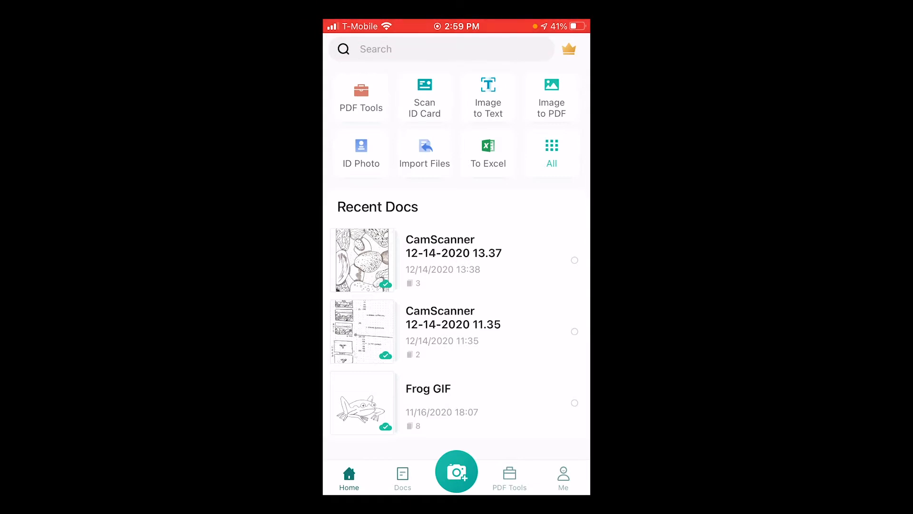
- Photograph the three drawings with the Batch scan mode, framed closely, and open the captured pages for review
{"action": "left_click", "coordinate": [457, 471]}
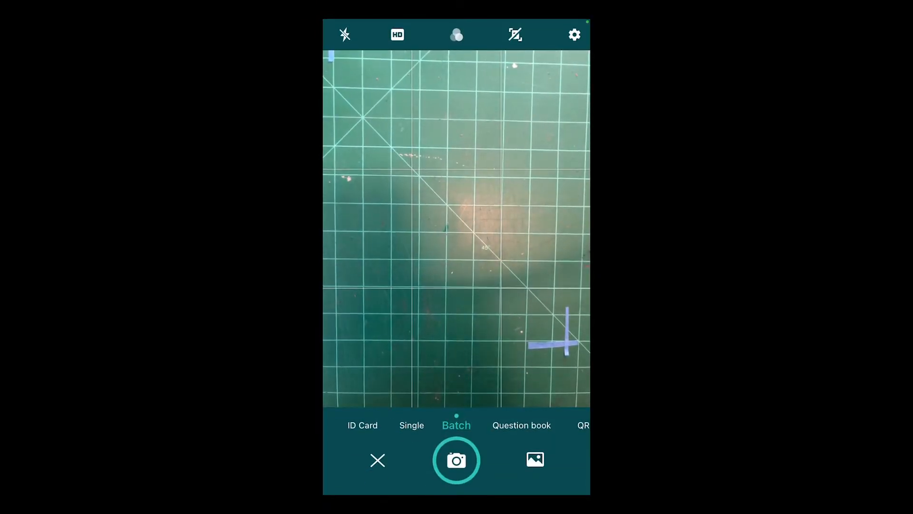
{"action": "left_click", "coordinate": [378, 460]}
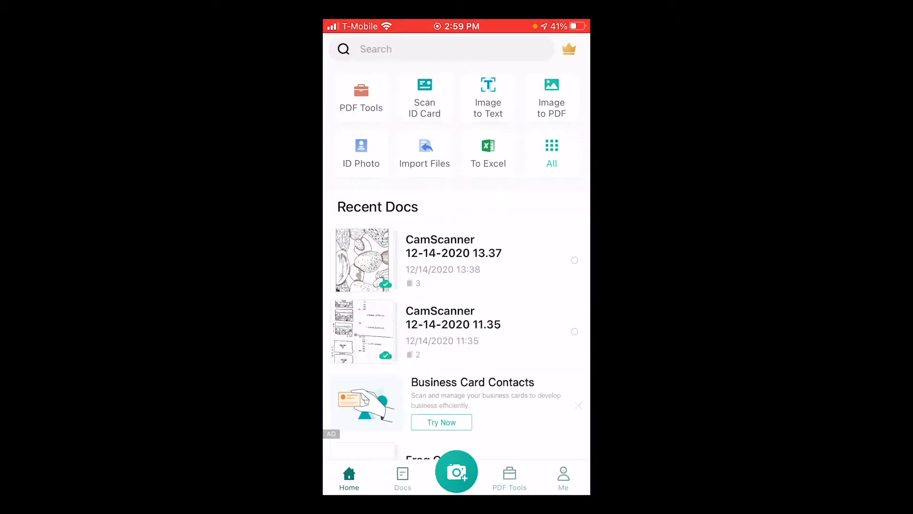
{"action": "left_click", "coordinate": [457, 471]}
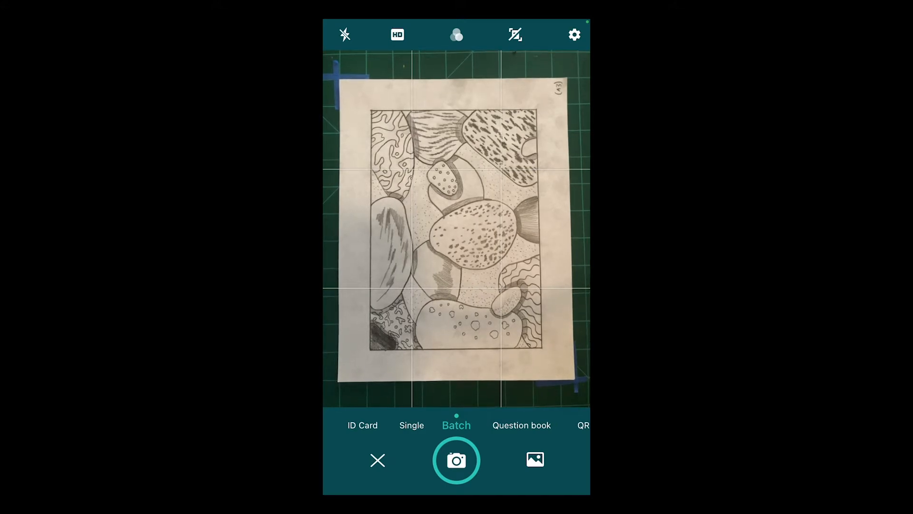
{"action": "scroll", "coordinate": [456, 228], "scroll_direction": "up", "scroll_amount": 3}
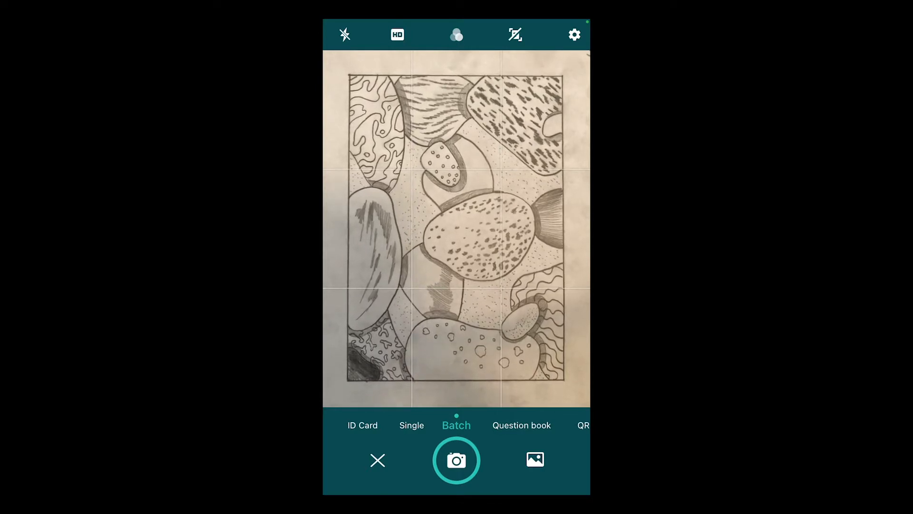
{"action": "left_click", "coordinate": [457, 460]}
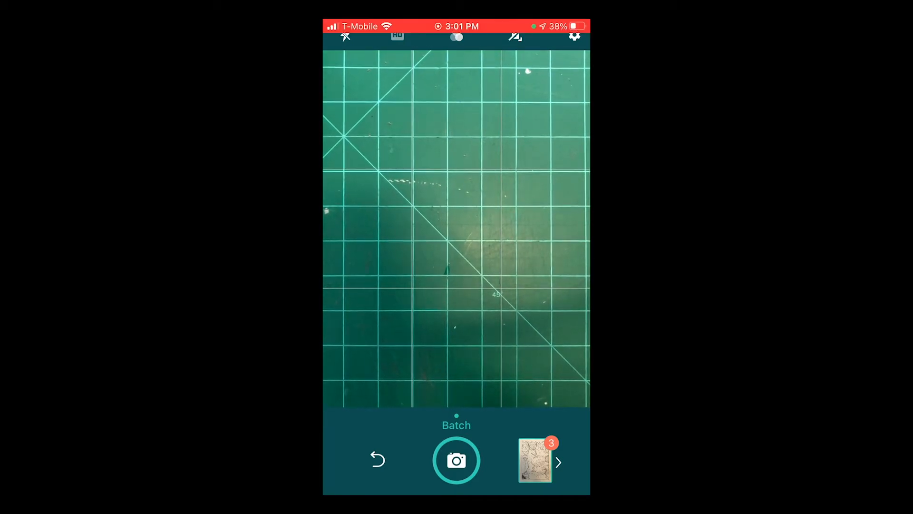
{"action": "left_click", "coordinate": [536, 461]}
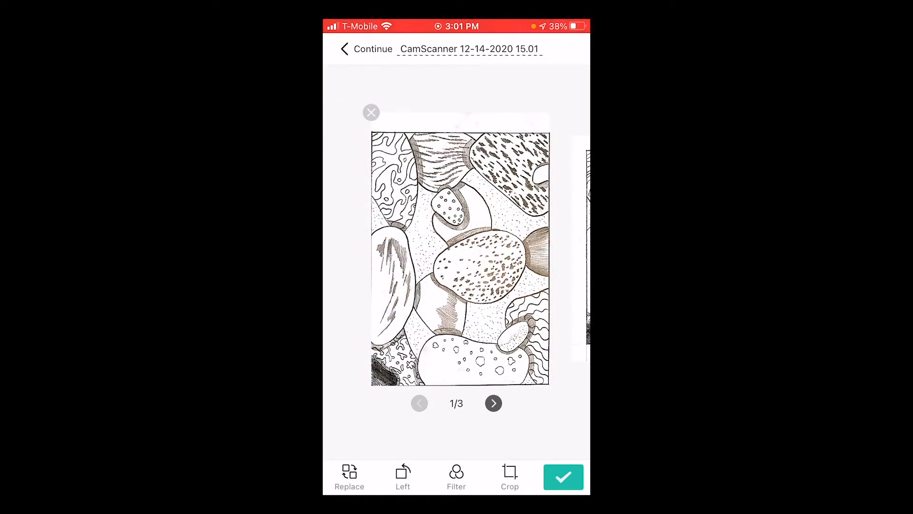
- Widen the crop of page 1 to the full photo so the paper margins around the drawing are kept
{"action": "left_click", "coordinate": [510, 477]}
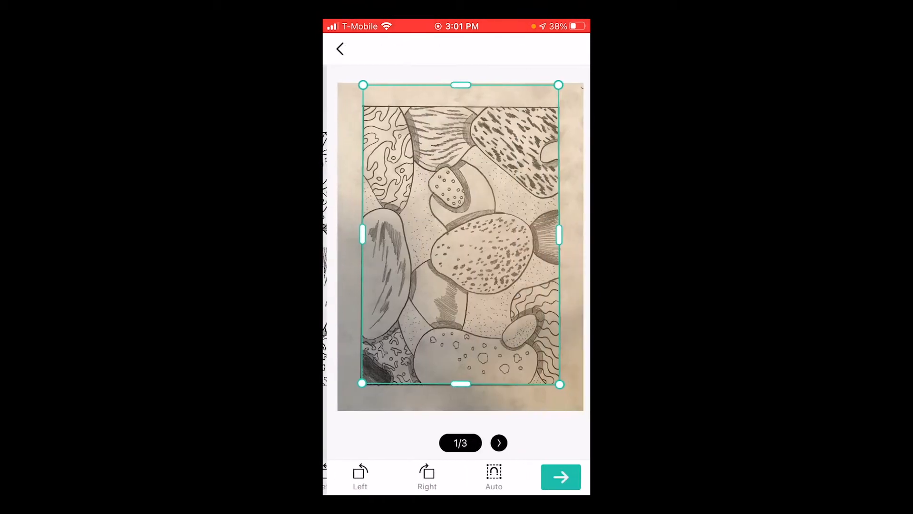
{"action": "left_click_drag", "start_coordinate": [555, 248], "coordinate": [578, 247]}
{"action": "left_click_drag", "start_coordinate": [358, 247], "coordinate": [333, 246]}
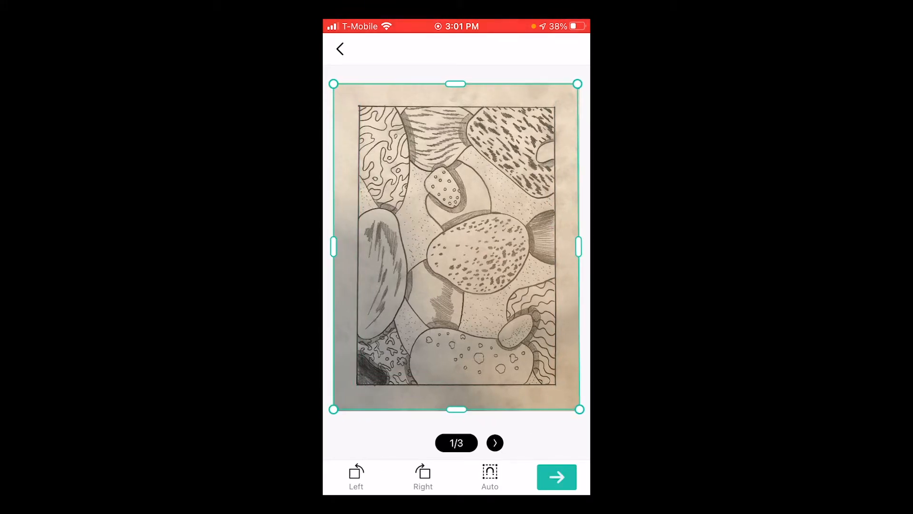
{"action": "left_click_drag", "start_coordinate": [456, 409], "coordinate": [456, 410]}
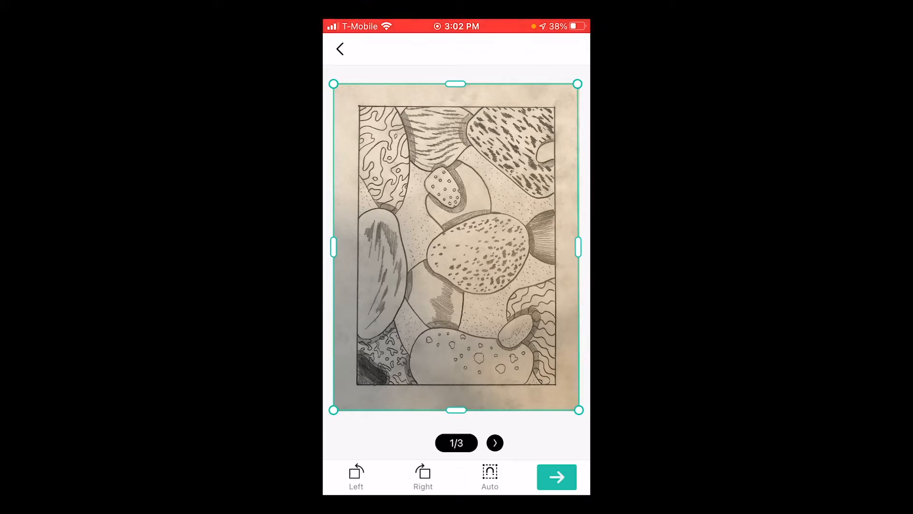
{"action": "left_click_drag", "start_coordinate": [579, 247], "coordinate": [578, 247]}
{"action": "left_click", "coordinate": [556, 477]}
- Widen the crop of page 2 to the full photo, including the paper margins around the drawing
{"action": "left_click", "coordinate": [494, 403]}
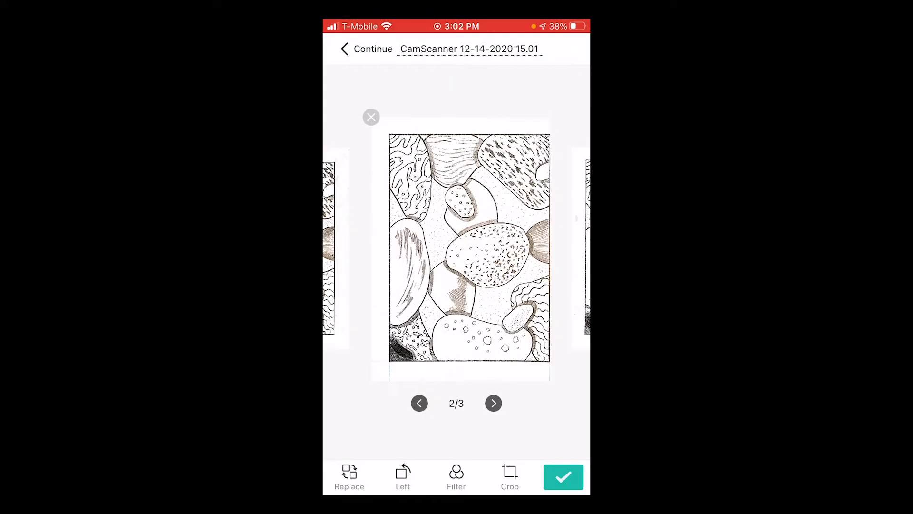
{"action": "left_click", "coordinate": [510, 476]}
{"action": "left_click_drag", "start_coordinate": [556, 247], "coordinate": [578, 247]}
{"action": "left_click_drag", "start_coordinate": [456, 408], "coordinate": [457, 410]}
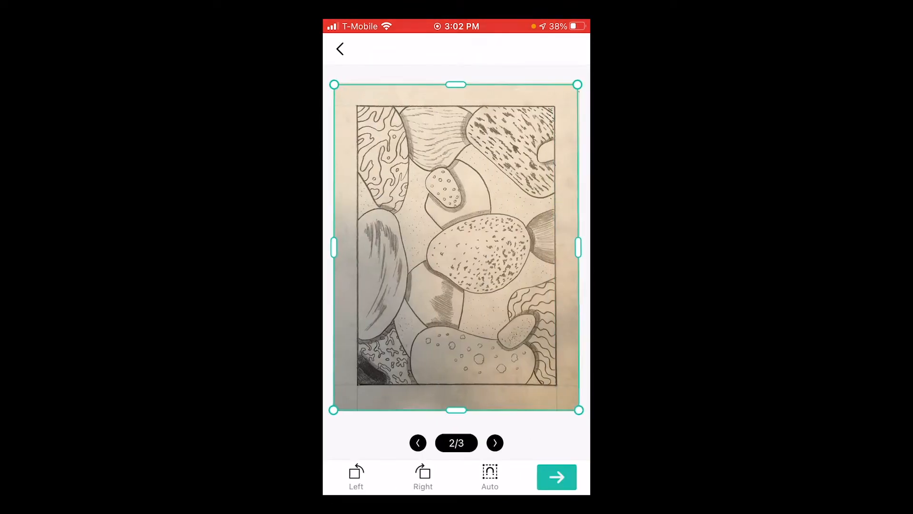
{"action": "left_click", "coordinate": [557, 476]}
- Check page 3, return to page 1 and rotate it left three times into landscape orientation
{"action": "left_click", "coordinate": [494, 404]}
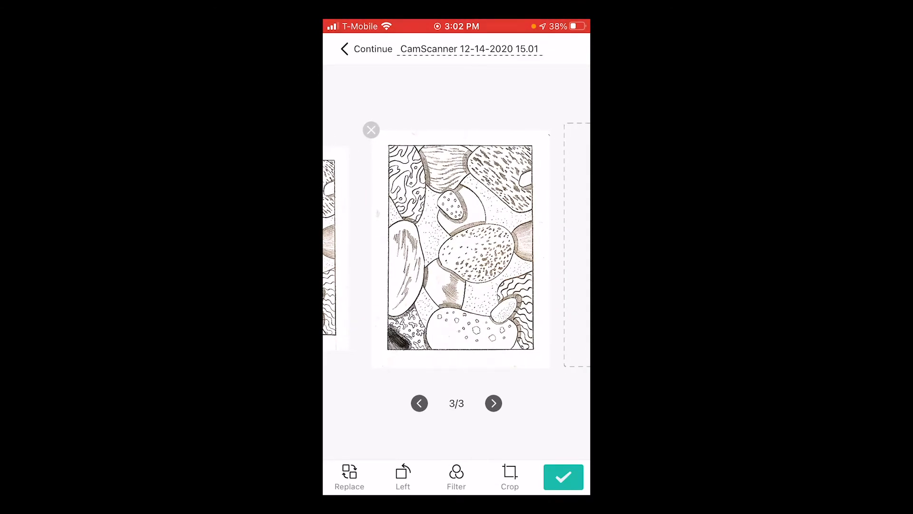
{"action": "left_click", "coordinate": [419, 403]}
{"action": "left_click", "coordinate": [419, 403]}
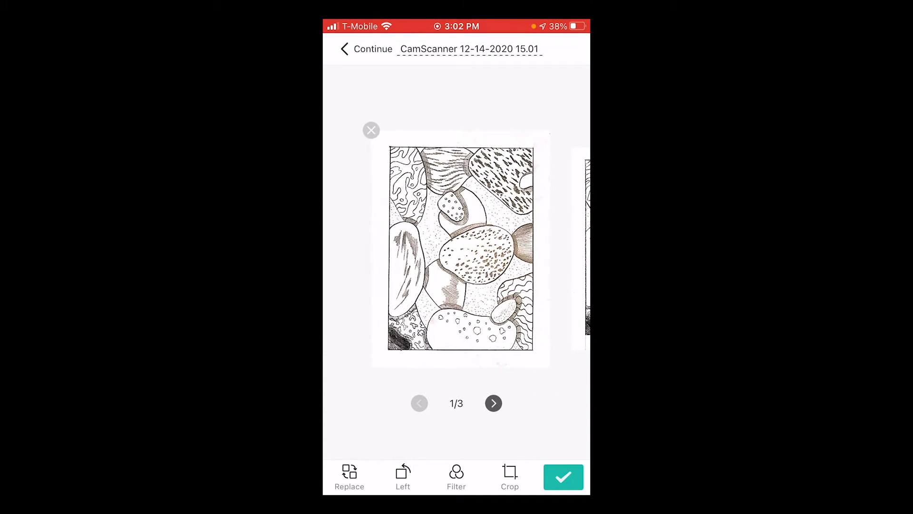
{"action": "left_click", "coordinate": [403, 473]}
{"action": "left_click", "coordinate": [403, 473]}
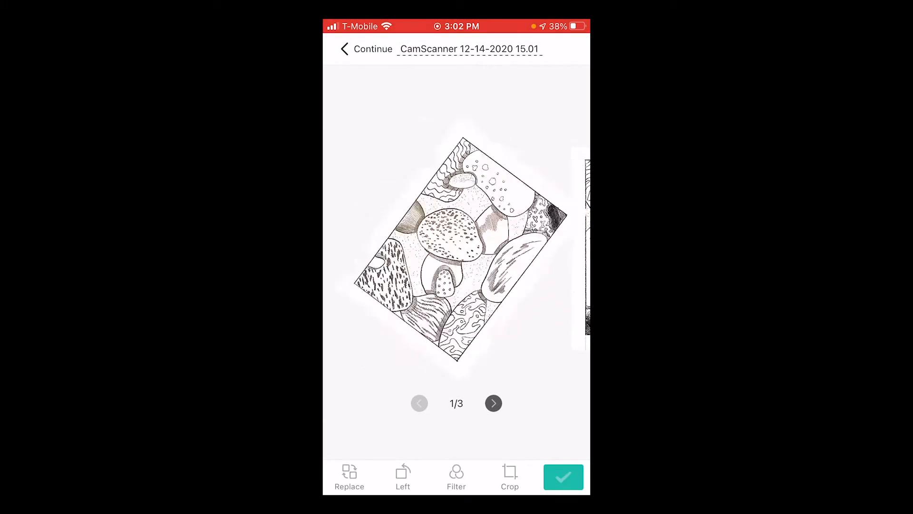
{"action": "left_click", "coordinate": [403, 474]}
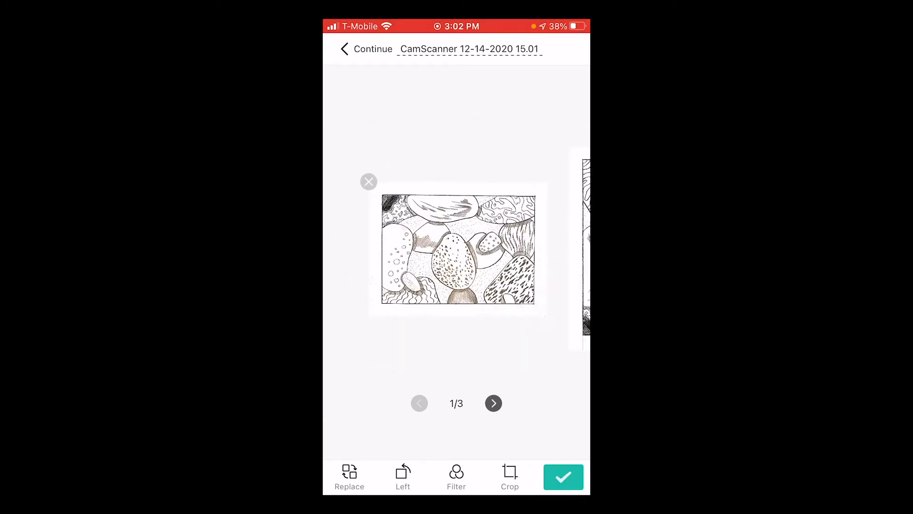
- Rotate page 2 left three times into landscape orientation to match page 1
{"action": "left_click", "coordinate": [494, 403]}
{"action": "left_click", "coordinate": [403, 473]}
{"action": "left_click", "coordinate": [403, 473]}
{"action": "left_click", "coordinate": [403, 473]}
- Rotate page 3 left three times into the same landscape orientation as the other pages
{"action": "left_click", "coordinate": [494, 403]}
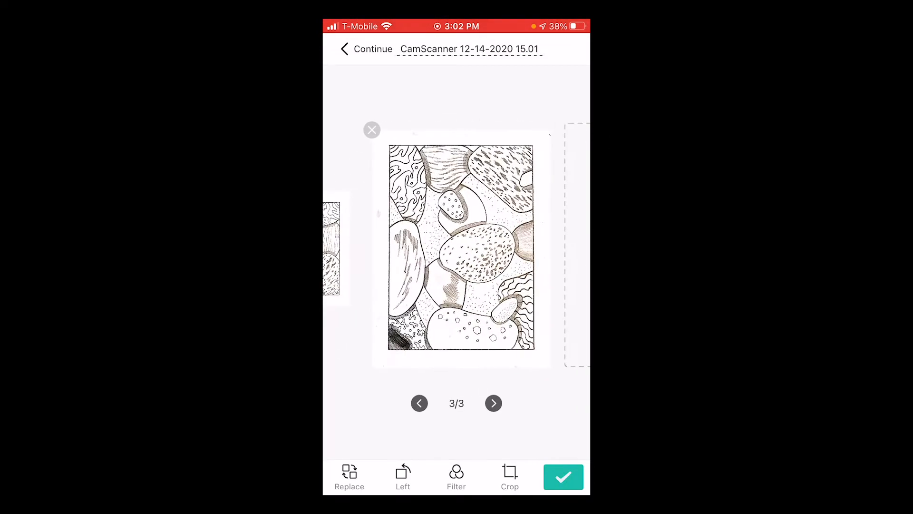
{"action": "left_click", "coordinate": [403, 473]}
{"action": "left_click", "coordinate": [403, 473]}
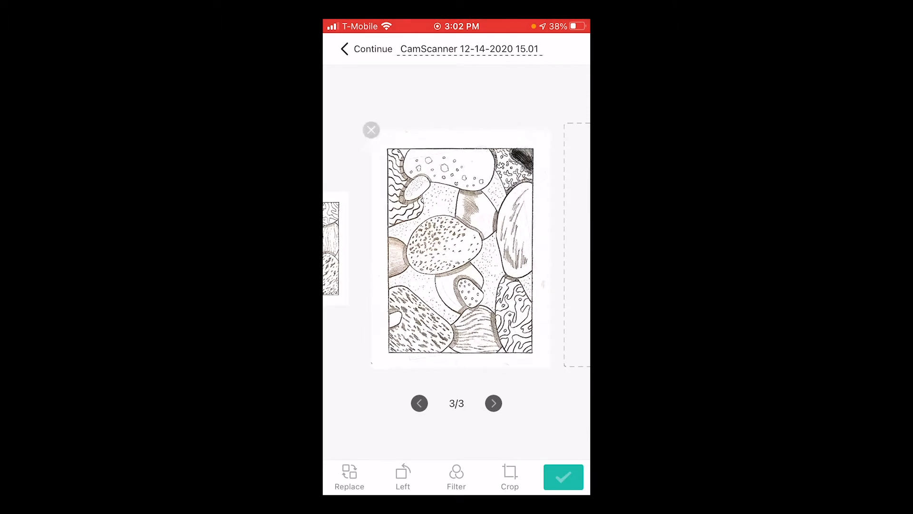
{"action": "left_click", "coordinate": [403, 473]}
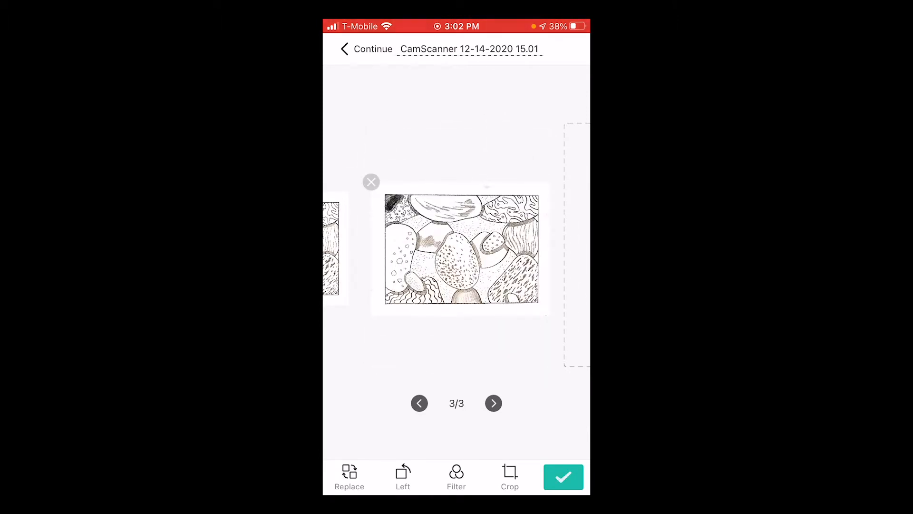
- Check the filter options for page 3, keep Magic Color and save the scanned pages as a document
{"action": "left_click", "coordinate": [456, 473]}
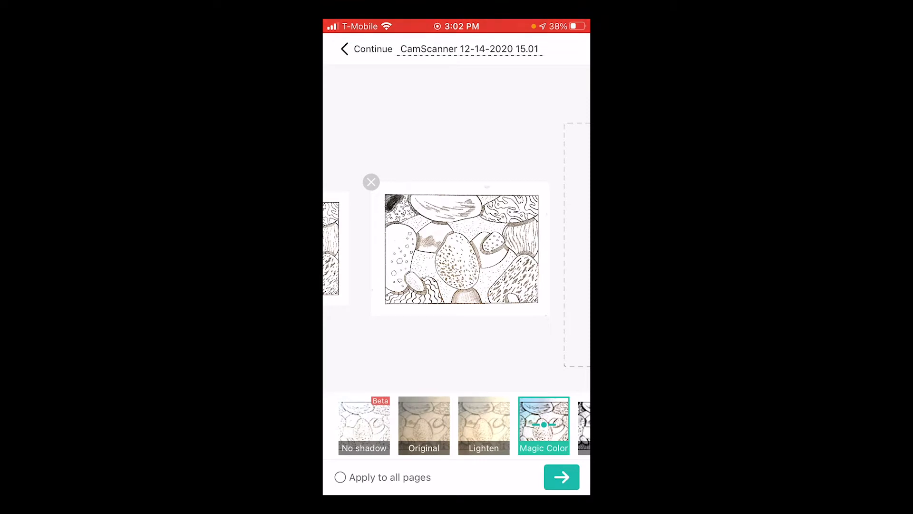
{"action": "left_click", "coordinate": [561, 477]}
{"action": "left_click", "coordinate": [456, 473]}
{"action": "left_click", "coordinate": [561, 477]}
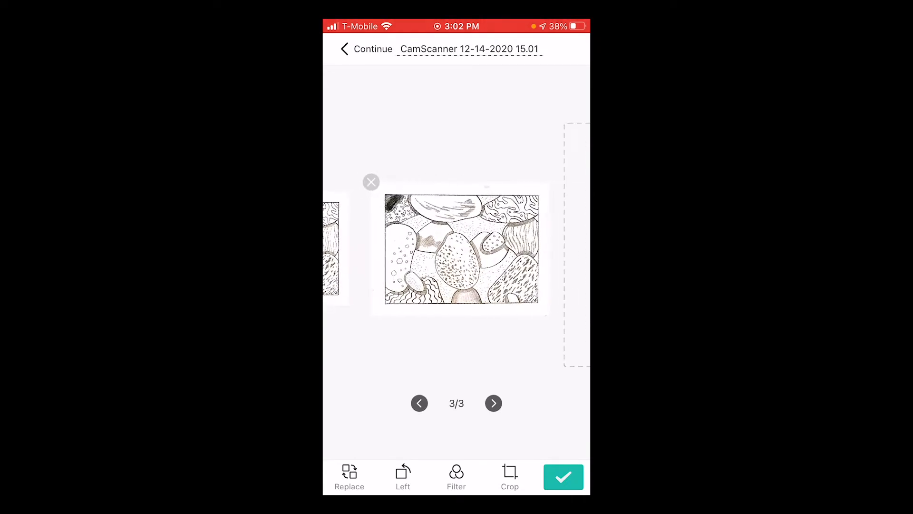
{"action": "left_click", "coordinate": [564, 476]}
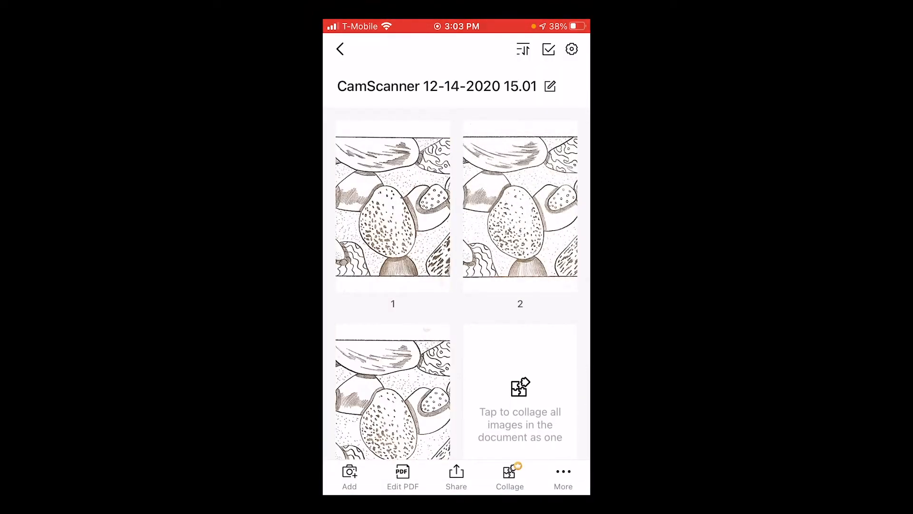
- Rename the scanned document as Sequence A
{"action": "scroll", "coordinate": [457, 285], "scroll_direction": "down", "scroll_amount": 1}
{"action": "scroll", "coordinate": [457, 285], "scroll_direction": "up", "scroll_amount": 1}
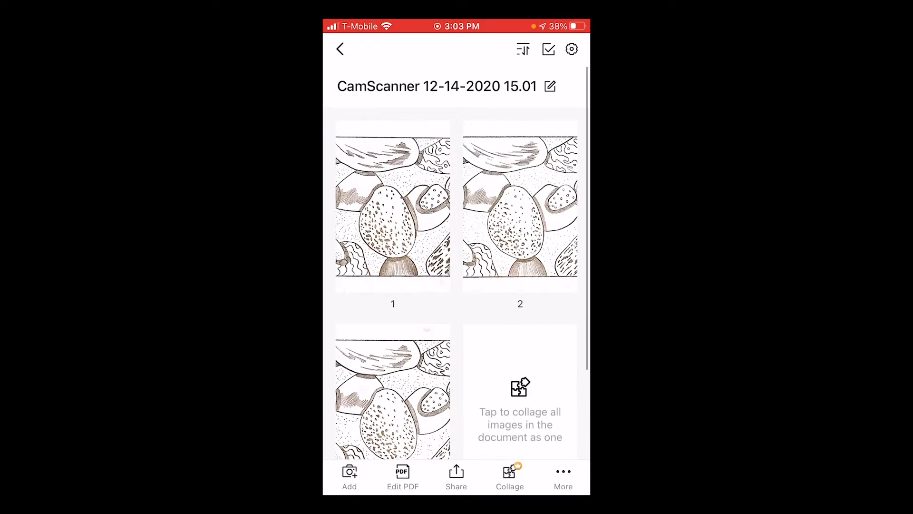
{"action": "left_click", "coordinate": [550, 87]}
{"action": "key", "text": "BackSpace"}
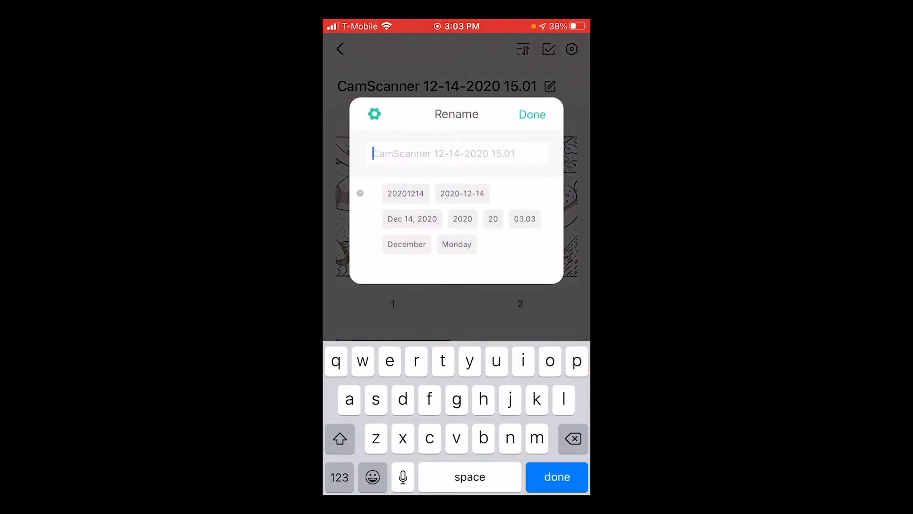
{"action": "type", "text": "Seque"}
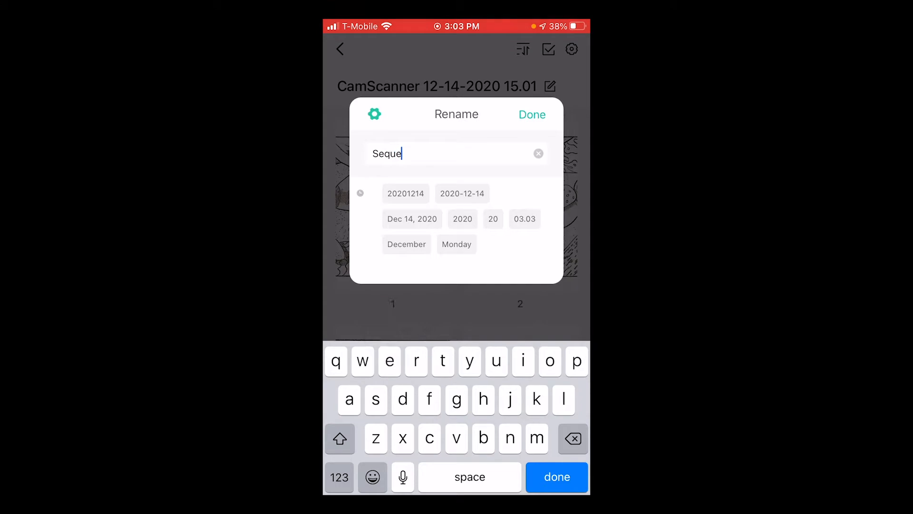
{"action": "type", "text": "nce A"}
{"action": "key", "text": "Return"}
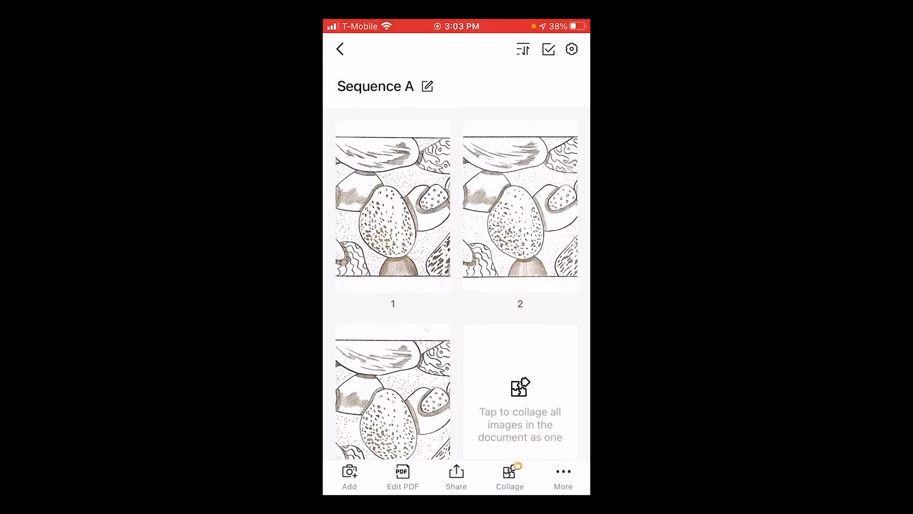
- Preview the Sequence A PDF and send it to the iMac through AirDrop
{"action": "left_click", "coordinate": [456, 477]}
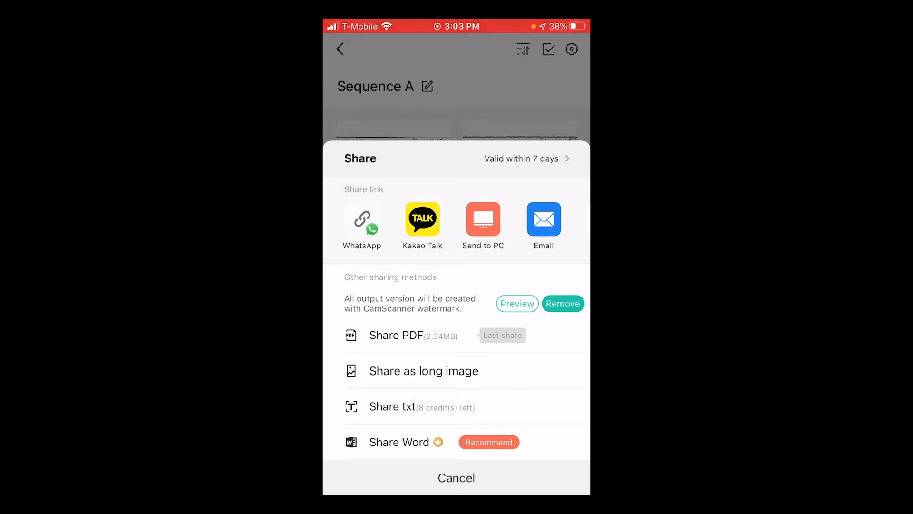
{"action": "left_click", "coordinate": [517, 304]}
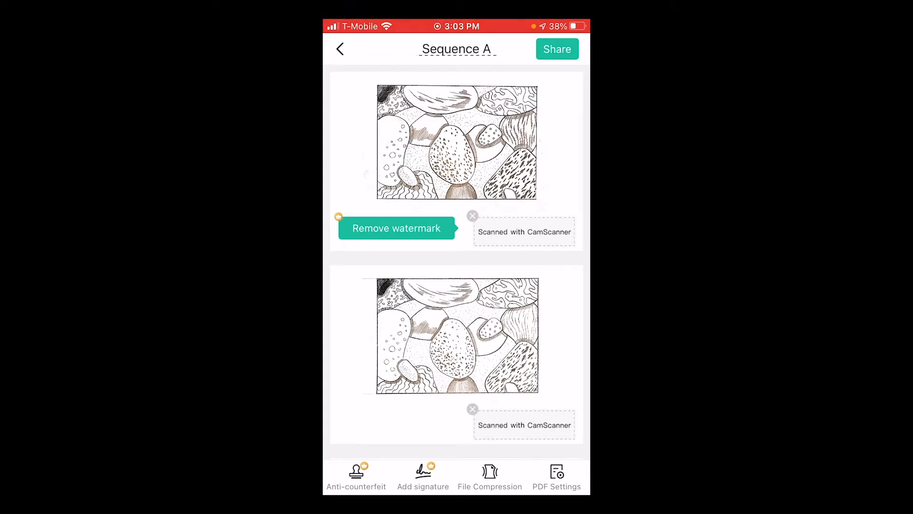
{"action": "left_click", "coordinate": [557, 49]}
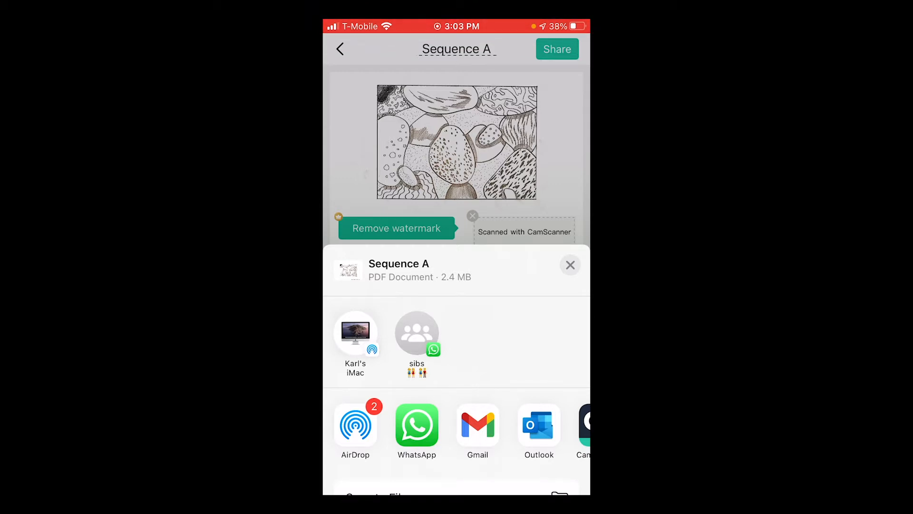
{"action": "left_click", "coordinate": [355, 332]}
{"action": "left_click", "coordinate": [570, 265]}
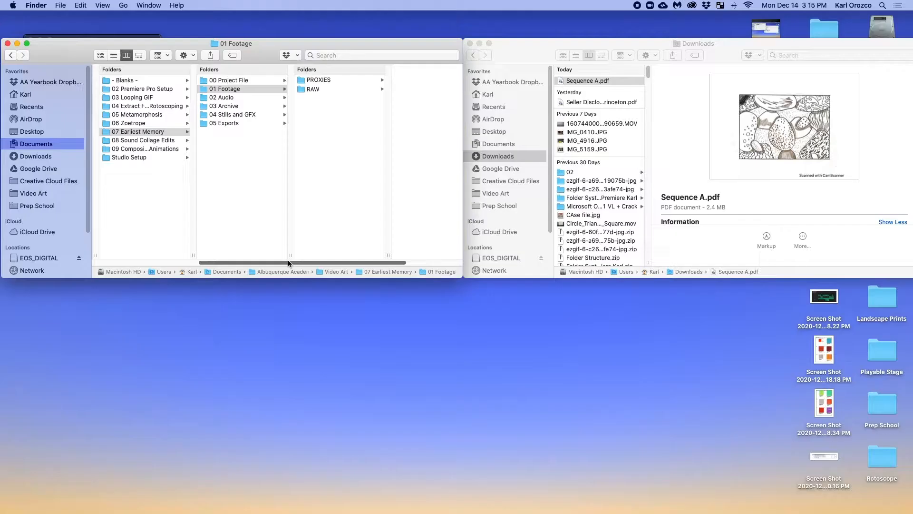
- In Finder on the Mac, locate Sequence A.pdf in Downloads and show the contents of the 07 Earliest Memory folder
{"action": "scroll", "coordinate": [287, 260], "scroll_direction": "left", "scroll_amount": 2}
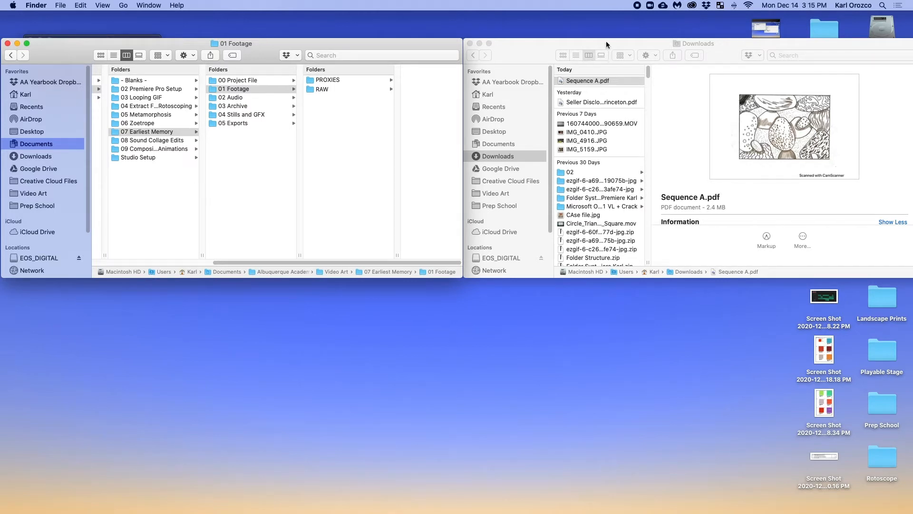
{"action": "left_click", "coordinate": [593, 82]}
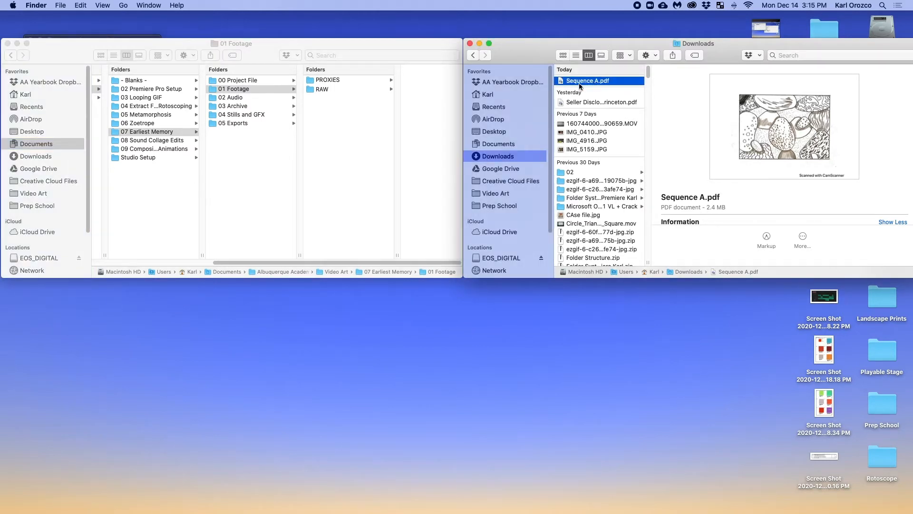
{"action": "left_click", "coordinate": [330, 161]}
{"action": "left_click", "coordinate": [134, 132]}
{"action": "left_click", "coordinate": [134, 132]}
{"action": "left_click", "coordinate": [182, 136]}
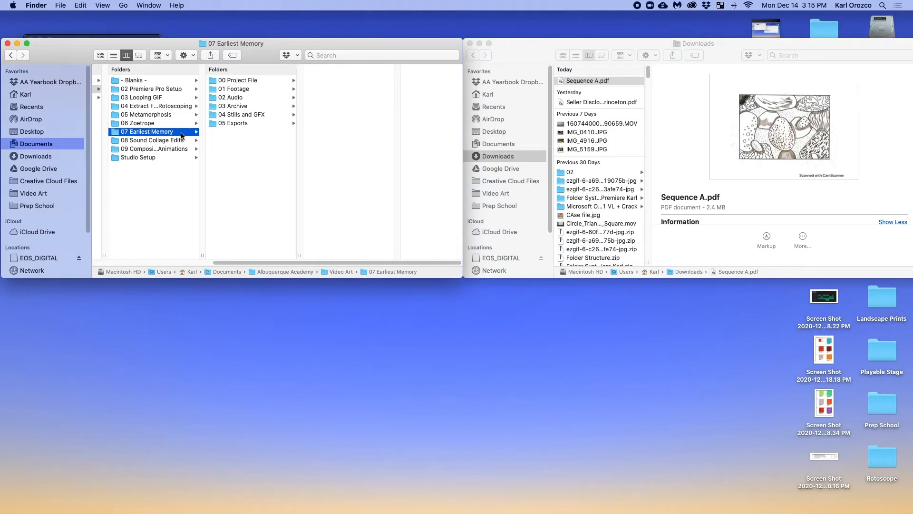
- Look through the 02 Audio and 05 Exports subfolders of 07 Earliest Memory
{"action": "left_click", "coordinate": [249, 97]}
{"action": "left_click", "coordinate": [338, 89]}
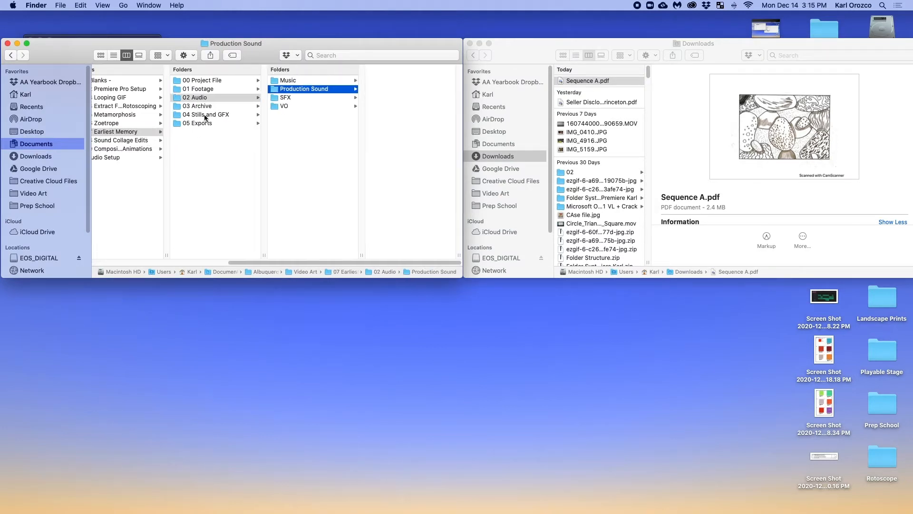
{"action": "left_click", "coordinate": [211, 122]}
{"action": "left_click", "coordinate": [326, 90]}
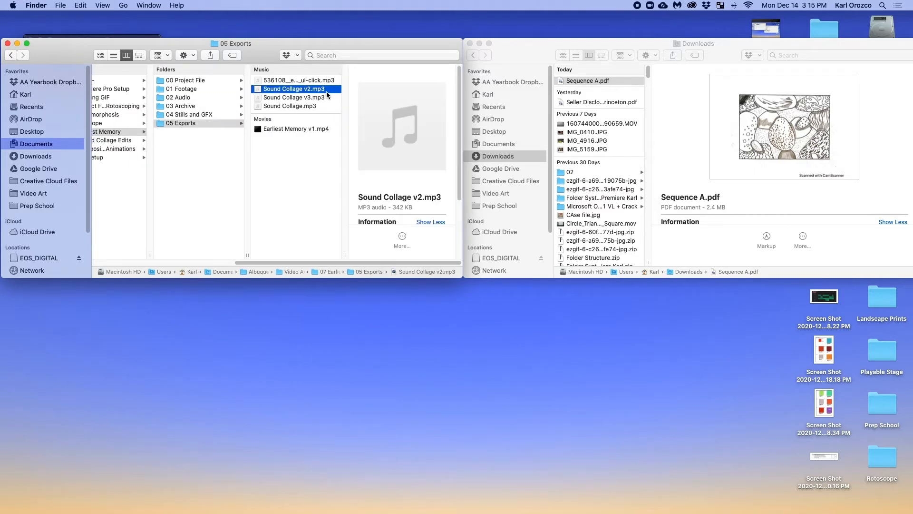
{"action": "key", "text": "Left"}
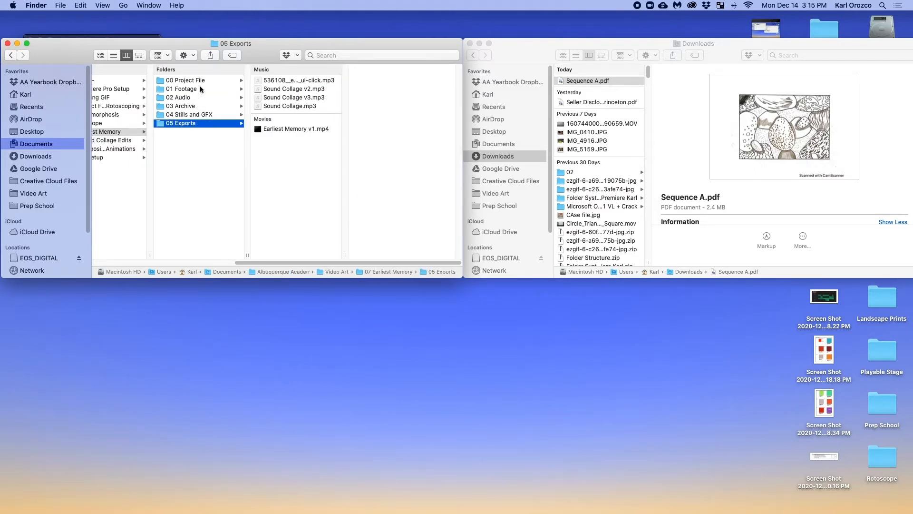
- Move Sequence A.pdf from Downloads into the 01 Footage folder of 07 Earliest Memory
{"action": "left_click", "coordinate": [201, 89]}
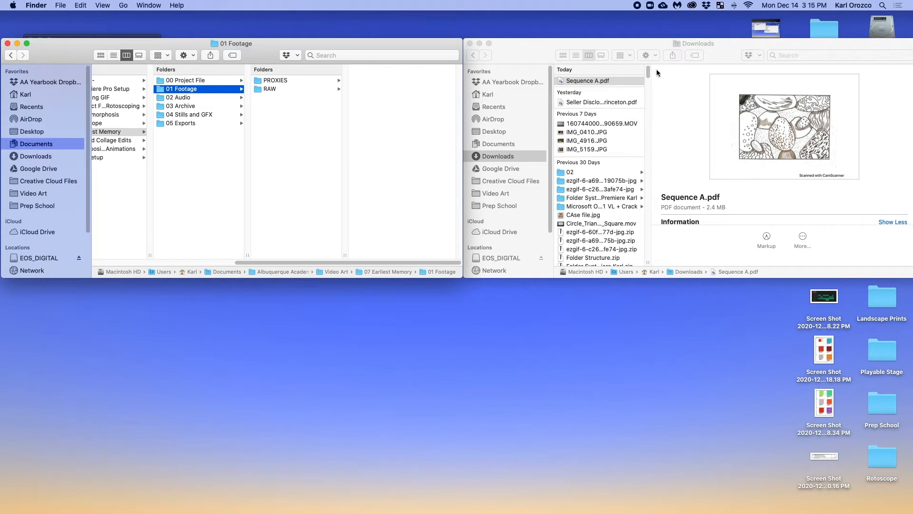
{"action": "left_click", "coordinate": [577, 84]}
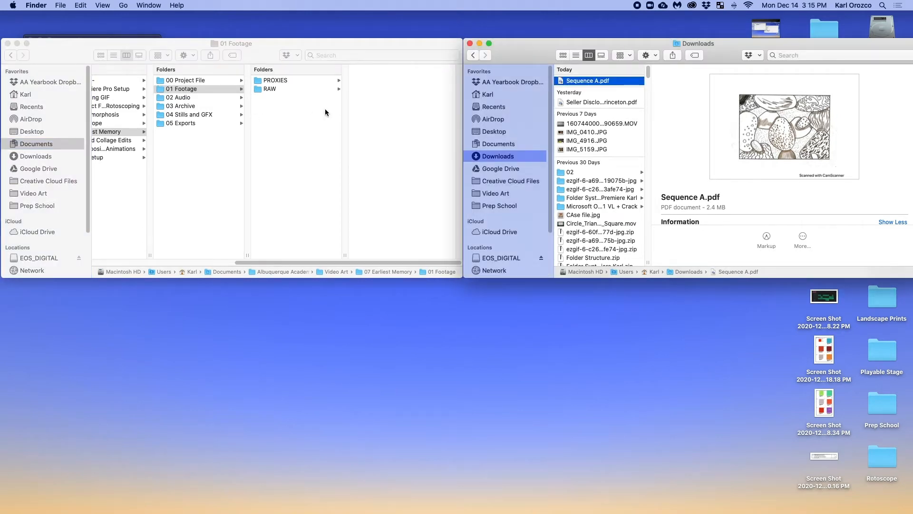
{"action": "left_click_drag", "start_coordinate": [566, 84], "coordinate": [275, 130]}
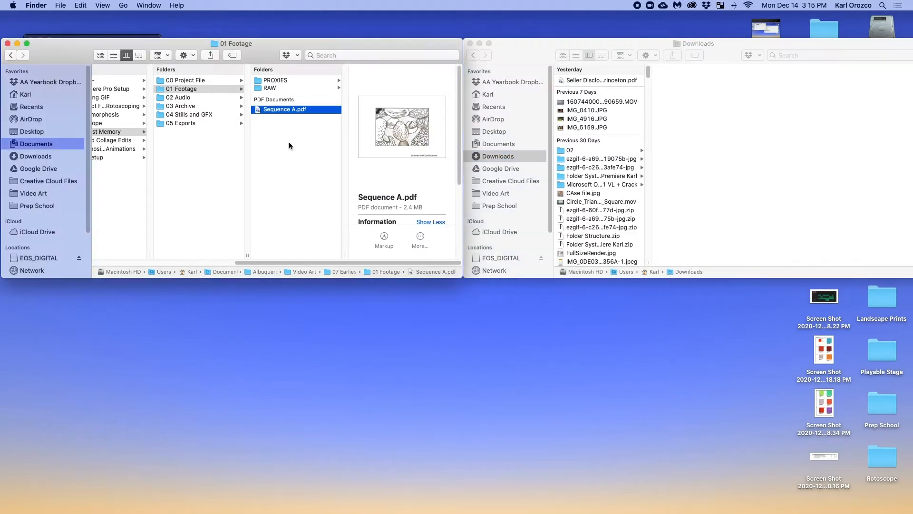
- Look through the A subfolder of RAW and preview the A3.psd frame
{"action": "left_click", "coordinate": [284, 87]}
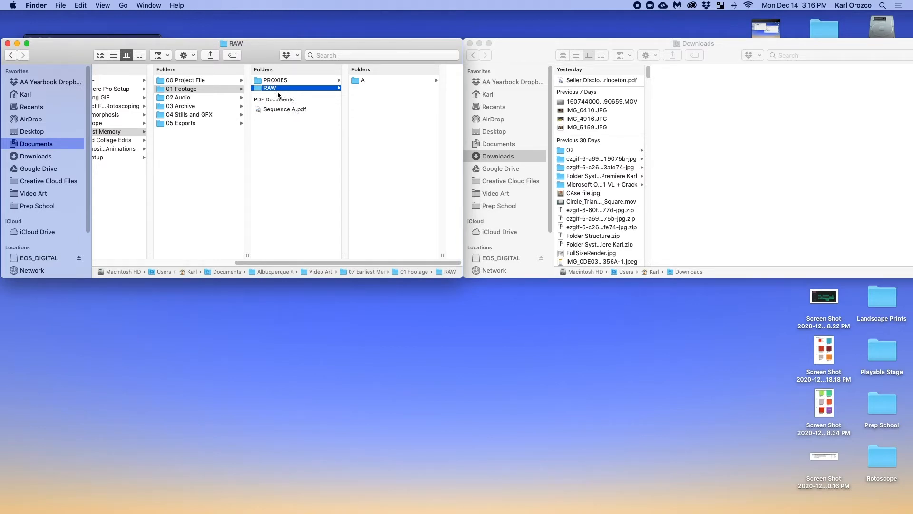
{"action": "left_click", "coordinate": [376, 81]}
{"action": "left_click", "coordinate": [413, 89]}
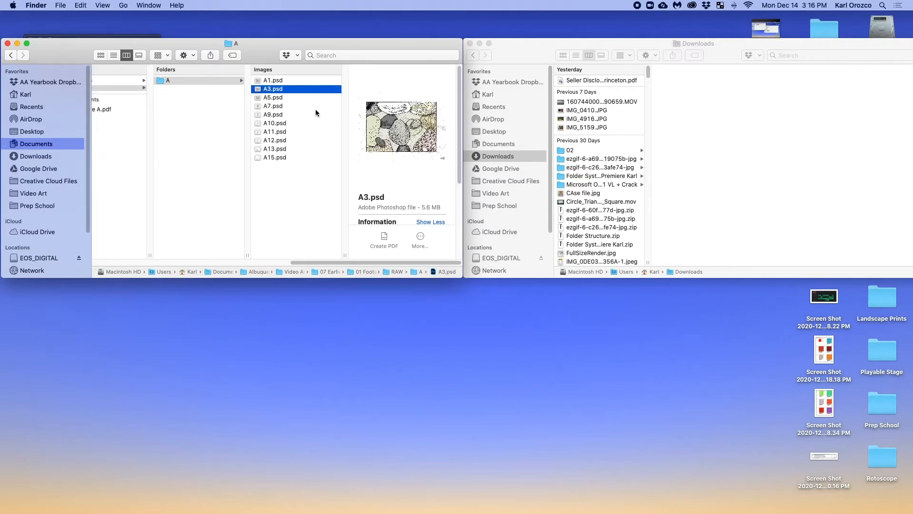
{"action": "scroll", "coordinate": [288, 114], "scroll_direction": "left", "scroll_amount": 5}
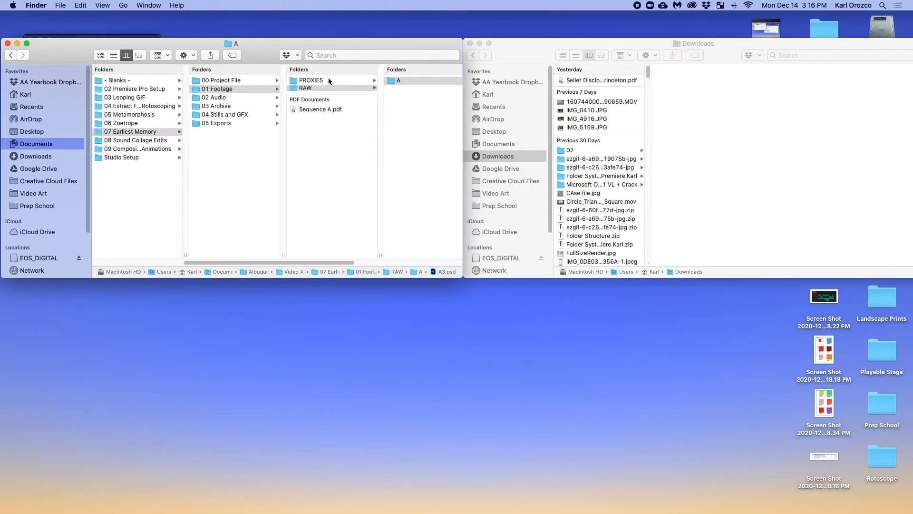
- Move Sequence A.pdf from 01 Footage into its PROXIES subfolder and show that folder's contents
{"action": "left_click", "coordinate": [329, 80]}
{"action": "left_click", "coordinate": [291, 110]}
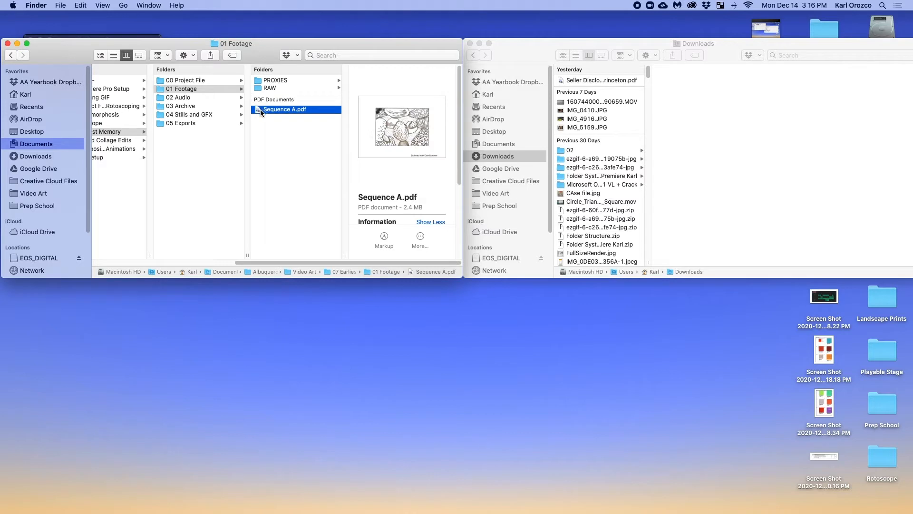
{"action": "left_click_drag", "start_coordinate": [265, 110], "coordinate": [280, 78]}
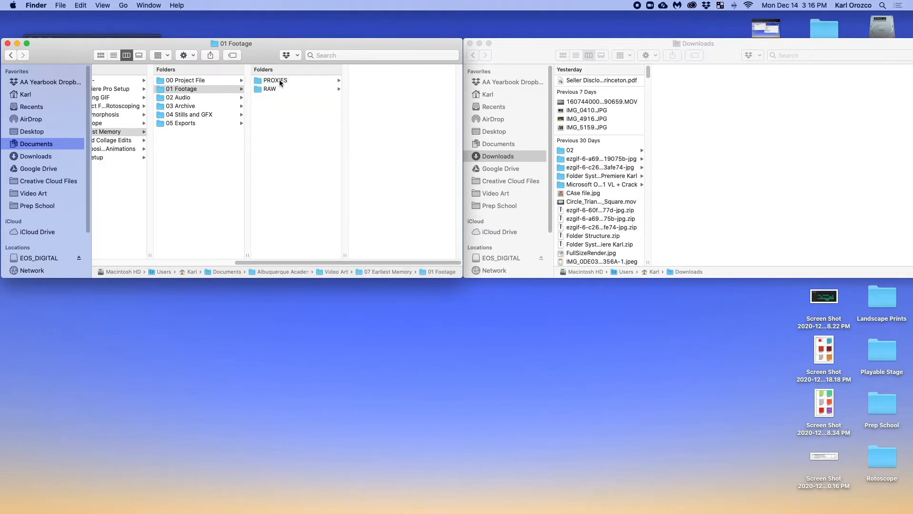
{"action": "left_click", "coordinate": [333, 80]}
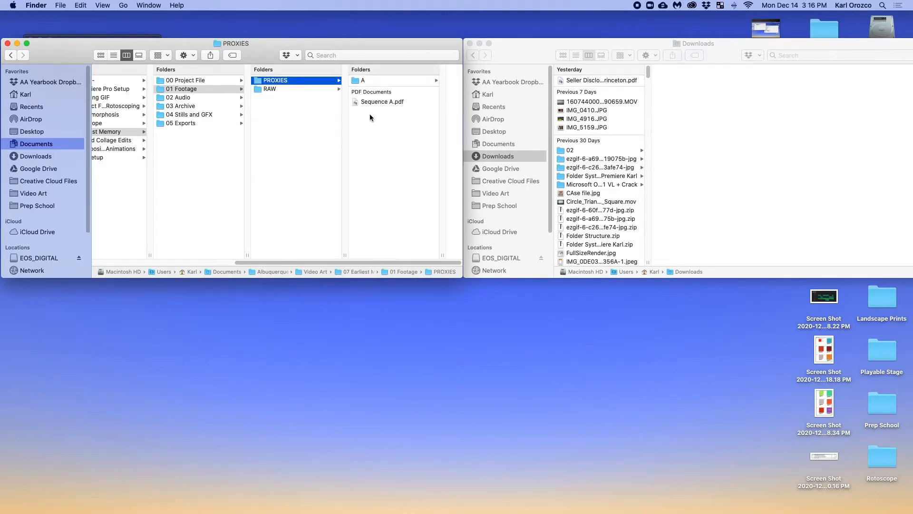
- Try to move Sound Collage v2.mp3 from 05 Exports into 02 Audio, declining to replace the existing file
{"action": "left_click", "coordinate": [273, 154]}
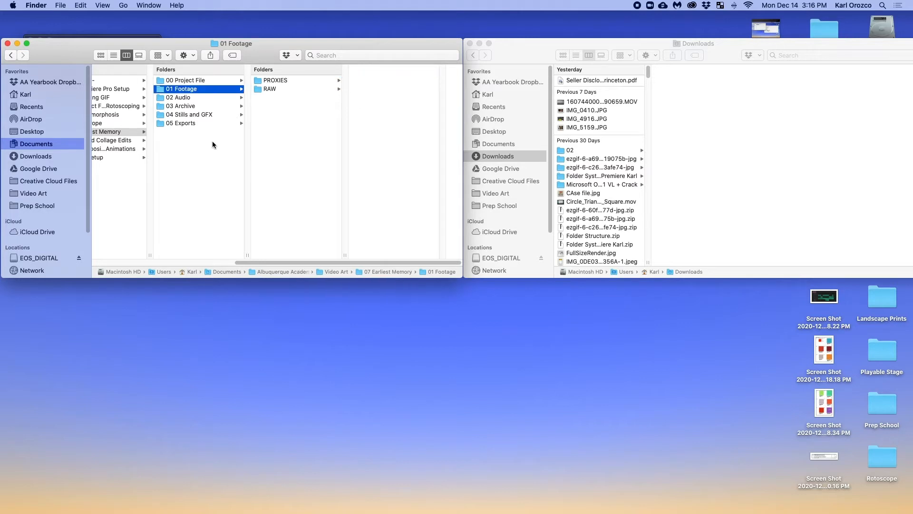
{"action": "left_click", "coordinate": [196, 123]}
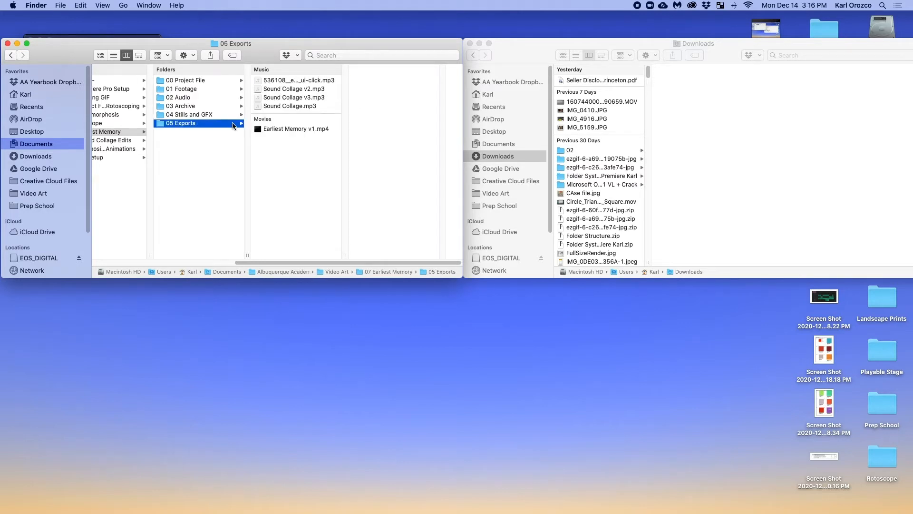
{"action": "left_click", "coordinate": [296, 97]}
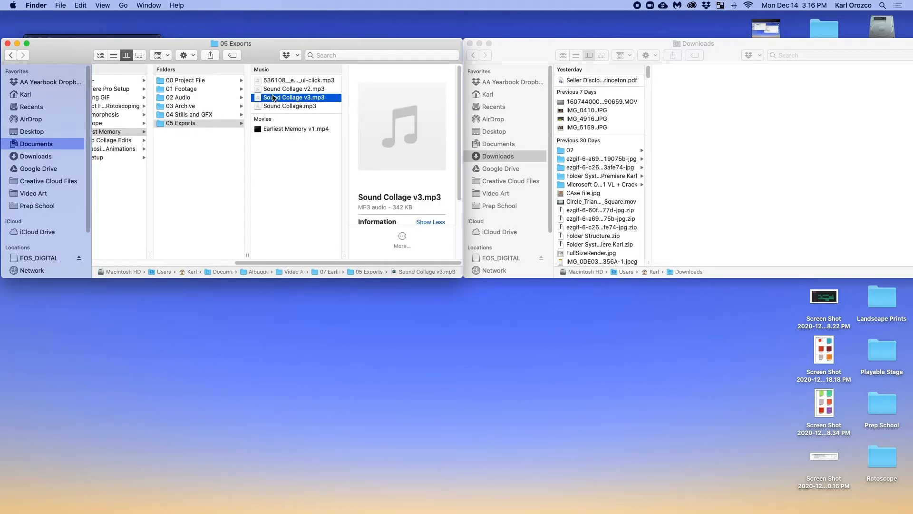
{"action": "left_click", "coordinate": [275, 90]}
{"action": "left_click_drag", "start_coordinate": [257, 91], "coordinate": [282, 80]}
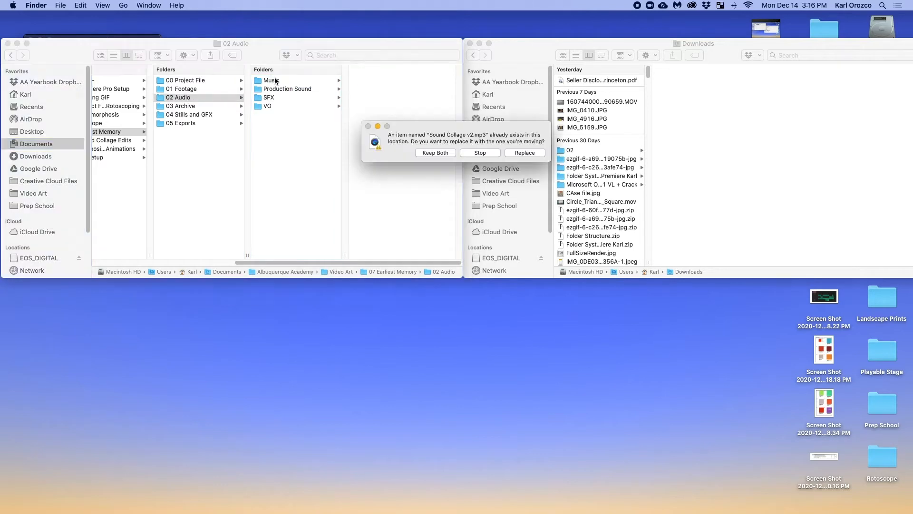
{"action": "left_click", "coordinate": [479, 152]}
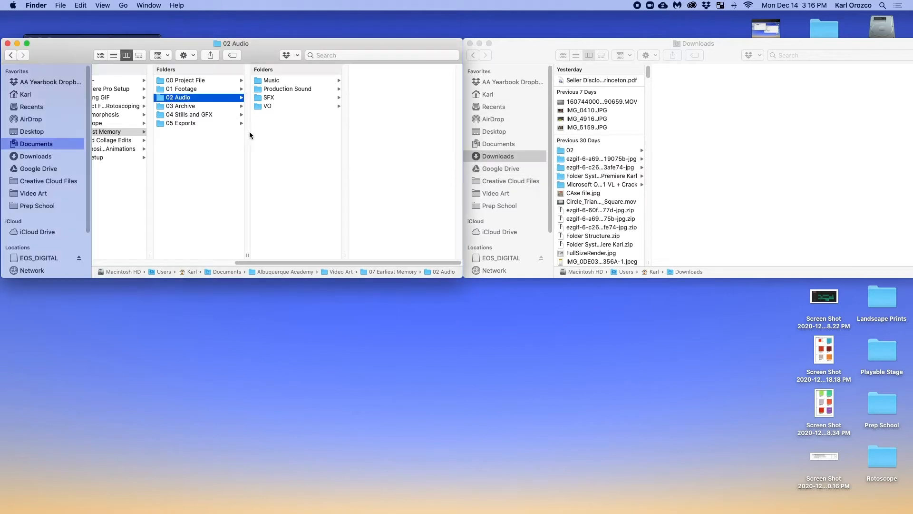
- Delete the four MP3 files from 05 Exports, keeping only the Earliest Memory v1.mp4 movie
{"action": "left_click", "coordinate": [215, 123]}
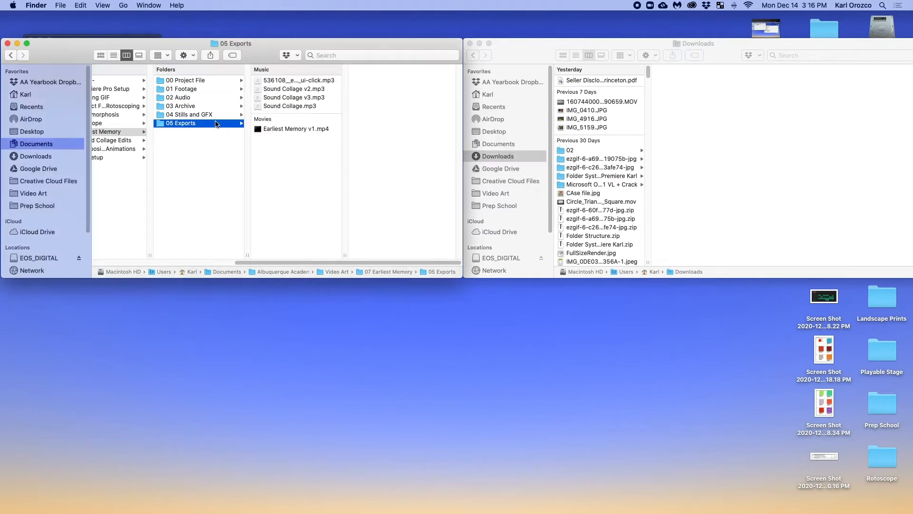
{"action": "left_click", "coordinate": [302, 107]}
{"action": "left_click", "coordinate": [301, 89], "text": "shift"}
{"action": "left_click", "coordinate": [300, 82], "text": "shift"}
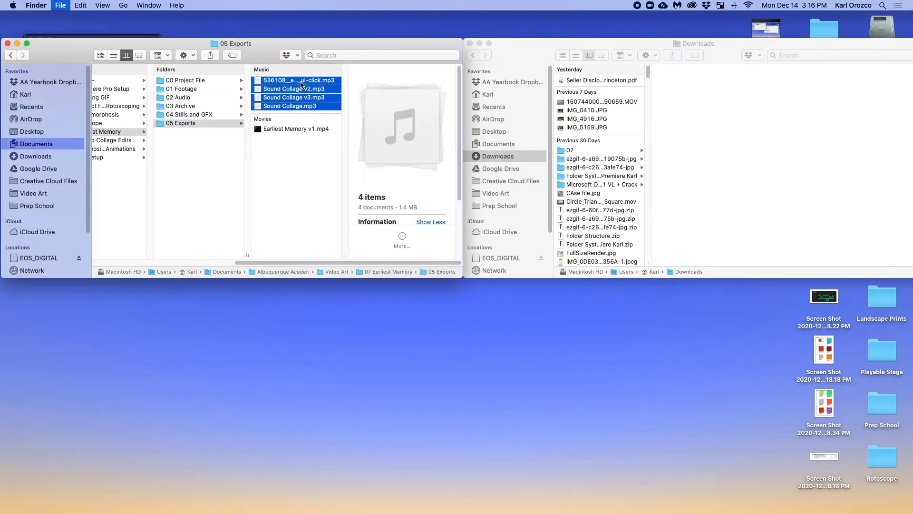
{"action": "key", "text": "super+BackSpace"}
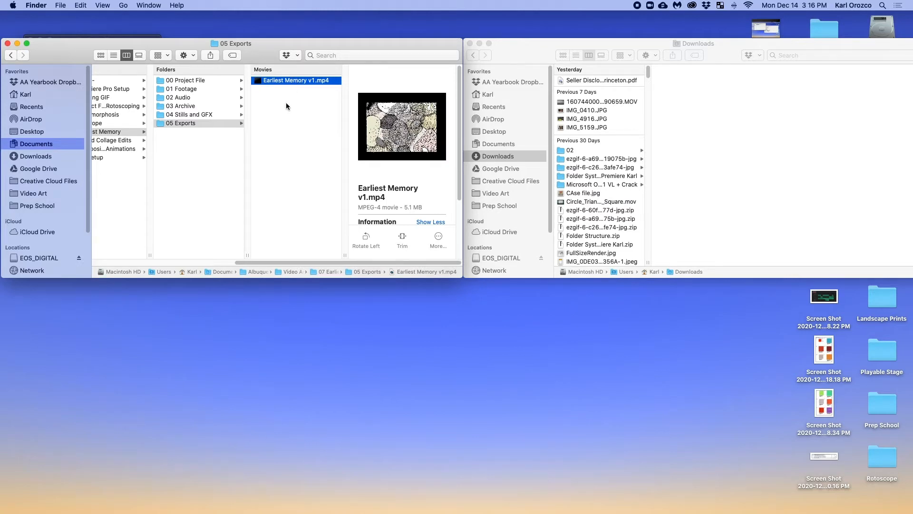
- Open Sequence A.pdf from the PROXIES folder of 01 Footage in Adobe Photoshop 2021
{"action": "left_click", "coordinate": [197, 90]}
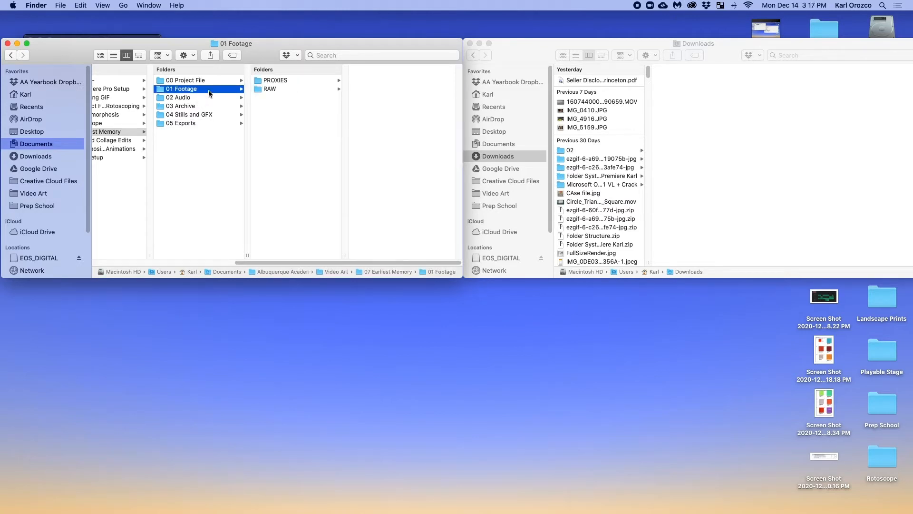
{"action": "left_click", "coordinate": [305, 81]}
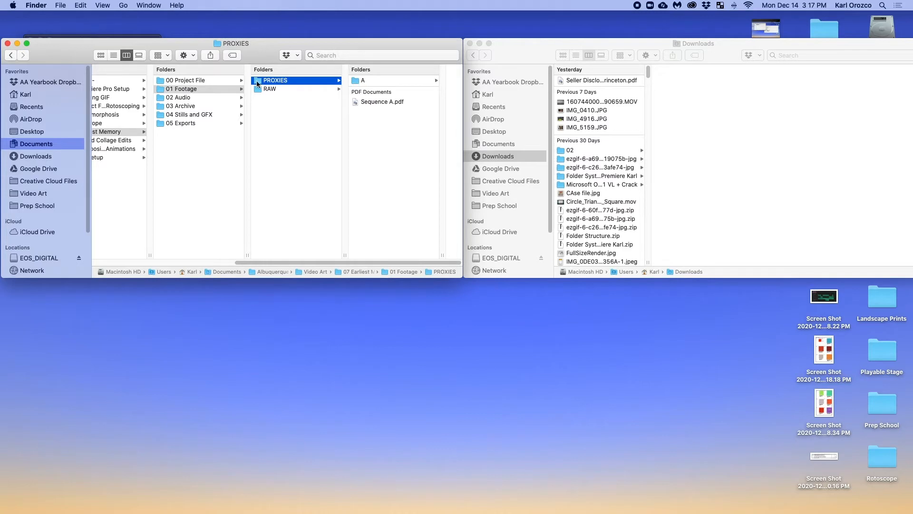
{"action": "left_click", "coordinate": [386, 101]}
{"action": "right_click", "coordinate": [276, 104]}
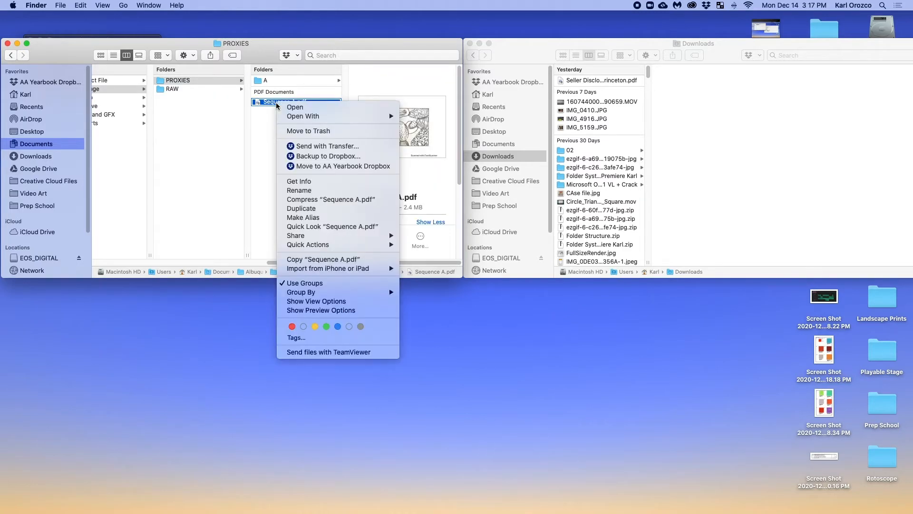
{"action": "mouse_move", "coordinate": [298, 116]}
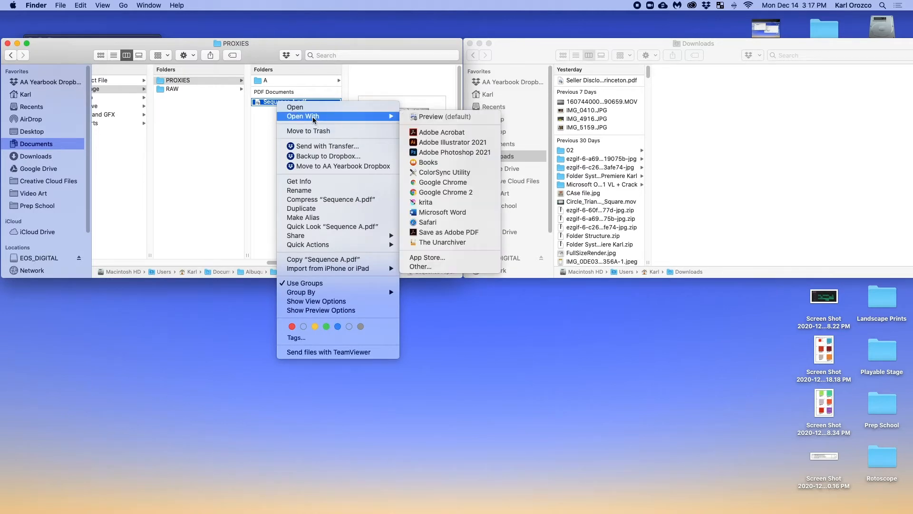
{"action": "left_click", "coordinate": [454, 152]}
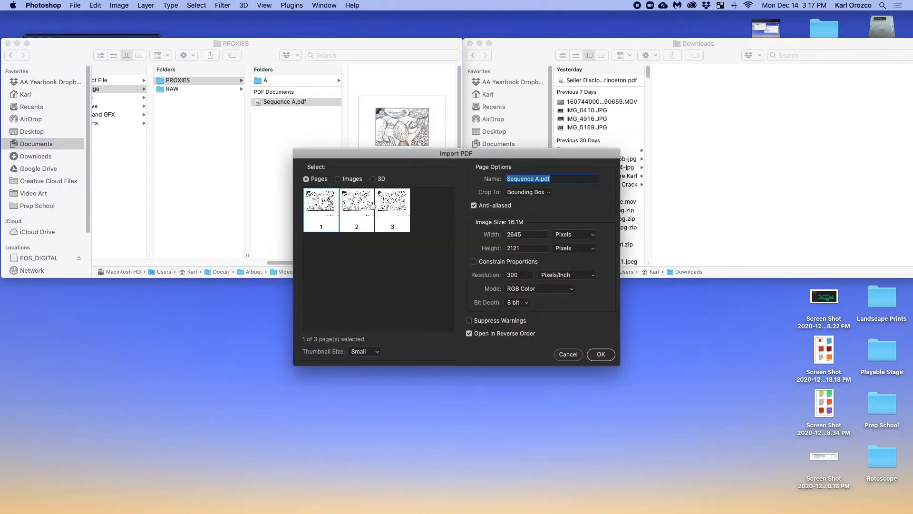
- Import all three pages of Sequence A.pdf at 300 pixels/inch in RGB Color, 8 bit
{"action": "left_click", "coordinate": [366, 209], "text": "shift"}
{"action": "left_click", "coordinate": [400, 210], "text": "shift"}
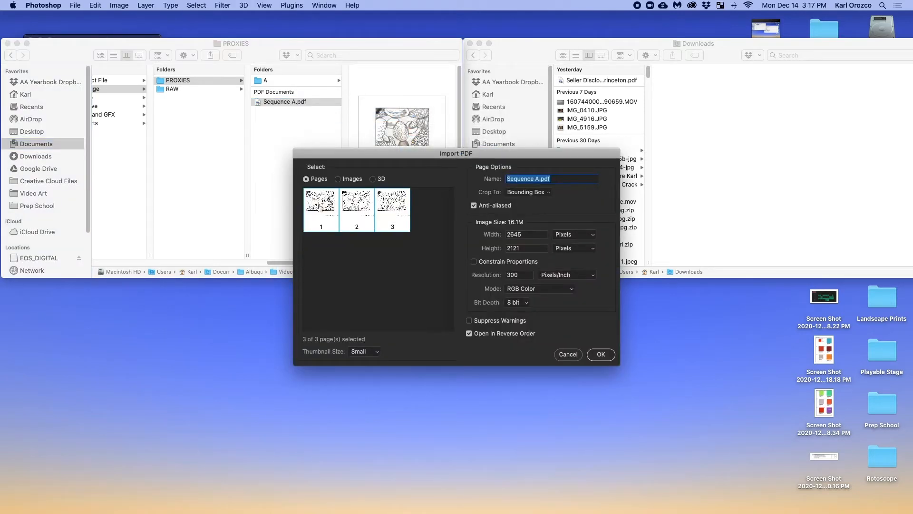
{"action": "left_click", "coordinate": [343, 259]}
{"action": "left_click", "coordinate": [328, 212]}
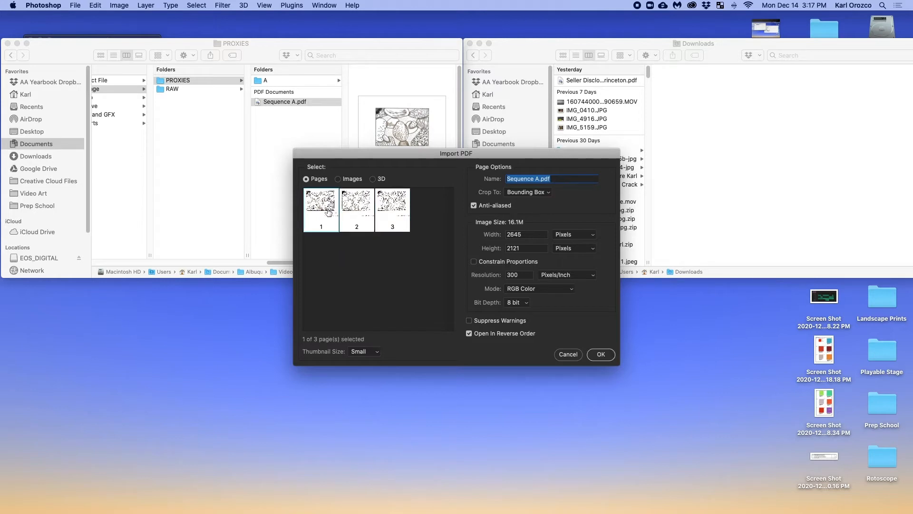
{"action": "left_click", "coordinate": [394, 210], "text": "shift"}
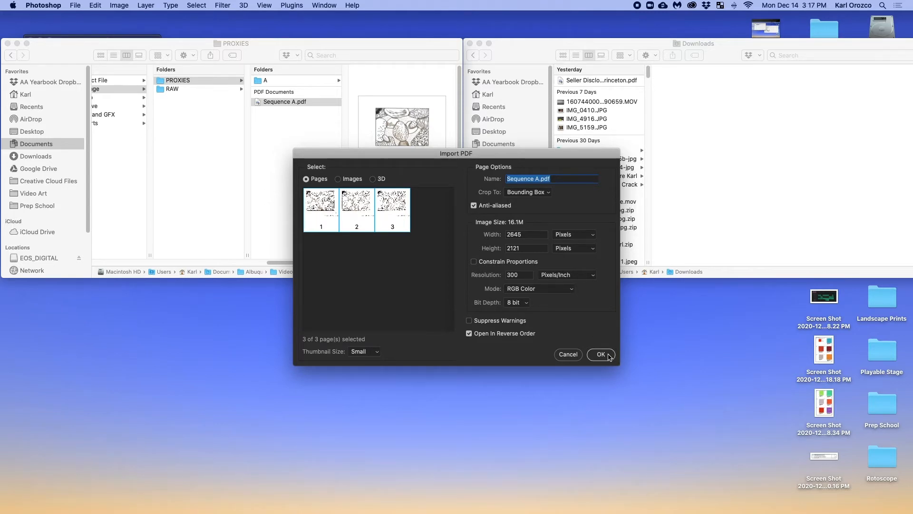
{"action": "left_click", "coordinate": [601, 354]}
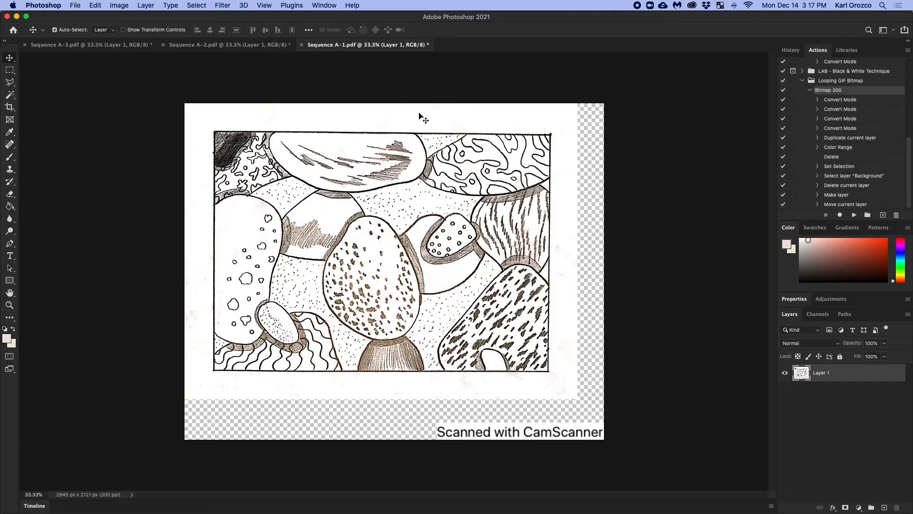
- Compare the drawings in the Sequence A-1, A-2 and A-3 documents by switching between them
{"action": "left_click", "coordinate": [137, 46]}
{"action": "left_click", "coordinate": [228, 44]}
{"action": "left_click", "coordinate": [351, 44]}
{"action": "left_click", "coordinate": [241, 48]}
{"action": "left_click", "coordinate": [126, 47]}
{"action": "left_click", "coordinate": [195, 46]}
{"action": "left_click", "coordinate": [358, 48]}
{"action": "left_click", "coordinate": [287, 47]}
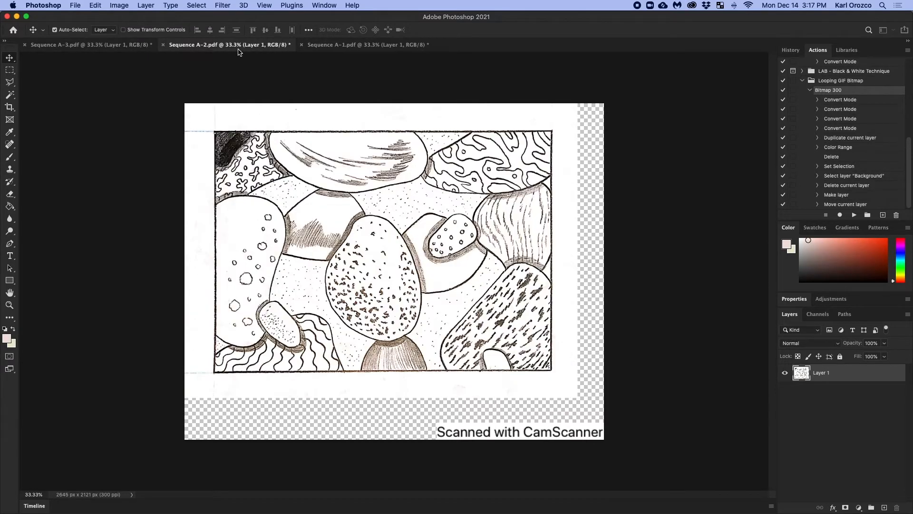
{"action": "left_click", "coordinate": [327, 46]}
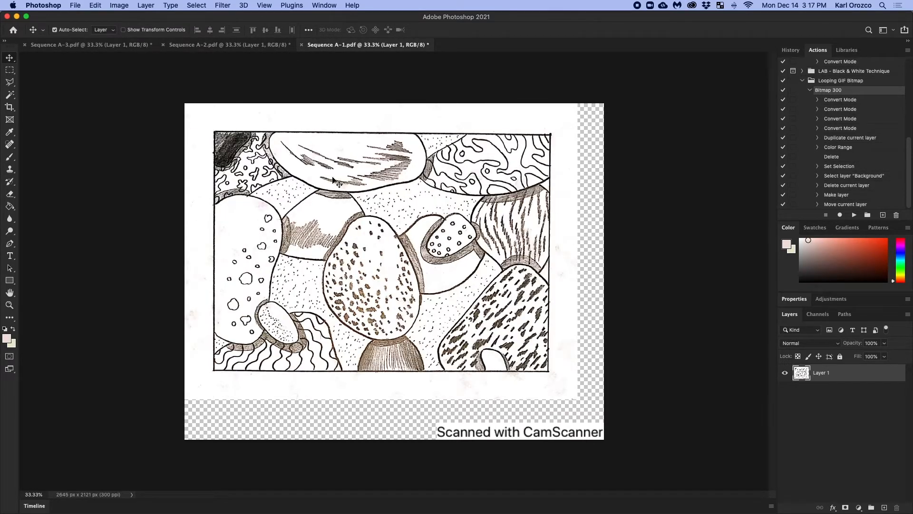
{"action": "left_click", "coordinate": [169, 5]}
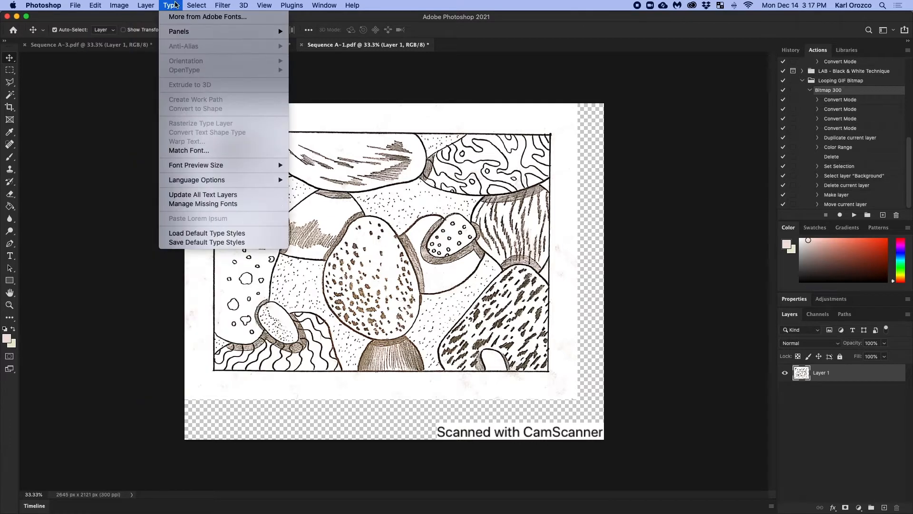
{"action": "mouse_move", "coordinate": [143, 6]}
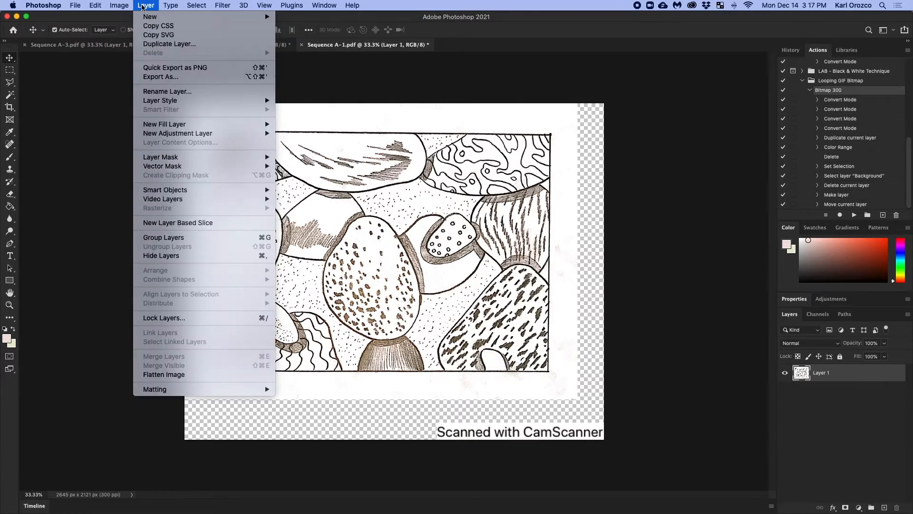
{"action": "mouse_move", "coordinate": [147, 99]}
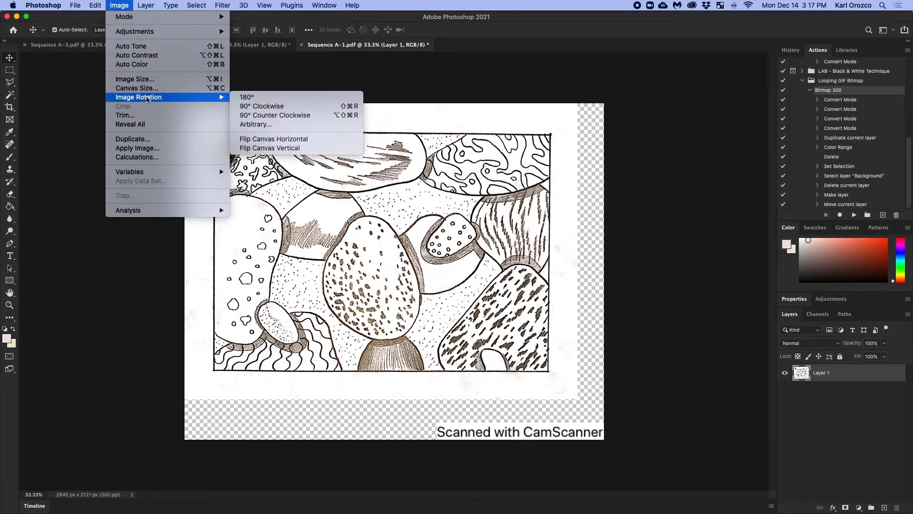
{"action": "left_click", "coordinate": [518, 83]}
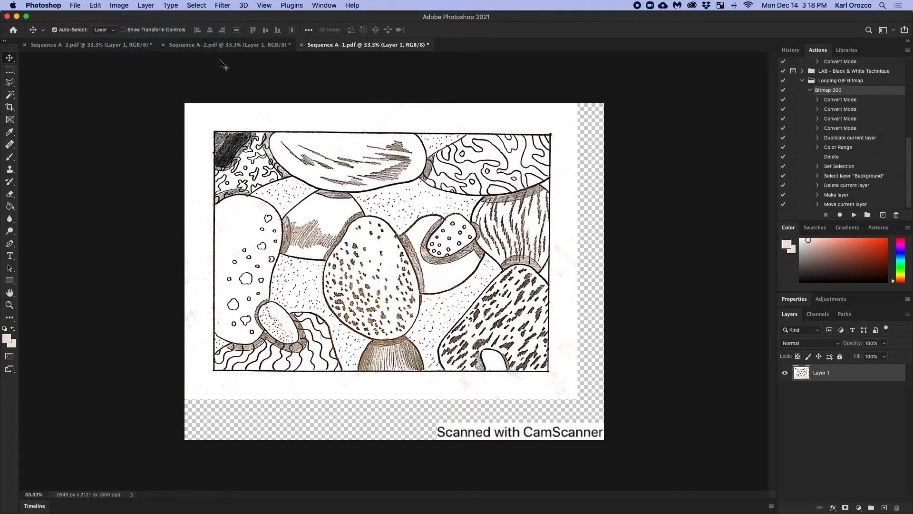
- Check the orientation and alignment of the three imported frames against one another, finishing on Sequence A-1
{"action": "left_click", "coordinate": [196, 45]}
{"action": "left_click", "coordinate": [106, 45]}
{"action": "left_click", "coordinate": [181, 46]}
{"action": "left_click", "coordinate": [356, 45]}
{"action": "left_click", "coordinate": [231, 45]}
{"action": "left_click", "coordinate": [117, 47]}
{"action": "left_click", "coordinate": [193, 46]}
{"action": "left_click", "coordinate": [387, 46]}
- Crop Sequence A-1 to the paper's edges, cutting away the transparent strips and the CamScanner watermark
{"action": "scroll", "coordinate": [616, 281], "scroll_direction": "up", "scroll_amount": 3}
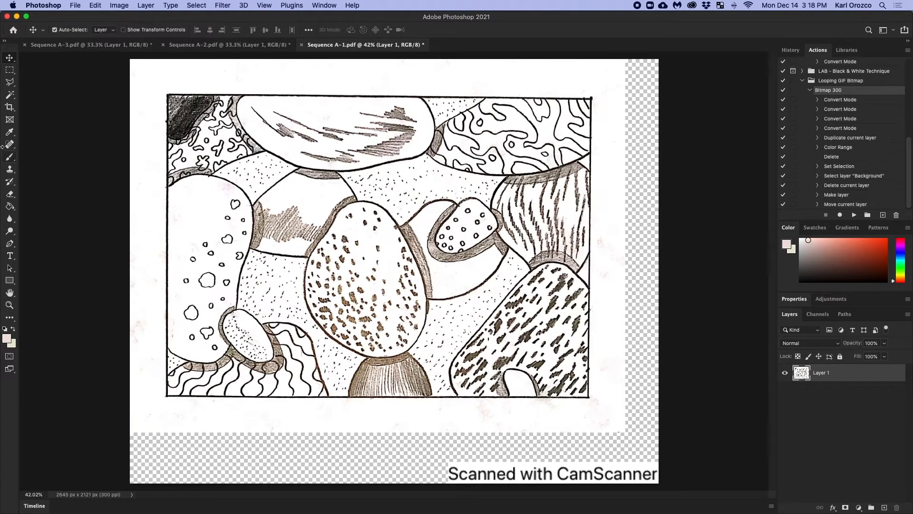
{"action": "left_click", "coordinate": [9, 109]}
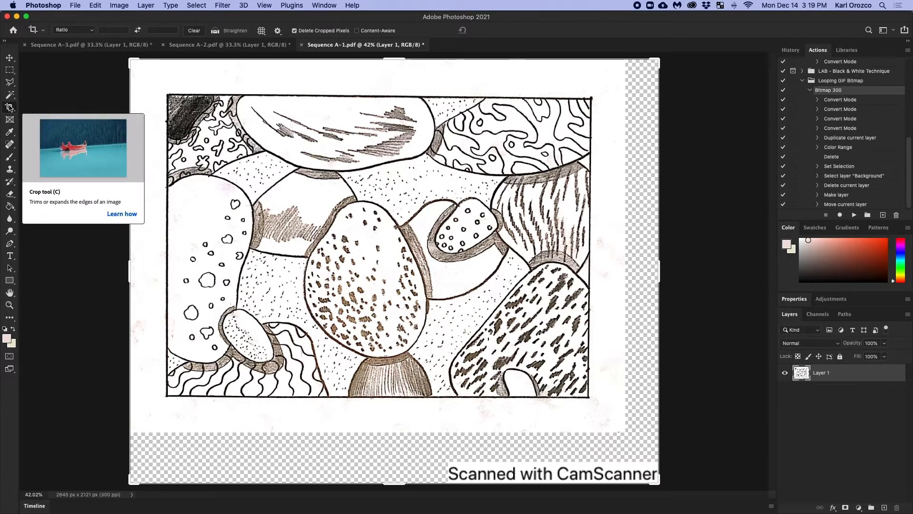
{"action": "left_click_drag", "start_coordinate": [658, 483], "coordinate": [644, 458]}
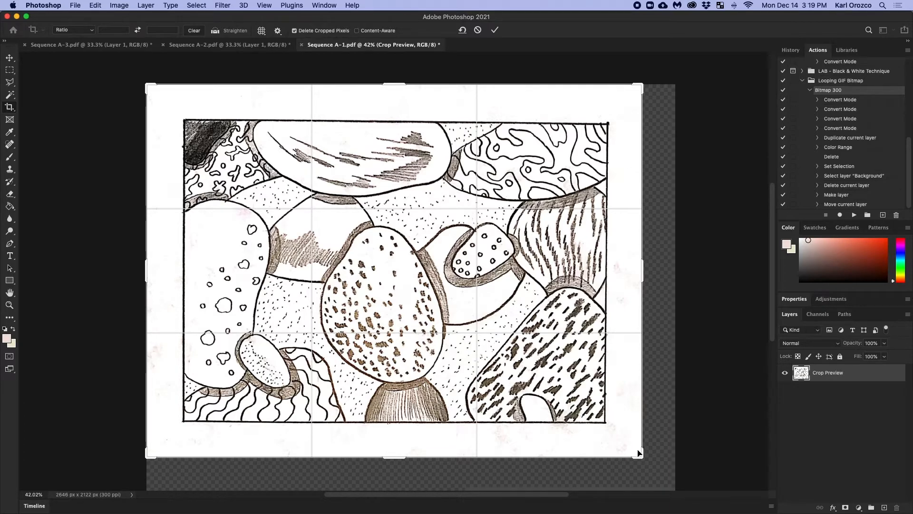
{"action": "key", "text": "Return"}
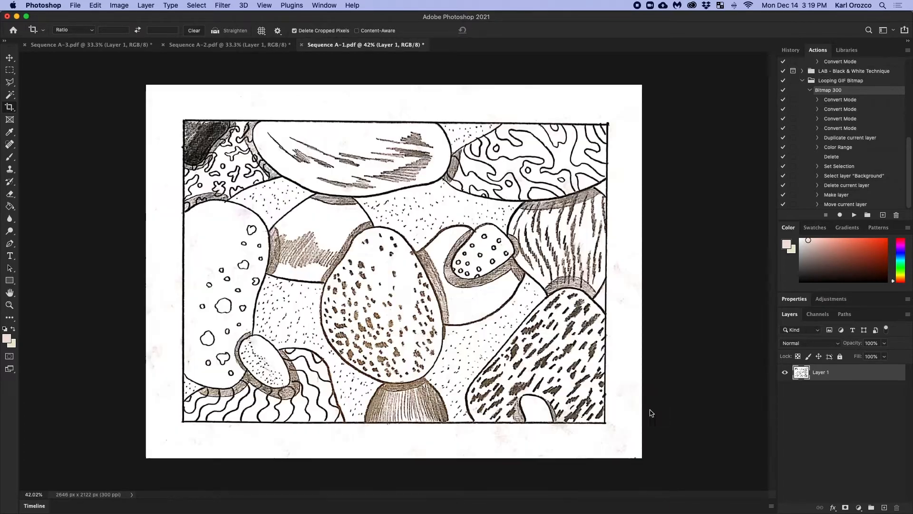
- Crop Sequence A-2 and Sequence A-3 to the paper's edges, removing the transparent strips and CamScanner watermark from both
{"action": "left_click", "coordinate": [217, 45]}
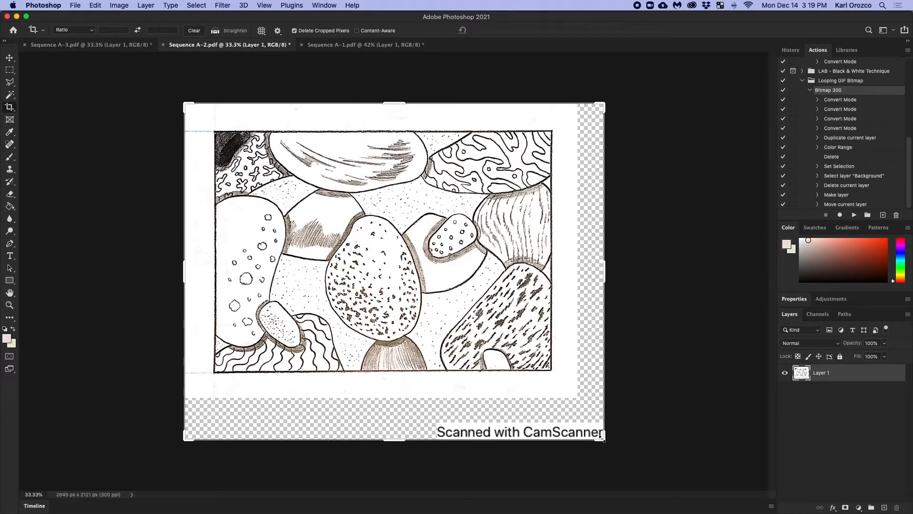
{"action": "left_click_drag", "start_coordinate": [602, 438], "coordinate": [588, 418]}
{"action": "key", "text": "Return"}
{"action": "left_click", "coordinate": [98, 46]}
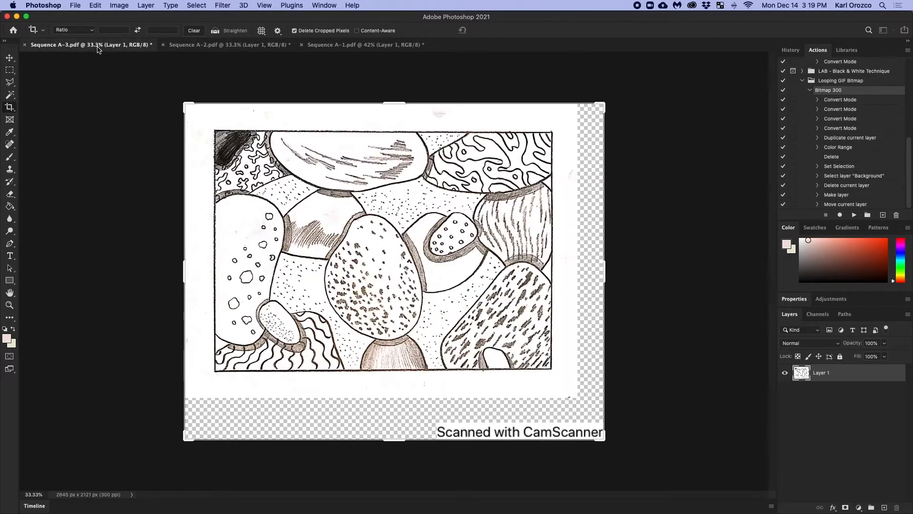
{"action": "left_click_drag", "start_coordinate": [600, 437], "coordinate": [589, 419]}
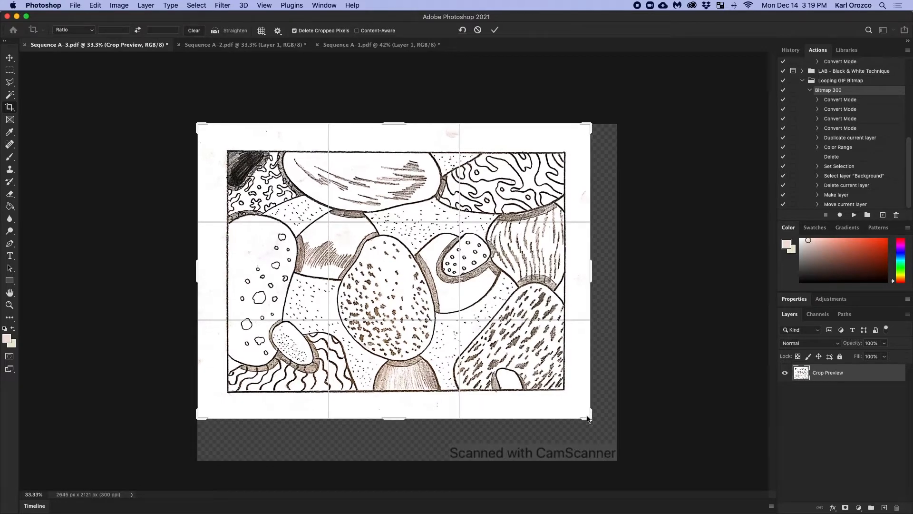
{"action": "key", "text": "Return"}
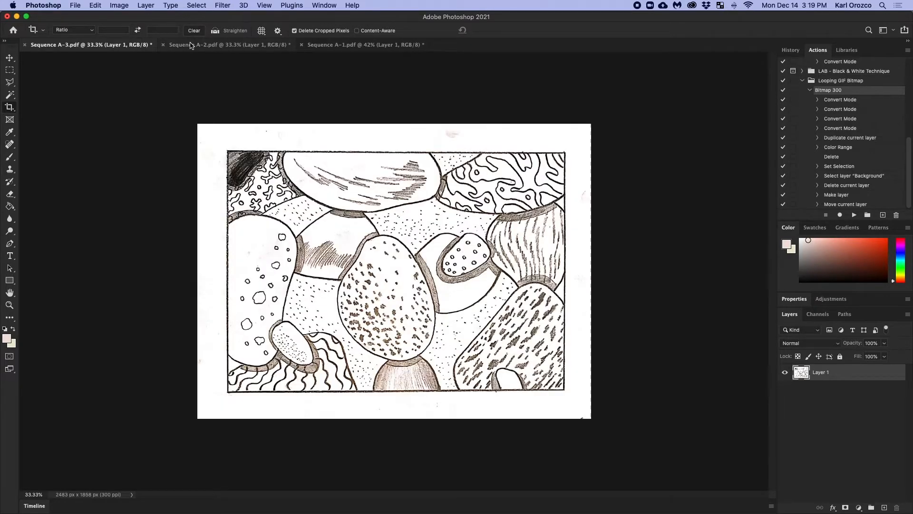
- Commit the crop on Sequence A-2 and return to Sequence A-1 with the Move tool active
{"action": "left_click", "coordinate": [193, 45]}
{"action": "left_click", "coordinate": [318, 63]}
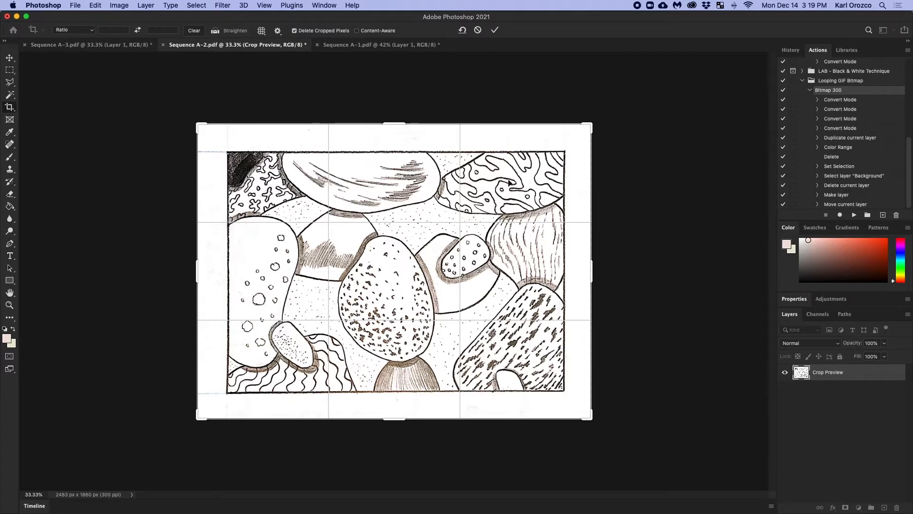
{"action": "key", "text": "Return"}
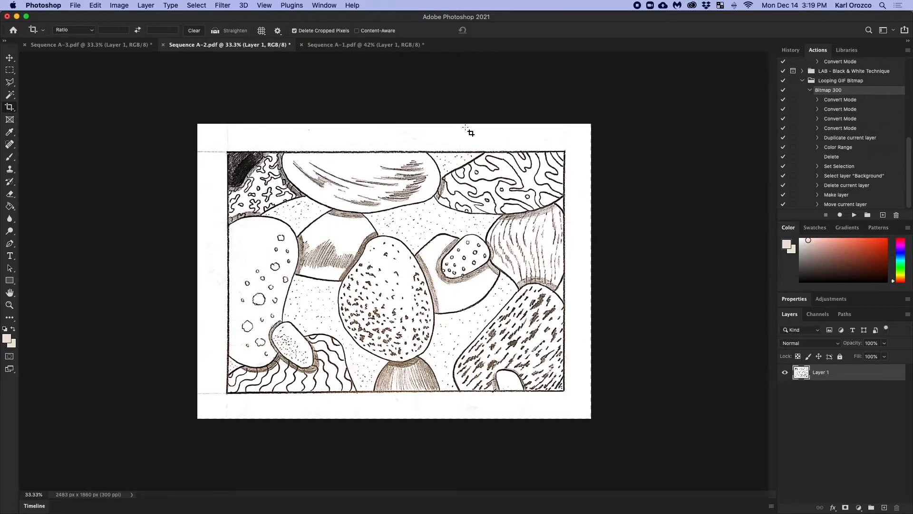
{"action": "left_click", "coordinate": [349, 47]}
{"action": "key", "text": "v"}
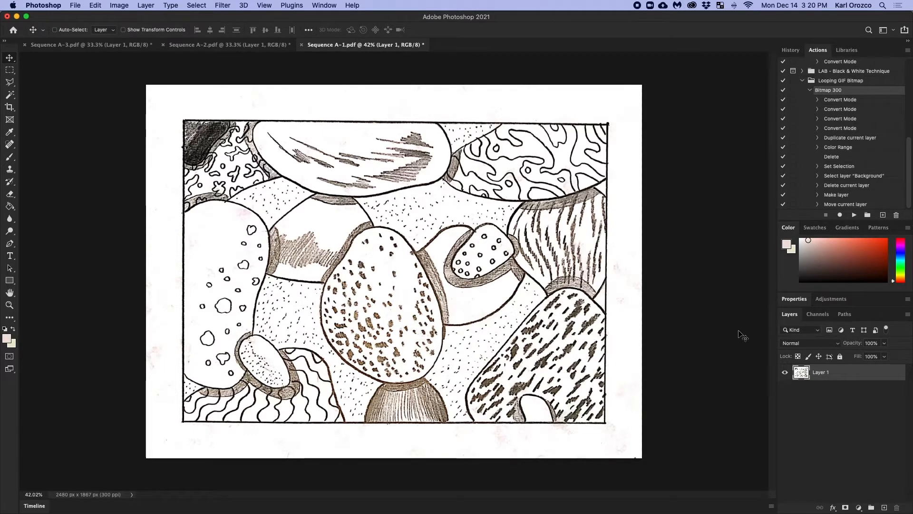
{"action": "key", "text": "super+alt+i"}
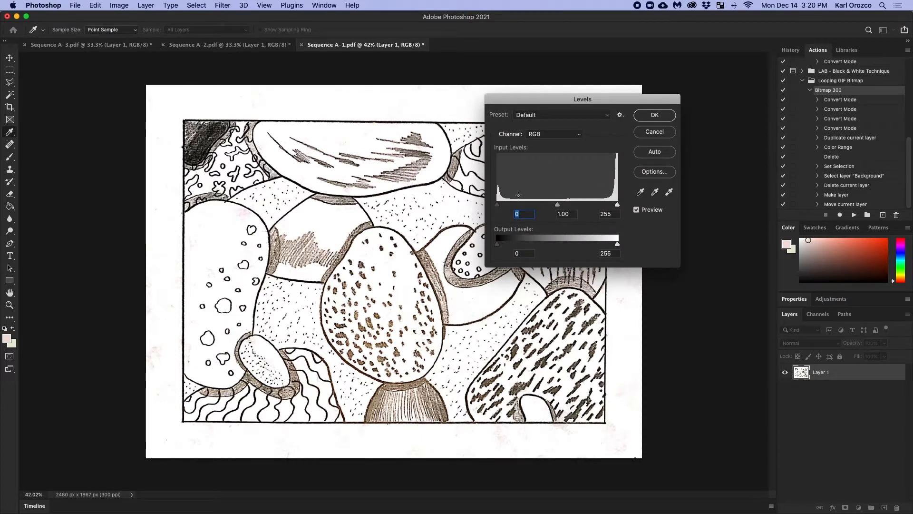
{"action": "left_click_drag", "start_coordinate": [498, 205], "coordinate": [504, 205]}
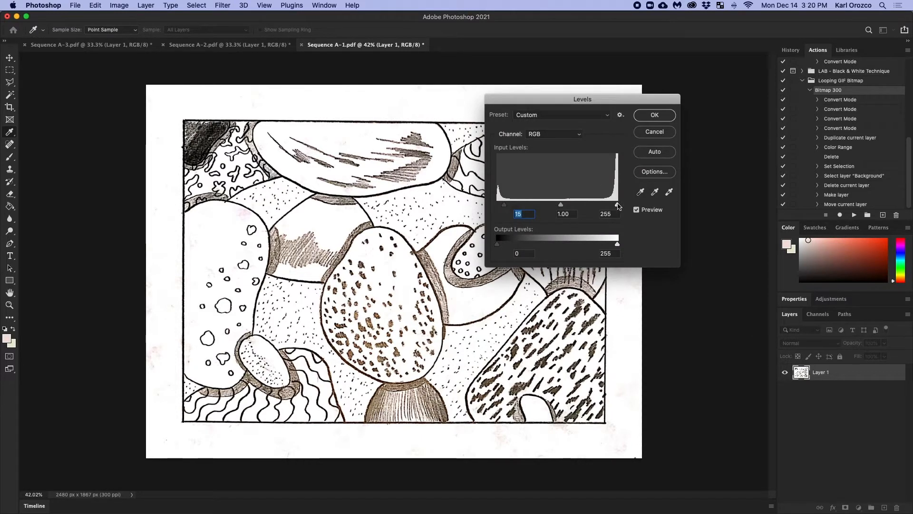
{"action": "key", "text": "Tab"}
{"action": "key", "text": "Tab"}
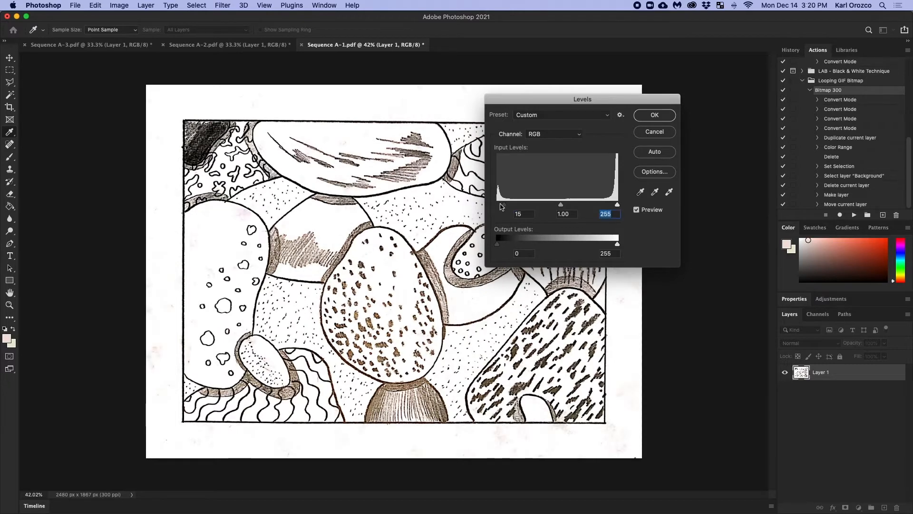
{"action": "left_click", "coordinate": [656, 135]}
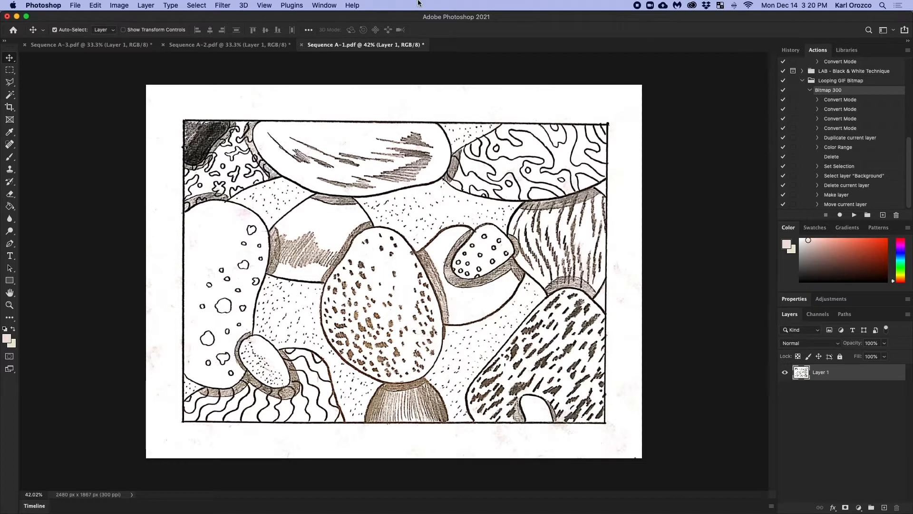
- Display the Actions list and run the Bitmap 300 action from the Looping GIF Bitmap set on Sequence A-1
{"action": "left_click", "coordinate": [323, 5]}
{"action": "left_click", "coordinate": [323, 73]}
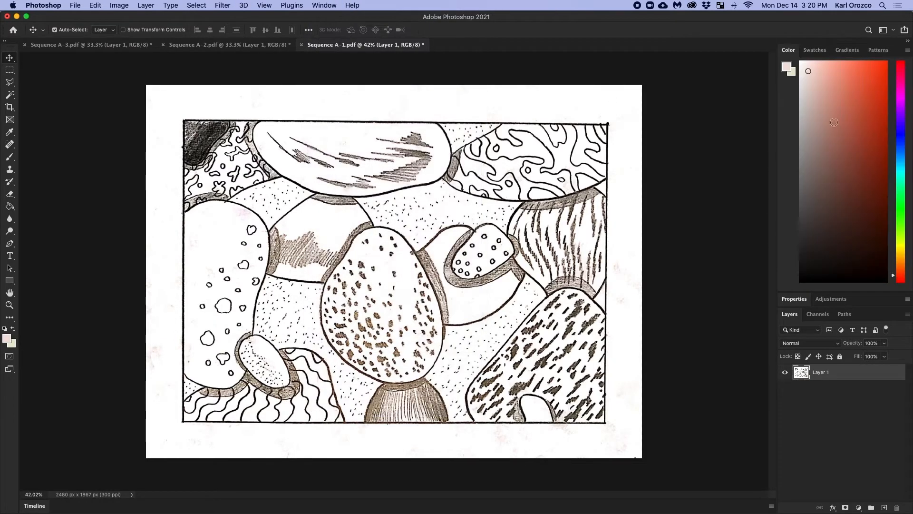
{"action": "left_click", "coordinate": [325, 5]}
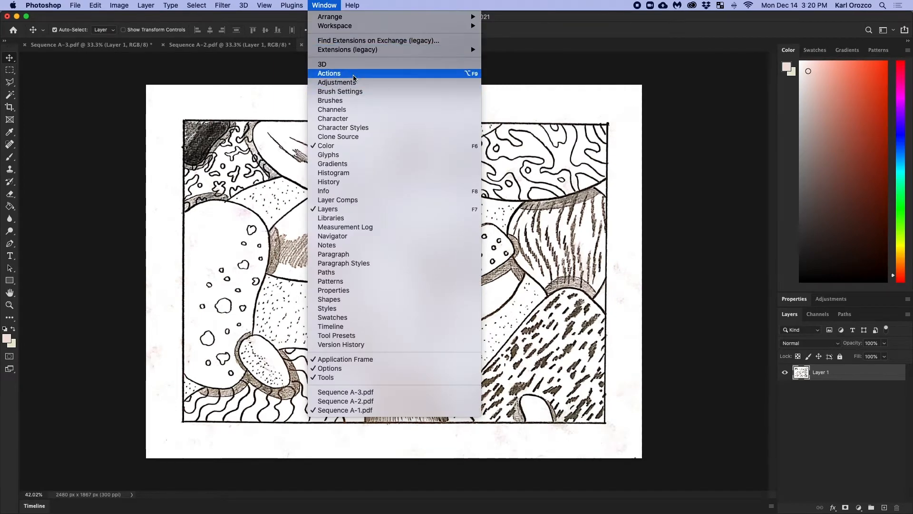
{"action": "left_click", "coordinate": [358, 74]}
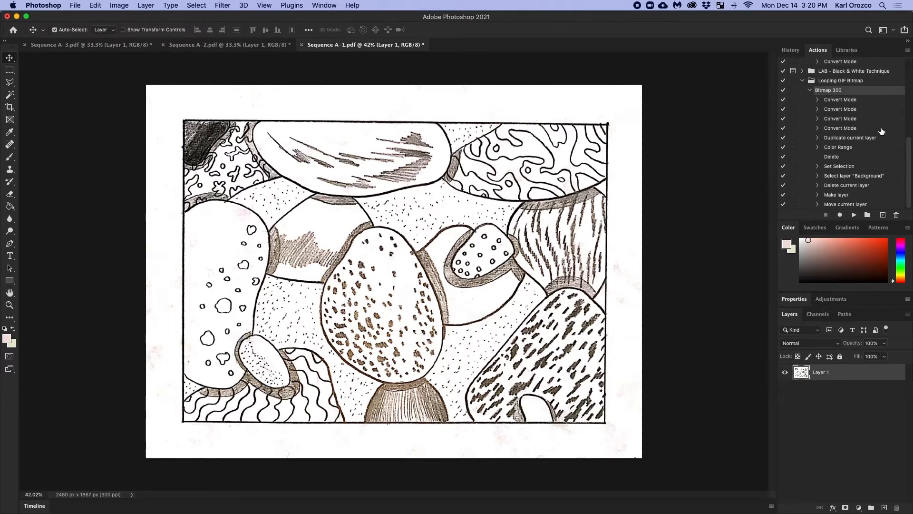
{"action": "left_click", "coordinate": [852, 215]}
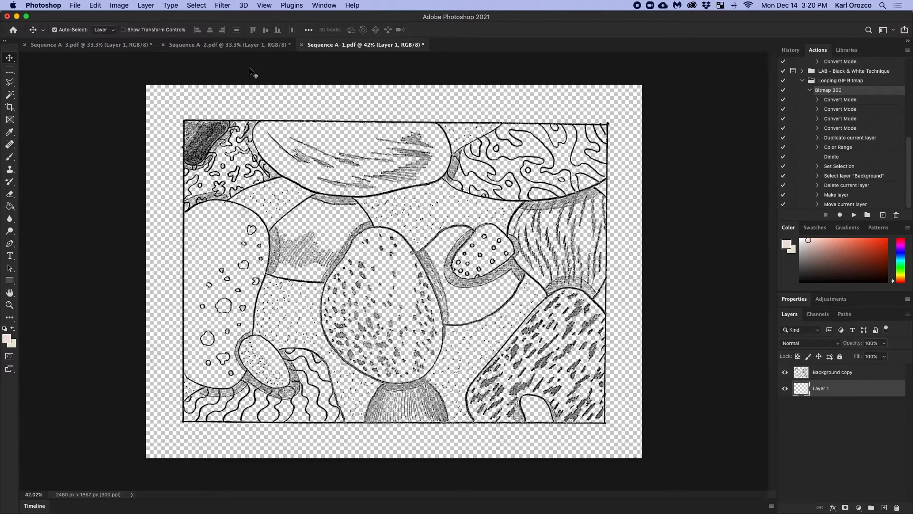
- Start saving Sequence A-1 under Video Art in 07 Earliest Memory, choosing folder A inside 01 Footage > RAW as the destination
{"action": "left_click", "coordinate": [75, 4]}
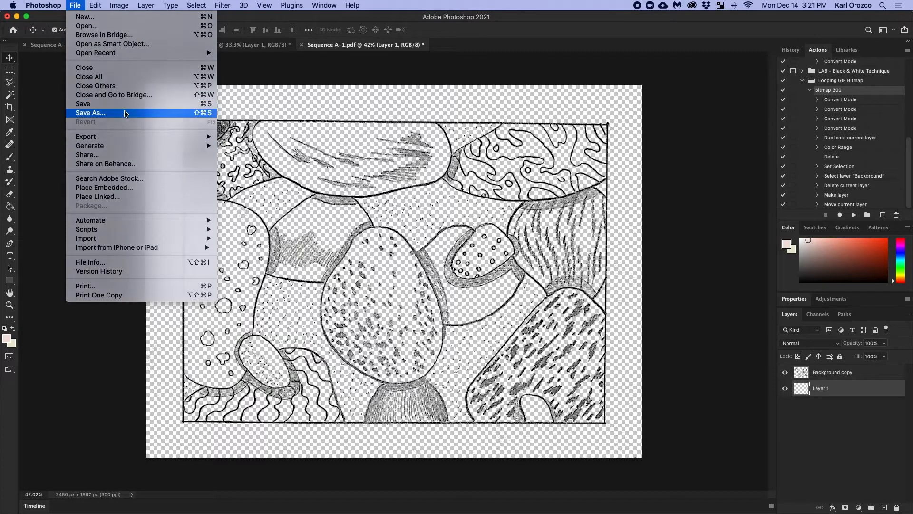
{"action": "left_click", "coordinate": [125, 114]}
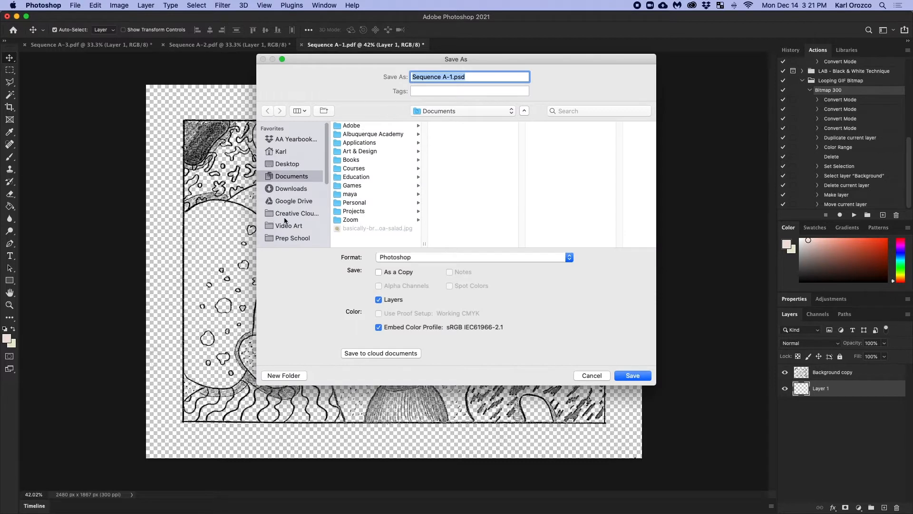
{"action": "left_click", "coordinate": [378, 135]}
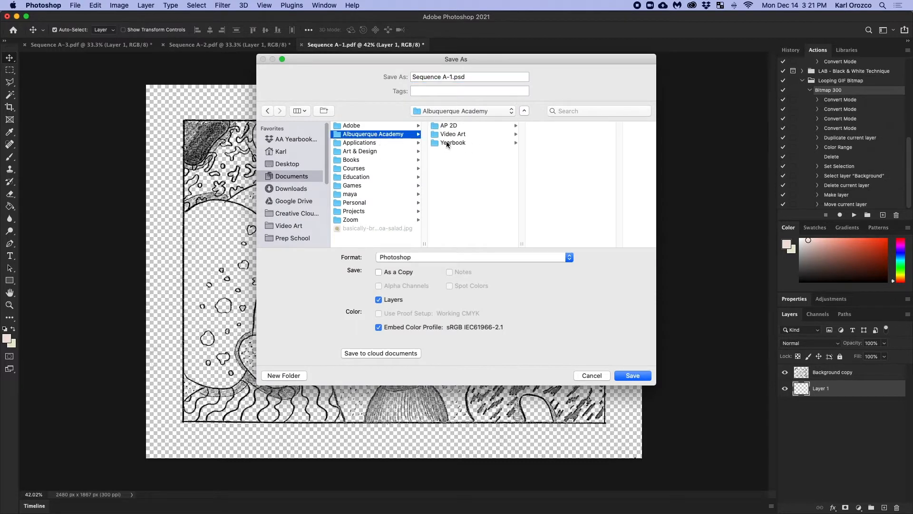
{"action": "left_click", "coordinate": [459, 134]}
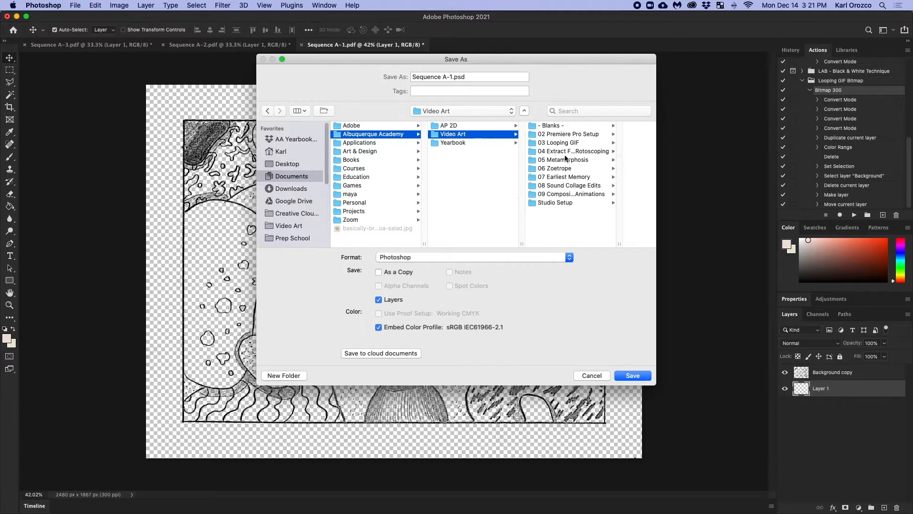
{"action": "left_click", "coordinate": [559, 178]}
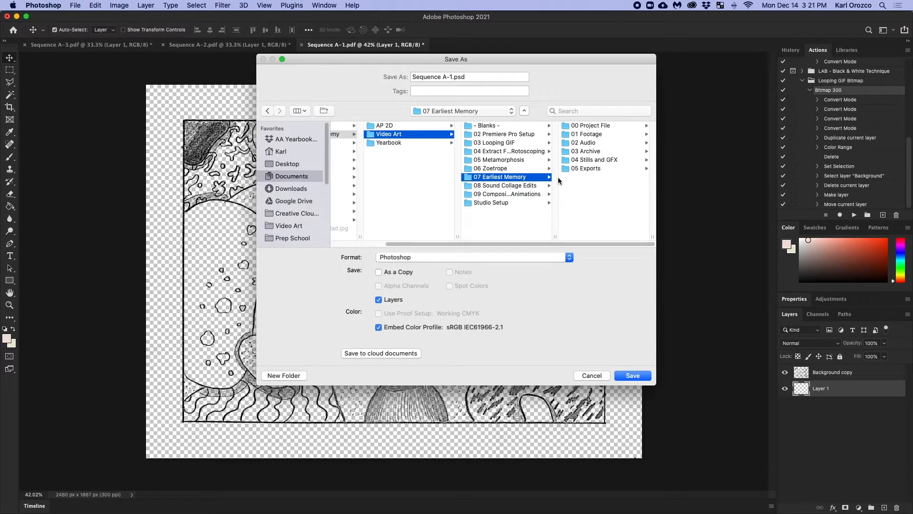
{"action": "left_click", "coordinate": [592, 133]}
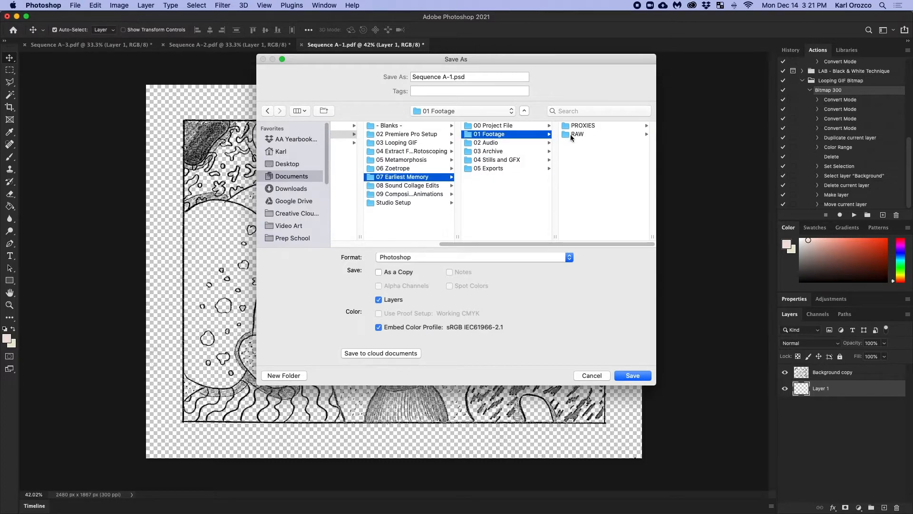
{"action": "left_click", "coordinate": [580, 135]}
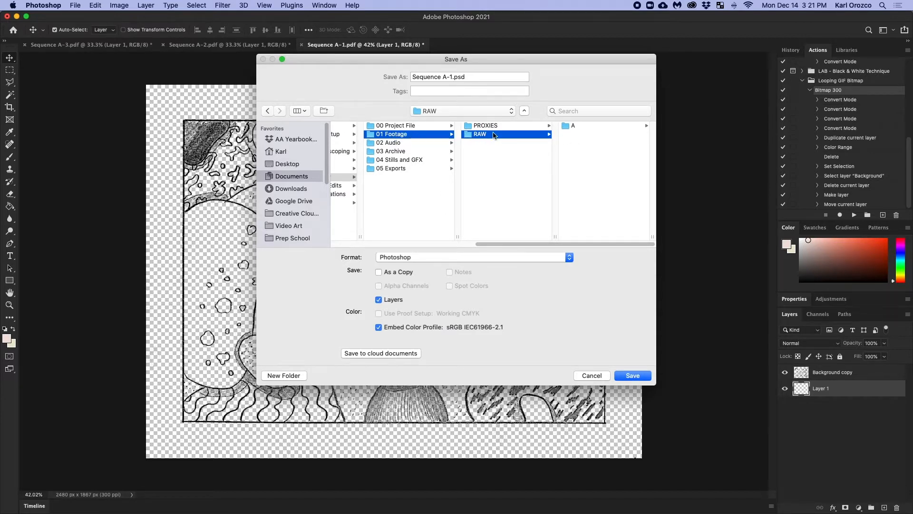
{"action": "left_click", "coordinate": [574, 126]}
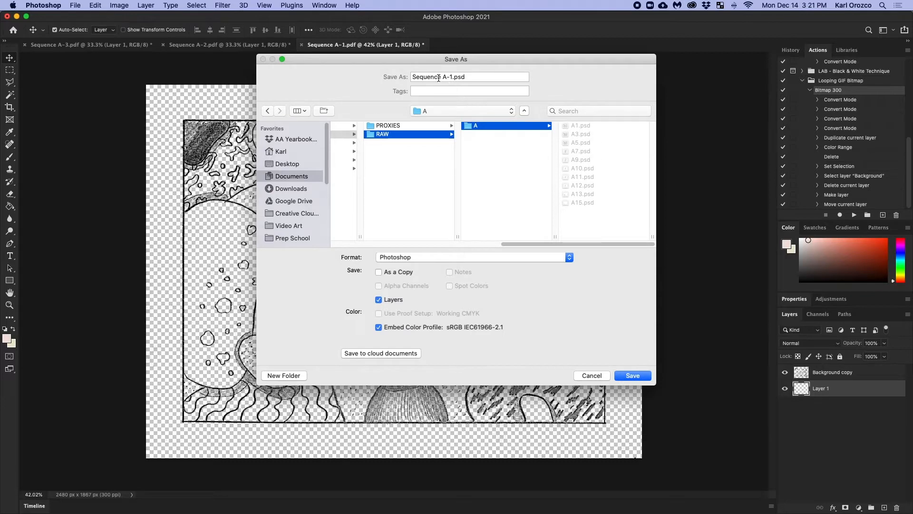
- Save the frame as Sequence A-1.psd in Photoshop format with layers and Maximize Compatibility
{"action": "left_click", "coordinate": [423, 258]}
{"action": "left_click", "coordinate": [423, 258]}
{"action": "left_click_drag", "start_coordinate": [452, 77], "coordinate": [489, 79]}
{"action": "left_click", "coordinate": [489, 73]}
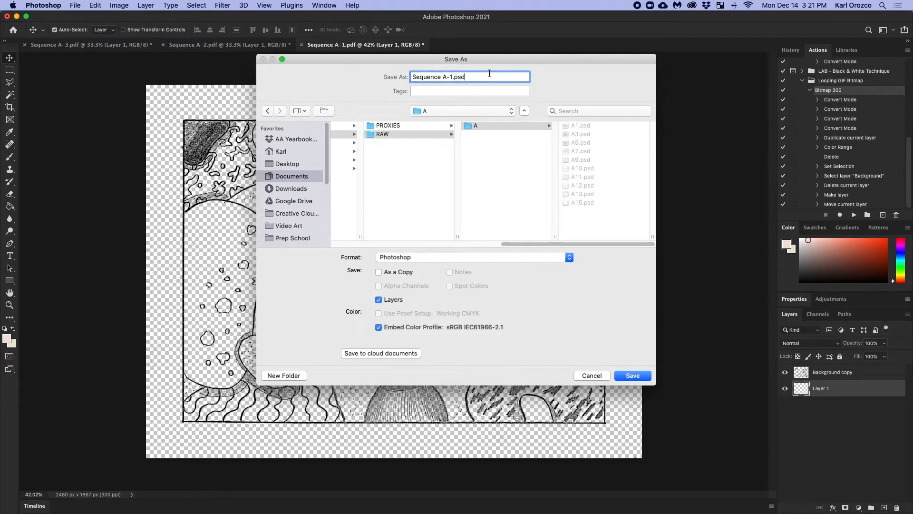
{"action": "left_click", "coordinate": [633, 376]}
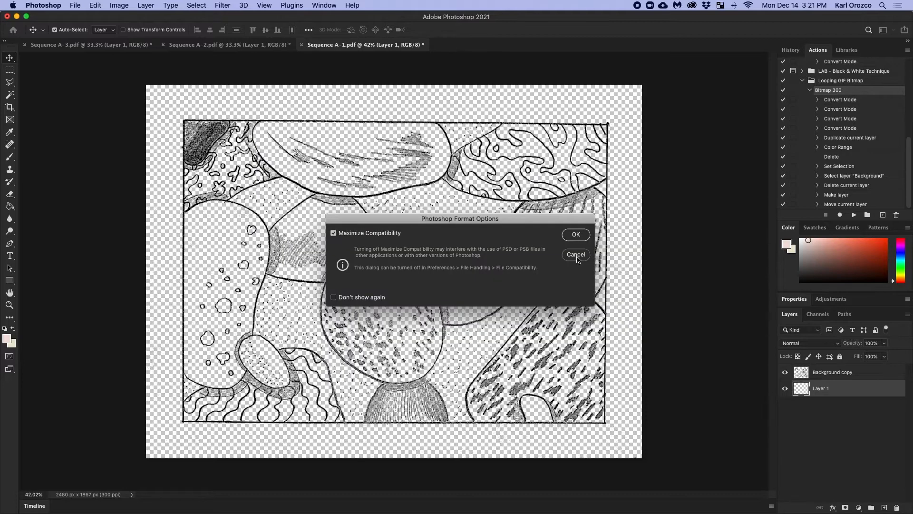
{"action": "left_click", "coordinate": [576, 234]}
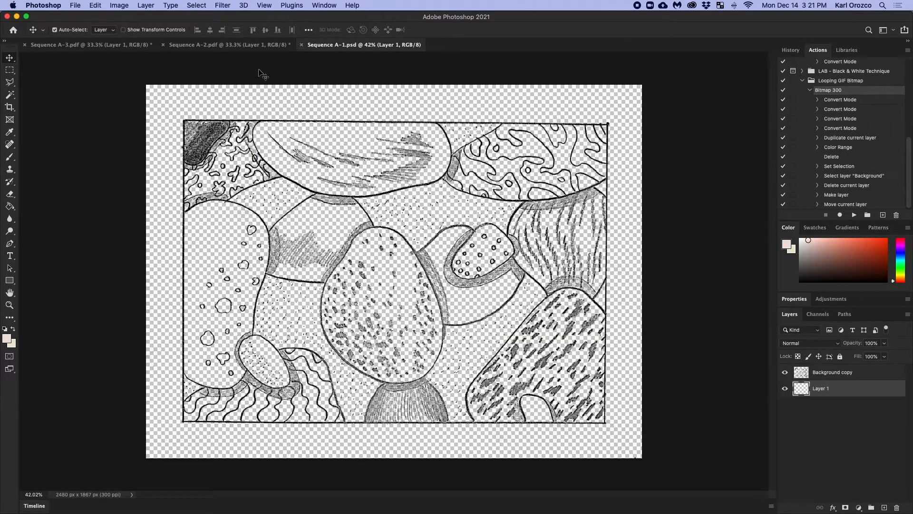
- Run the Bitmap 300 action on Sequence A-2 and save it in Photoshop format as Sequence A-2.psd in folder A
{"action": "left_click", "coordinate": [221, 45]}
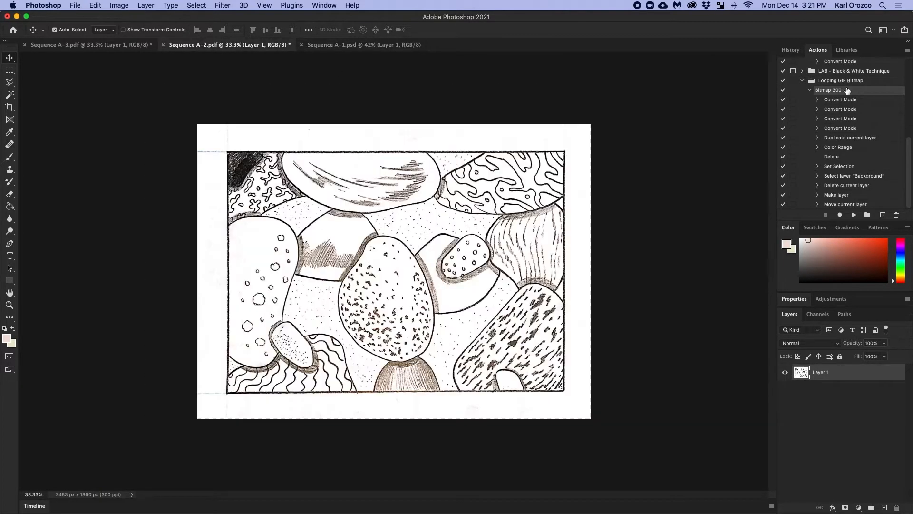
{"action": "left_click", "coordinate": [854, 215]}
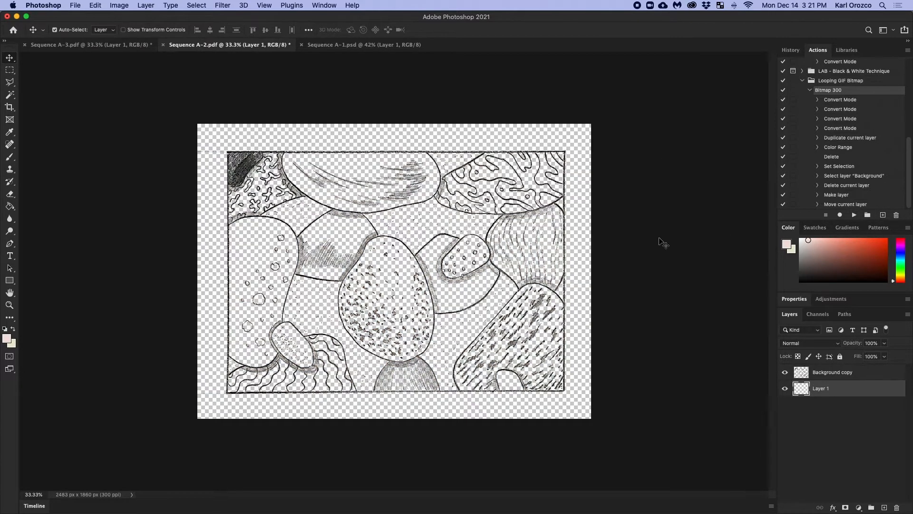
{"action": "left_click", "coordinate": [74, 5]}
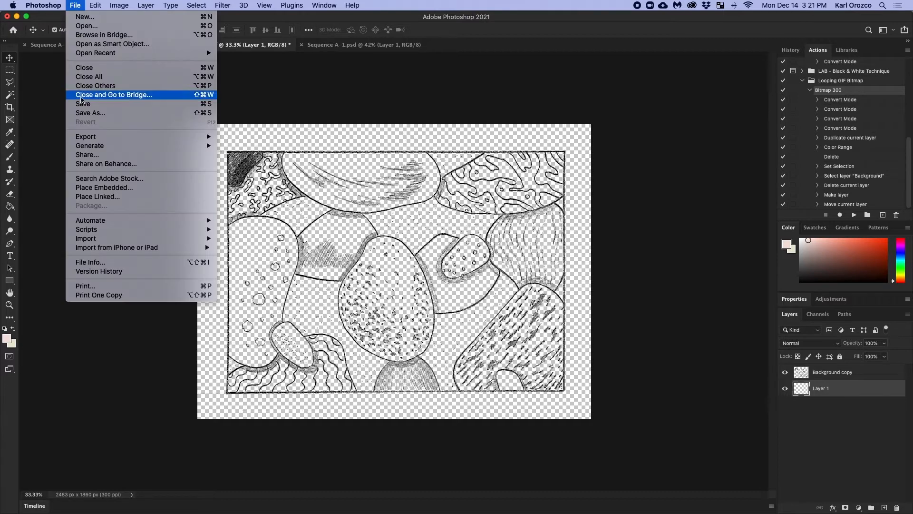
{"action": "left_click", "coordinate": [84, 113]}
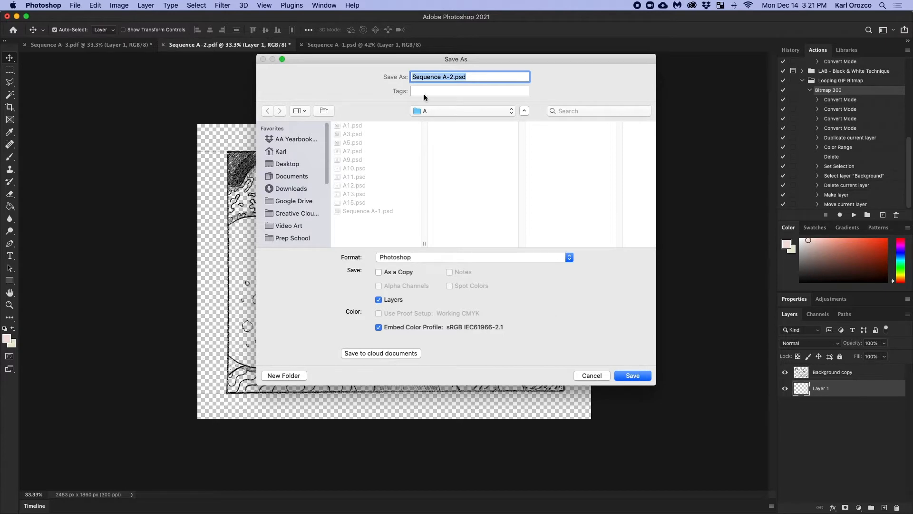
{"action": "left_click", "coordinate": [440, 111]}
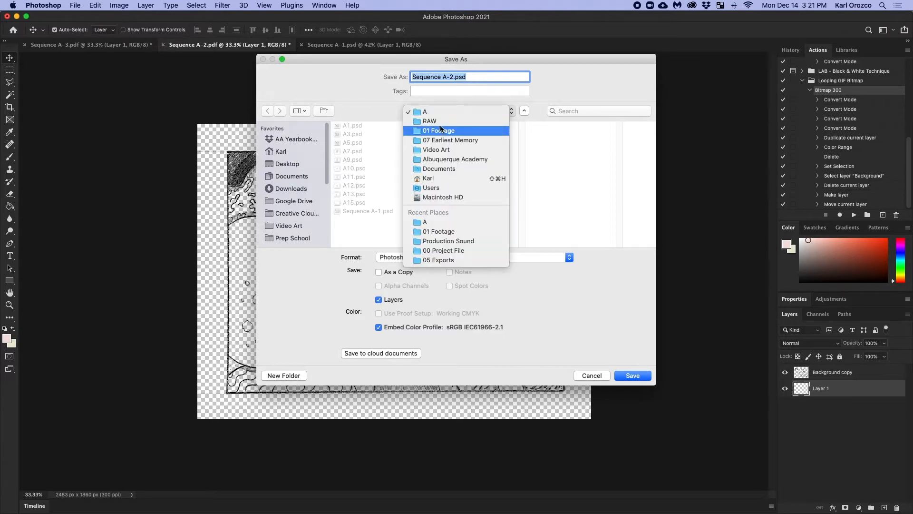
{"action": "left_click", "coordinate": [514, 103]}
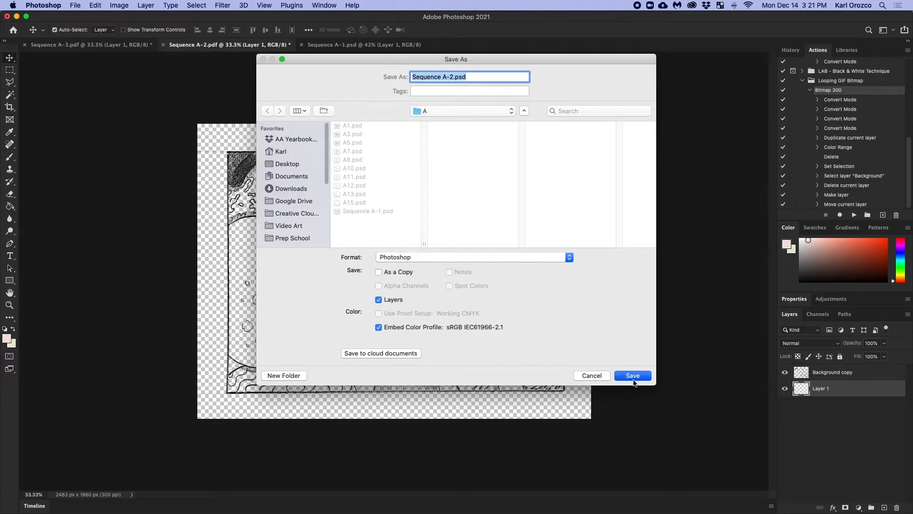
{"action": "left_click", "coordinate": [632, 375]}
{"action": "left_click", "coordinate": [589, 235]}
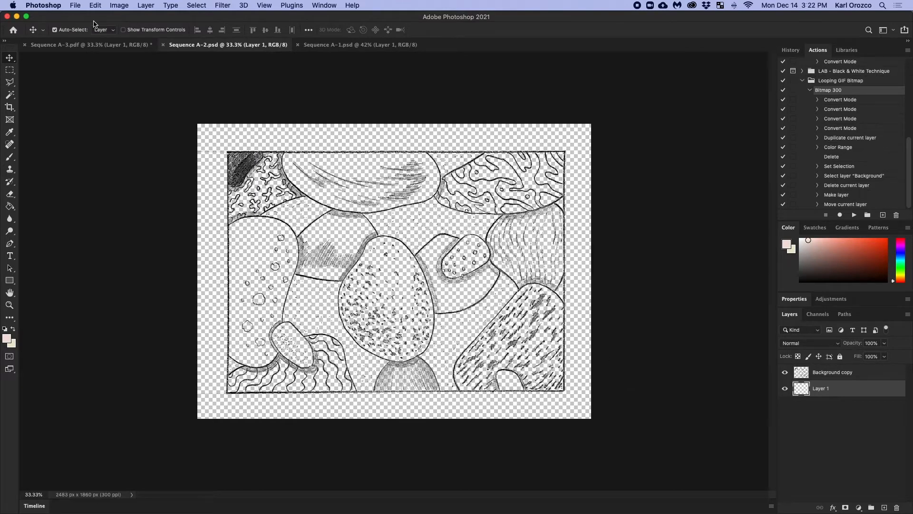
- Run the Bitmap 300 action on Sequence A-3
{"action": "left_click", "coordinate": [99, 49]}
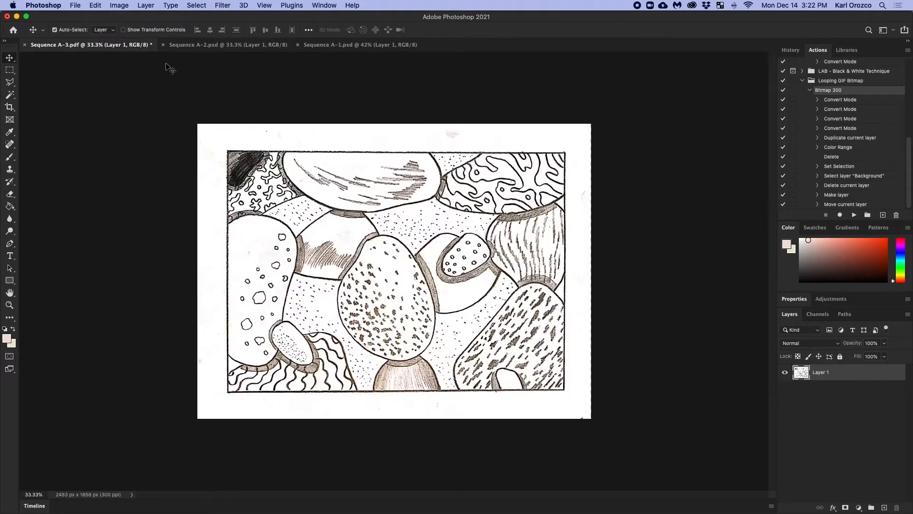
{"action": "left_click", "coordinate": [856, 215]}
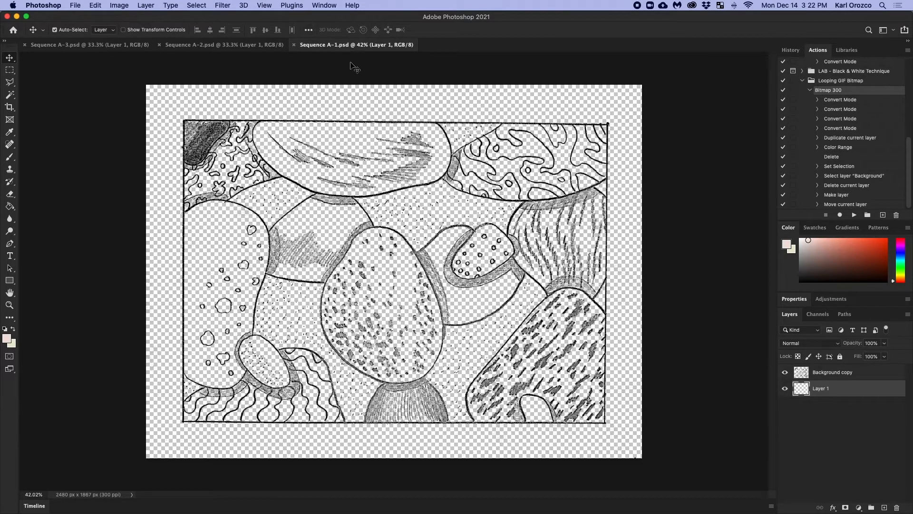
- Examine the Background copy and Layer 1 layers of Sequence A-1 and compare the frame with Sequence A-2
{"action": "left_click", "coordinate": [827, 379]}
{"action": "left_click", "coordinate": [826, 390]}
{"action": "left_click", "coordinate": [826, 378]}
{"action": "left_click", "coordinate": [826, 390]}
{"action": "left_click", "coordinate": [826, 379]}
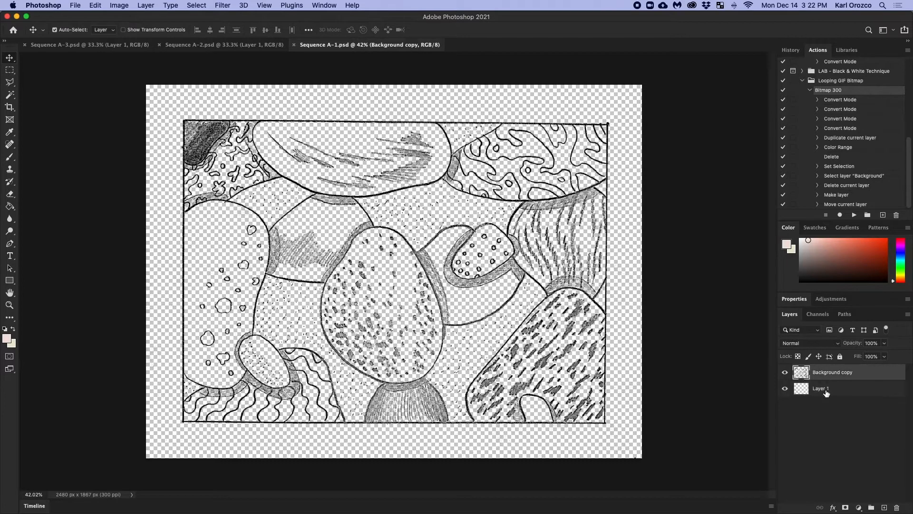
{"action": "left_click", "coordinate": [826, 392]}
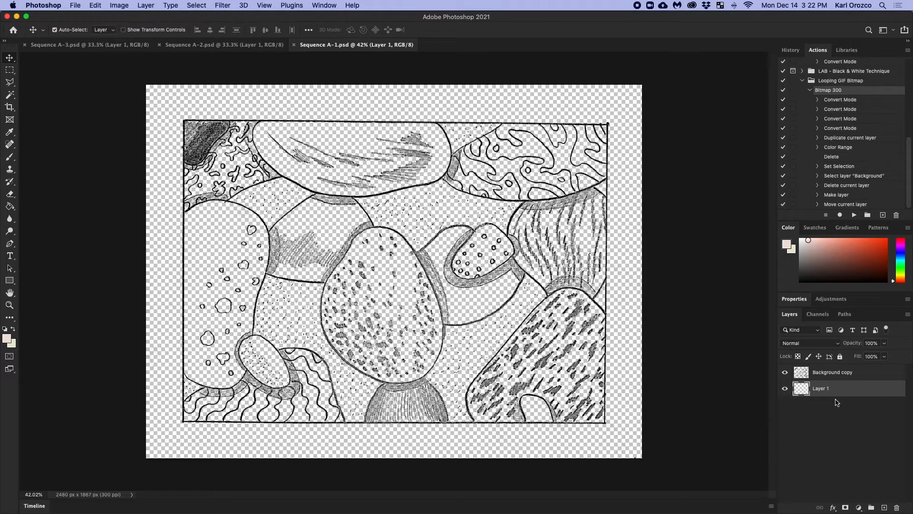
{"action": "left_click", "coordinate": [246, 44]}
{"action": "left_click", "coordinate": [336, 44]}
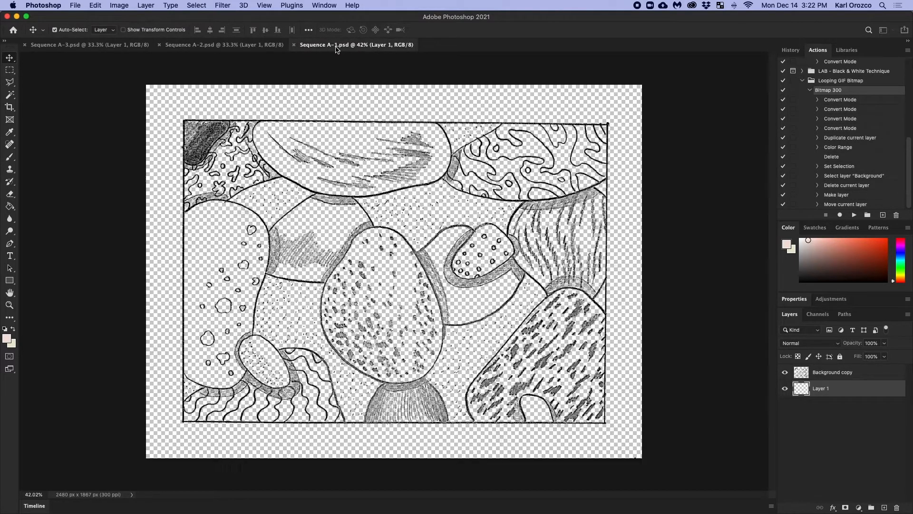
{"action": "left_click", "coordinate": [243, 46]}
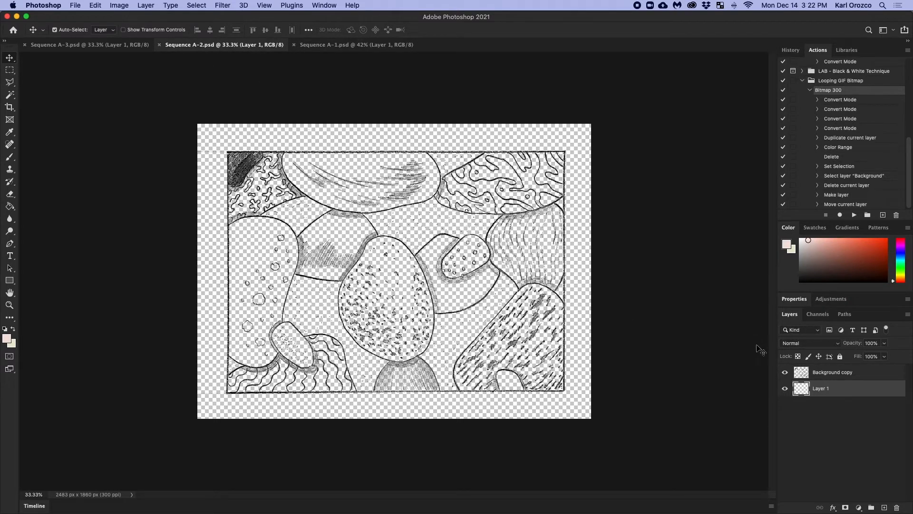
{"action": "left_click", "coordinate": [332, 45]}
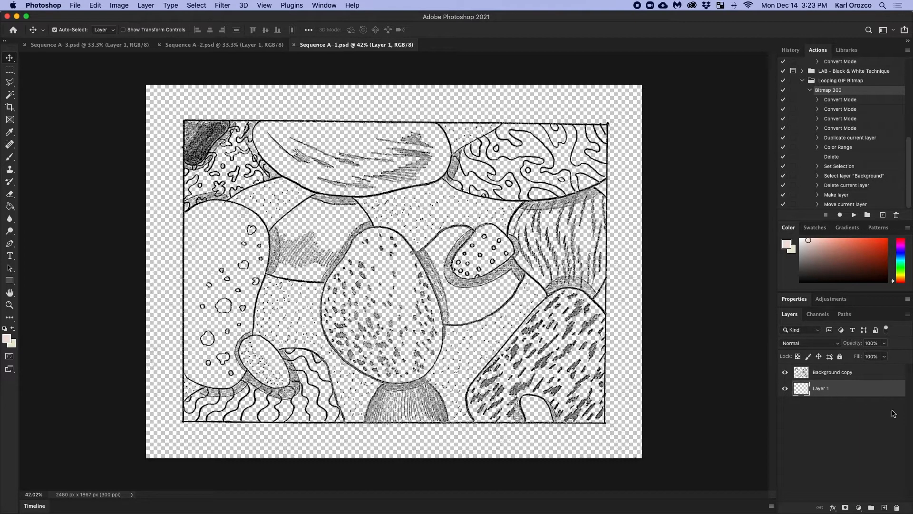
- Review the roles of Background copy as line art and Layer 1 as the color layer beneath it in Sequence A-1
{"action": "left_click", "coordinate": [845, 374]}
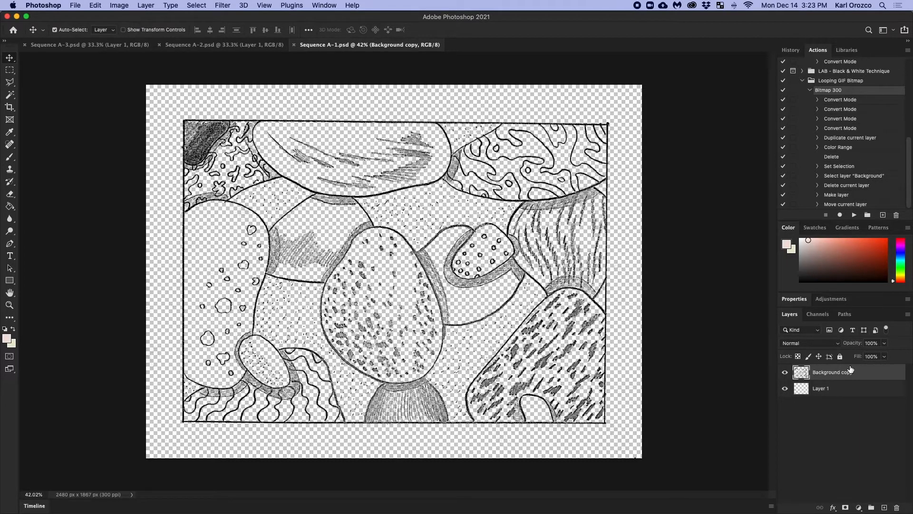
{"action": "left_click", "coordinate": [833, 394]}
{"action": "left_click", "coordinate": [835, 376]}
{"action": "left_click", "coordinate": [833, 392]}
{"action": "left_click", "coordinate": [827, 377]}
{"action": "key", "text": "super+0"}
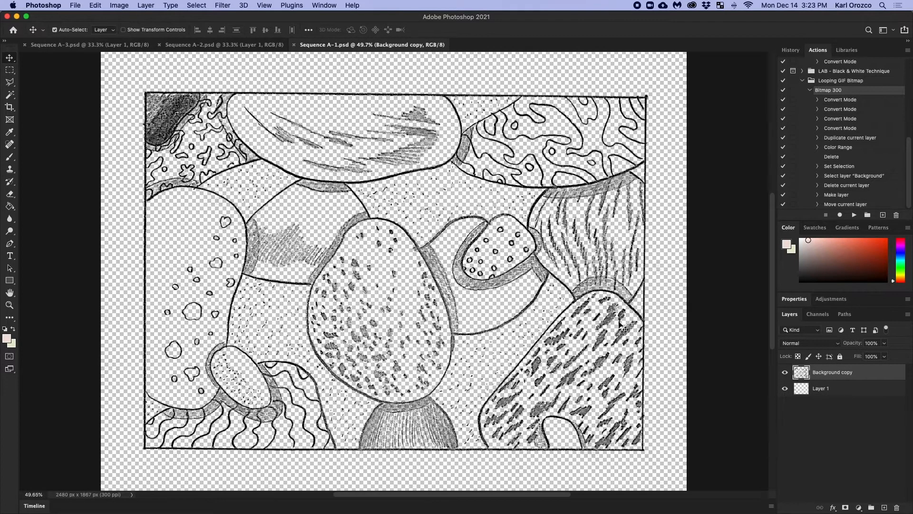
{"action": "left_click", "coordinate": [821, 390]}
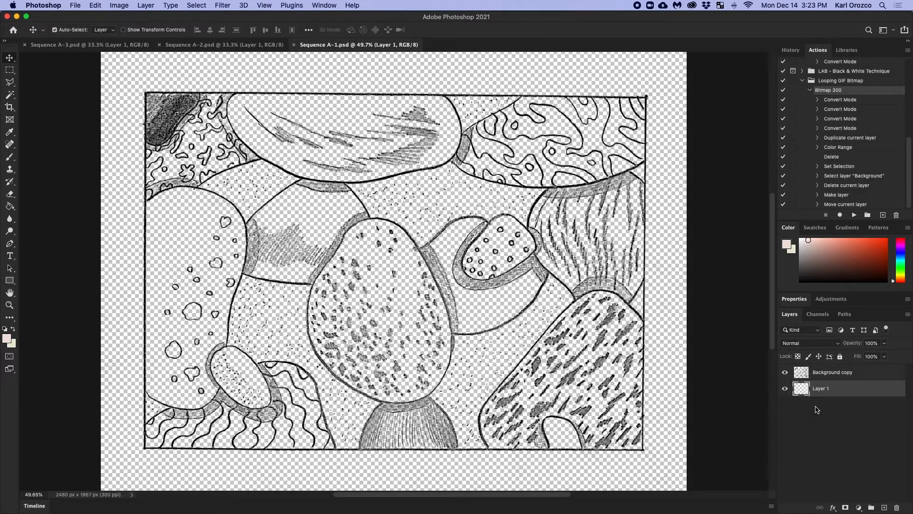
{"action": "left_click", "coordinate": [821, 374]}
{"action": "left_click", "coordinate": [817, 393]}
{"action": "left_click", "coordinate": [822, 375]}
{"action": "left_click", "coordinate": [822, 388]}
{"action": "left_click", "coordinate": [816, 379]}
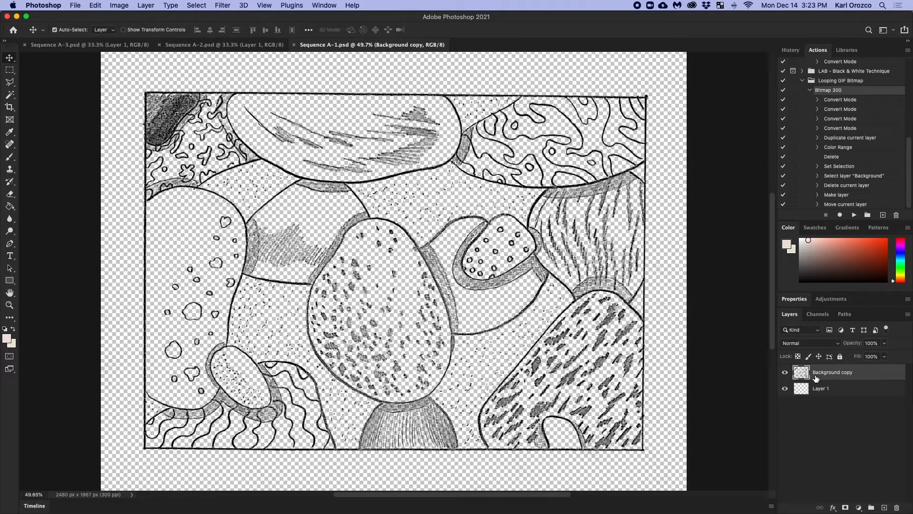
- Make Layer 1 the active layer and set the foreground color to orange-red #ff714e
{"action": "left_click", "coordinate": [817, 387]}
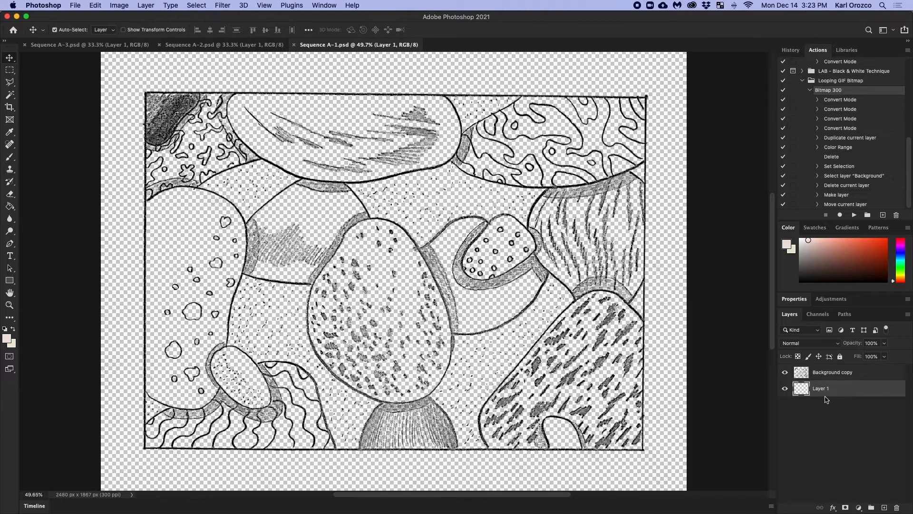
{"action": "left_click", "coordinate": [10, 342]}
{"action": "left_click_drag", "start_coordinate": [347, 264], "coordinate": [346, 197]}
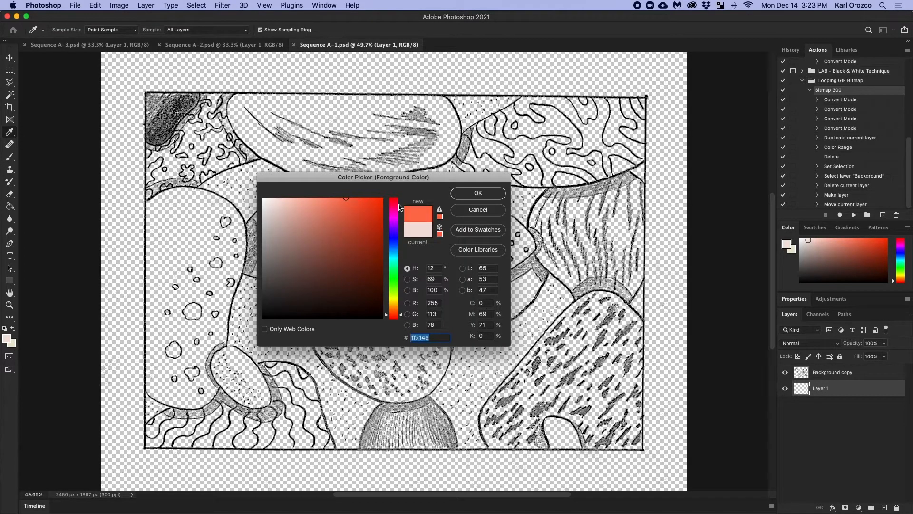
{"action": "left_click", "coordinate": [479, 193]}
{"action": "key", "text": "v"}
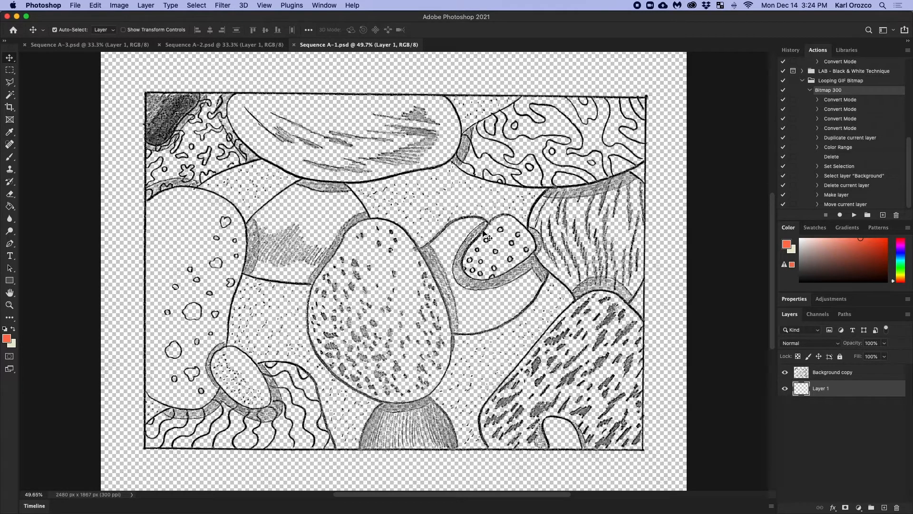
- Enlarge the brush to 60 px and paint an orange-red border just inside the outline of the shaded rock adjoining the central egg-shaped rock's upper left
{"action": "left_click", "coordinate": [9, 158]}
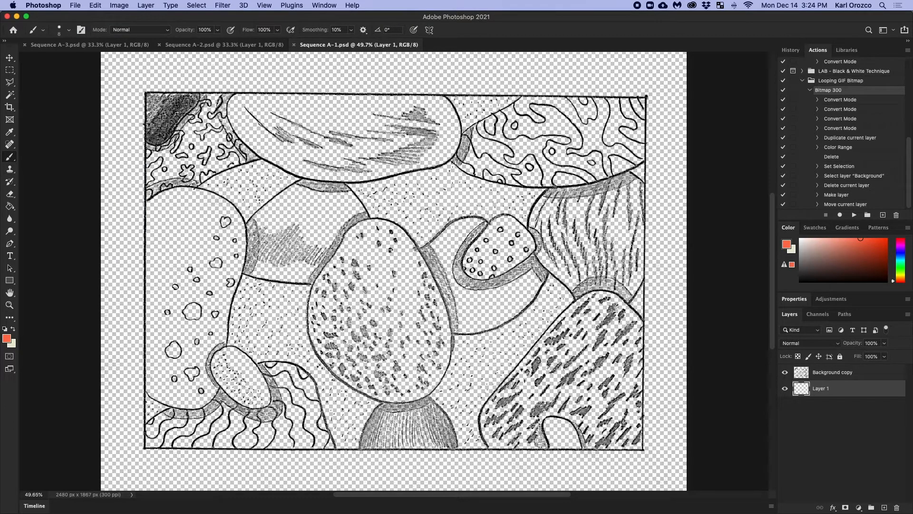
{"action": "key", "text": "bracketright"}
{"action": "key", "text": "bracketright"}
{"action": "key", "text": "bracketright"}
{"action": "key", "text": "bracketright"}
{"action": "key", "text": "bracketright"}
{"action": "key", "text": "bracketright"}
{"action": "key", "text": "bracketleft"}
{"action": "mouse_move", "coordinate": [320, 193]}
{"action": "left_mouse_down"}
{"action": "mouse_move", "coordinate": [302, 185]}
{"action": "mouse_move", "coordinate": [250, 236]}
{"action": "left_mouse_up"}
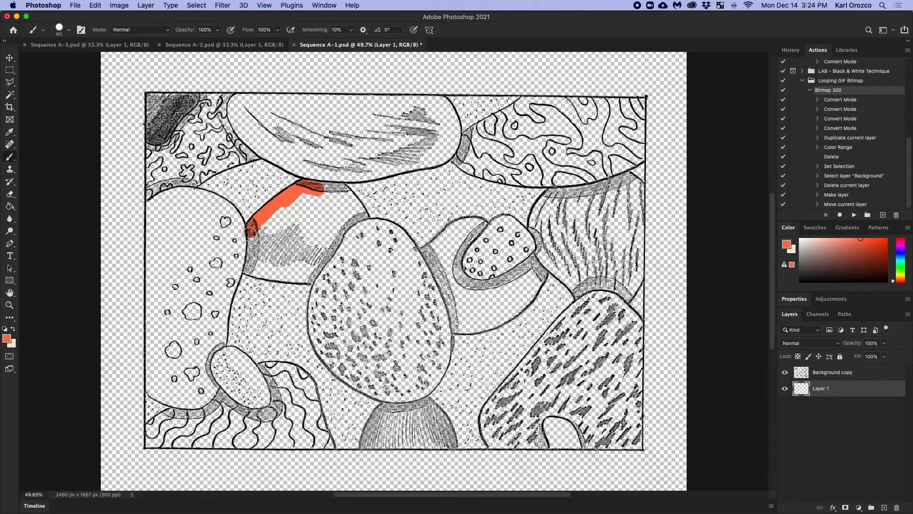
{"action": "scroll", "coordinate": [250, 241], "scroll_direction": "up", "scroll_amount": 5}
{"action": "mouse_move", "coordinate": [248, 297]}
{"action": "mouse_move", "coordinate": [247, 297]}
{"action": "left_mouse_down"}
{"action": "mouse_move", "coordinate": [257, 194]}
{"action": "mouse_move", "coordinate": [264, 293]}
{"action": "mouse_move", "coordinate": [386, 313]}
{"action": "mouse_move", "coordinate": [429, 256]}
{"action": "mouse_move", "coordinate": [459, 184]}
{"action": "mouse_move", "coordinate": [462, 198]}
{"action": "mouse_move", "coordinate": [470, 180]}
{"action": "mouse_move", "coordinate": [504, 169]}
{"action": "mouse_move", "coordinate": [469, 120]}
{"action": "mouse_move", "coordinate": [388, 101]}
{"action": "mouse_move", "coordinate": [453, 107]}
{"action": "mouse_move", "coordinate": [419, 107]}
{"action": "left_mouse_up"}
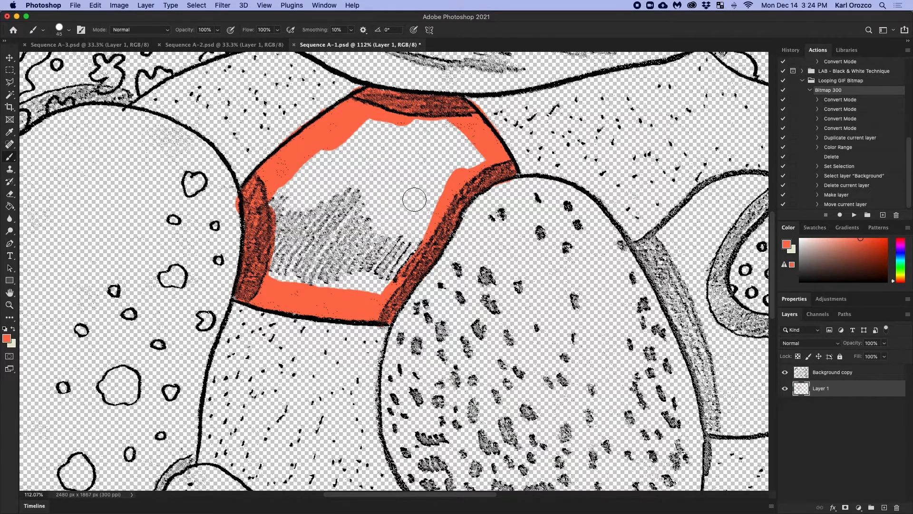
- Fill the unpainted interior of the bordered rock on Layer 1 with the orange-red foreground color using the Paint Bucket tool
{"action": "left_click", "coordinate": [11, 207]}
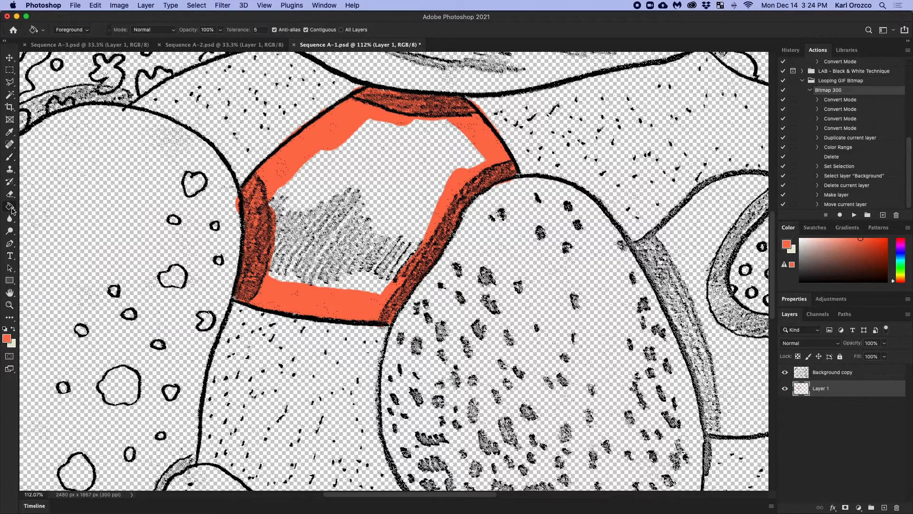
{"action": "left_click", "coordinate": [408, 172]}
{"action": "scroll", "coordinate": [442, 211], "scroll_direction": "down", "scroll_amount": 8}
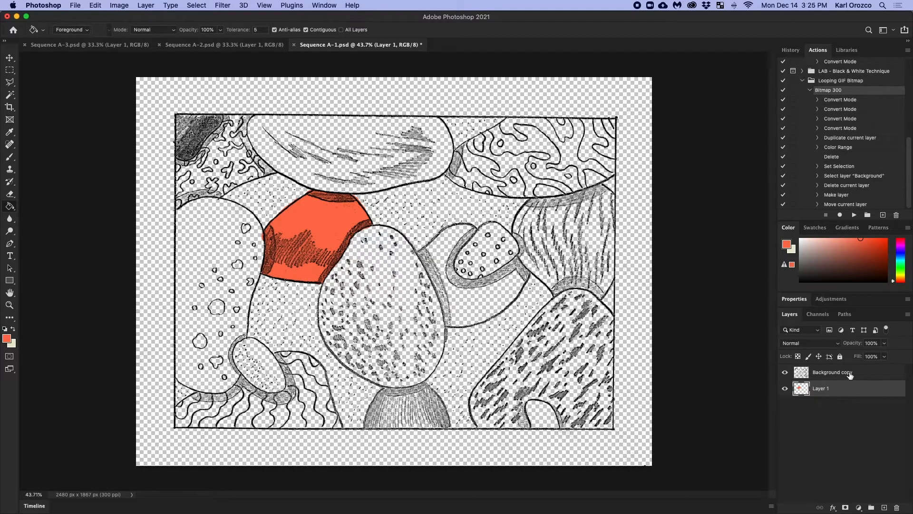
- Make Background copy the active layer, choose a bright yellow background color, and swap it into the foreground for the Paint Bucket tool
{"action": "left_click", "coordinate": [850, 376]}
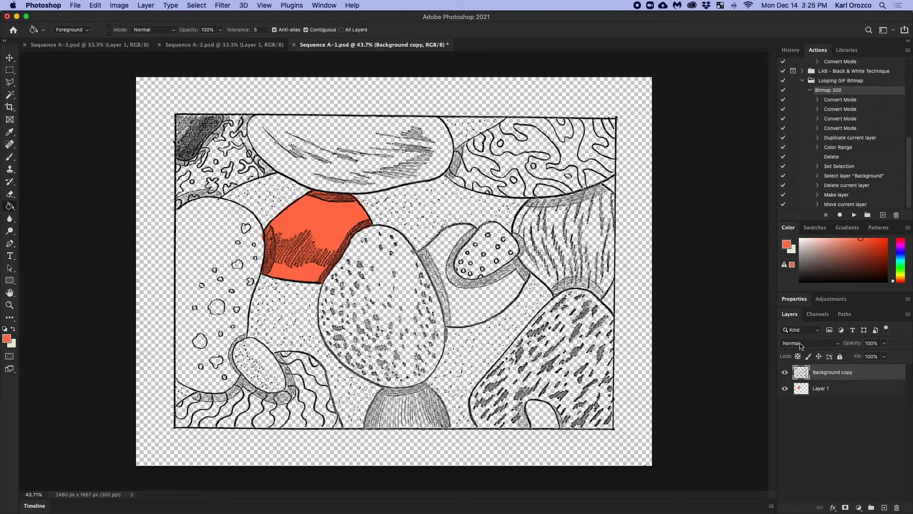
{"action": "key", "text": "w"}
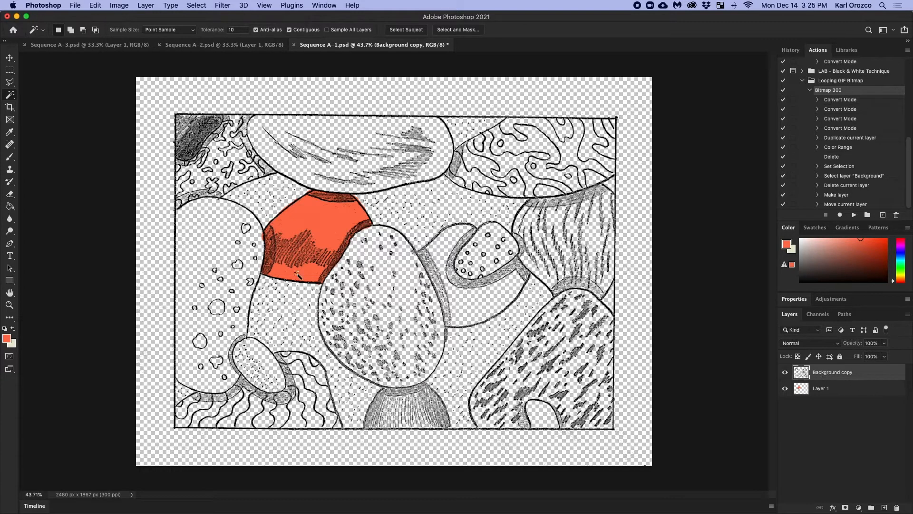
{"action": "left_click", "coordinate": [9, 206]}
{"action": "left_click", "coordinate": [12, 346]}
{"action": "left_click", "coordinate": [342, 212]}
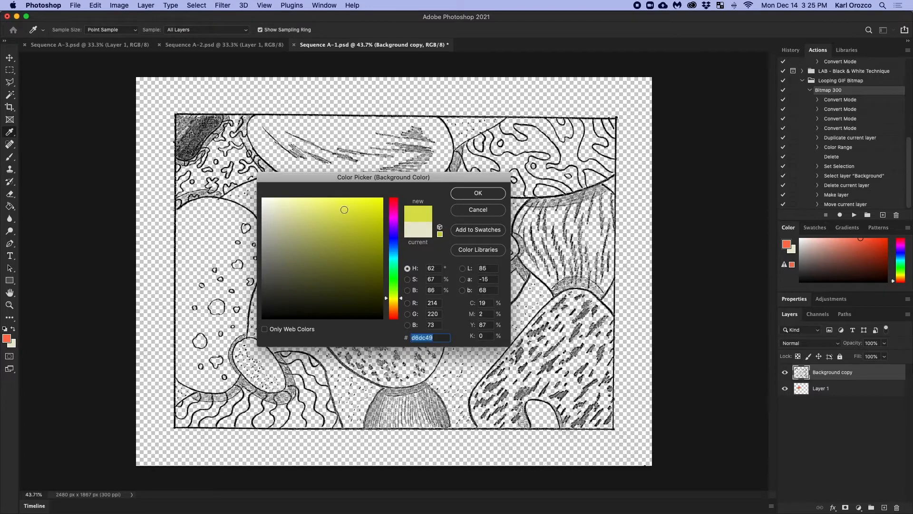
{"action": "left_click", "coordinate": [483, 198]}
{"action": "left_click", "coordinate": [13, 329]}
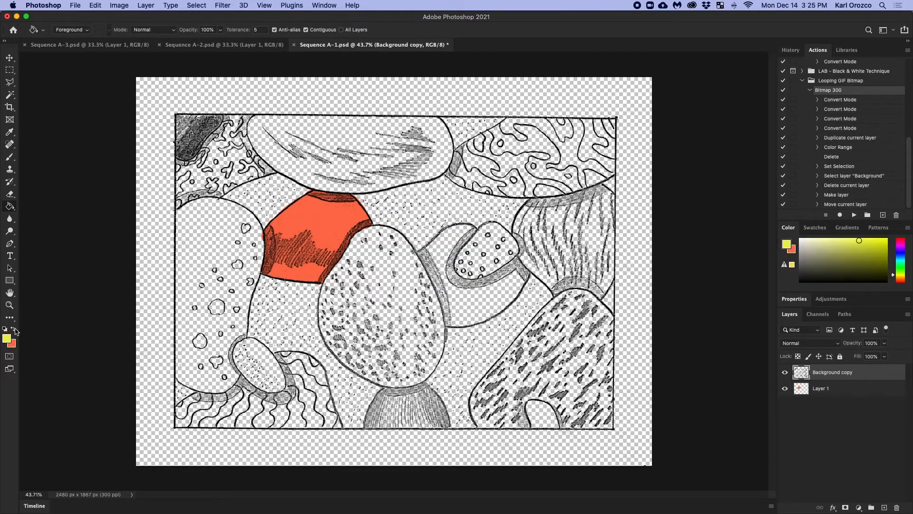
- Try filling the small speckled oval rock with yellow directly on the Background copy line-art layer, and undo the fill
{"action": "scroll", "coordinate": [258, 342], "scroll_direction": "up", "scroll_amount": 5}
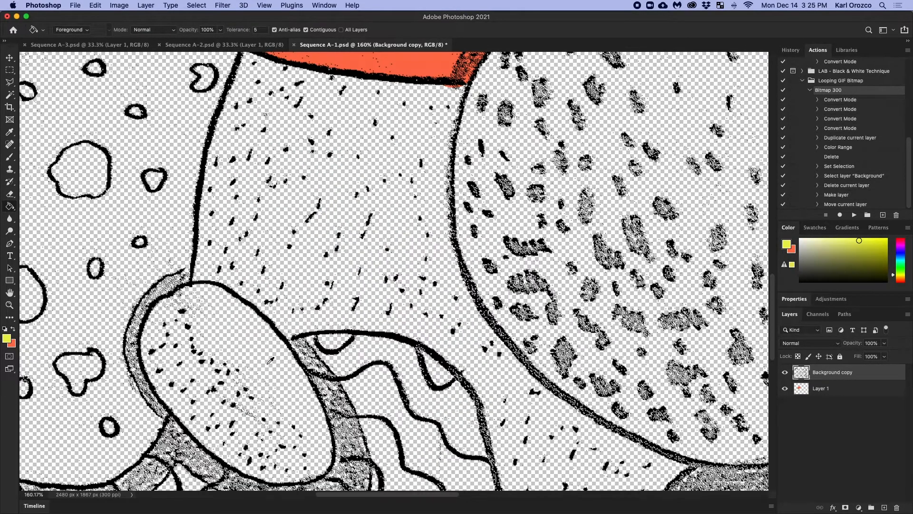
{"action": "left_click", "coordinate": [270, 367]}
{"action": "scroll", "coordinate": [268, 364], "scroll_direction": "down", "scroll_amount": 3}
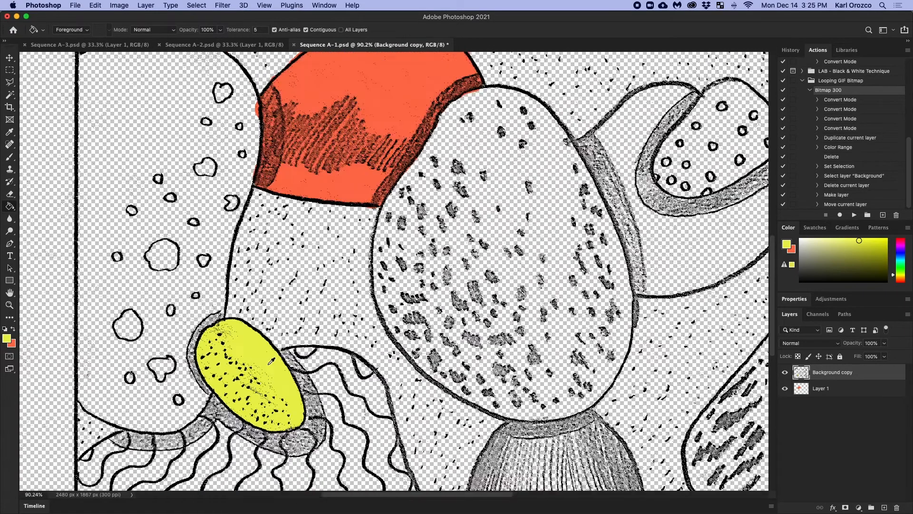
{"action": "scroll", "coordinate": [272, 366], "scroll_direction": "down", "scroll_amount": 2}
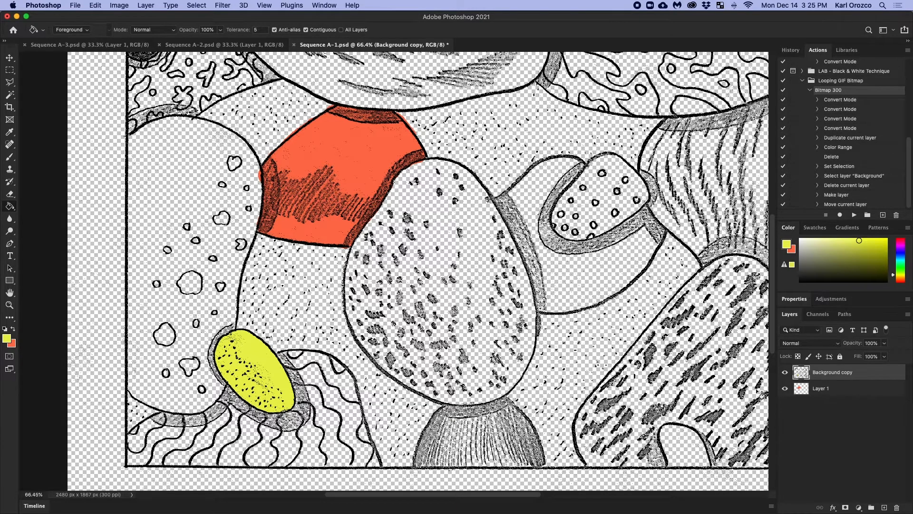
{"action": "key", "text": "super+z"}
{"action": "scroll", "coordinate": [539, 305], "scroll_direction": "up", "scroll_amount": 2}
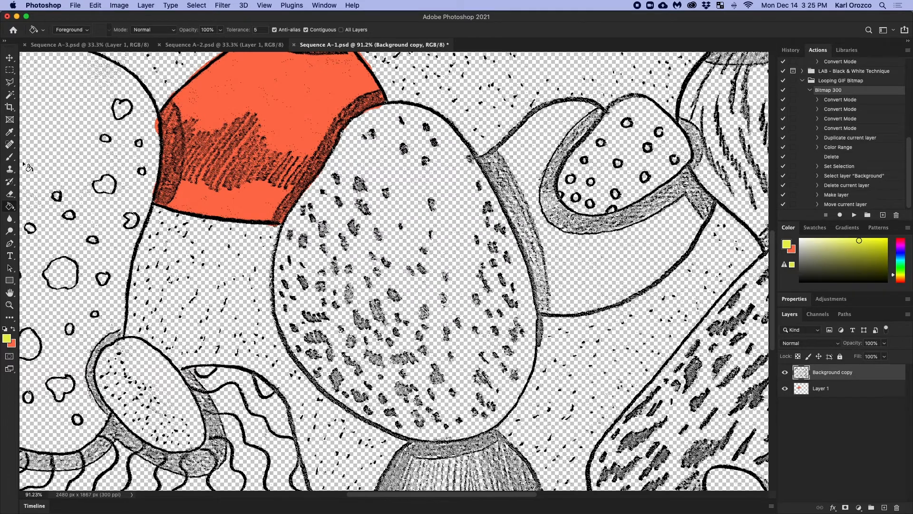
{"action": "scroll", "coordinate": [112, 263], "scroll_direction": "down", "scroll_amount": 2}
{"action": "scroll", "coordinate": [111, 263], "scroll_direction": "down", "scroll_amount": 2}
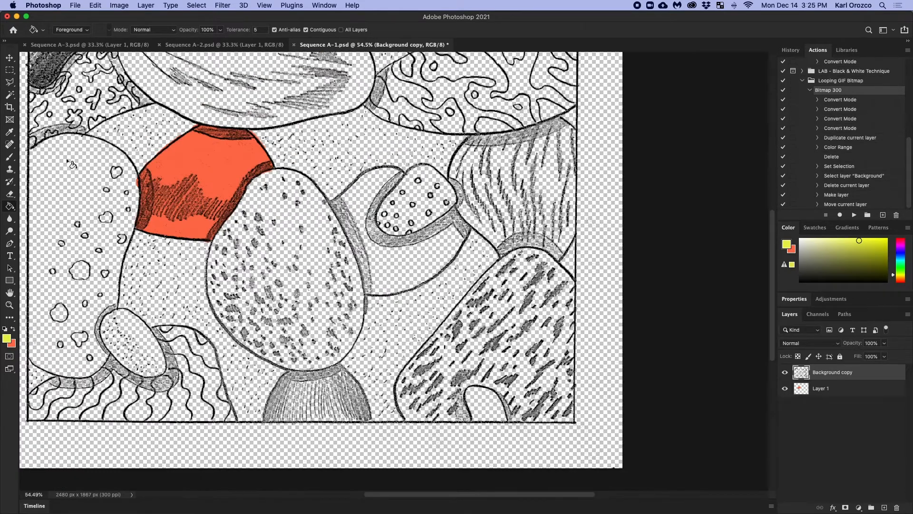
- Select the interior of the small speckled oval rock with the Magic Wand tool on the Background copy line-art layer
{"action": "left_click", "coordinate": [10, 96]}
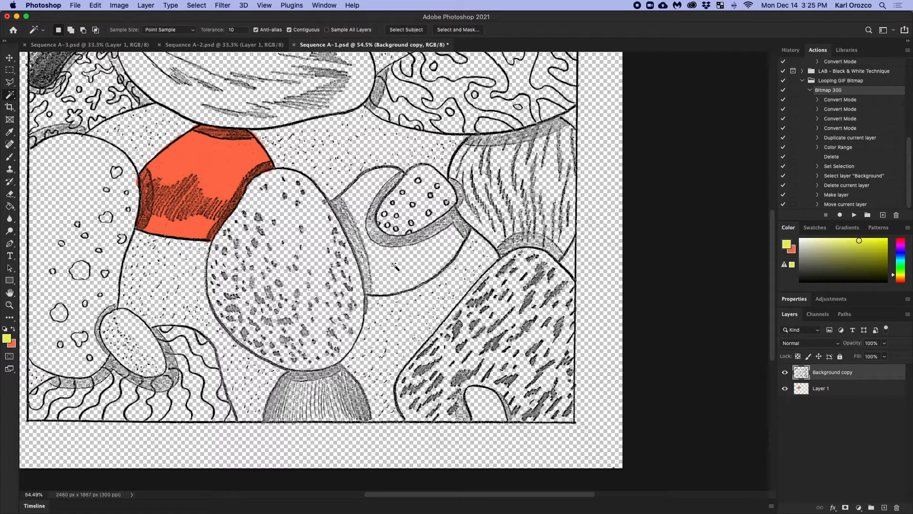
{"action": "left_click", "coordinate": [850, 397]}
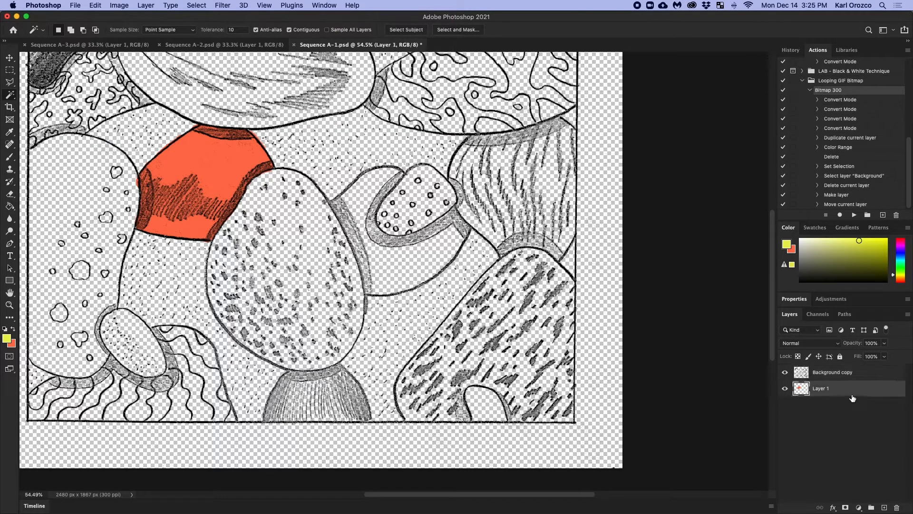
{"action": "left_click", "coordinate": [848, 379]}
{"action": "left_click", "coordinate": [848, 392]}
{"action": "left_click", "coordinate": [845, 376]}
{"action": "left_click", "coordinate": [841, 395]}
{"action": "left_click", "coordinate": [842, 379]}
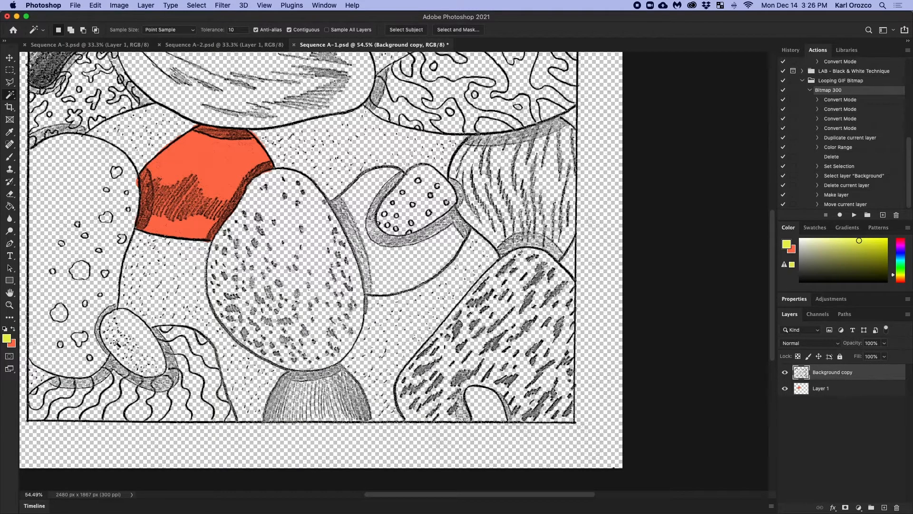
{"action": "scroll", "coordinate": [117, 343], "scroll_direction": "up", "scroll_amount": 5}
{"action": "scroll", "coordinate": [148, 339], "scroll_direction": "left", "scroll_amount": 5}
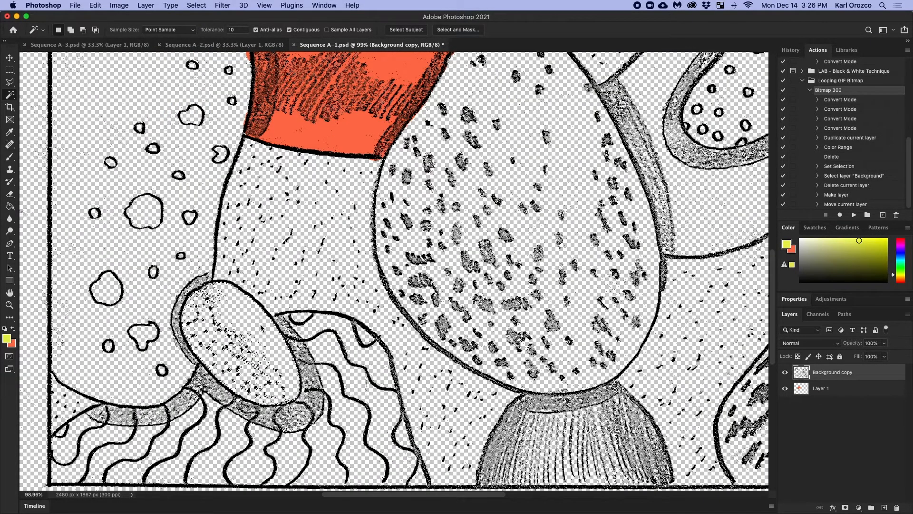
{"action": "scroll", "coordinate": [261, 325], "scroll_direction": "up", "scroll_amount": 3}
{"action": "scroll", "coordinate": [238, 310], "scroll_direction": "up", "scroll_amount": 8}
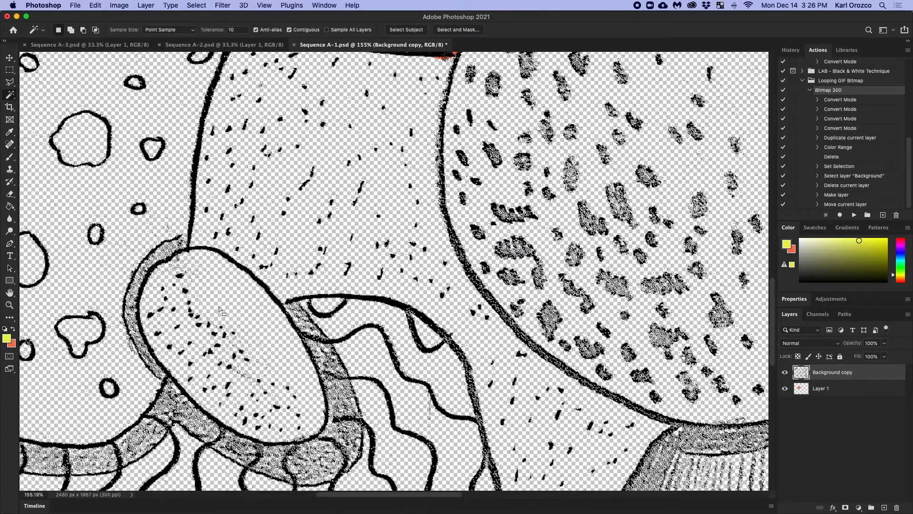
{"action": "scroll", "coordinate": [247, 313], "scroll_direction": "down", "scroll_amount": 8}
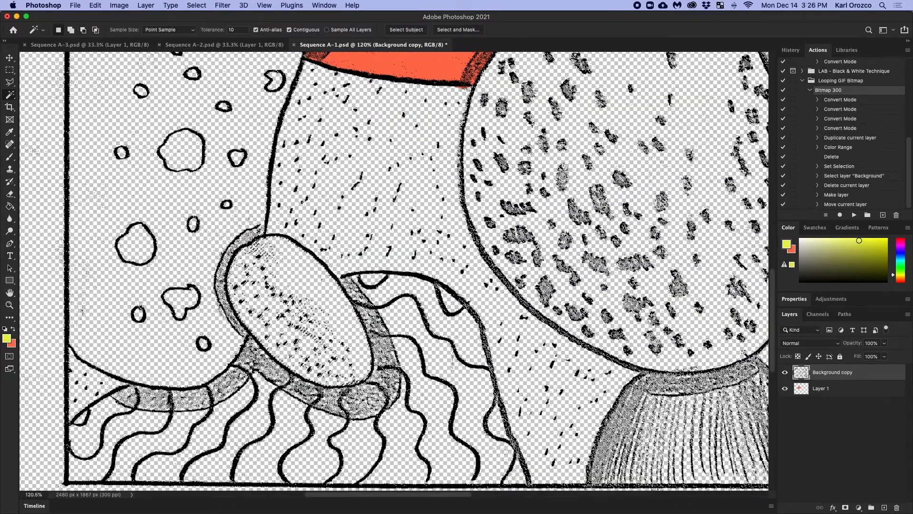
- Fill the selected small oval rock with the yellow foreground color on Layer 1 using the Paint Bucket, and clear the selection
{"action": "left_click", "coordinate": [850, 391]}
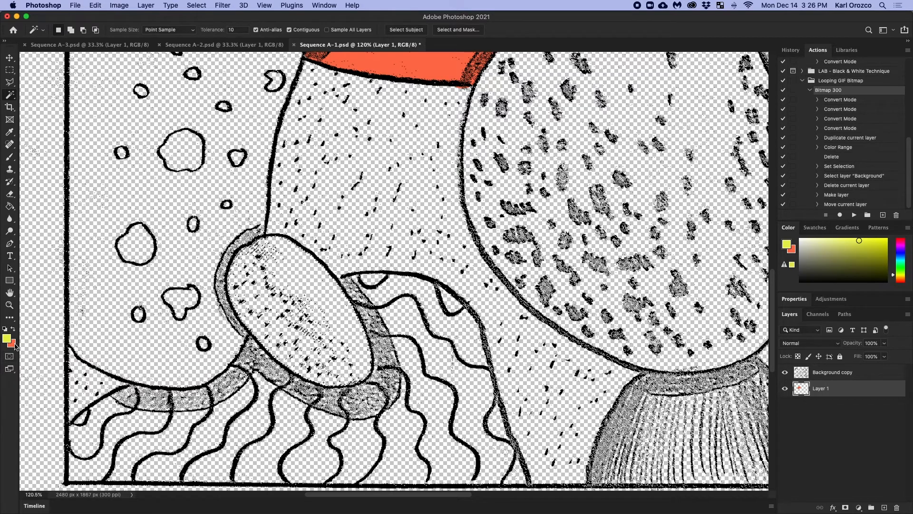
{"action": "key", "text": "g"}
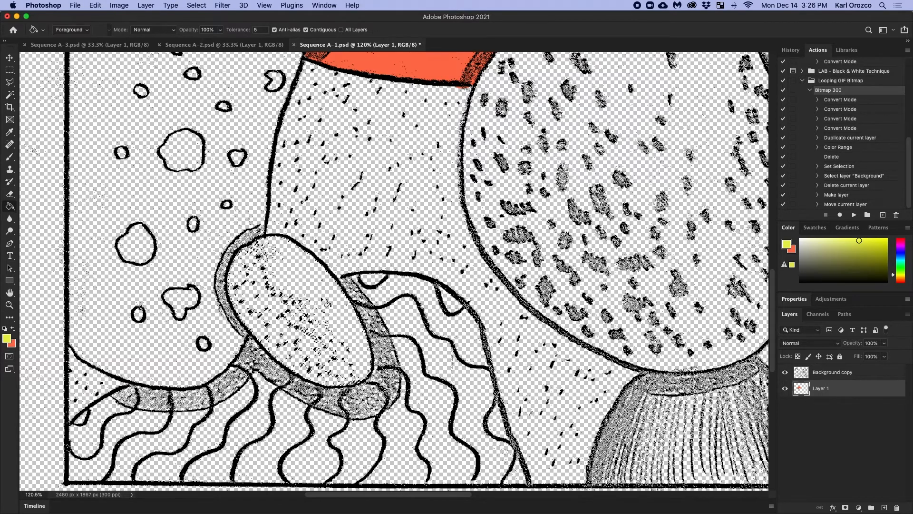
{"action": "left_click", "coordinate": [314, 300]}
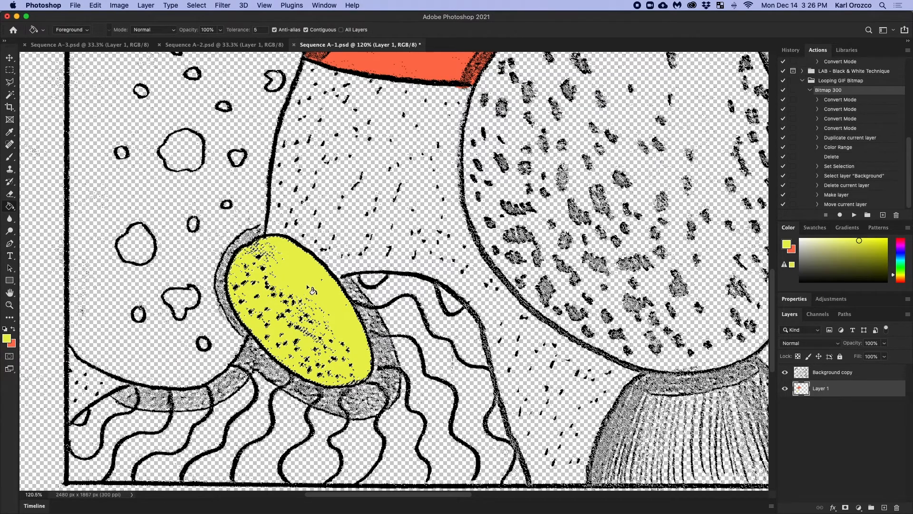
{"action": "key", "text": "m"}
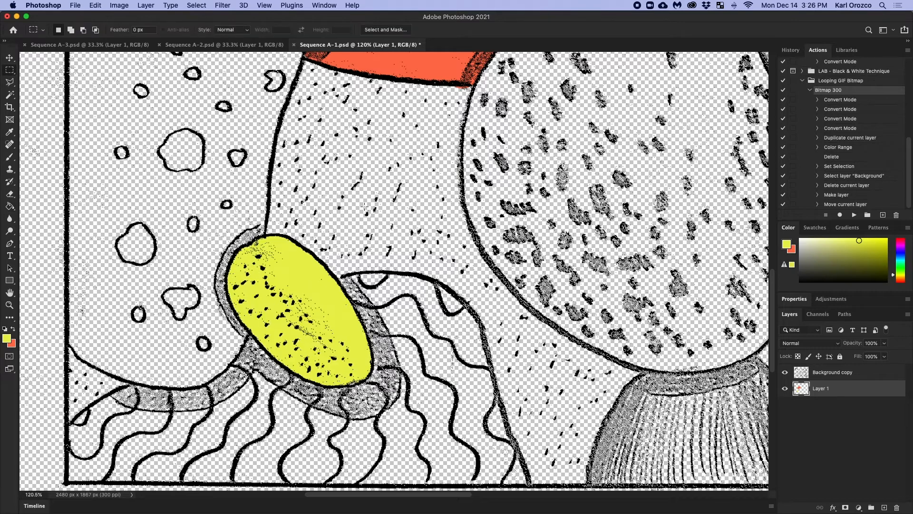
- Add a new blank layer directly above the Background copy line-art layer
{"action": "scroll", "coordinate": [364, 238], "scroll_direction": "down", "scroll_amount": 3}
{"action": "scroll", "coordinate": [363, 214], "scroll_direction": "up", "scroll_amount": 2}
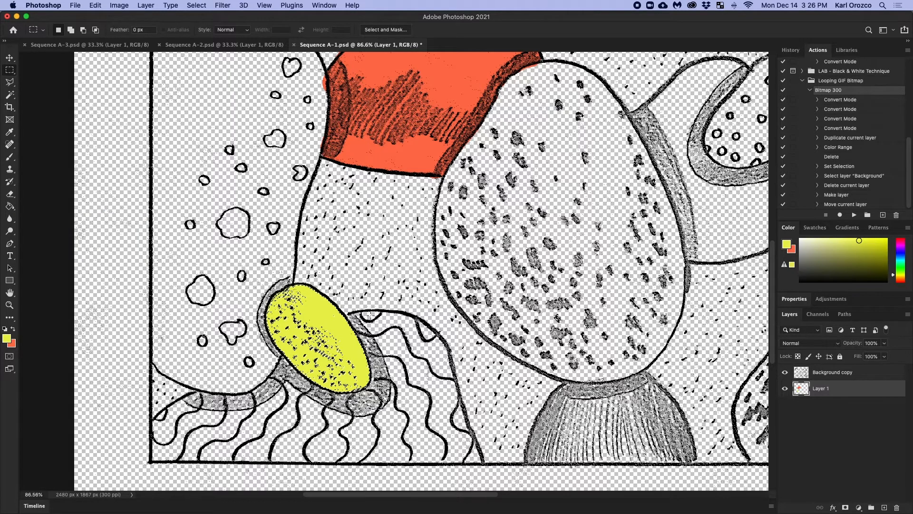
{"action": "scroll", "coordinate": [370, 316], "scroll_direction": "right", "scroll_amount": 3}
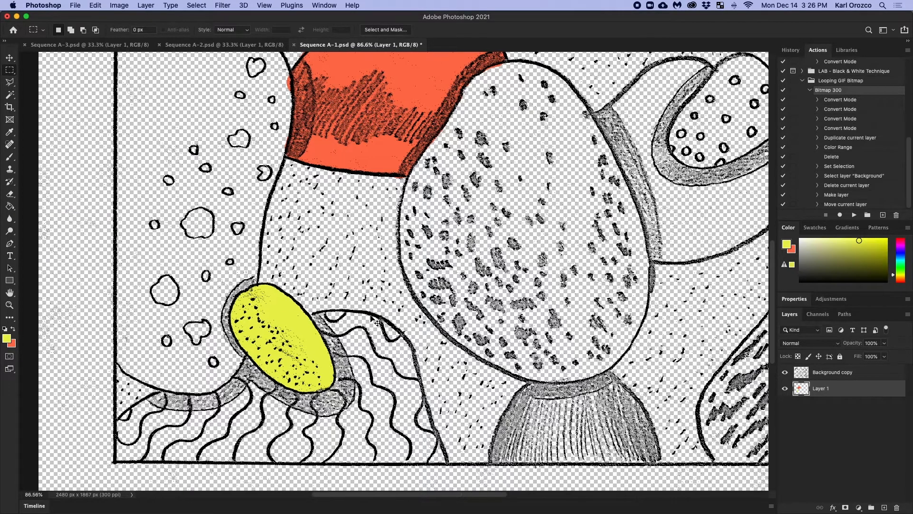
{"action": "scroll", "coordinate": [371, 316], "scroll_direction": "down", "scroll_amount": 3}
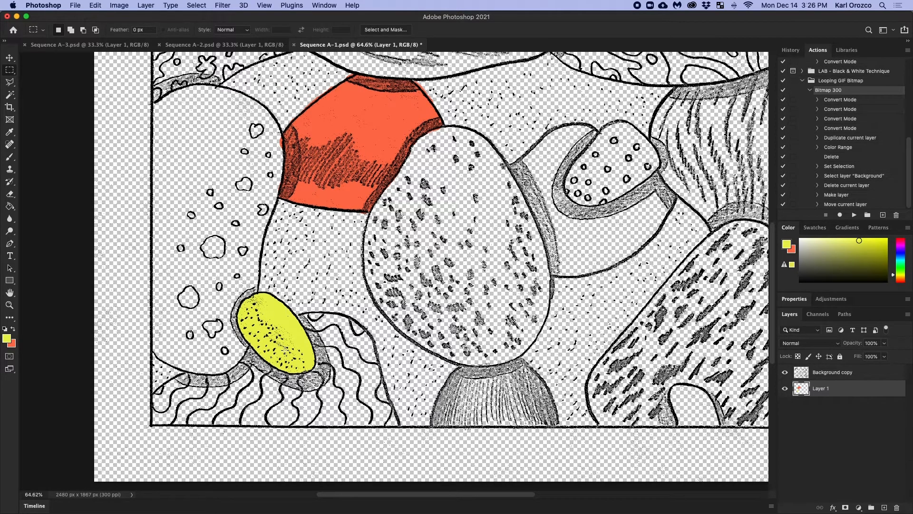
{"action": "scroll", "coordinate": [285, 350], "scroll_direction": "up", "scroll_amount": 5}
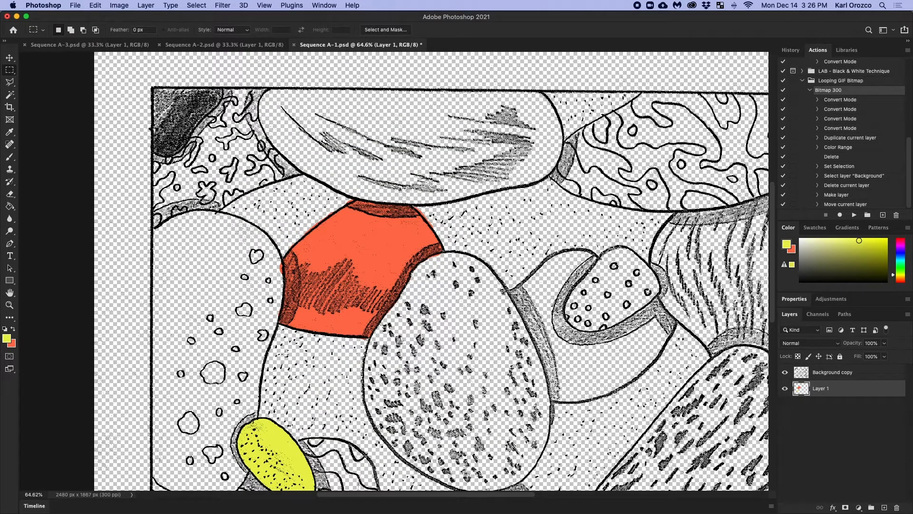
{"action": "left_click", "coordinate": [850, 378]}
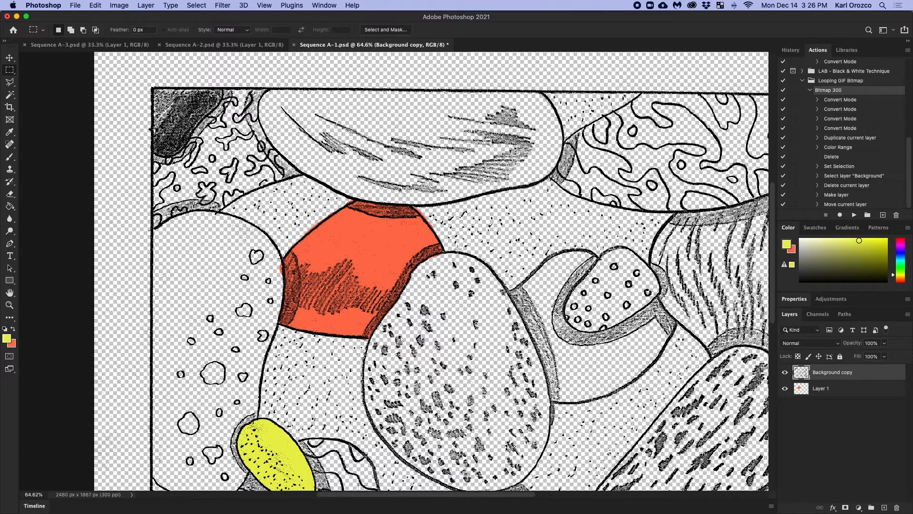
{"action": "scroll", "coordinate": [449, 240], "scroll_direction": "up", "scroll_amount": 1}
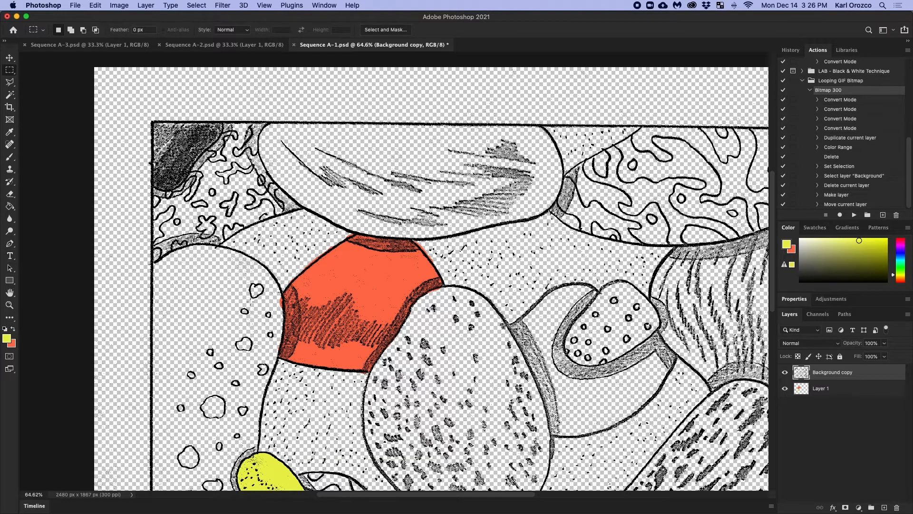
{"action": "left_click", "coordinate": [885, 508]}
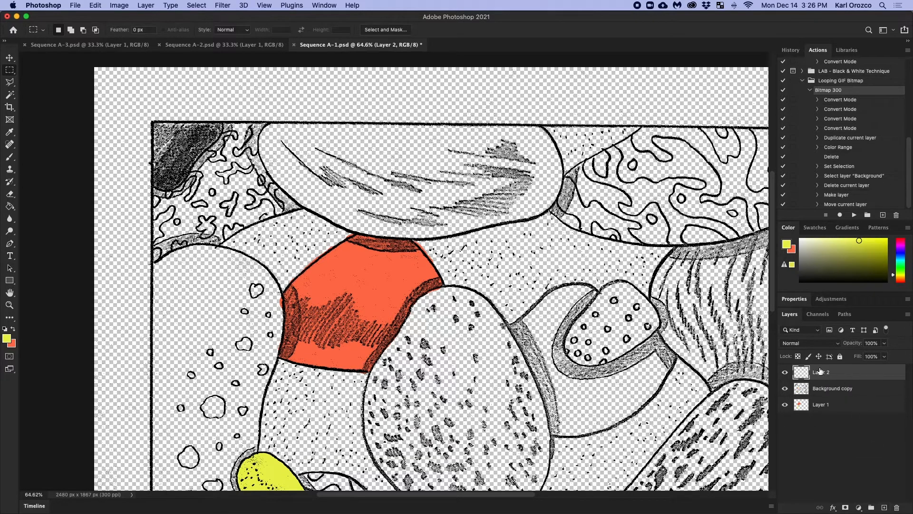
- Switch to the Gradient tool and review the Basics gradient presets, keeping the yellow-to-orange-red gradient
{"action": "left_click", "coordinate": [8, 209]}
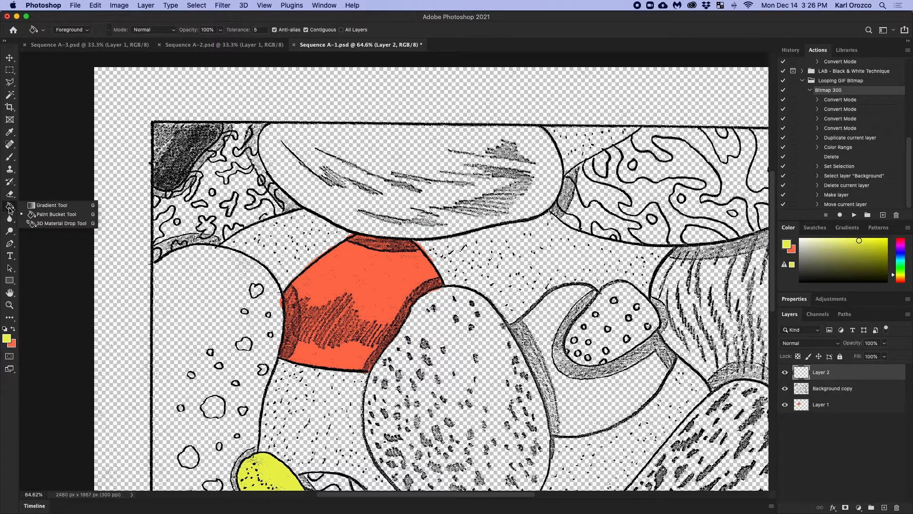
{"action": "left_click", "coordinate": [47, 206]}
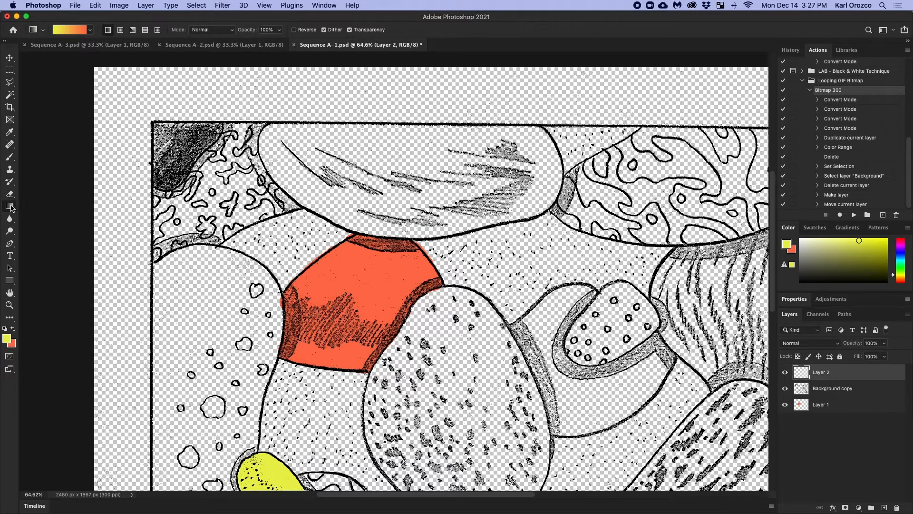
{"action": "left_click", "coordinate": [91, 30]}
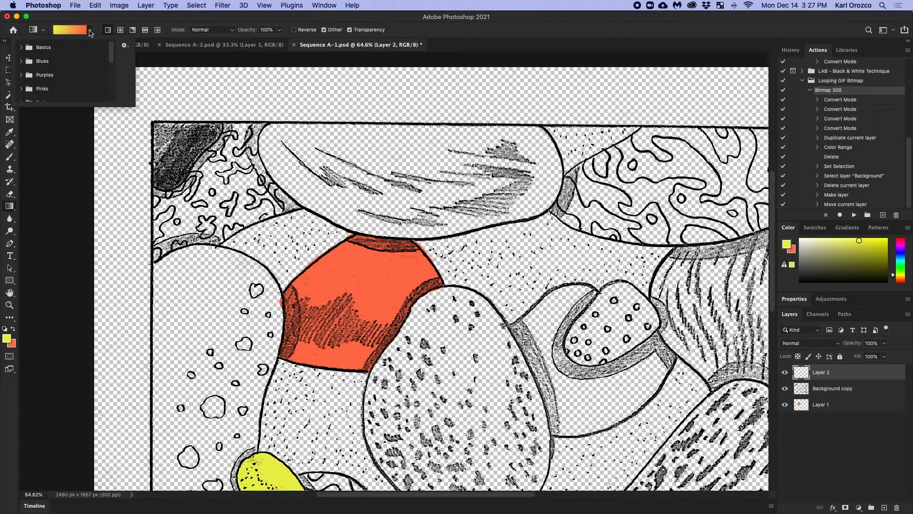
{"action": "left_click", "coordinate": [20, 61]}
{"action": "left_click", "coordinate": [21, 61]}
{"action": "left_click", "coordinate": [22, 47]}
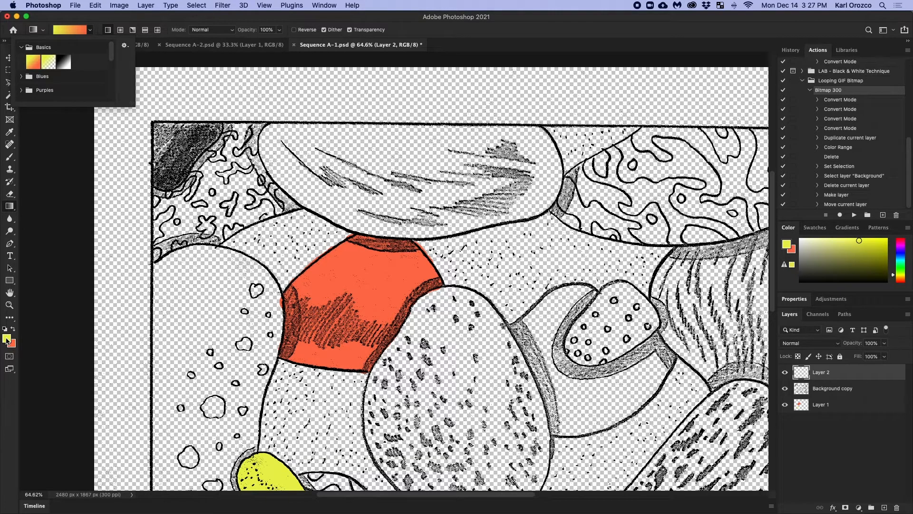
{"action": "left_click", "coordinate": [284, 21]}
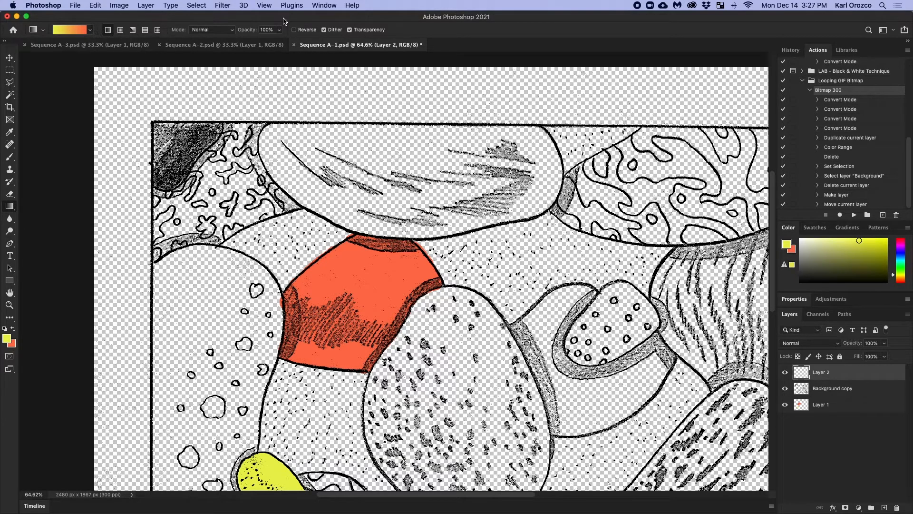
- Select the interior of the large hatched oval rock along the drawing's upper edge with the Magic Wand on the Background copy layer
{"action": "left_click", "coordinate": [826, 390]}
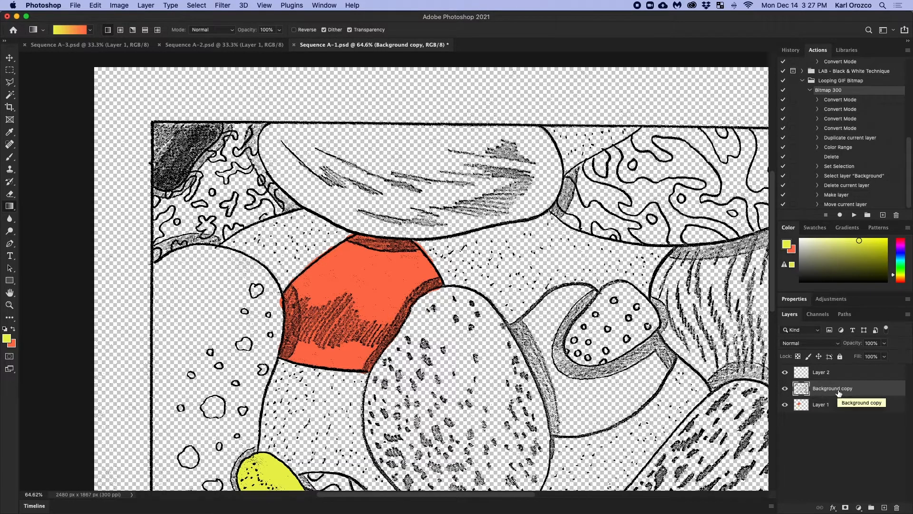
{"action": "scroll", "coordinate": [428, 278], "scroll_direction": "right", "scroll_amount": 3}
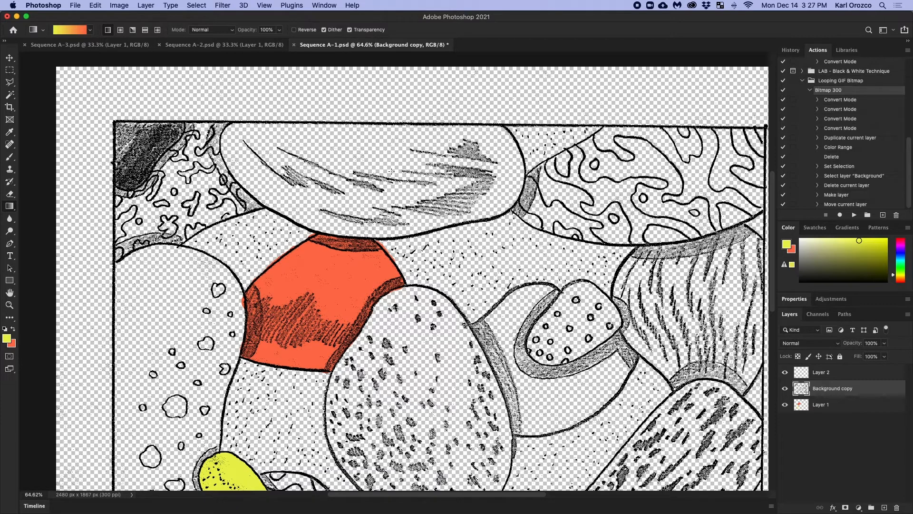
{"action": "left_click", "coordinate": [836, 377]}
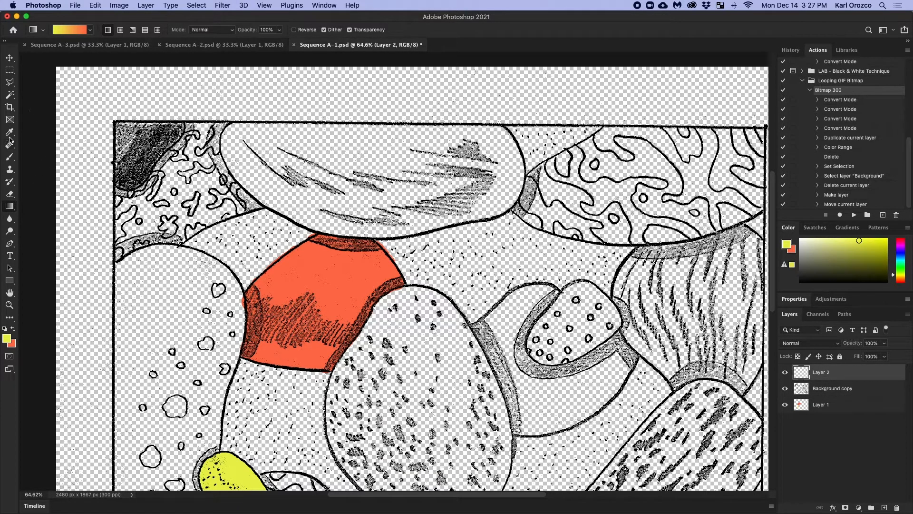
{"action": "left_click", "coordinate": [9, 95]}
{"action": "left_click", "coordinate": [205, 114]}
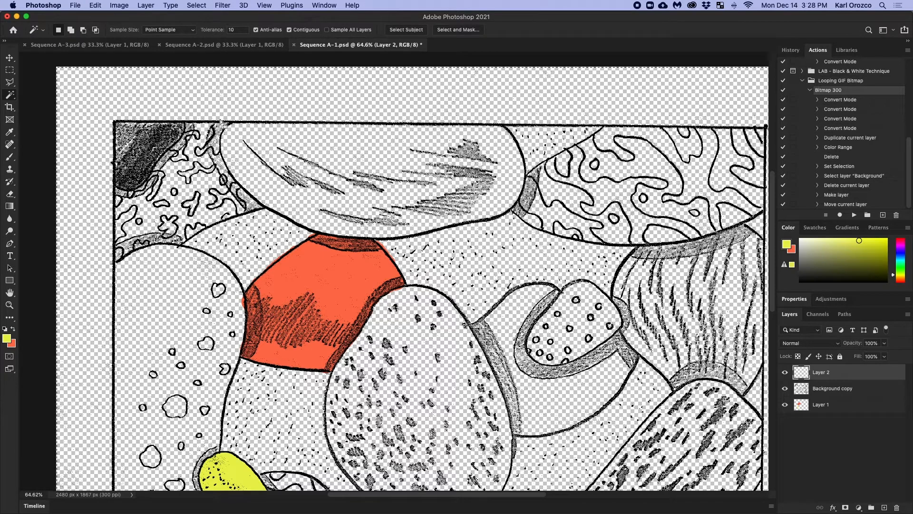
{"action": "scroll", "coordinate": [220, 123], "scroll_direction": "up", "scroll_amount": 5}
{"action": "scroll", "coordinate": [465, 199], "scroll_direction": "down", "scroll_amount": 2}
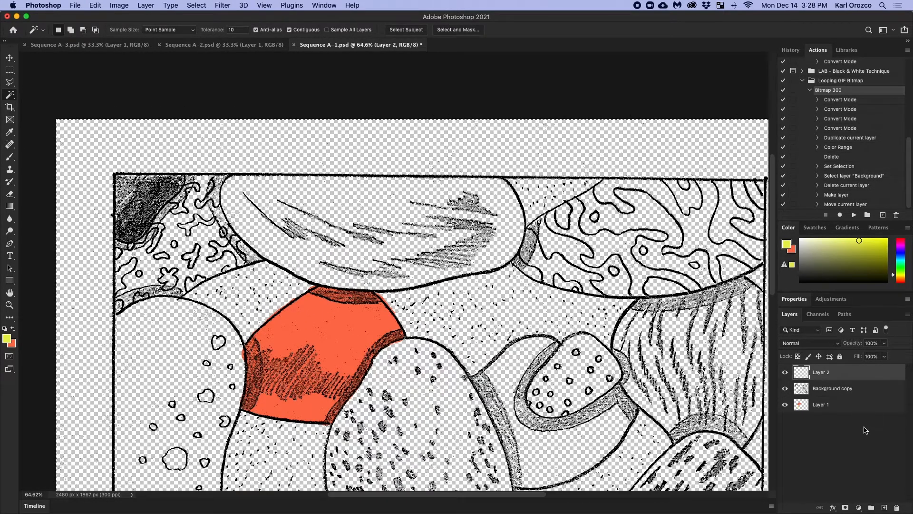
{"action": "left_click", "coordinate": [842, 389]}
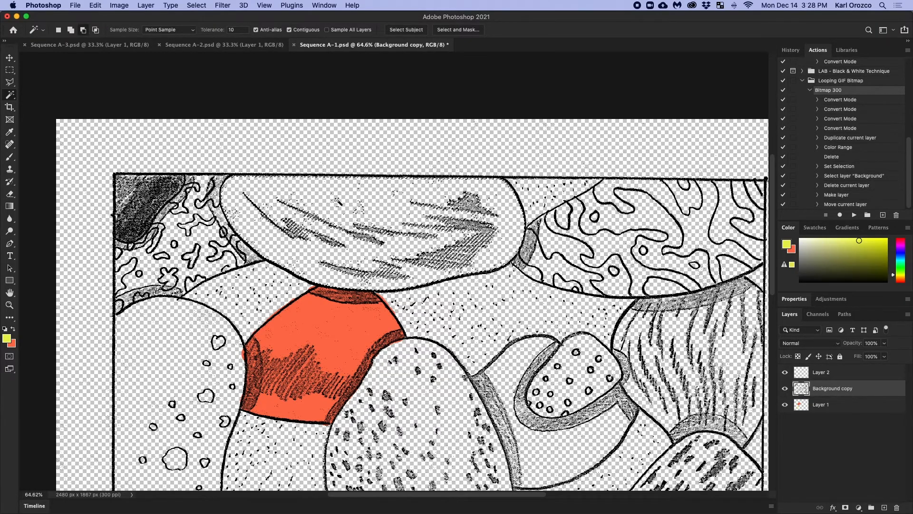
{"action": "scroll", "coordinate": [337, 202], "scroll_direction": "up", "scroll_amount": 5}
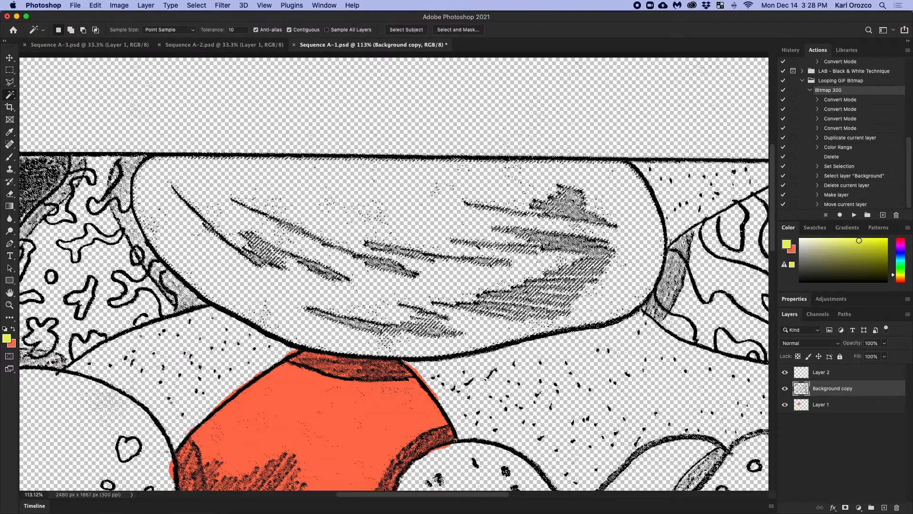
{"action": "scroll", "coordinate": [448, 245], "scroll_direction": "up", "scroll_amount": 5}
{"action": "scroll", "coordinate": [376, 268], "scroll_direction": "down", "scroll_amount": 6}
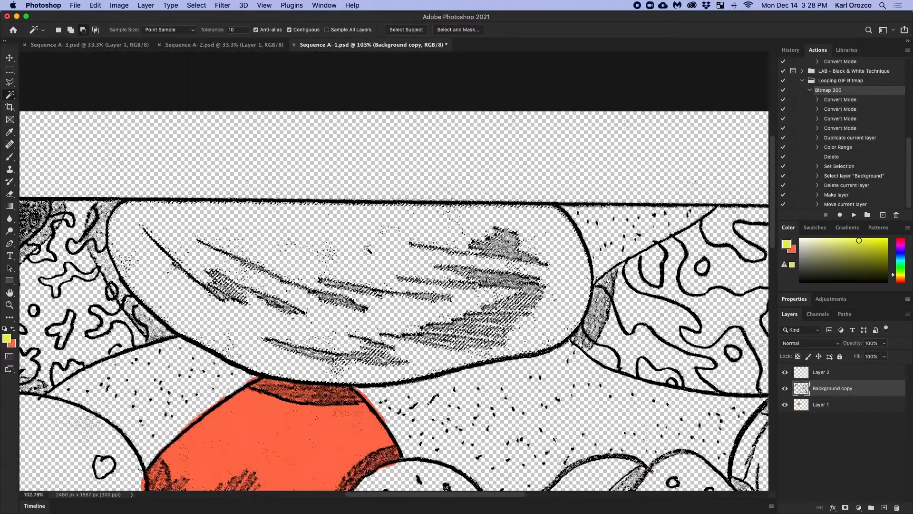
- Make Layer 1 the active layer and rename it Fills
{"action": "left_click", "coordinate": [867, 408]}
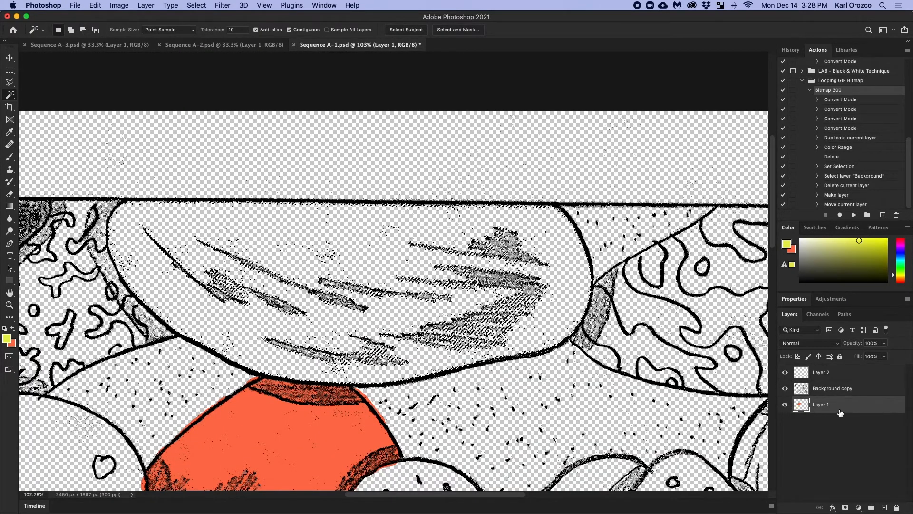
{"action": "double_click", "coordinate": [826, 404]}
{"action": "type", "text": "Fills"}
{"action": "key", "text": "Return"}
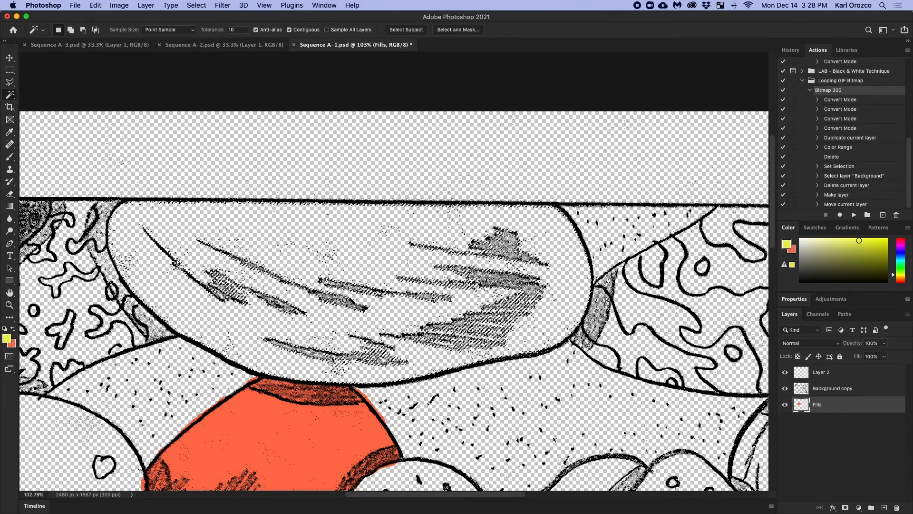
- Apply a yellow-to-orange-red linear gradient inside the selected large oval on the Fills layer, running diagonally from its lower left toward its upper middle
{"action": "left_click", "coordinate": [9, 207]}
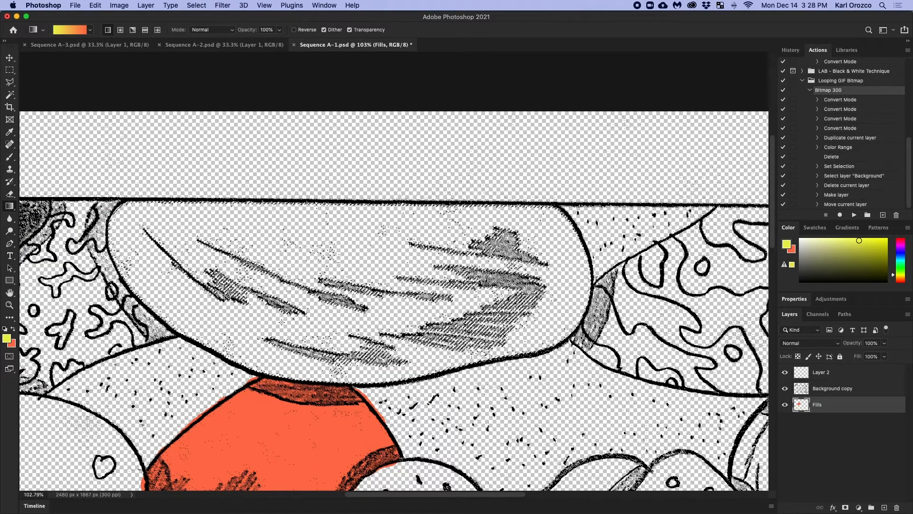
{"action": "left_click_drag", "start_coordinate": [292, 316], "coordinate": [272, 356]}
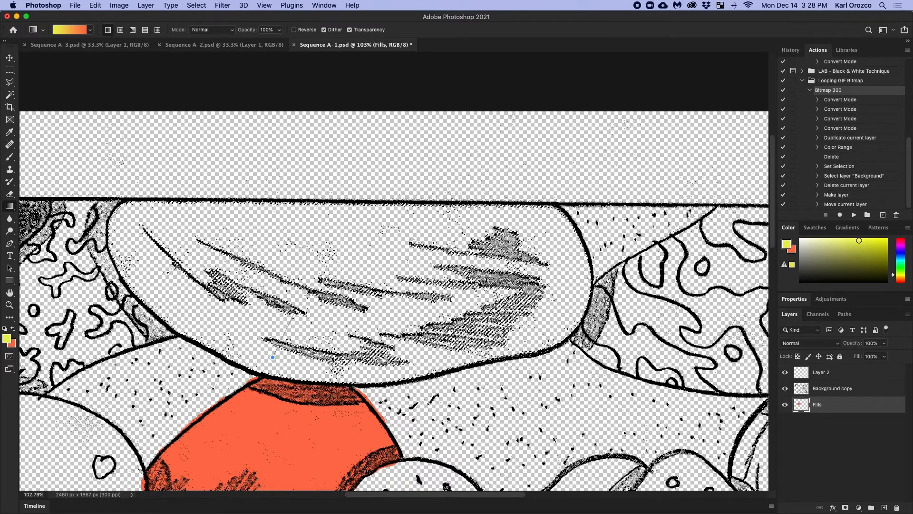
{"action": "left_click_drag", "start_coordinate": [351, 221], "coordinate": [352, 220]}
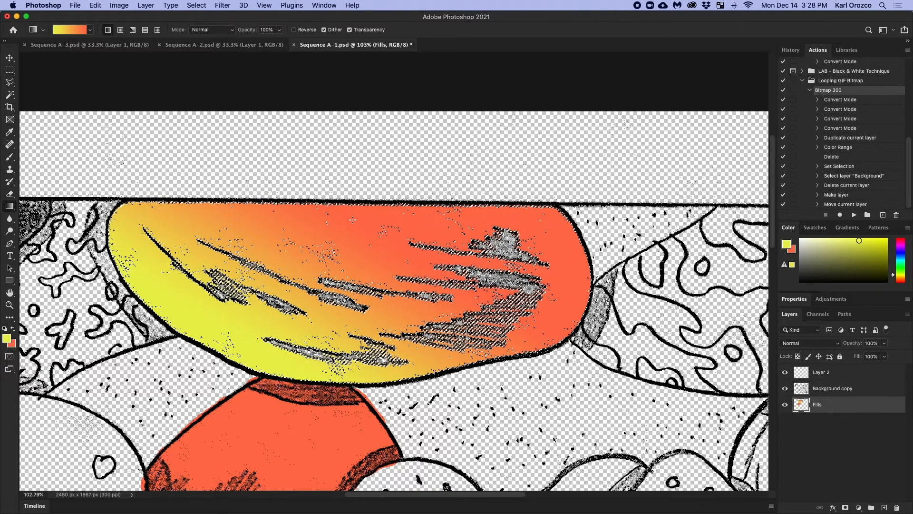
- Clear the selection and examine up close how the gradient meets the hatching and dithered shading inside the large oval
{"action": "scroll", "coordinate": [355, 216], "scroll_direction": "down", "scroll_amount": 3}
{"action": "scroll", "coordinate": [356, 216], "scroll_direction": "down", "scroll_amount": 3}
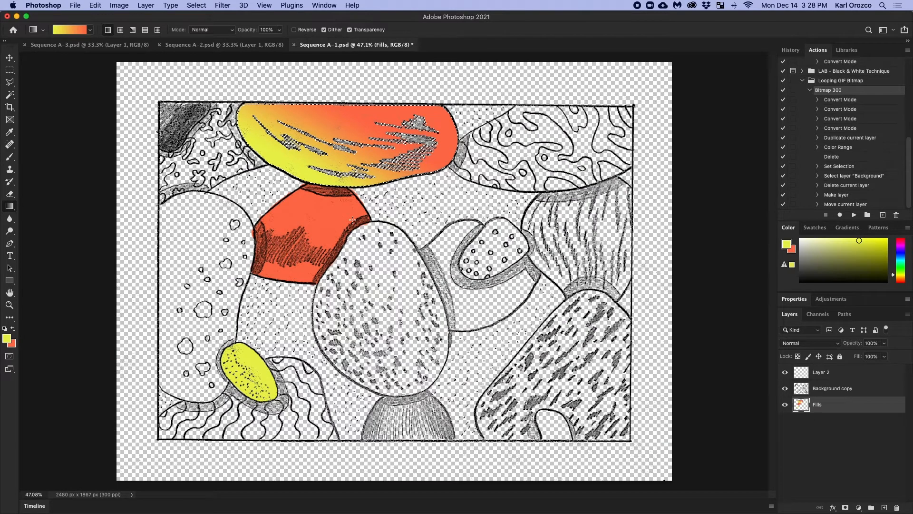
{"action": "key", "text": "m"}
{"action": "left_click", "coordinate": [462, 82]}
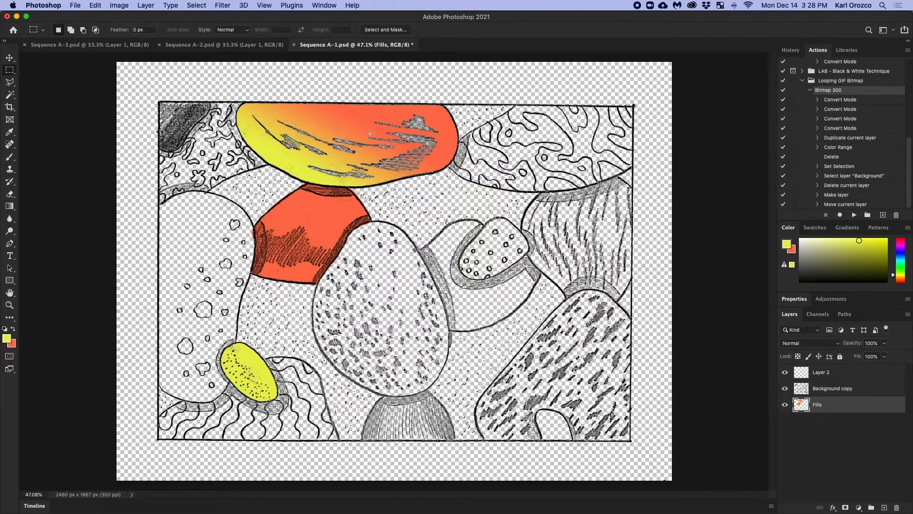
{"action": "scroll", "coordinate": [369, 133], "scroll_direction": "up", "scroll_amount": 10}
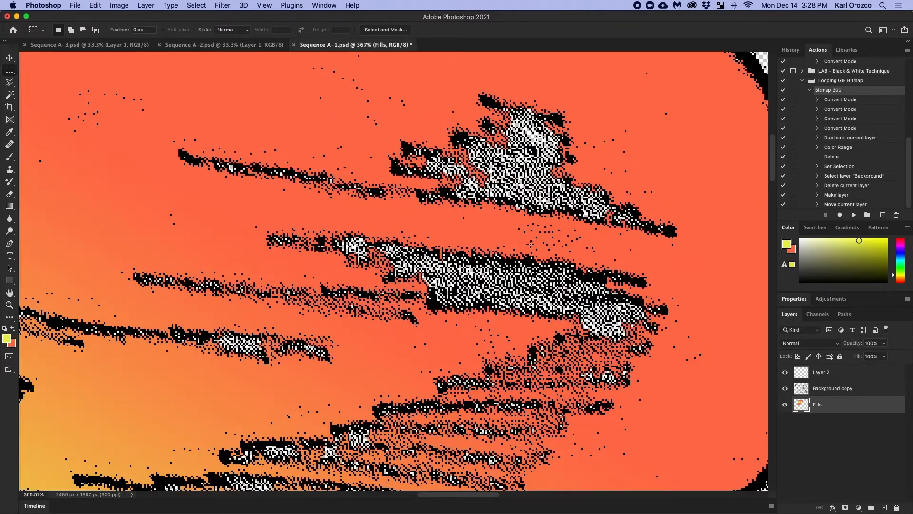
{"action": "scroll", "coordinate": [513, 285], "scroll_direction": "up", "scroll_amount": 5}
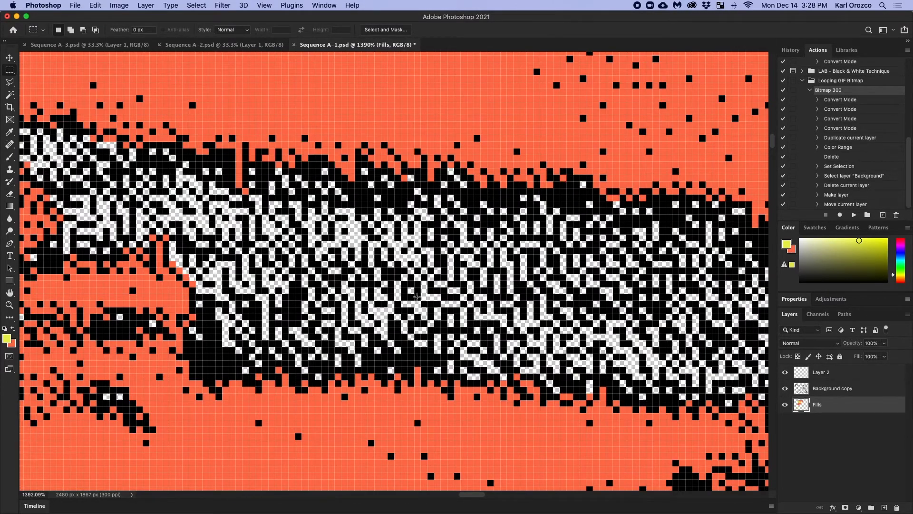
{"action": "scroll", "coordinate": [428, 288], "scroll_direction": "down", "scroll_amount": 15}
{"action": "scroll", "coordinate": [414, 300], "scroll_direction": "up", "scroll_amount": 8}
{"action": "scroll", "coordinate": [413, 299], "scroll_direction": "down", "scroll_amount": 6}
{"action": "scroll", "coordinate": [417, 297], "scroll_direction": "left", "scroll_amount": 5}
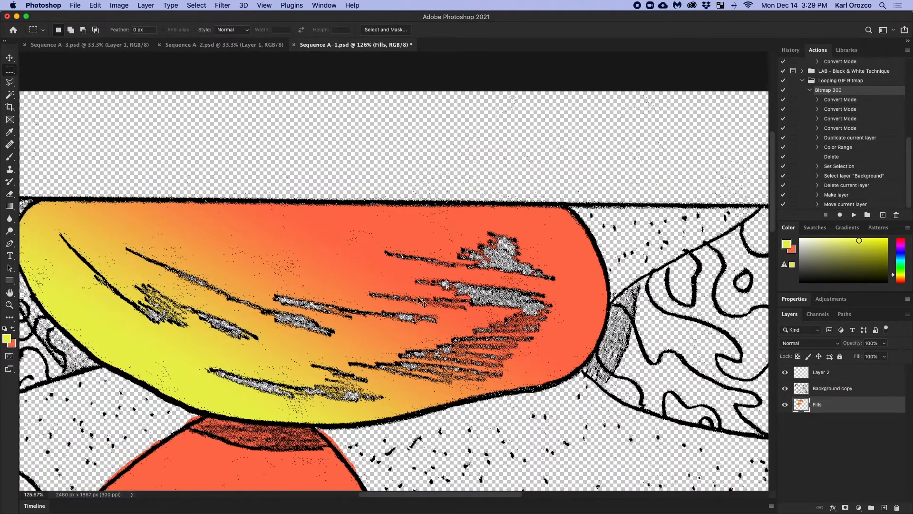
{"action": "scroll", "coordinate": [418, 296], "scroll_direction": "down", "scroll_amount": 1}
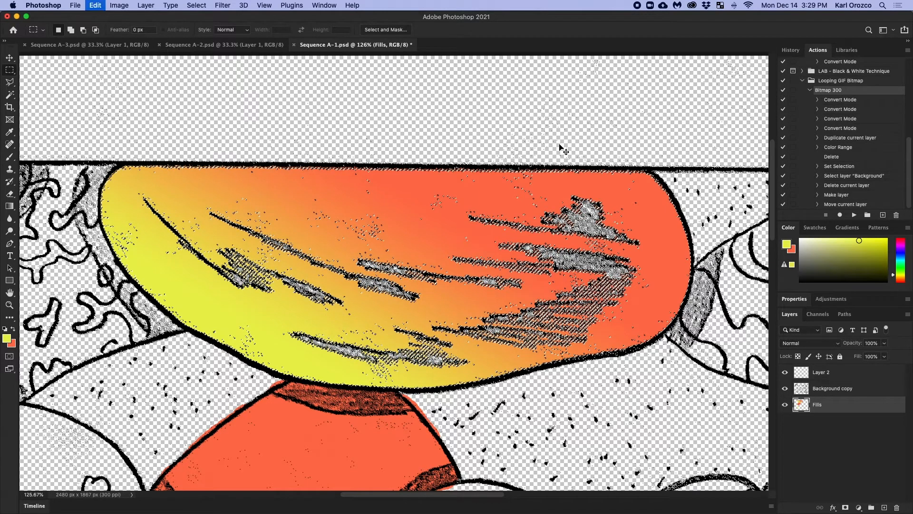
- Undo the oval's gradient and the layer rename, and reselect the oval's interior with the Magic Wand on the Background copy layer
{"action": "key", "text": "super+z"}
{"action": "key", "text": "super+z"}
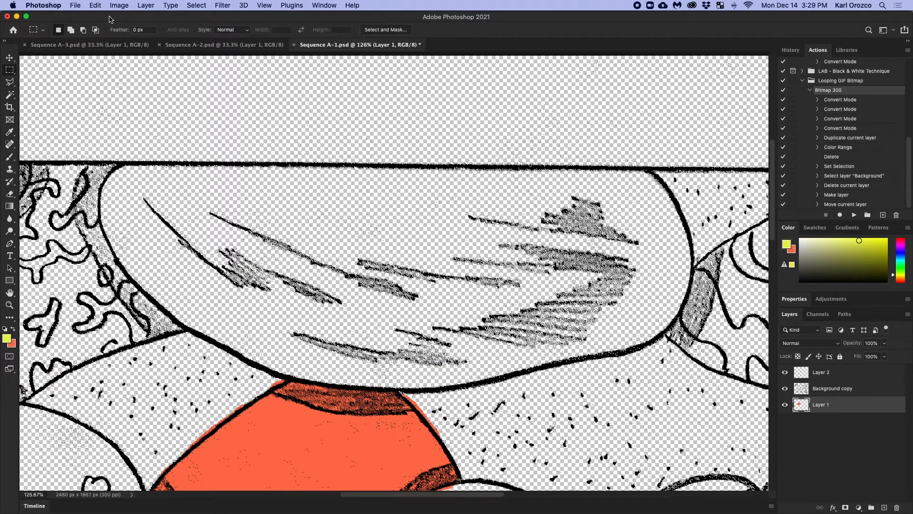
{"action": "left_click", "coordinate": [9, 96]}
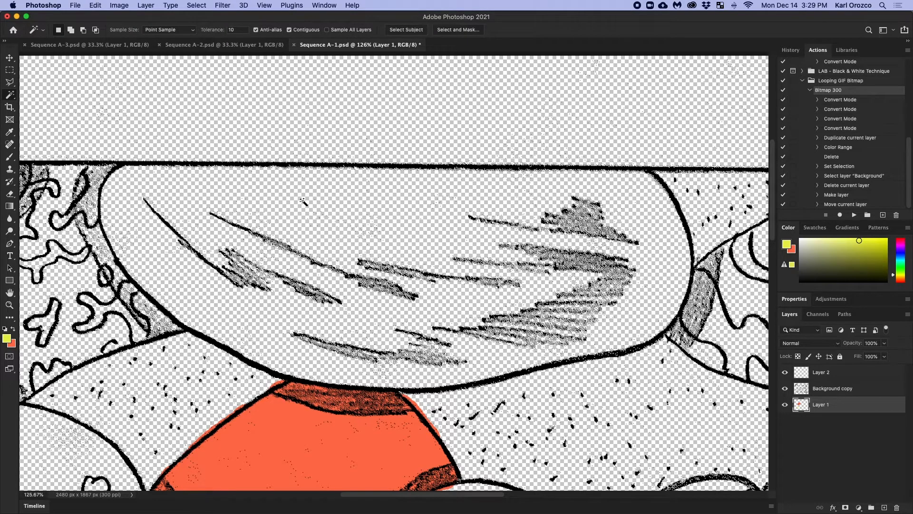
{"action": "left_click", "coordinate": [843, 389]}
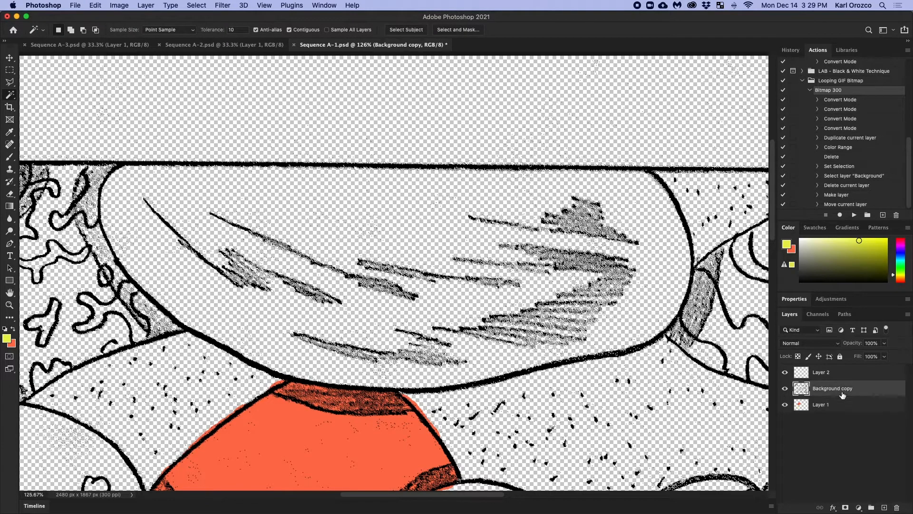
{"action": "left_click", "coordinate": [376, 227]}
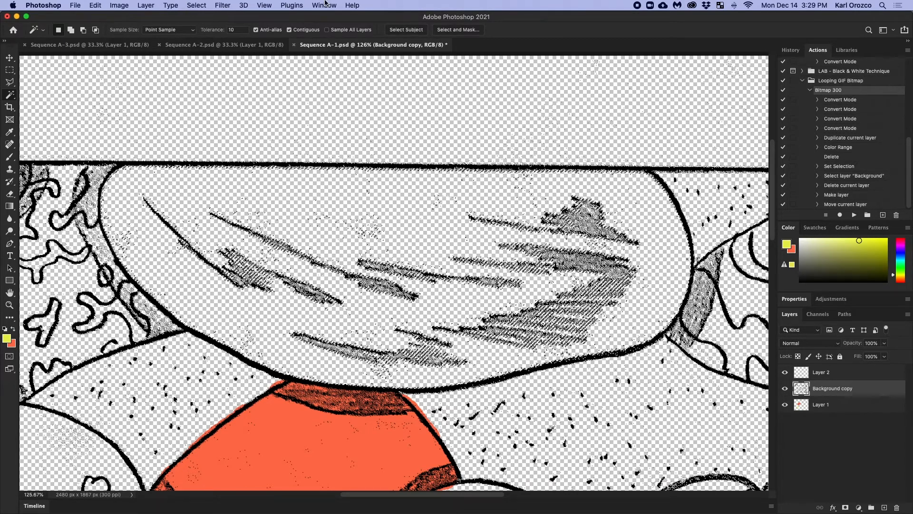
- Expand the oval selection by 3 pixels and check its edges around the hatching
{"action": "left_click", "coordinate": [359, 5]}
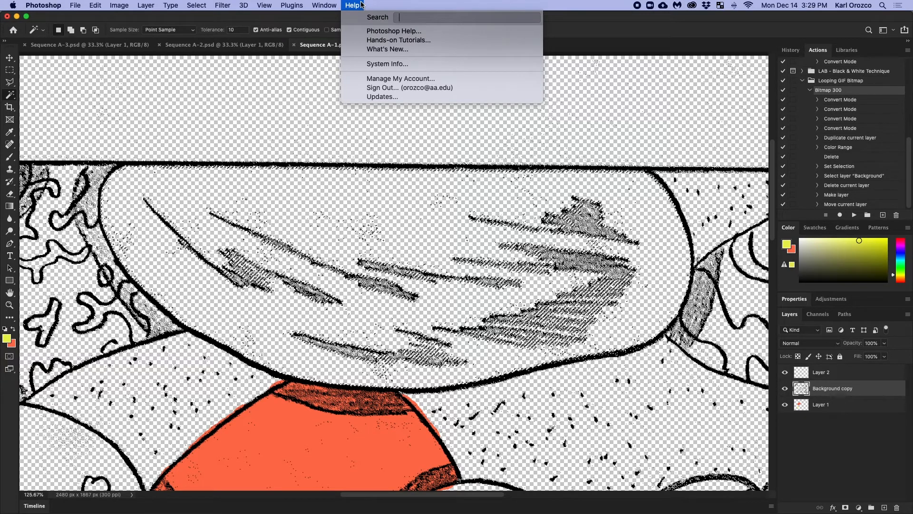
{"action": "type", "text": "expand"}
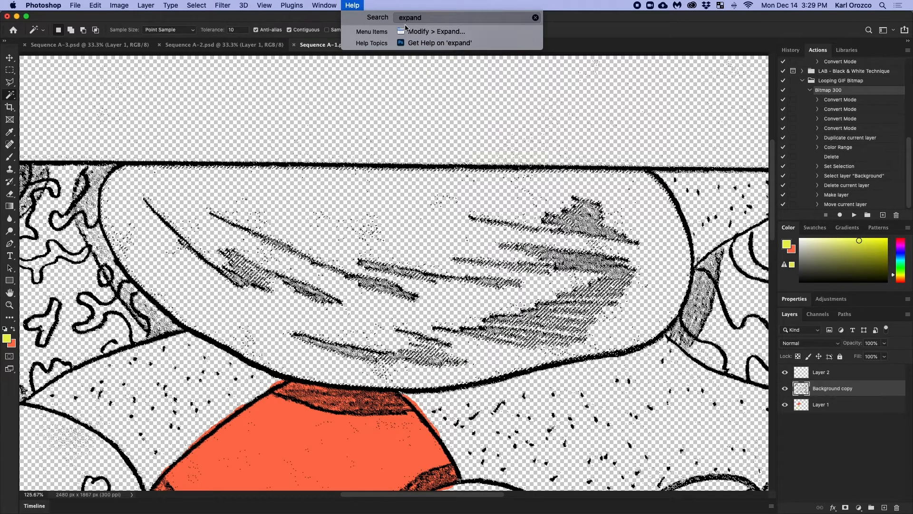
{"action": "mouse_move", "coordinate": [190, 4]}
{"action": "mouse_move", "coordinate": [346, 10]}
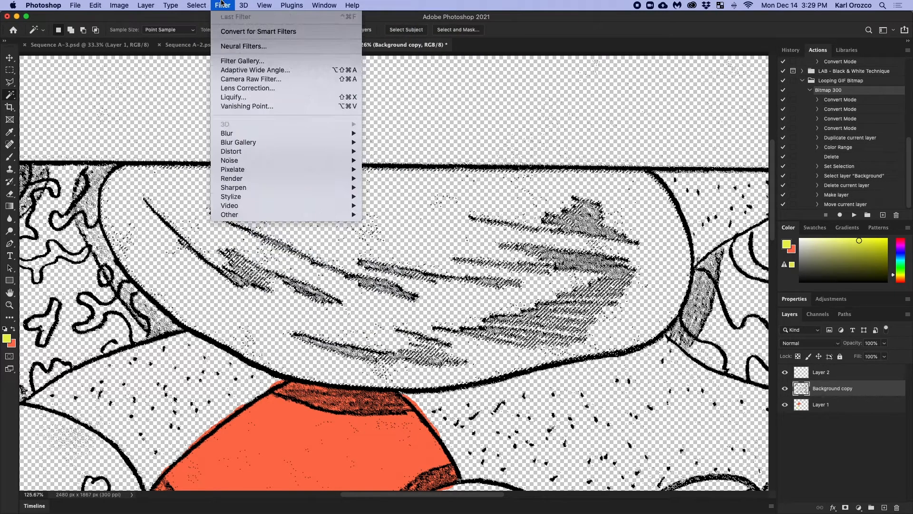
{"action": "mouse_move", "coordinate": [221, 152]}
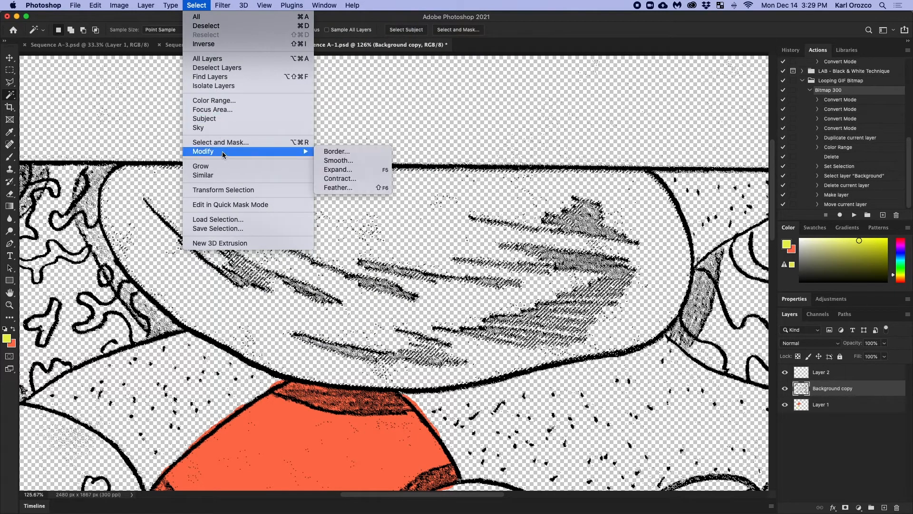
{"action": "left_click", "coordinate": [358, 170]}
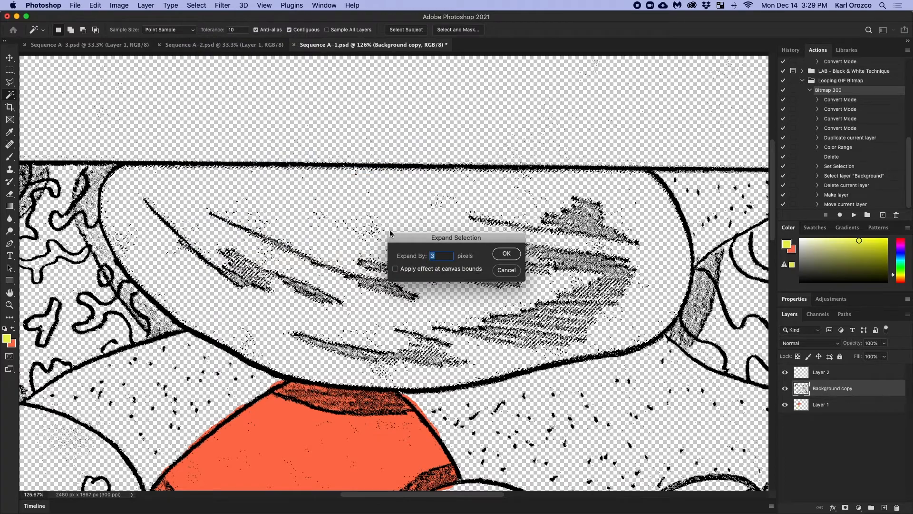
{"action": "scroll", "coordinate": [331, 326], "scroll_direction": "up", "scroll_amount": 3}
{"action": "scroll", "coordinate": [332, 356], "scroll_direction": "up", "scroll_amount": 15}
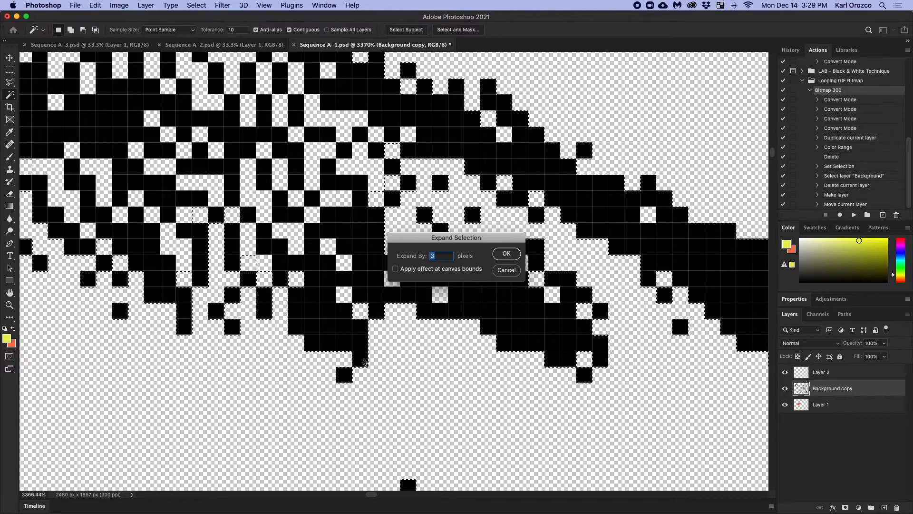
{"action": "scroll", "coordinate": [371, 333], "scroll_direction": "down", "scroll_amount": 8}
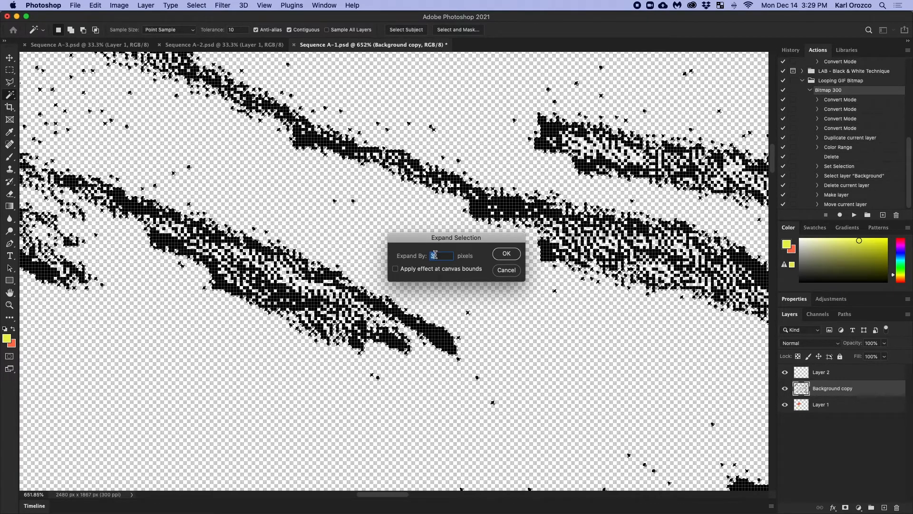
{"action": "left_click", "coordinate": [507, 255]}
{"action": "scroll", "coordinate": [511, 259], "scroll_direction": "down", "scroll_amount": 4}
{"action": "scroll", "coordinate": [531, 261], "scroll_direction": "up", "scroll_amount": 6}
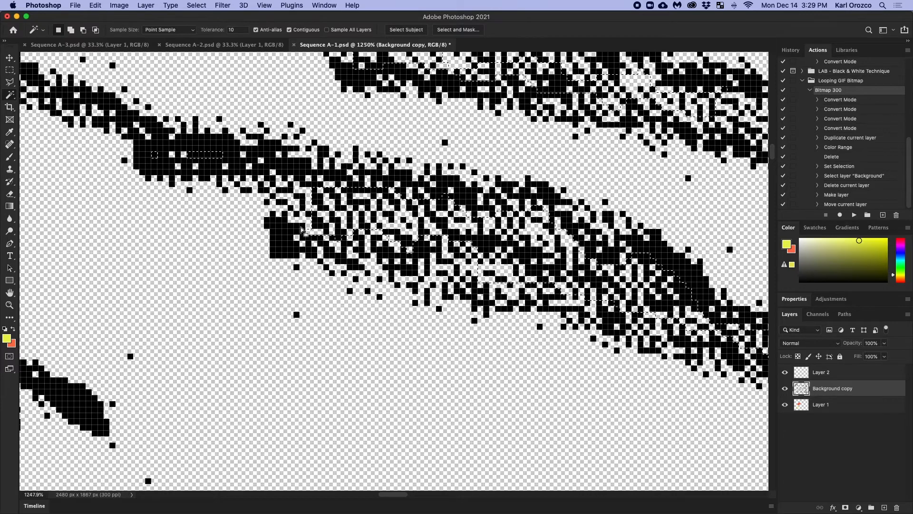
{"action": "scroll", "coordinate": [423, 245], "scroll_direction": "down", "scroll_amount": 6}
{"action": "scroll", "coordinate": [354, 239], "scroll_direction": "down", "scroll_amount": 3}
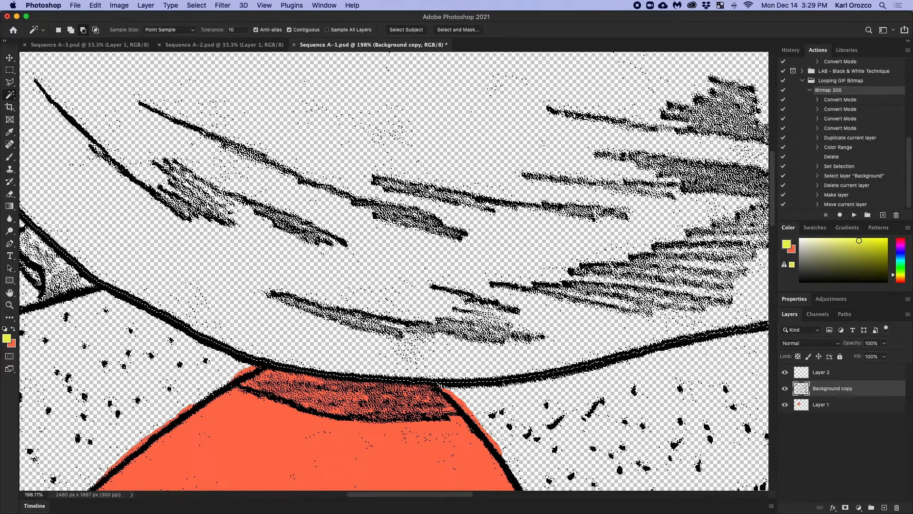
- Apply the yellow-to-orange-red linear gradient to the expanded selection on Layer 1, diagonally from the oval's middle toward its upper right, and deselect
{"action": "left_click", "coordinate": [840, 407]}
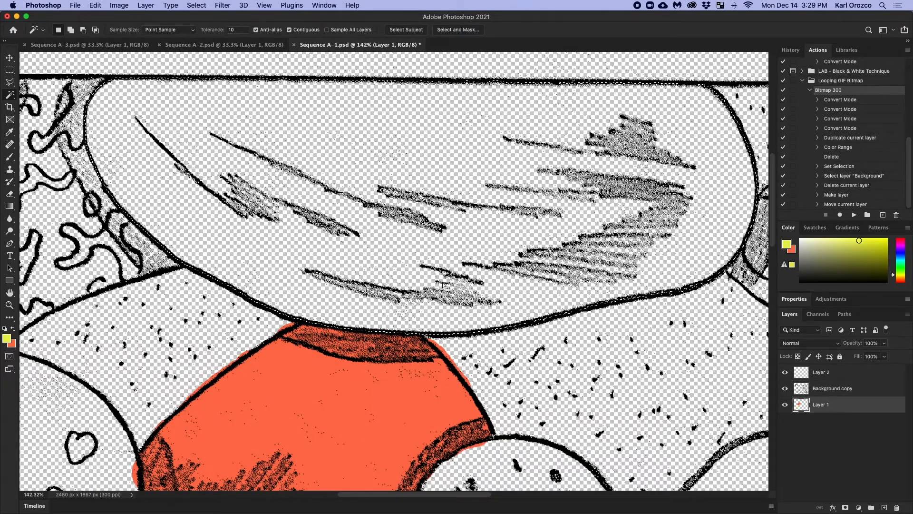
{"action": "key", "text": "g"}
{"action": "left_click_drag", "start_coordinate": [348, 204], "coordinate": [518, 81]}
{"action": "scroll", "coordinate": [469, 139], "scroll_direction": "up", "scroll_amount": 2}
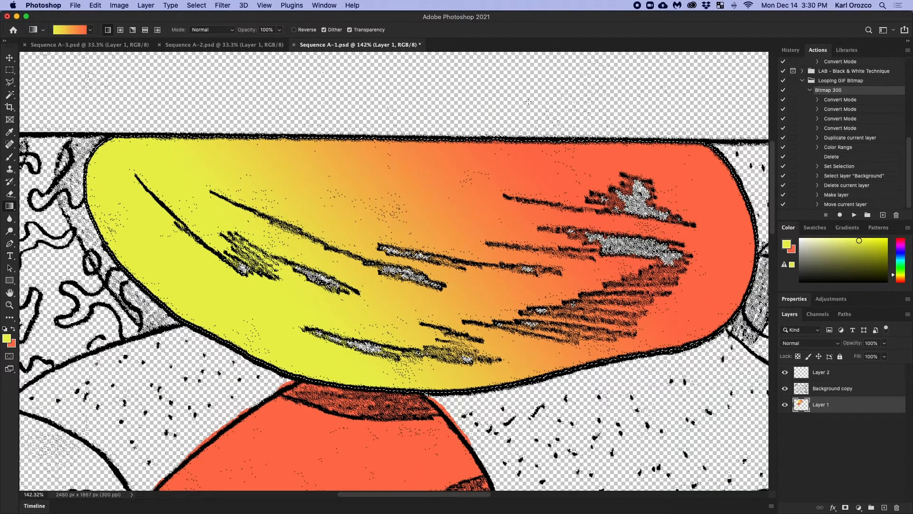
{"action": "key", "text": "m"}
{"action": "key", "text": "super+d"}
- Sample the oval's orange-red and paint over the unfilled gaps in its two largest right-hand hatching patches on Layer 1 with the Brush
{"action": "scroll", "coordinate": [570, 245], "scroll_direction": "right", "scroll_amount": 4}
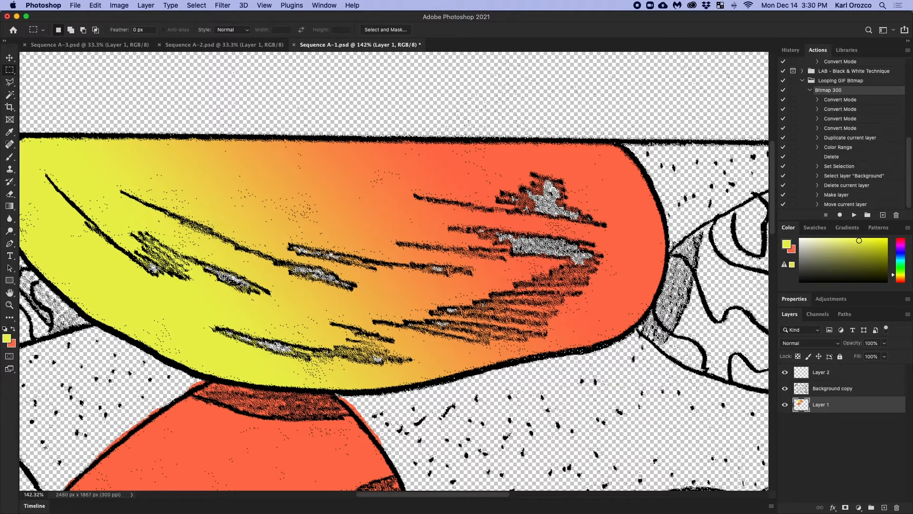
{"action": "scroll", "coordinate": [537, 251], "scroll_direction": "up", "scroll_amount": 5}
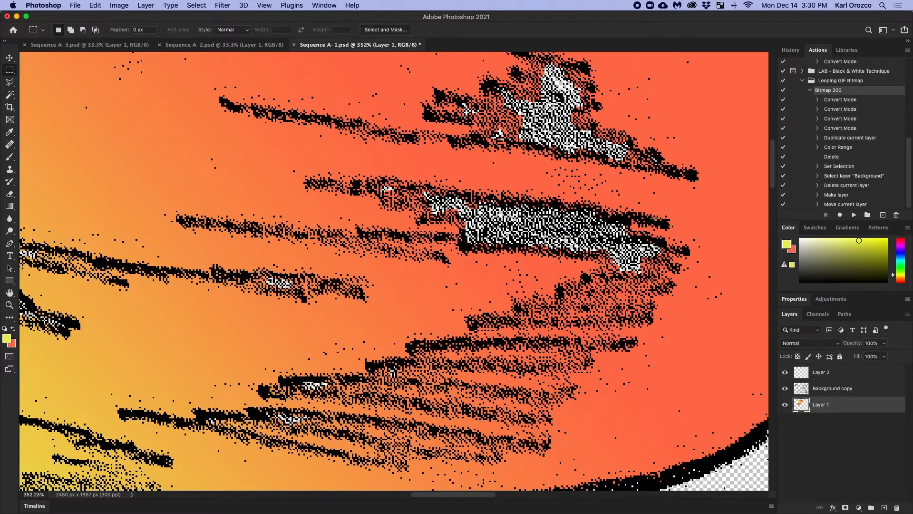
{"action": "scroll", "coordinate": [540, 240], "scroll_direction": "right", "scroll_amount": 5}
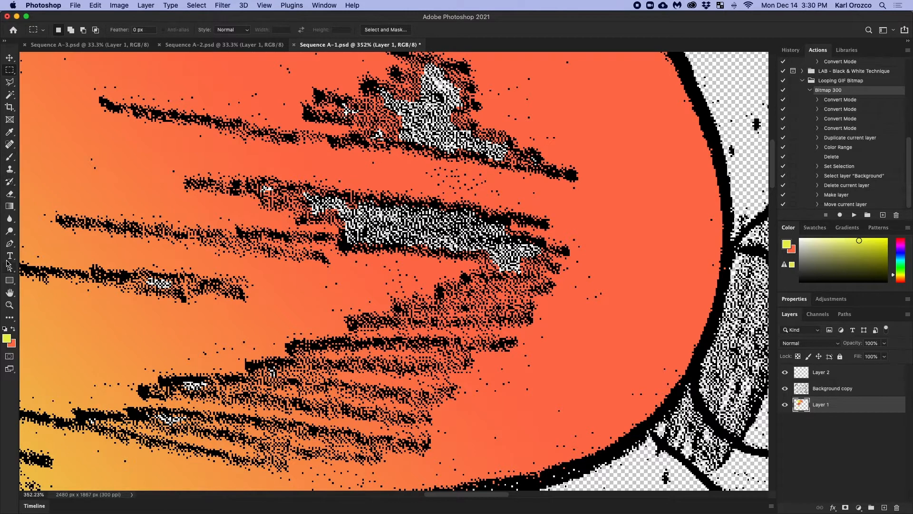
{"action": "key", "text": "i"}
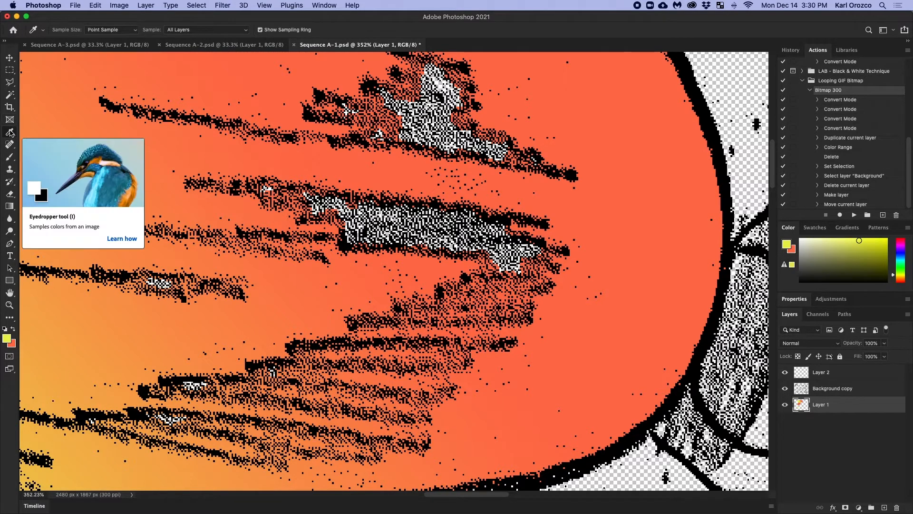
{"action": "left_click", "coordinate": [637, 240]}
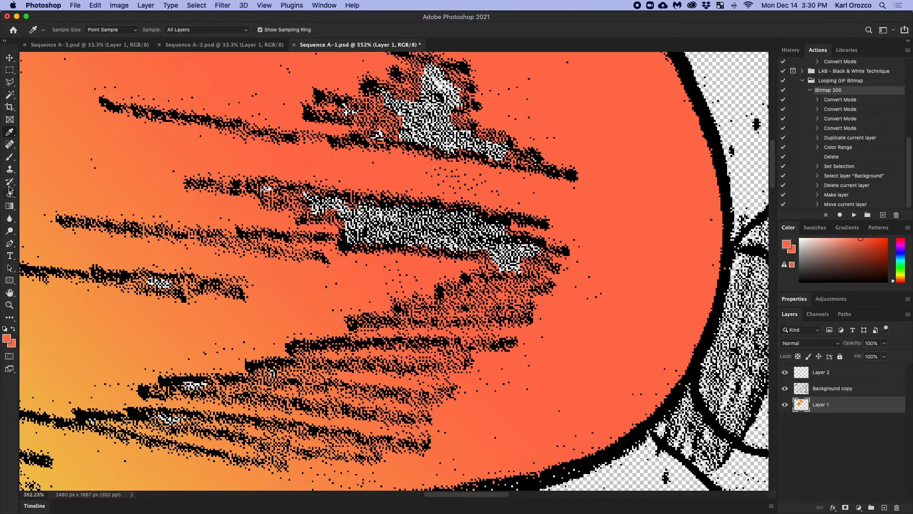
{"action": "left_click", "coordinate": [10, 156]}
{"action": "mouse_move", "coordinate": [509, 243]}
{"action": "left_mouse_down"}
{"action": "mouse_move", "coordinate": [484, 228]}
{"action": "mouse_move", "coordinate": [341, 214]}
{"action": "left_mouse_up"}
{"action": "scroll", "coordinate": [485, 222], "scroll_direction": "up", "scroll_amount": 4}
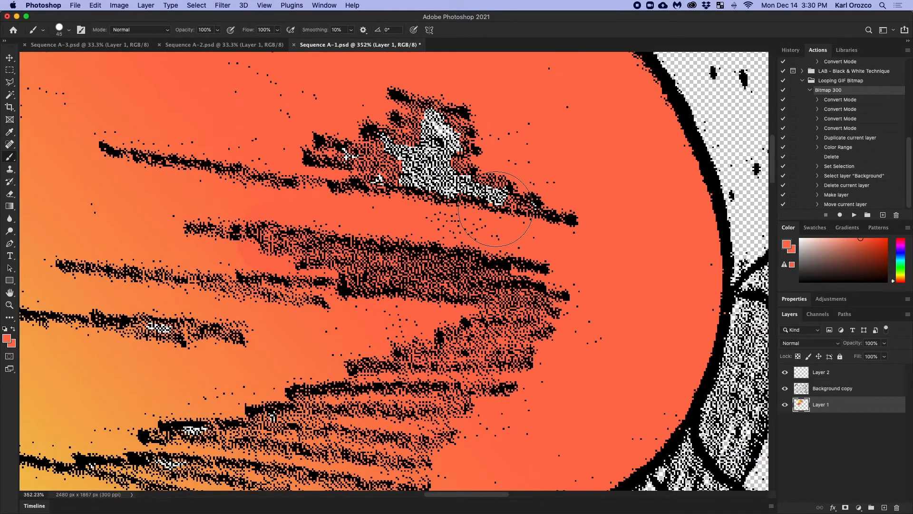
{"action": "key", "text": "bracketleft"}
{"action": "mouse_move", "coordinate": [484, 222]}
{"action": "left_mouse_down"}
{"action": "mouse_move", "coordinate": [413, 180]}
{"action": "mouse_move", "coordinate": [399, 210]}
{"action": "left_mouse_up"}
- Sample nearby orange tones from the gradient and touch up smaller hatching gaps in the oval, reducing the brush to 15 pixels
{"action": "scroll", "coordinate": [398, 210], "scroll_direction": "down", "scroll_amount": 10}
{"action": "left_click", "coordinate": [209, 276], "text": "alt"}
{"action": "left_click", "coordinate": [184, 282], "text": "alt"}
{"action": "left_click", "coordinate": [172, 281]}
{"action": "key", "text": "super+z"}
{"action": "key", "text": "bracketleft"}
{"action": "key", "text": "bracketleft"}
{"action": "key", "text": "bracketleft"}
{"action": "key", "text": "bracketleft"}
{"action": "left_click", "coordinate": [267, 238], "text": "alt"}
{"action": "scroll", "coordinate": [271, 237], "scroll_direction": "down", "scroll_amount": 10}
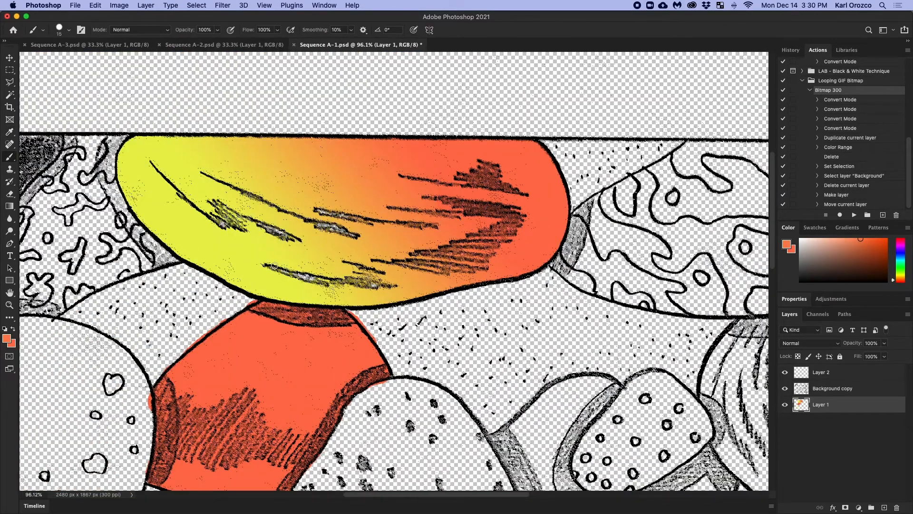
- Compare the partly colored Sequence A-1 drawing with the uncolored Sequence A-2 and Sequence A-3 frames at about 50% zoom
{"action": "scroll", "coordinate": [273, 265], "scroll_direction": "down", "scroll_amount": 5}
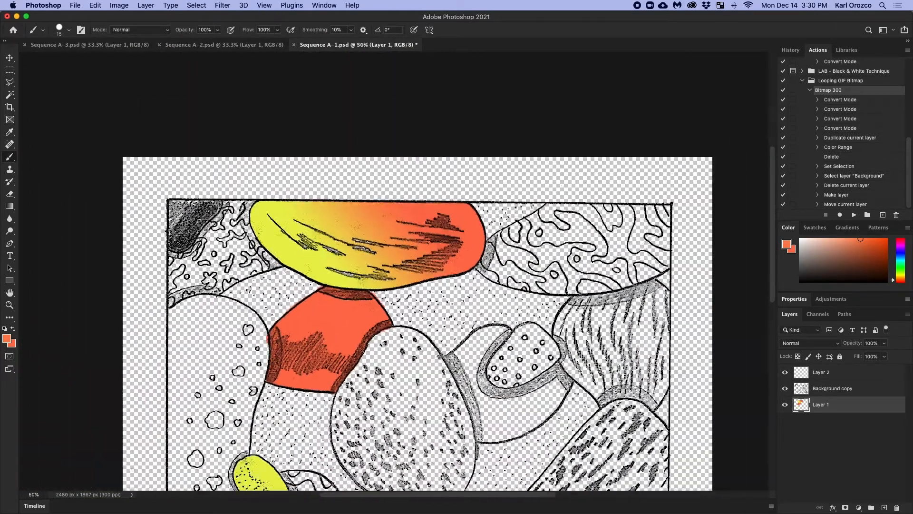
{"action": "scroll", "coordinate": [269, 265], "scroll_direction": "down", "scroll_amount": 5}
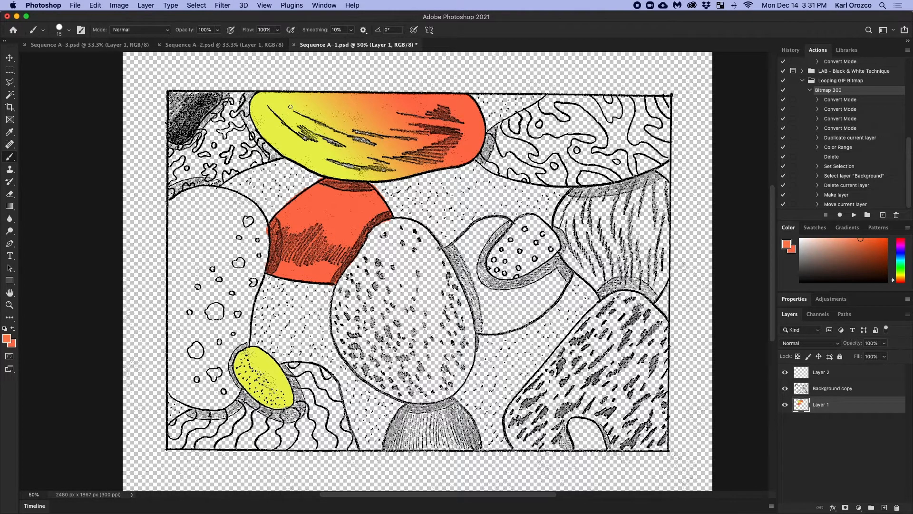
{"action": "left_click", "coordinate": [260, 46]}
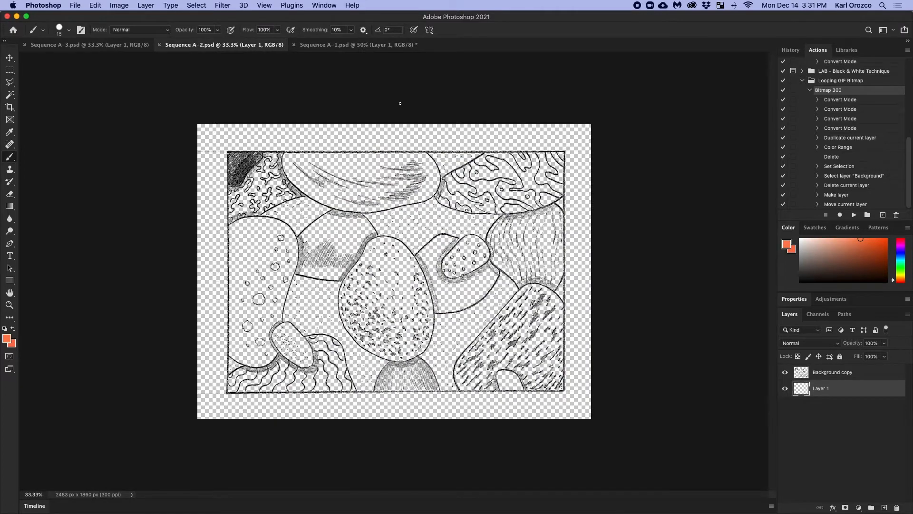
{"action": "scroll", "coordinate": [488, 175], "scroll_direction": "up", "scroll_amount": 3}
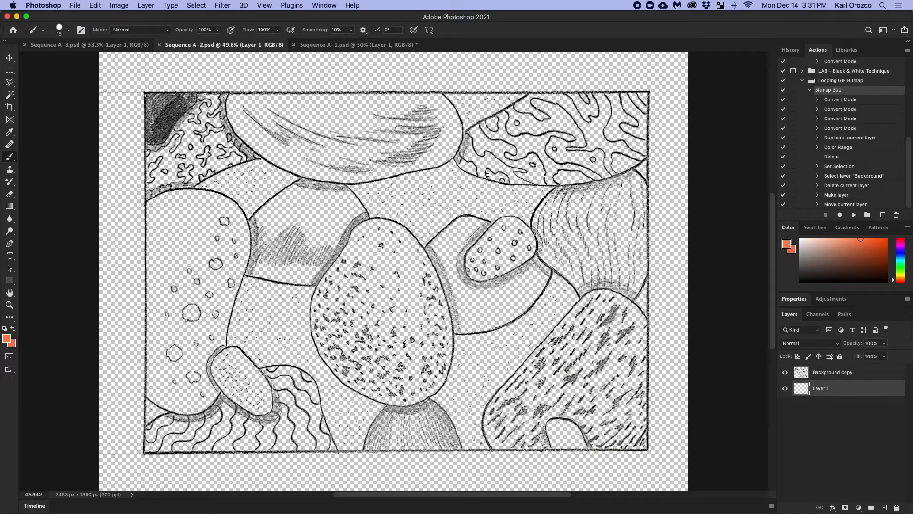
{"action": "left_click", "coordinate": [379, 45]}
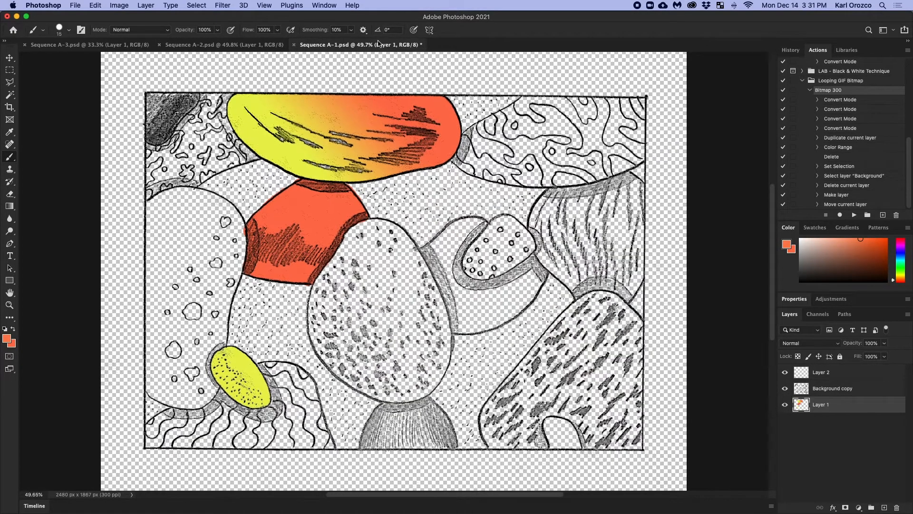
{"action": "left_click", "coordinate": [111, 46]}
{"action": "key", "text": "super+plus"}
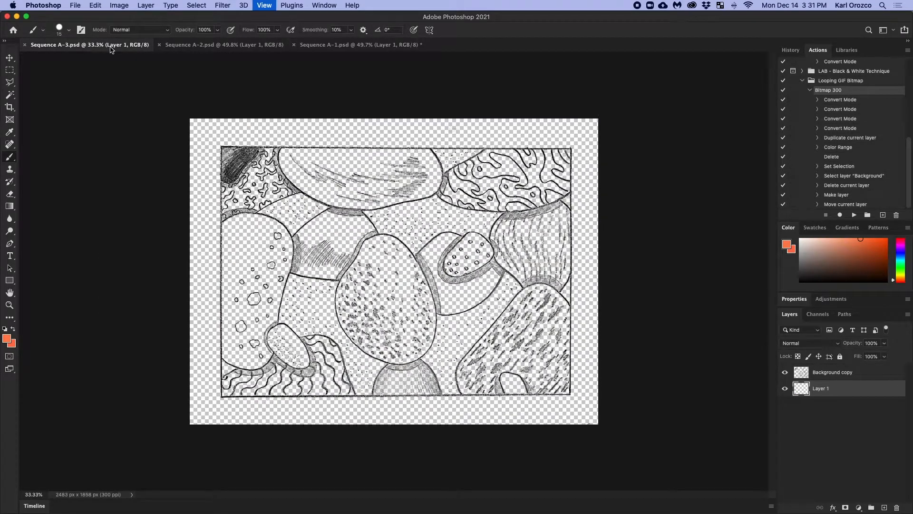
{"action": "left_click", "coordinate": [319, 44]}
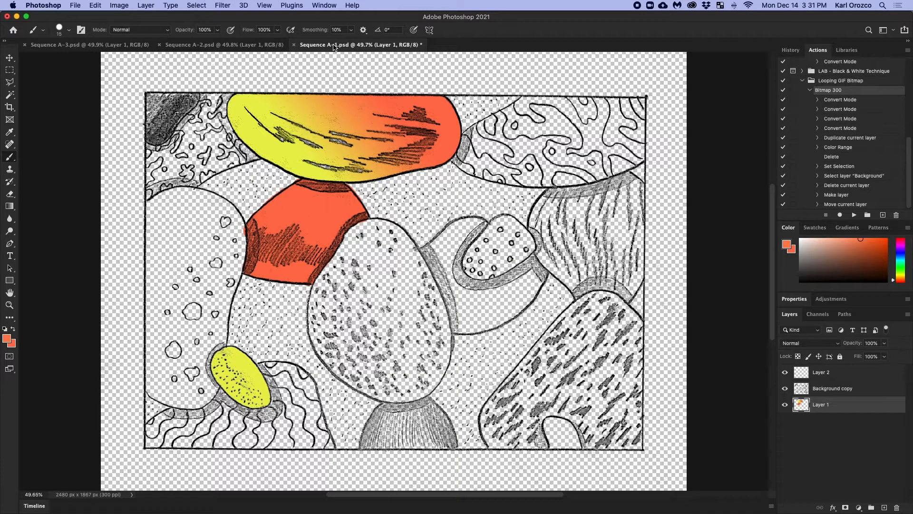
- Rename Layer 1 of Sequence A-1 as "Fills"
{"action": "double_click", "coordinate": [822, 404]}
{"action": "key", "text": "BackSpace"}
{"action": "type", "text": "Fills"}
{"action": "key", "text": "Return"}
- Select the whole Sequence A-1 canvas on the Fills layer and copy its colored fills
{"action": "left_click", "coordinate": [10, 72]}
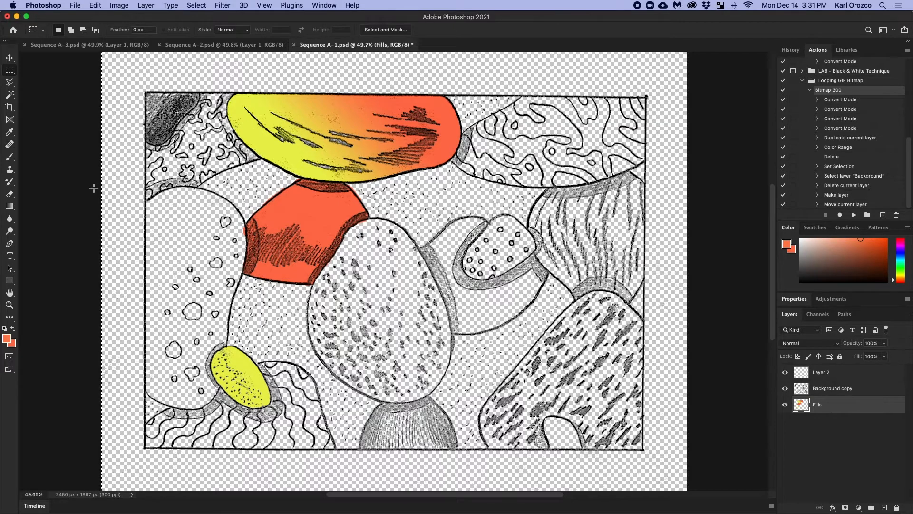
{"action": "scroll", "coordinate": [92, 187], "scroll_direction": "up", "scroll_amount": 5}
{"action": "scroll", "coordinate": [83, 236], "scroll_direction": "left", "scroll_amount": 10}
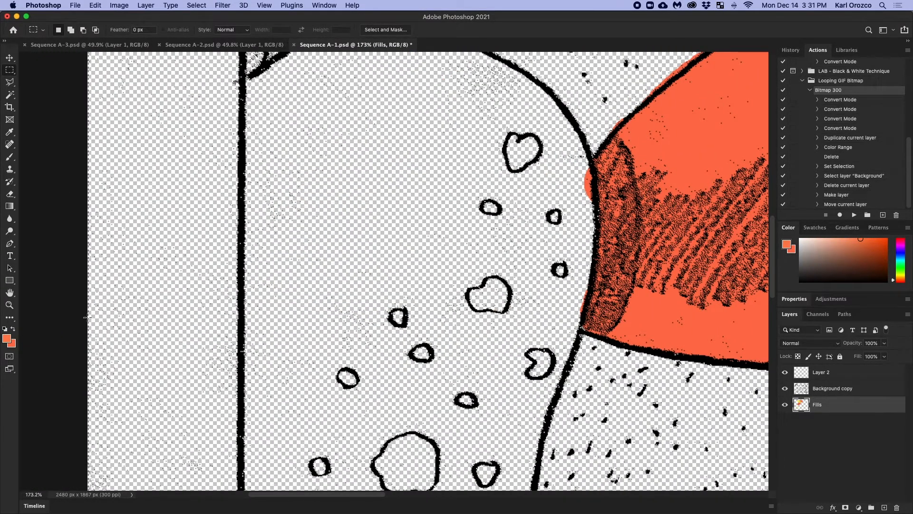
{"action": "scroll", "coordinate": [90, 332], "scroll_direction": "down", "scroll_amount": 2}
{"action": "scroll", "coordinate": [90, 331], "scroll_direction": "down", "scroll_amount": 5}
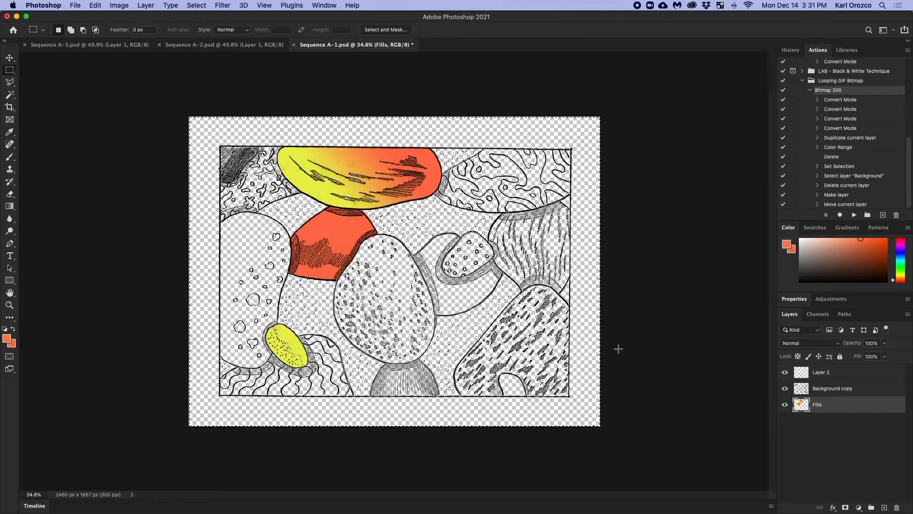
{"action": "key", "text": "super+c"}
{"action": "left_click", "coordinate": [95, 5]}
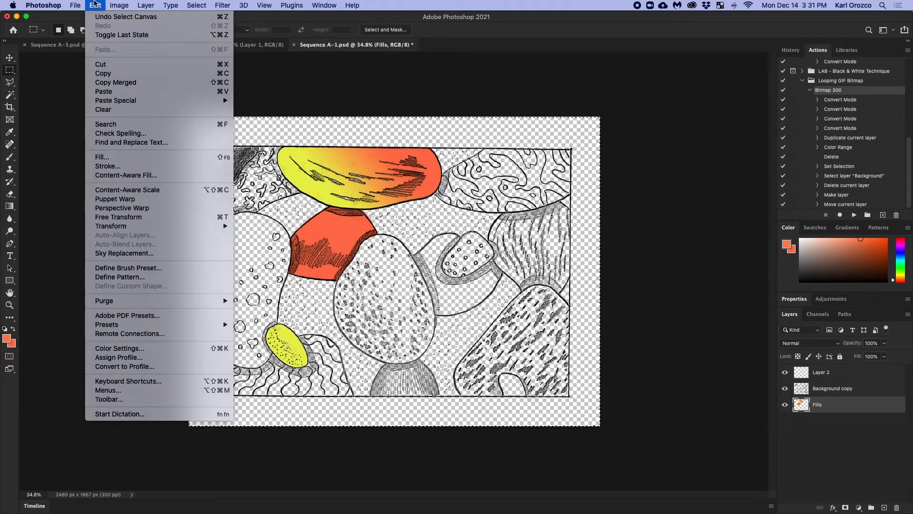
{"action": "left_click", "coordinate": [112, 74]}
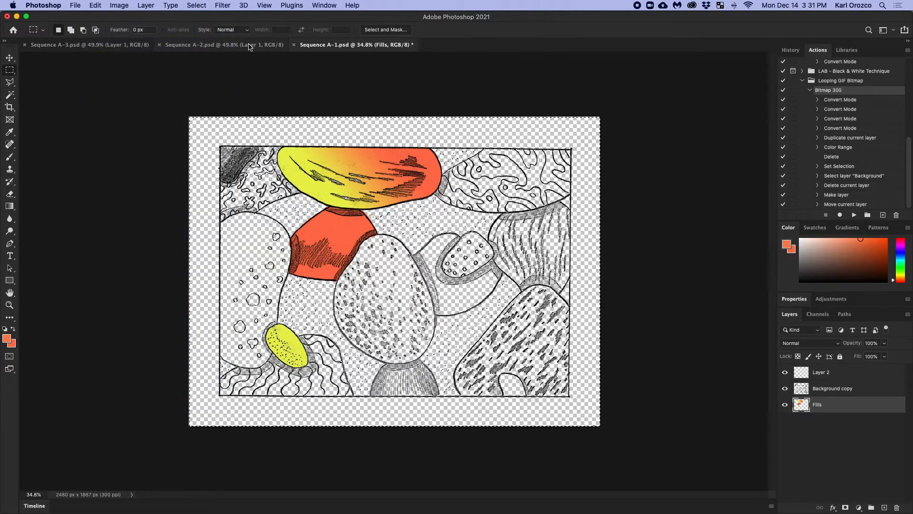
- Switch to Sequence A-2 and paste the copied fills onto Layer 1, beneath the line art
{"action": "left_click", "coordinate": [248, 45]}
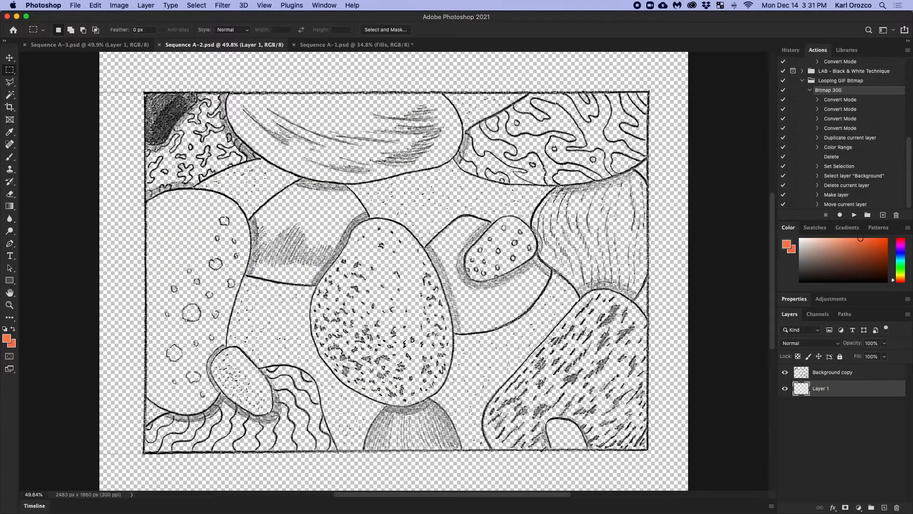
{"action": "scroll", "coordinate": [364, 250], "scroll_direction": "right", "scroll_amount": 1}
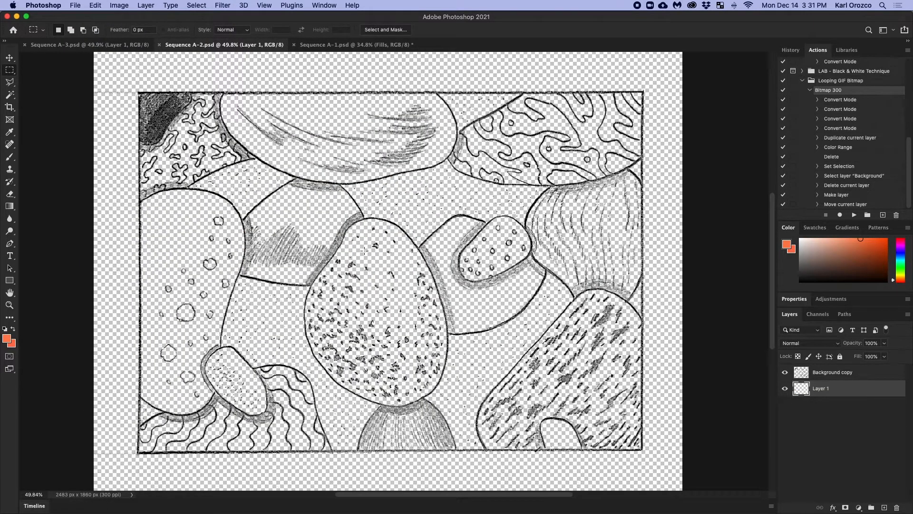
{"action": "scroll", "coordinate": [364, 250], "scroll_direction": "left", "scroll_amount": 1}
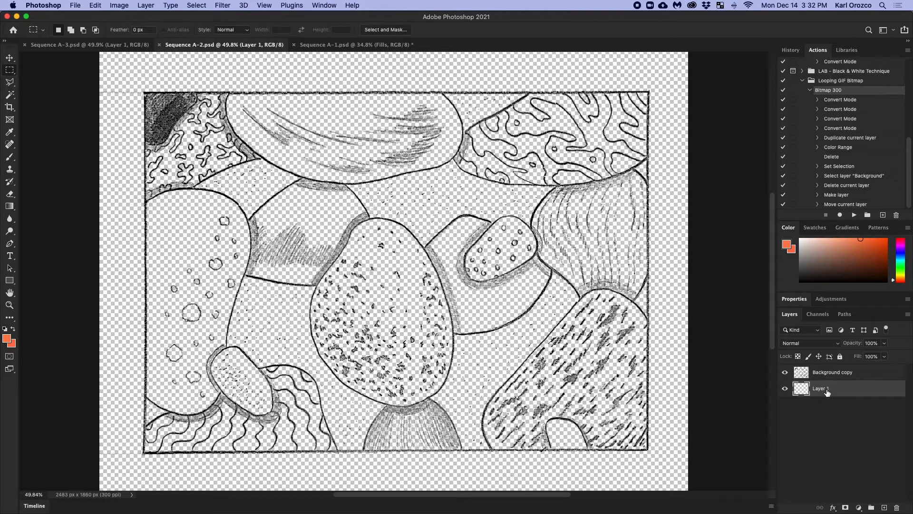
{"action": "left_click", "coordinate": [118, 5]}
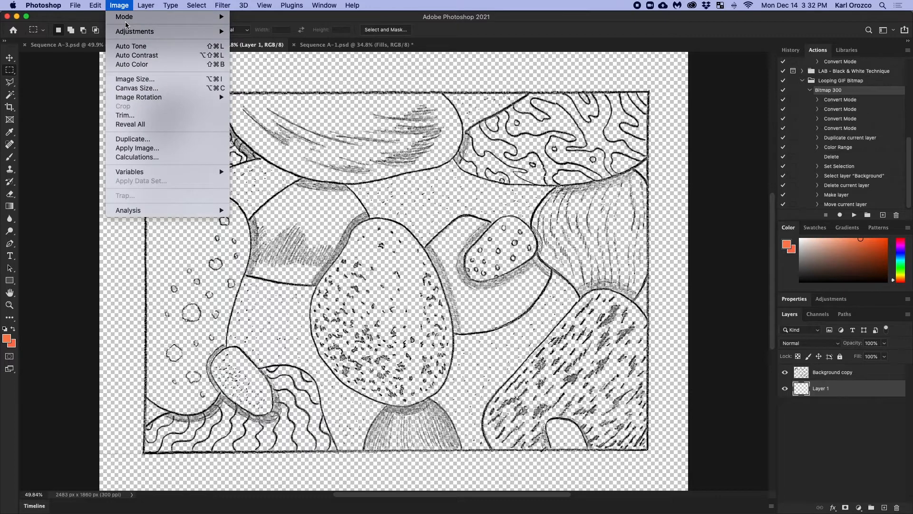
{"action": "mouse_move", "coordinate": [106, 5]}
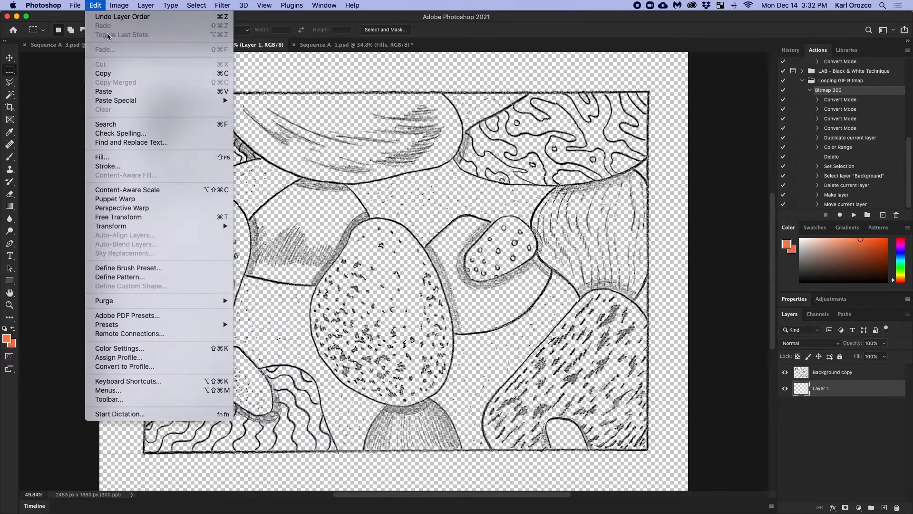
{"action": "left_click", "coordinate": [120, 95]}
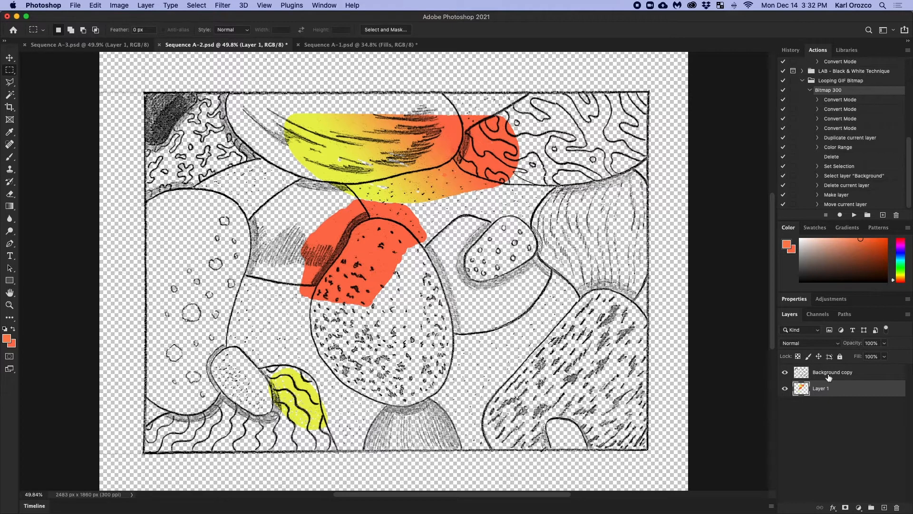
- Move the pasted fills up and to the left so they line up with the matching shapes in the Sequence A-2 line art
{"action": "key", "text": "v"}
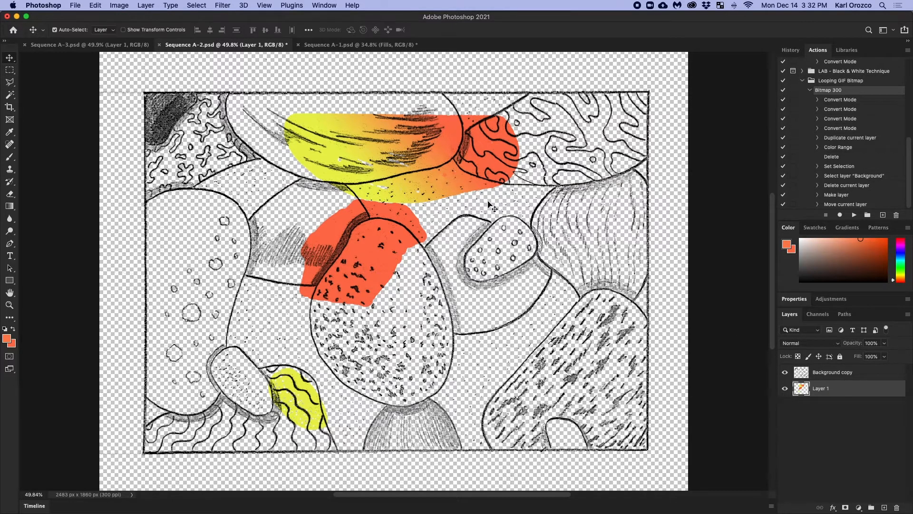
{"action": "mouse_move", "coordinate": [434, 188]}
{"action": "left_mouse_down"}
{"action": "mouse_move", "coordinate": [401, 161]}
{"action": "mouse_move", "coordinate": [373, 163]}
{"action": "left_mouse_up"}
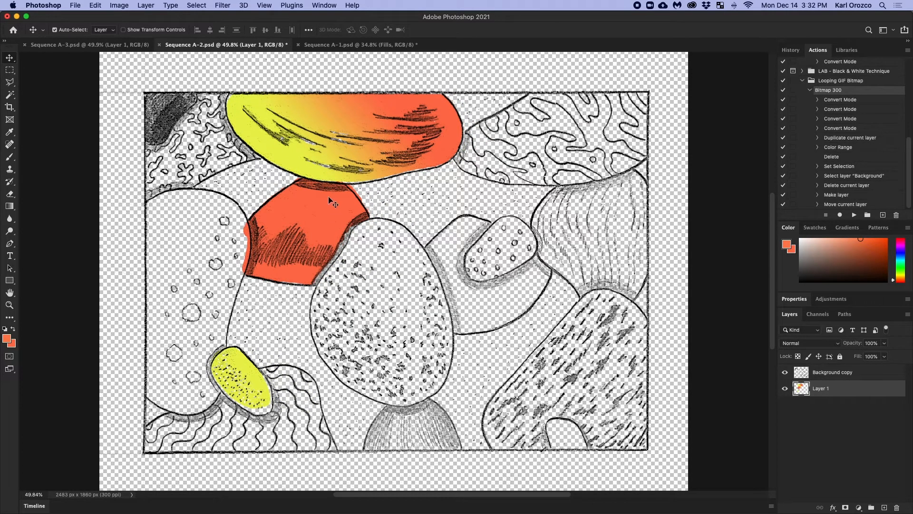
{"action": "scroll", "coordinate": [270, 163], "scroll_direction": "up", "scroll_amount": 5}
{"action": "scroll", "coordinate": [252, 292], "scroll_direction": "down", "scroll_amount": 5}
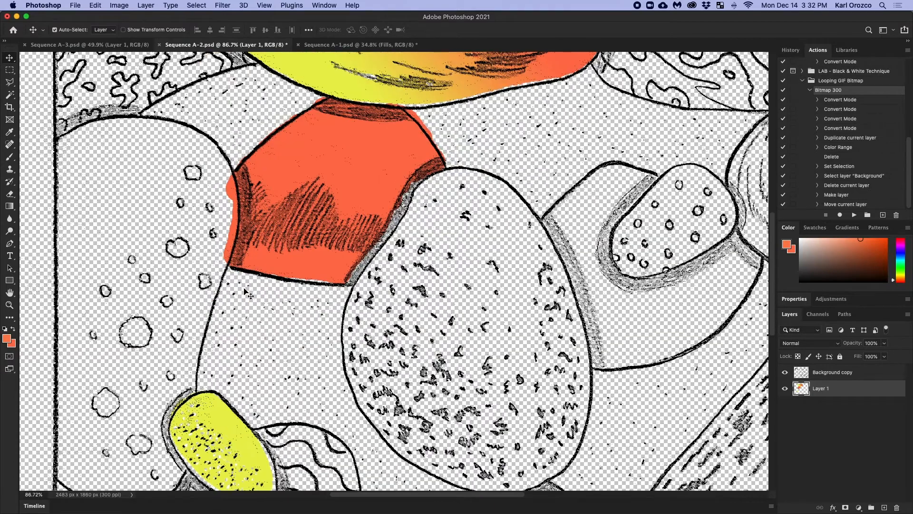
{"action": "scroll", "coordinate": [257, 452], "scroll_direction": "down", "scroll_amount": 2}
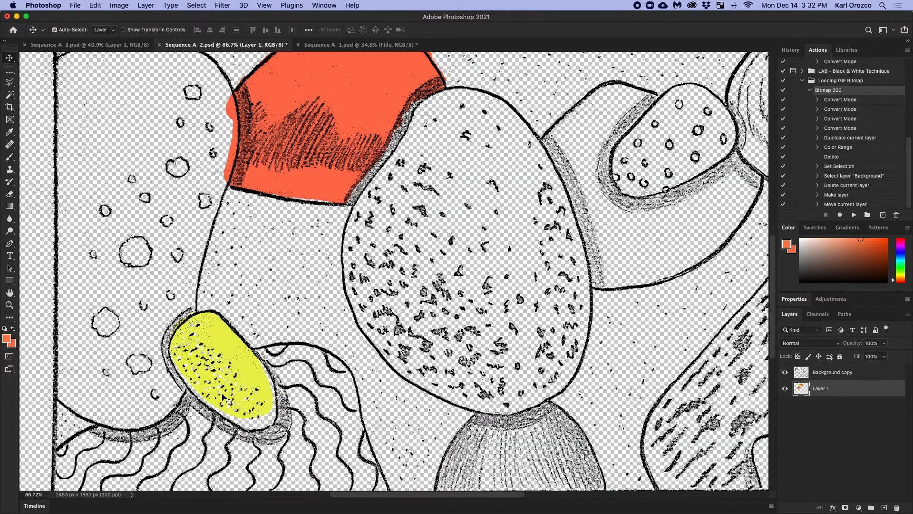
{"action": "scroll", "coordinate": [324, 224], "scroll_direction": "down", "scroll_amount": 3}
{"action": "left_click_drag", "start_coordinate": [322, 223], "coordinate": [325, 224]}
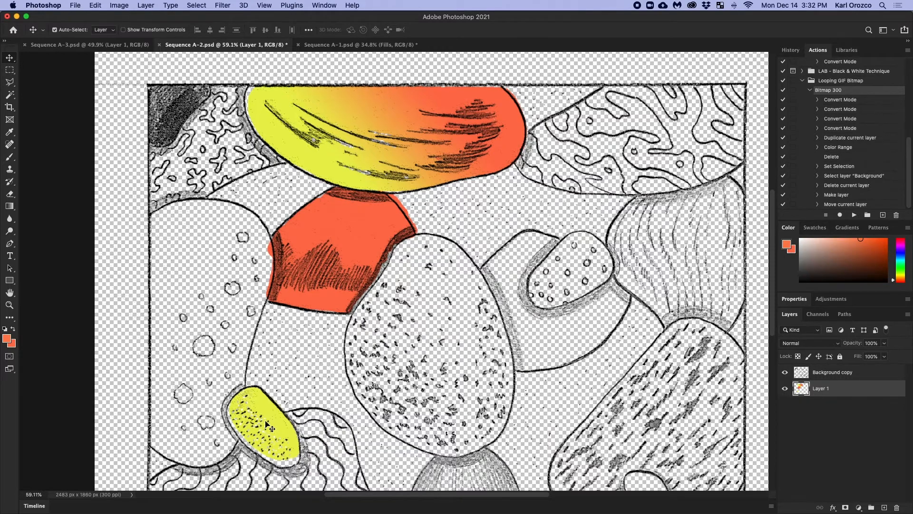
- Sample the small oval's yellow and paint over the unfilled gap along its lower edge on Layer 1 with the Brush
{"action": "scroll", "coordinate": [269, 428], "scroll_direction": "up", "scroll_amount": 10}
{"action": "key", "text": "i"}
{"action": "scroll", "coordinate": [270, 415], "scroll_direction": "down", "scroll_amount": 5}
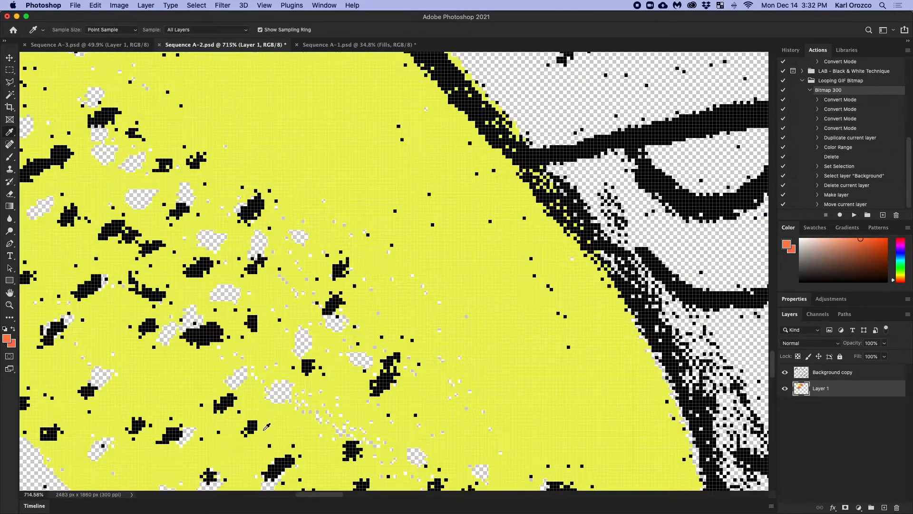
{"action": "left_click", "coordinate": [299, 376]}
{"action": "key", "text": "b"}
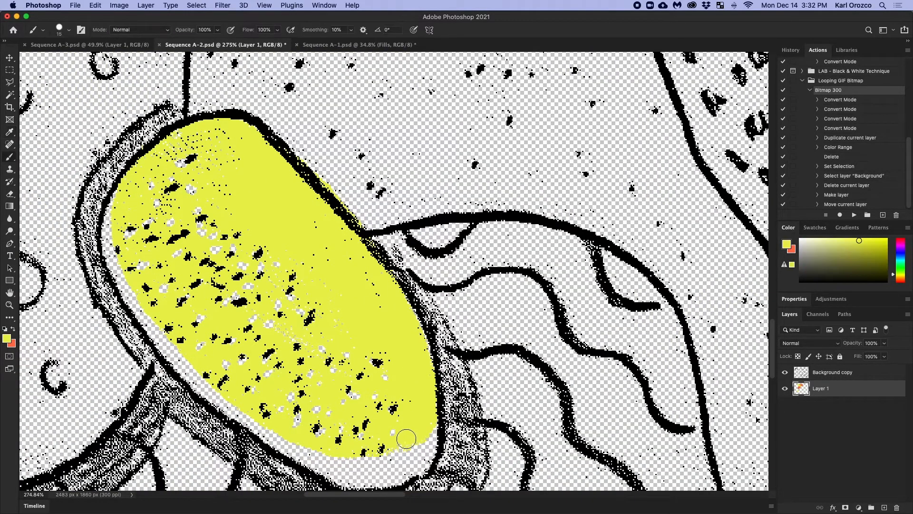
{"action": "mouse_move", "coordinate": [430, 431]}
{"action": "left_mouse_down"}
{"action": "mouse_move", "coordinate": [427, 452]}
{"action": "mouse_move", "coordinate": [408, 464]}
{"action": "left_mouse_up"}
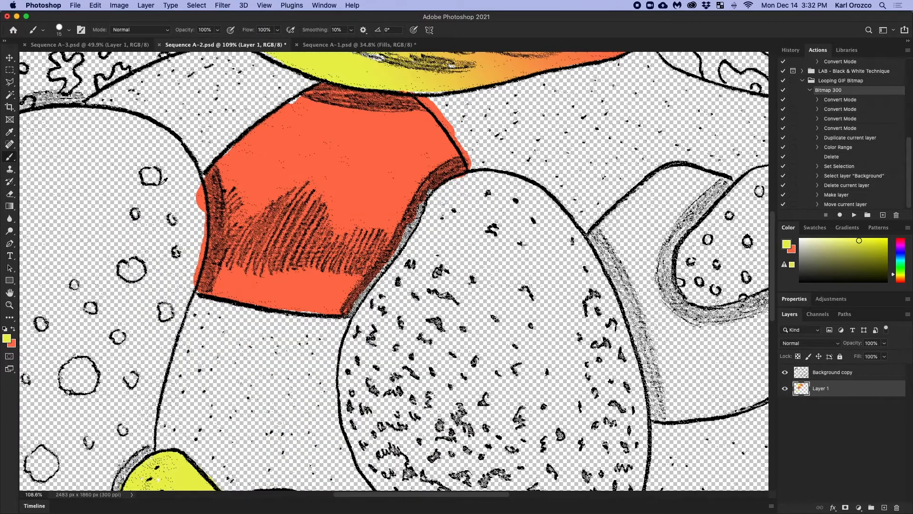
- Erase the orange-red spill outside the left outline of the shape below the gradient oval
{"action": "scroll", "coordinate": [167, 167], "scroll_direction": "up", "scroll_amount": 3}
{"action": "key", "text": "e"}
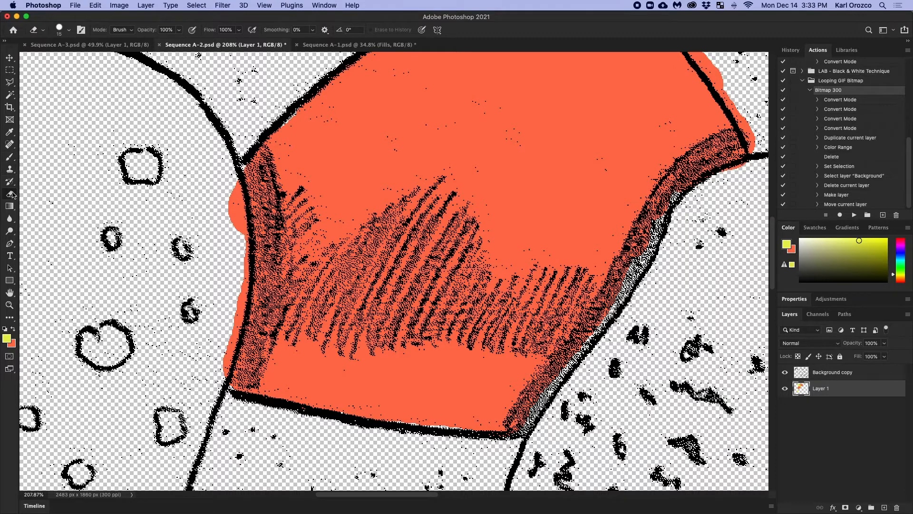
{"action": "mouse_move", "coordinate": [233, 176]}
{"action": "left_mouse_down"}
{"action": "mouse_move", "coordinate": [243, 279]}
{"action": "mouse_move", "coordinate": [224, 377]}
{"action": "left_mouse_up"}
{"action": "left_click_drag", "start_coordinate": [234, 229], "coordinate": [227, 204]}
{"action": "scroll", "coordinate": [231, 179], "scroll_direction": "down", "scroll_amount": 10}
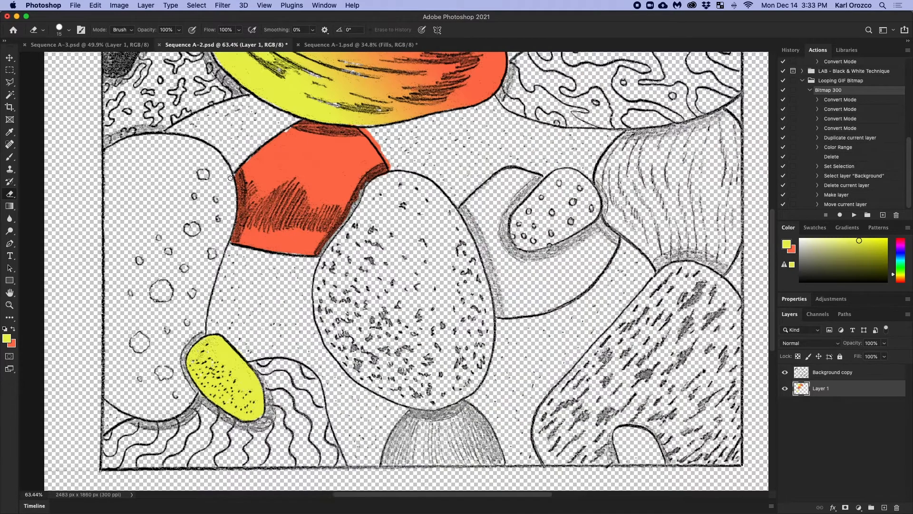
- Erase the orange-red spill outside the same shape's upper-right outline on Layer 1
{"action": "scroll", "coordinate": [304, 156], "scroll_direction": "up", "scroll_amount": 3}
{"action": "scroll", "coordinate": [304, 155], "scroll_direction": "up", "scroll_amount": 5}
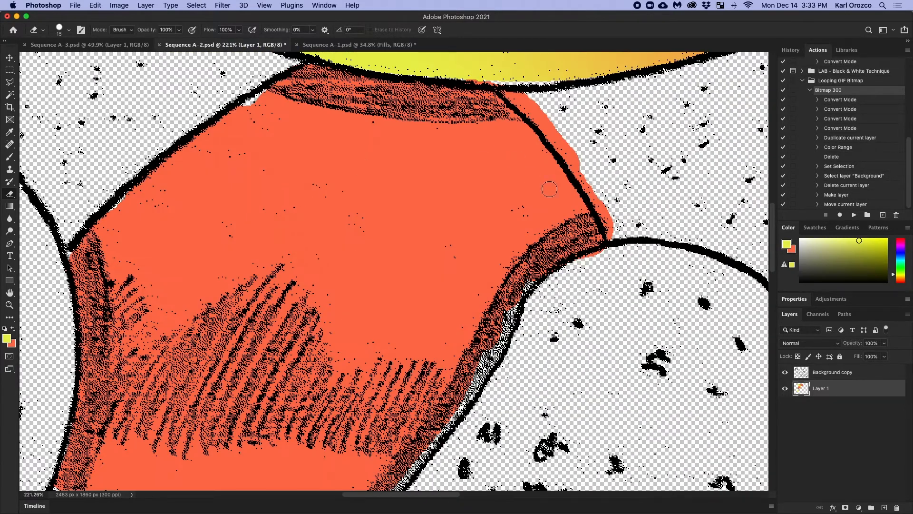
{"action": "mouse_move", "coordinate": [611, 217]}
{"action": "left_mouse_down"}
{"action": "mouse_move", "coordinate": [542, 119]}
{"action": "mouse_move", "coordinate": [511, 95]}
{"action": "mouse_move", "coordinate": [523, 97]}
{"action": "left_mouse_up"}
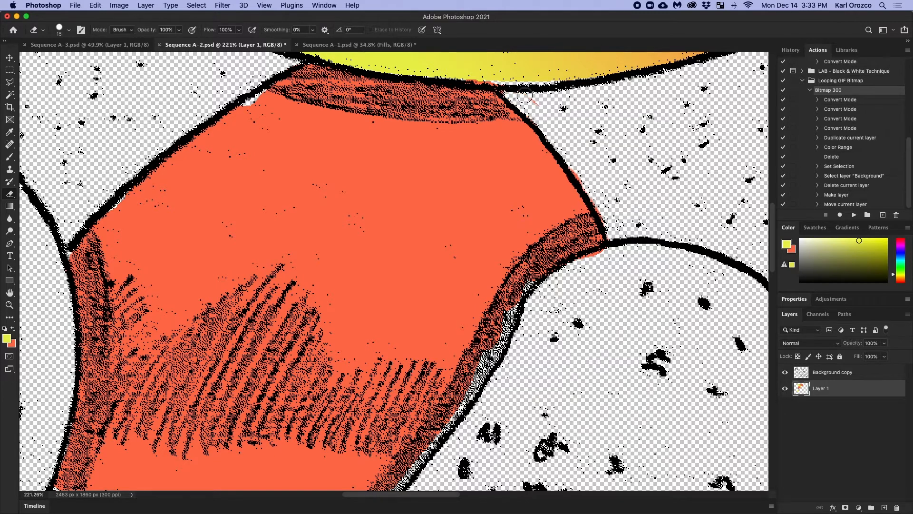
- Erase the orange fill that spills past the outline along the orange rock's upper-right edge on Layer 1
{"action": "mouse_move", "coordinate": [598, 198]}
{"action": "left_mouse_down"}
{"action": "mouse_move", "coordinate": [608, 247]}
{"action": "mouse_move", "coordinate": [588, 260]}
{"action": "left_mouse_up"}
{"action": "scroll", "coordinate": [590, 263], "scroll_direction": "down", "scroll_amount": 5}
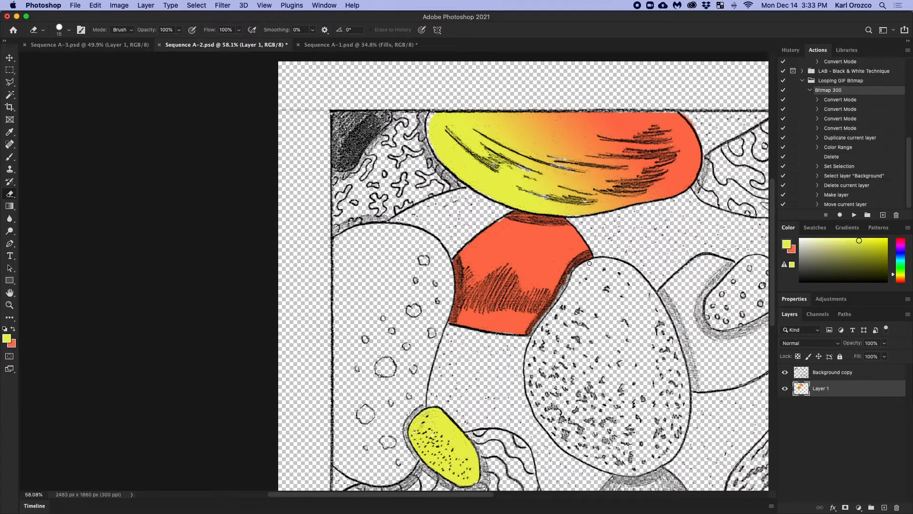
{"action": "scroll", "coordinate": [589, 263], "scroll_direction": "down", "scroll_amount": 1}
{"action": "scroll", "coordinate": [589, 263], "scroll_direction": "down", "scroll_amount": 1}
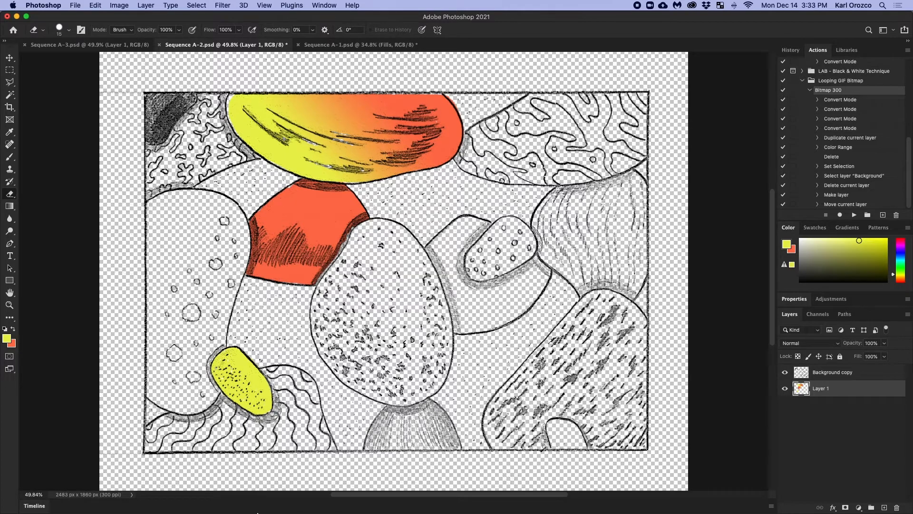
- Switch to Finder and select A1.jpeg in the A folder inside PROXIES
{"action": "left_click", "coordinate": [104, 497]}
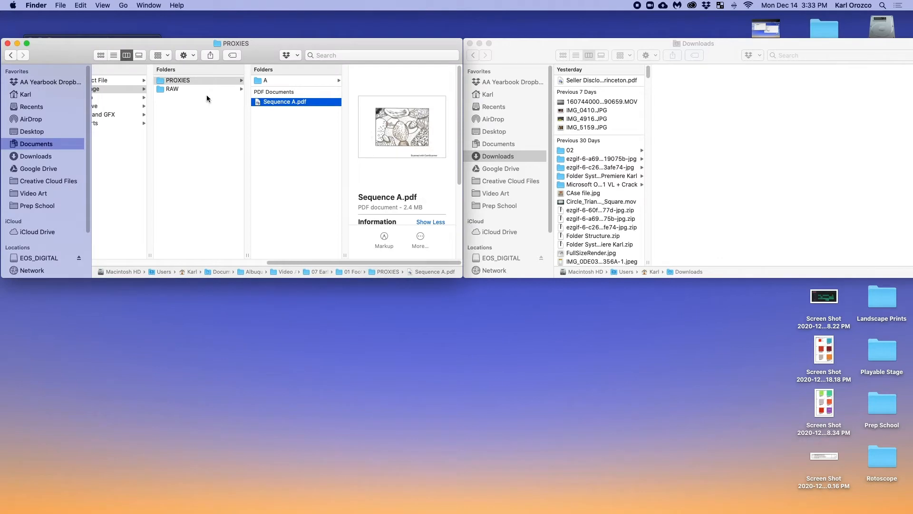
{"action": "left_click", "coordinate": [209, 89]}
{"action": "left_click", "coordinate": [209, 81]}
{"action": "left_click", "coordinate": [280, 81]}
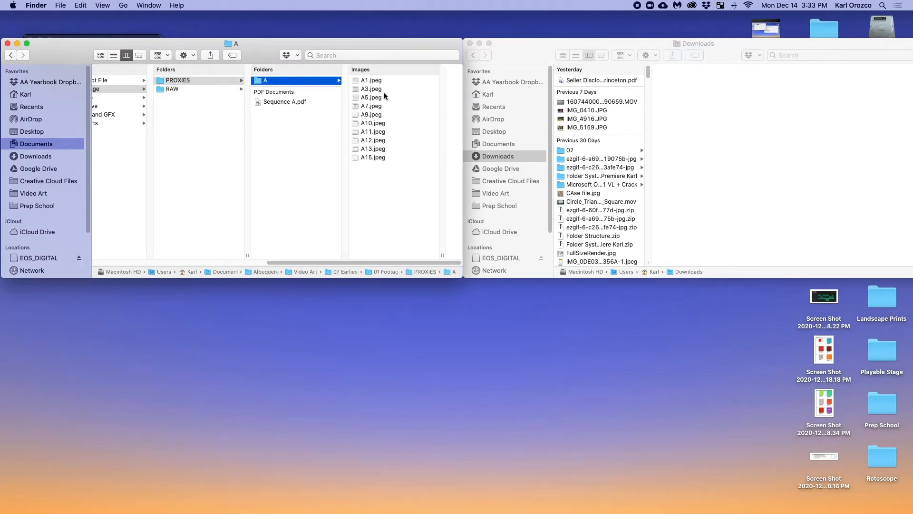
{"action": "left_click", "coordinate": [361, 83]}
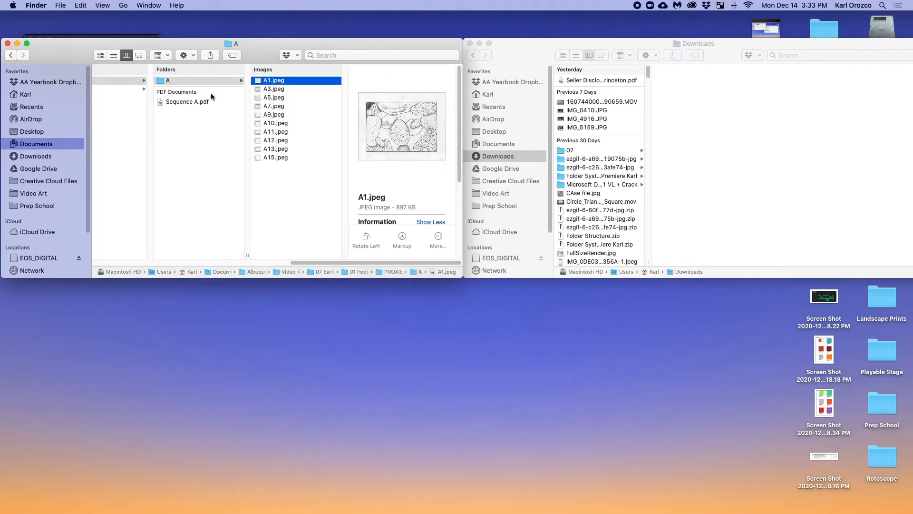
- Preview the scanned JPEG drawings in the PROXIES A folder one after another, beginning with A1.jpeg
{"action": "key", "text": "space"}
{"action": "key", "text": "Down"}
{"action": "key", "text": "Down"}
{"action": "key", "text": "Down"}
{"action": "key", "text": "Down"}
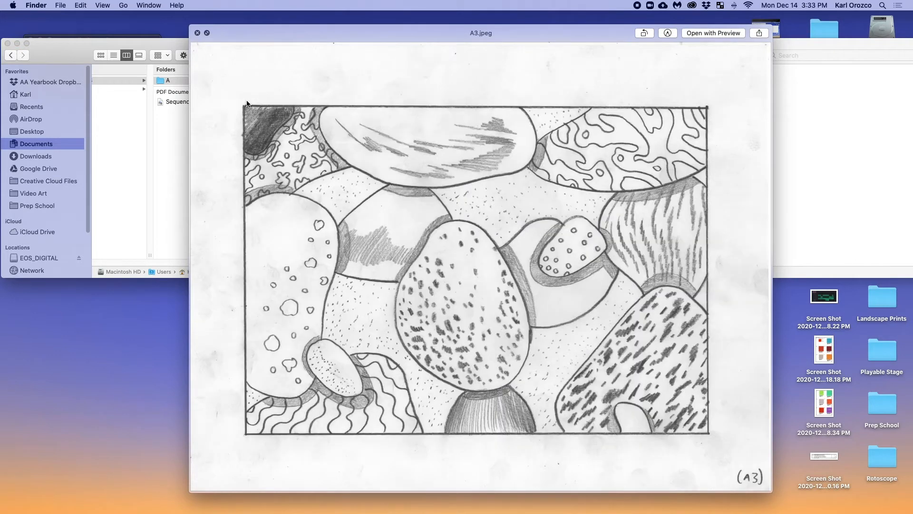
{"action": "key", "text": "Down"}
{"action": "key", "text": "Down"}
{"action": "key", "text": "Down"}
{"action": "key", "text": "Down"}
{"action": "key", "text": "Down"}
{"action": "key", "text": "Down"}
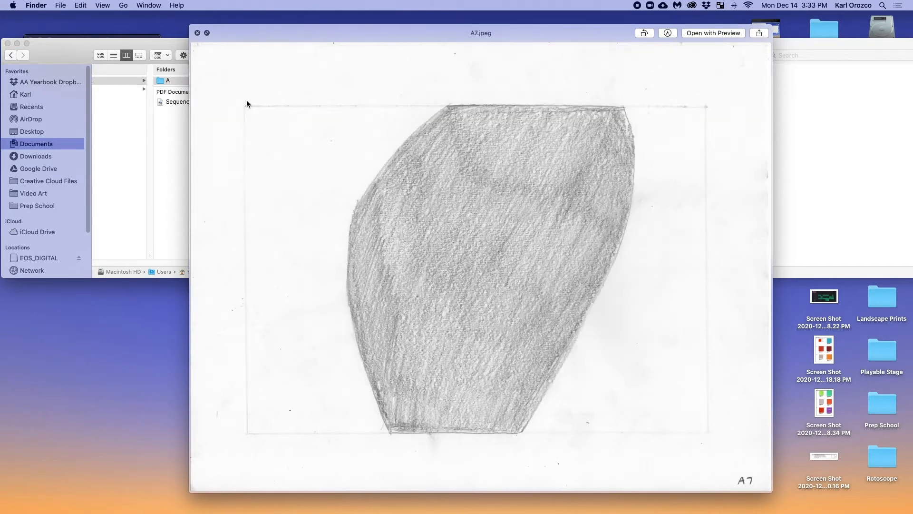
{"action": "key", "text": "Down"}
{"action": "key", "text": "Down"}
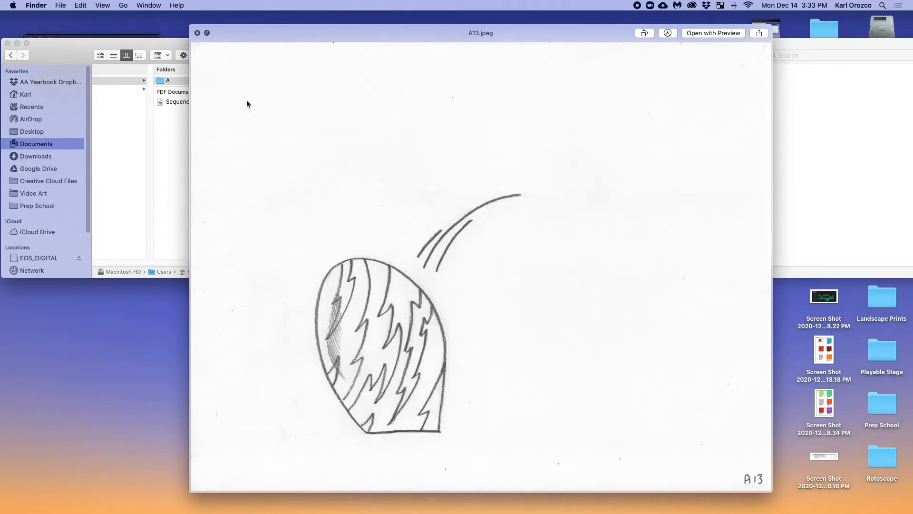
{"action": "key", "text": "Up"}
{"action": "key", "text": "Up"}
{"action": "key", "text": "Up"}
{"action": "key", "text": "Up"}
{"action": "key", "text": "Up"}
{"action": "key", "text": "space"}
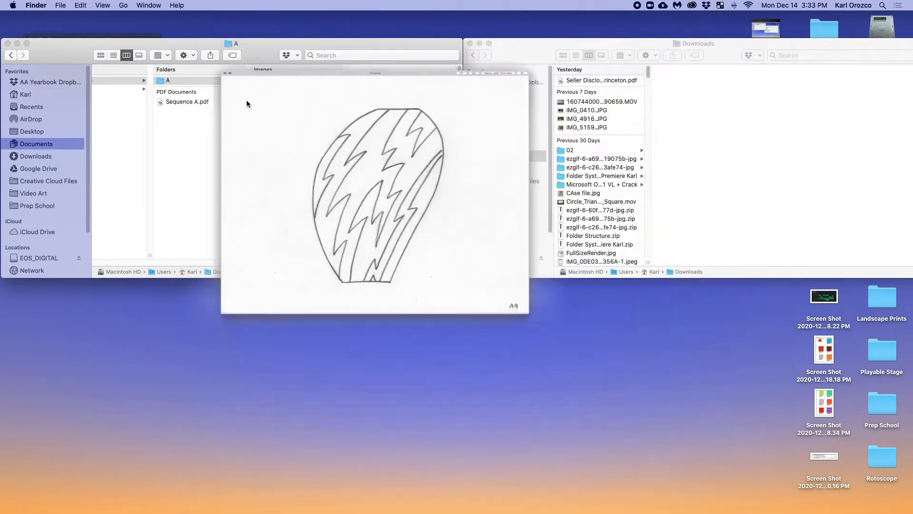
{"action": "key", "text": "Left"}
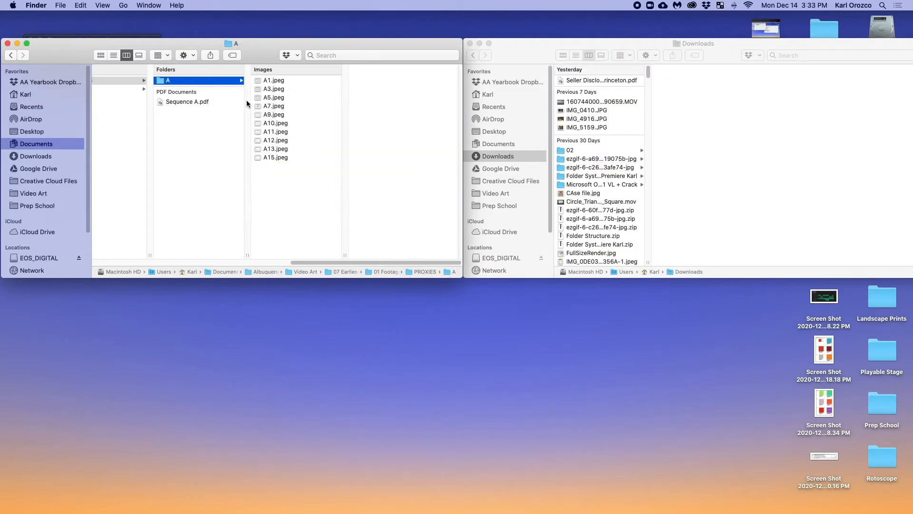
{"action": "left_click", "coordinate": [286, 124]}
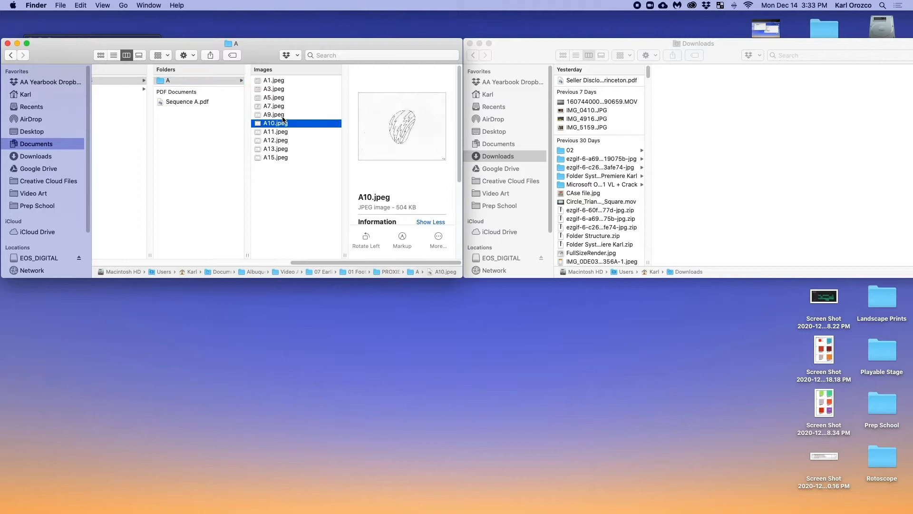
{"action": "left_click", "coordinate": [281, 87]}
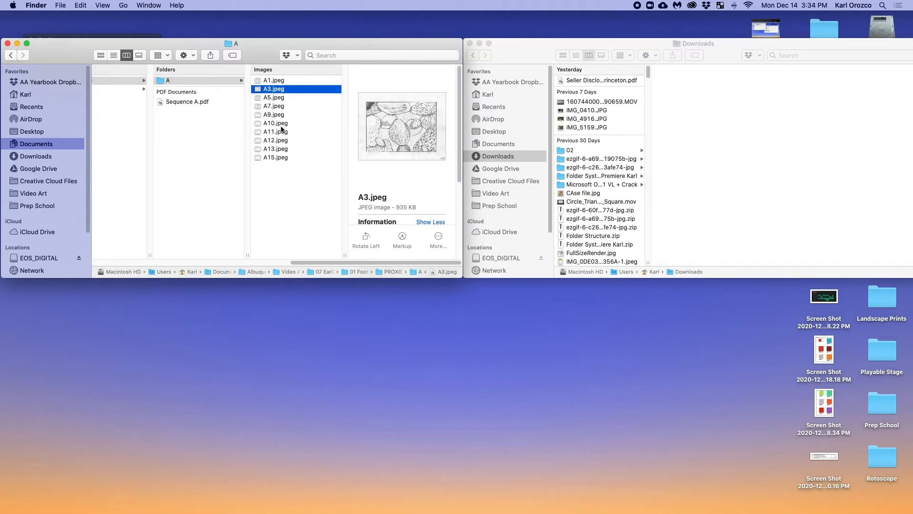
{"action": "left_click", "coordinate": [283, 141]}
- Open A12.psd from the A folder inside RAW in Photoshop
{"action": "key", "text": "Left"}
{"action": "key", "text": "Left"}
{"action": "left_click", "coordinate": [288, 90]}
{"action": "left_click", "coordinate": [383, 82]}
{"action": "left_click", "coordinate": [387, 140]}
{"action": "left_click", "coordinate": [294, 115]}
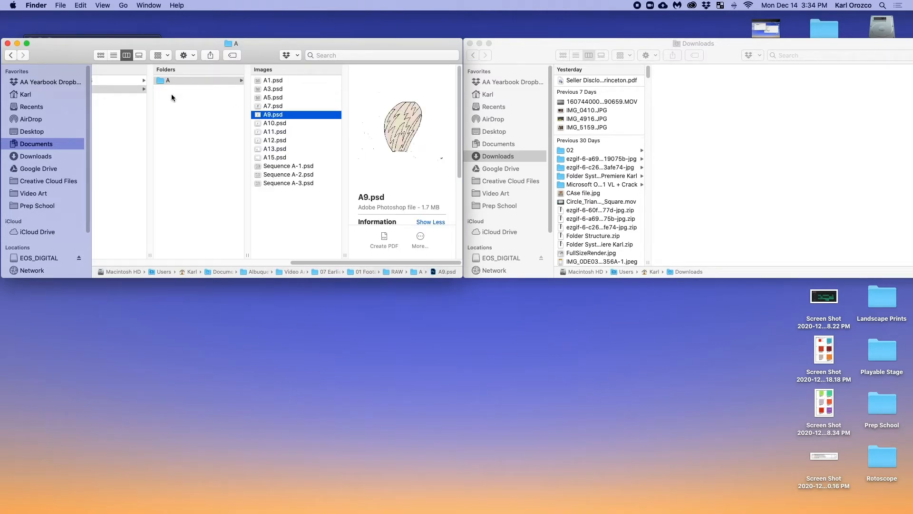
{"action": "left_click", "coordinate": [281, 139]}
{"action": "left_click", "coordinate": [284, 118]}
{"action": "double_click", "coordinate": [287, 138]}
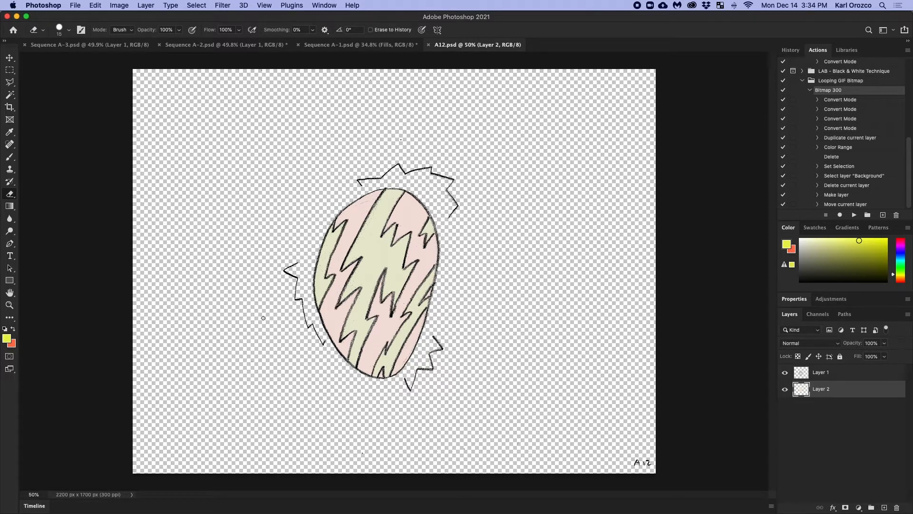
- Examine the outlines and the transparent area around the striped rock in A12.psd, both close up and as a whole
{"action": "scroll", "coordinate": [561, 328], "scroll_direction": "up", "scroll_amount": 10}
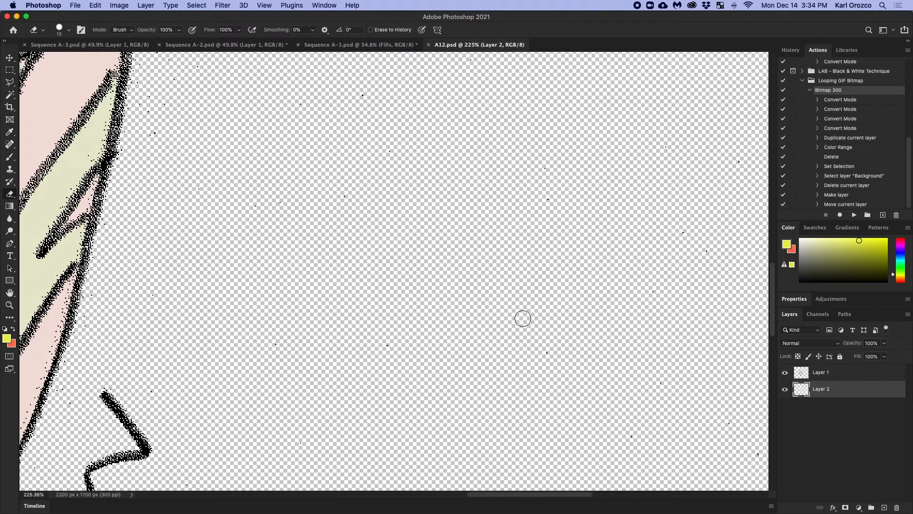
{"action": "scroll", "coordinate": [399, 313], "scroll_direction": "up", "scroll_amount": 3}
{"action": "scroll", "coordinate": [394, 312], "scroll_direction": "down", "scroll_amount": 10}
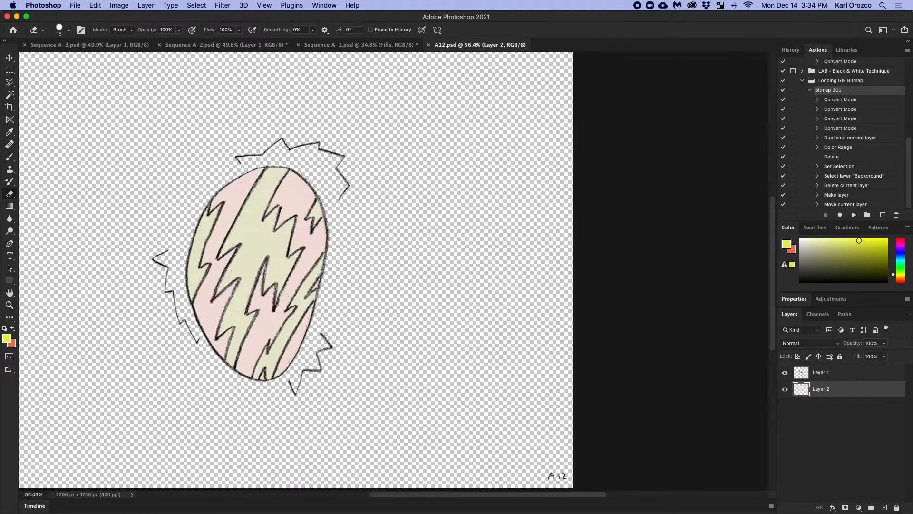
{"action": "scroll", "coordinate": [394, 314], "scroll_direction": "left", "scroll_amount": 3}
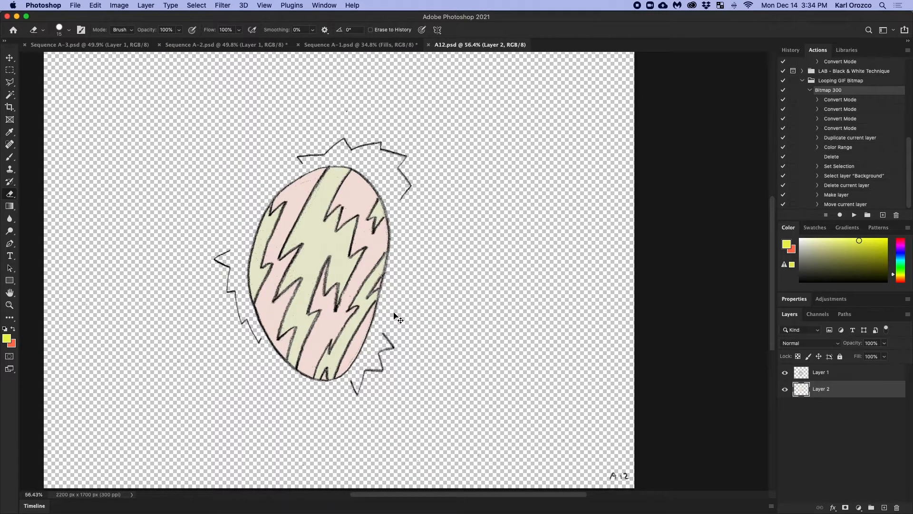
{"action": "scroll", "coordinate": [394, 314], "scroll_direction": "left", "scroll_amount": 2}
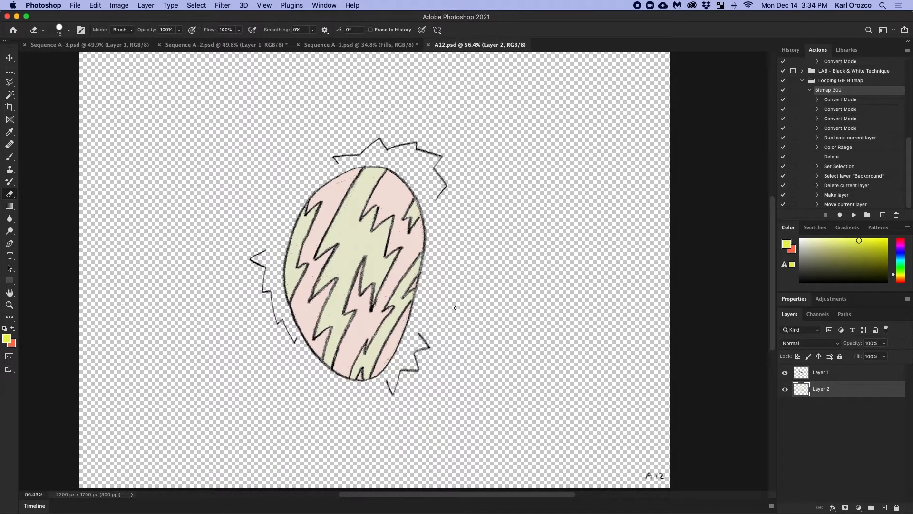
{"action": "scroll", "coordinate": [456, 308], "scroll_direction": "down", "scroll_amount": 1}
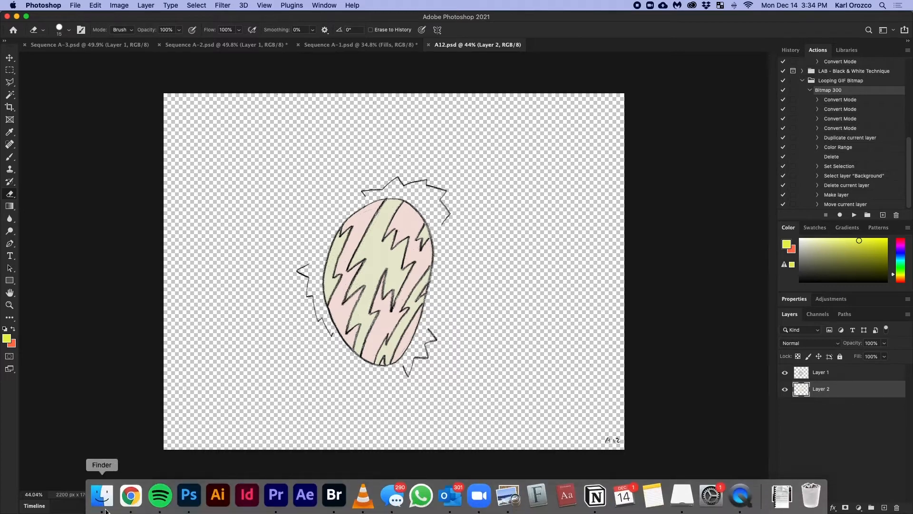
- Preview A12.psd and its neighbouring frames in Finder, and return to Sequence A-1.psd in Photoshop
{"action": "left_click", "coordinate": [99, 506]}
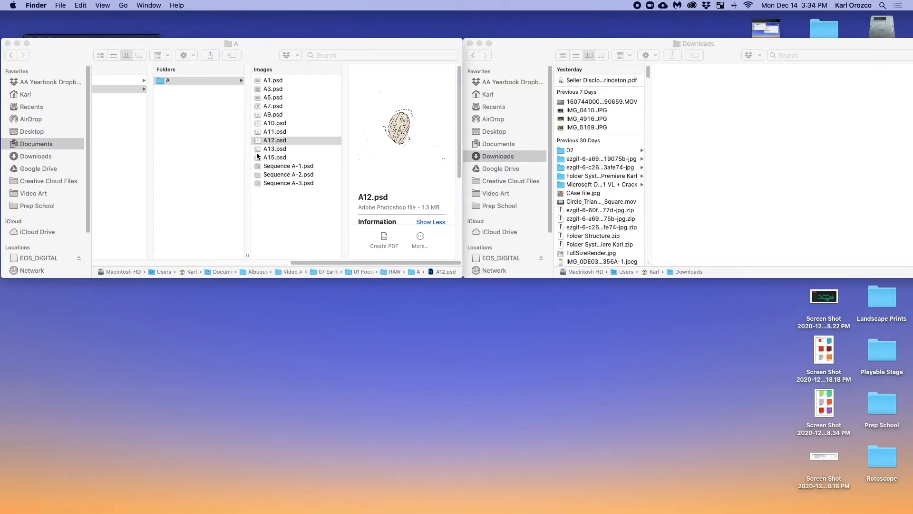
{"action": "left_click", "coordinate": [275, 141]}
{"action": "key", "text": "space"}
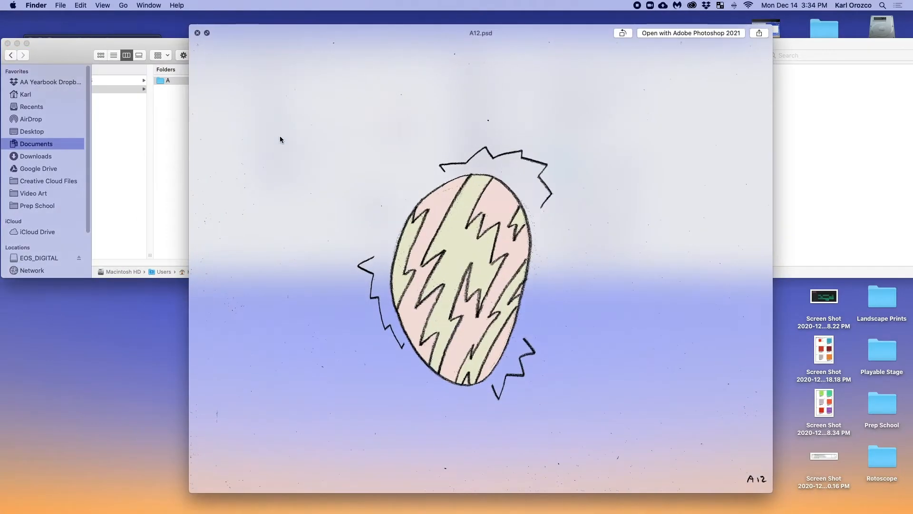
{"action": "key", "text": "Down"}
{"action": "key", "text": "Up"}
{"action": "key", "text": "Up"}
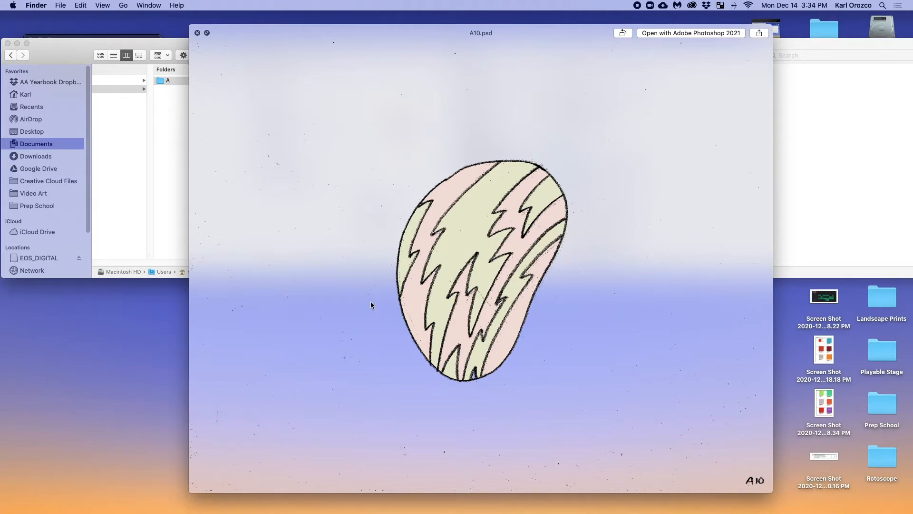
{"action": "key", "text": "space"}
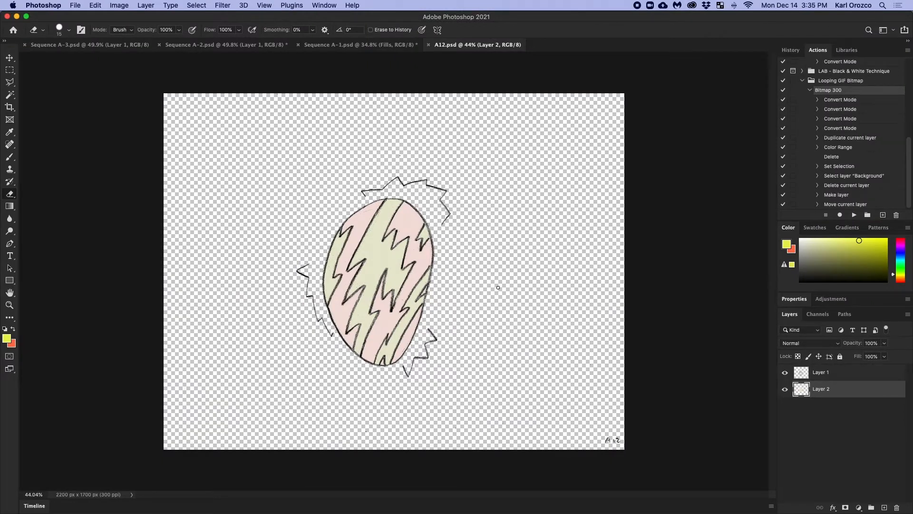
{"action": "left_click", "coordinate": [336, 49]}
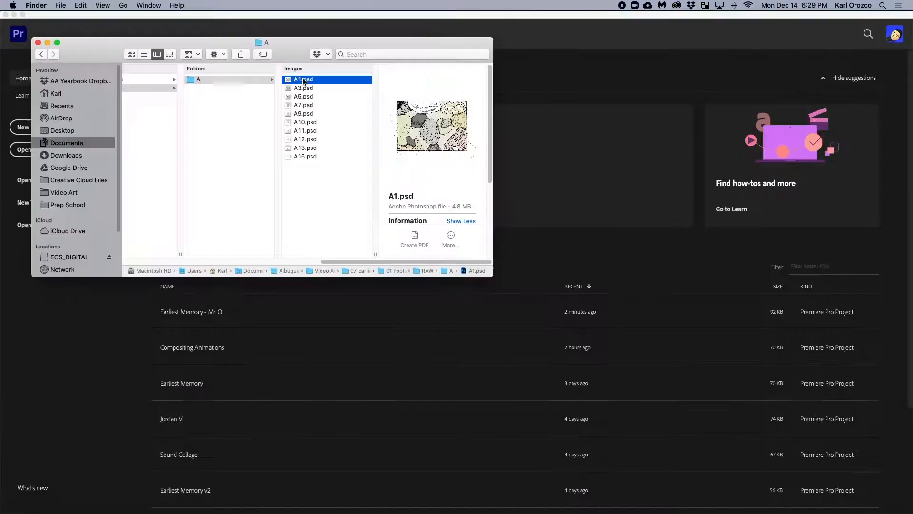
- Preview the colored PSD frames in the RAW A folder from A1.psd through A15.psd, going back to A10.psd
{"action": "key", "text": "space"}
{"action": "key", "text": "Down"}
{"action": "key", "text": "Down"}
{"action": "key", "text": "Down"}
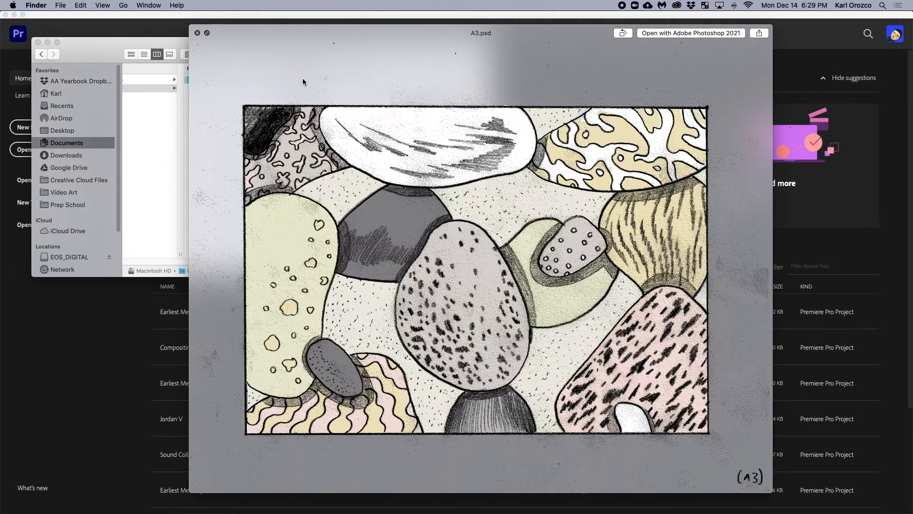
{"action": "key", "text": "Down"}
{"action": "key", "text": "Down"}
{"action": "key", "text": "Down"}
{"action": "key", "text": "Down"}
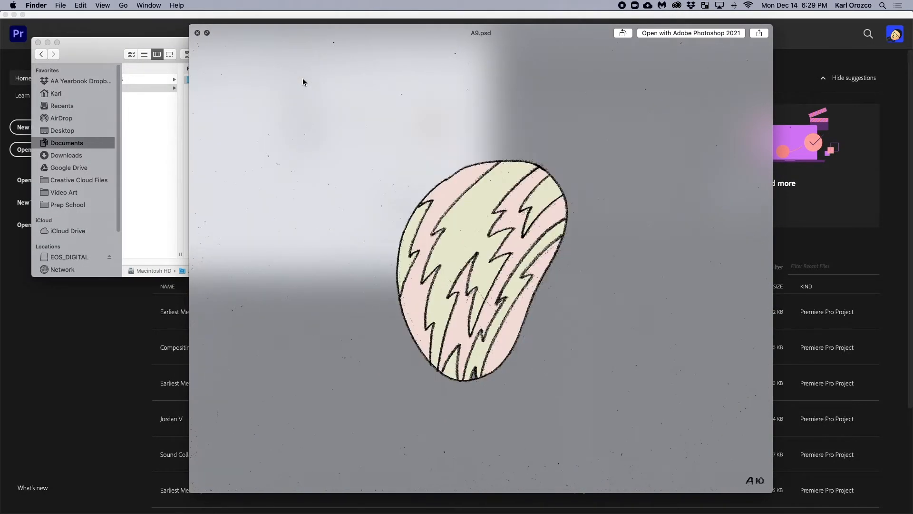
{"action": "key", "text": "Down"}
{"action": "key", "text": "Down"}
{"action": "key", "text": "Down"}
{"action": "key", "text": "Down"}
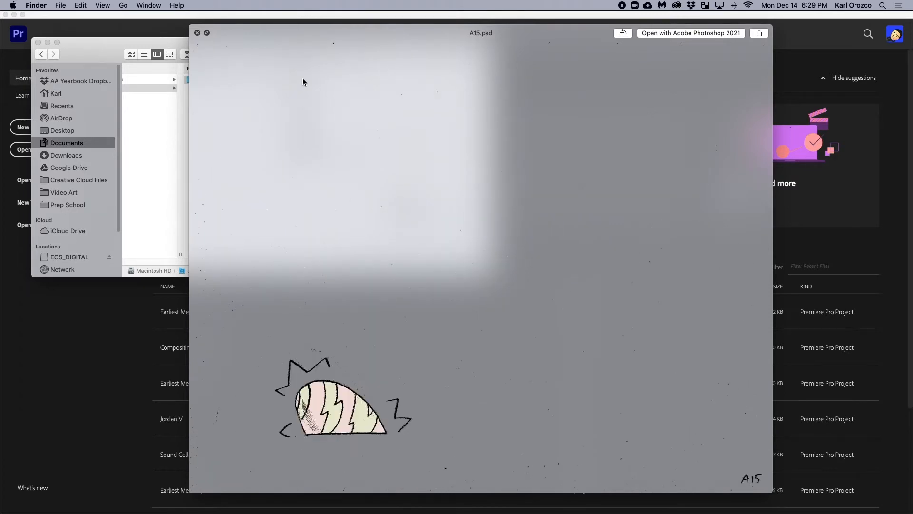
{"action": "key", "text": "Up"}
{"action": "key", "text": "Up"}
{"action": "key", "text": "Up"}
{"action": "key", "text": "Up"}
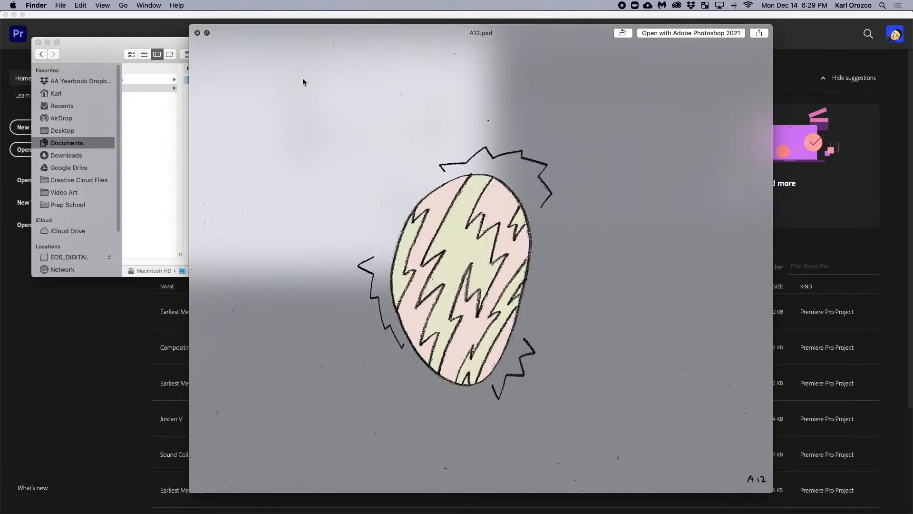
{"action": "key", "text": "Up"}
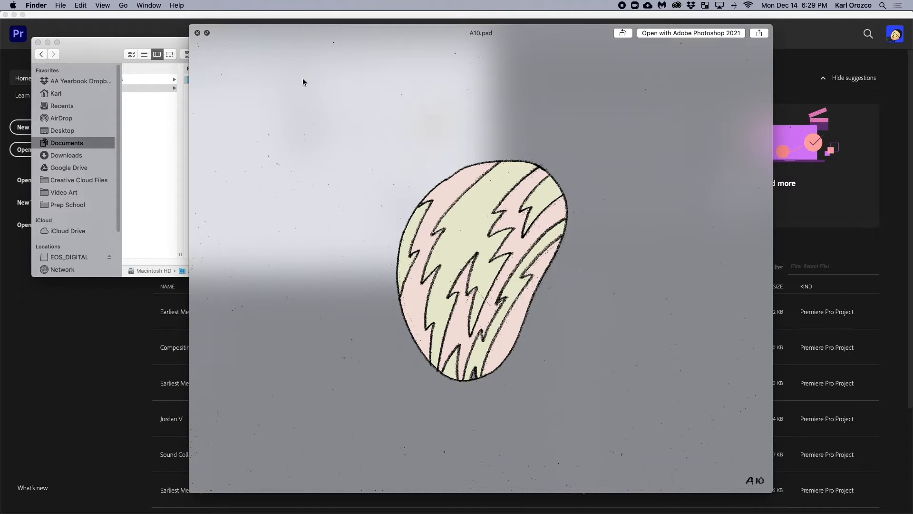
{"action": "key", "text": "space"}
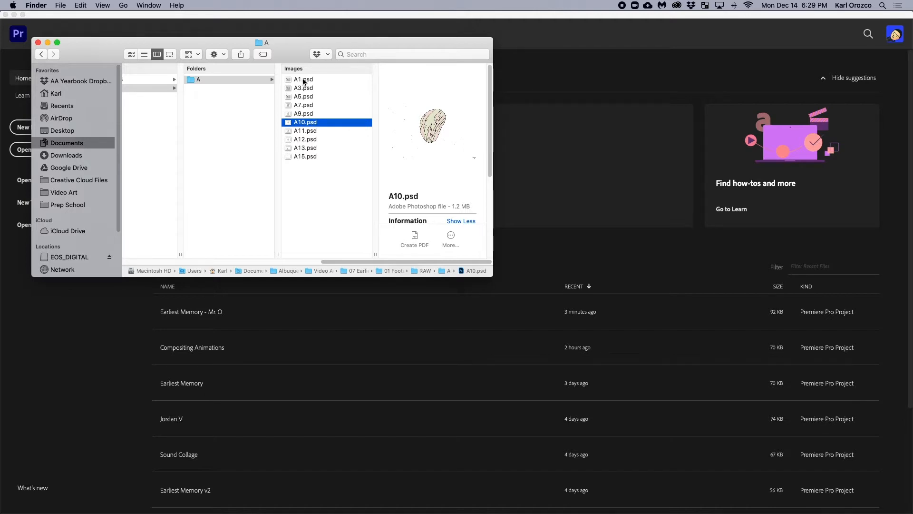
{"action": "key", "text": "Up"}
{"action": "key", "text": "Up"}
{"action": "key", "text": "Up"}
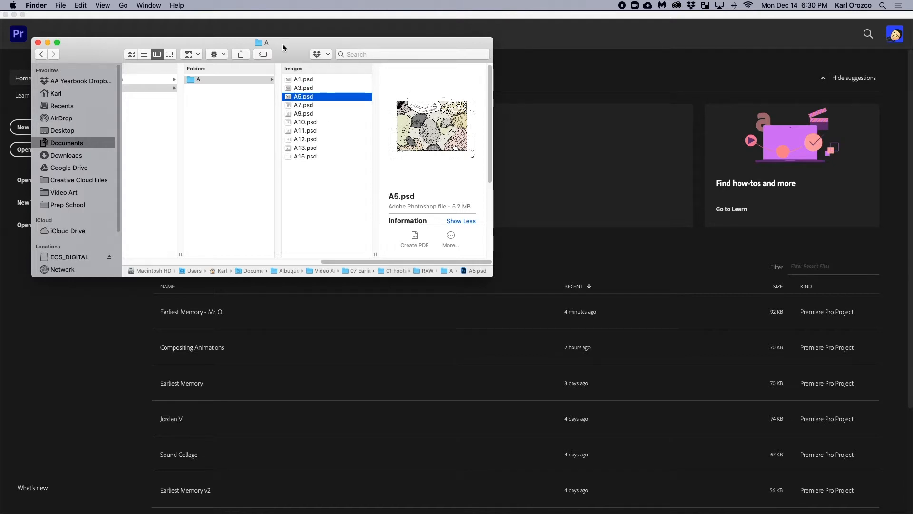
- Show the parent folders in Finder, select the A folder inside RAW, and move the window aside
{"action": "left_click_drag", "start_coordinate": [281, 41], "coordinate": [390, 43]}
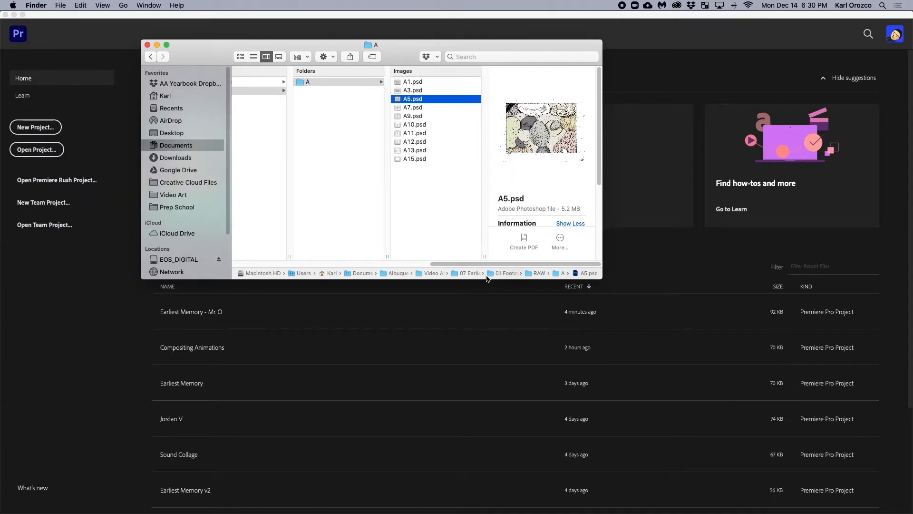
{"action": "left_click_drag", "start_coordinate": [482, 264], "coordinate": [426, 264]}
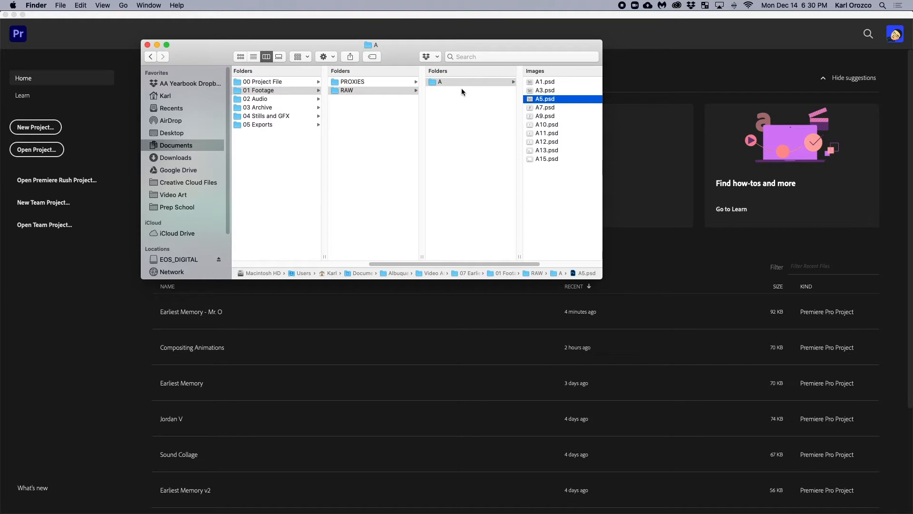
{"action": "left_click", "coordinate": [472, 82]}
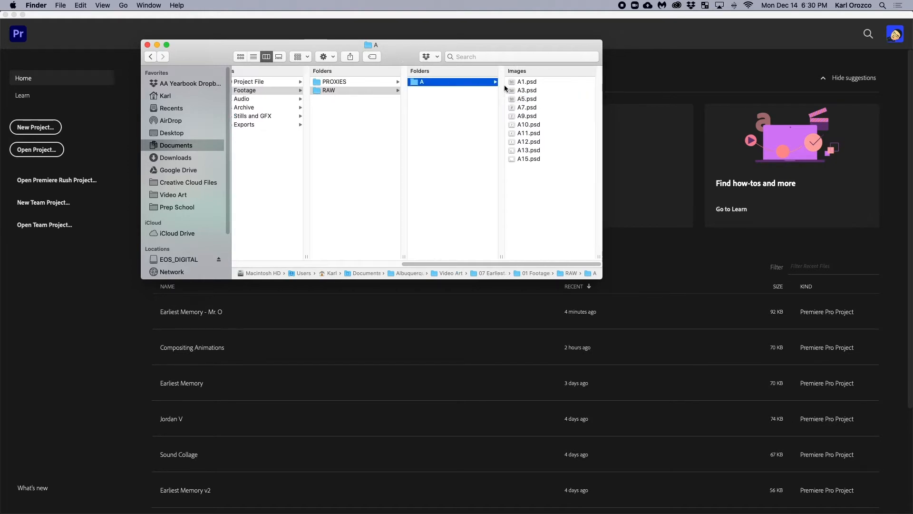
{"action": "left_click_drag", "start_coordinate": [473, 50], "coordinate": [554, 36]}
- Create a Premiere Pro project called Demo, stored in the 00 Project File folder of 07 Earliest Memory
{"action": "left_click", "coordinate": [210, 256]}
{"action": "left_click", "coordinate": [36, 127]}
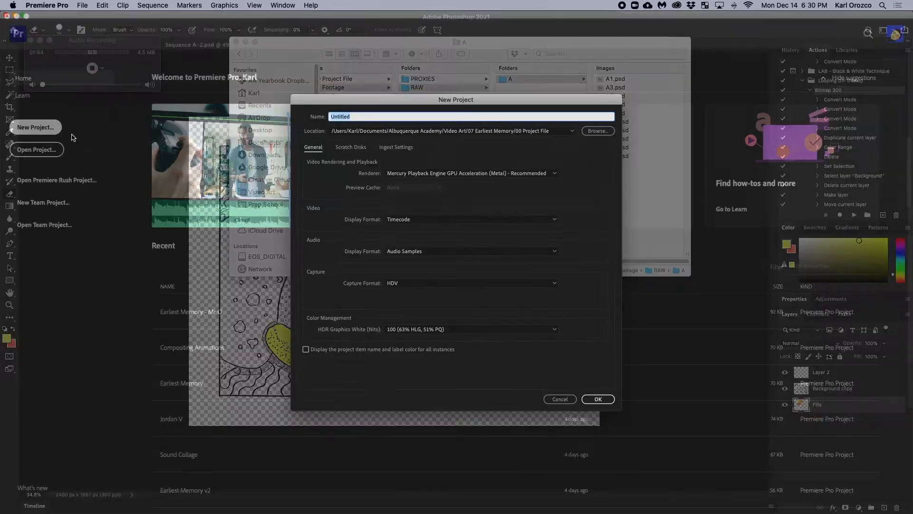
{"action": "left_click", "coordinate": [604, 132]}
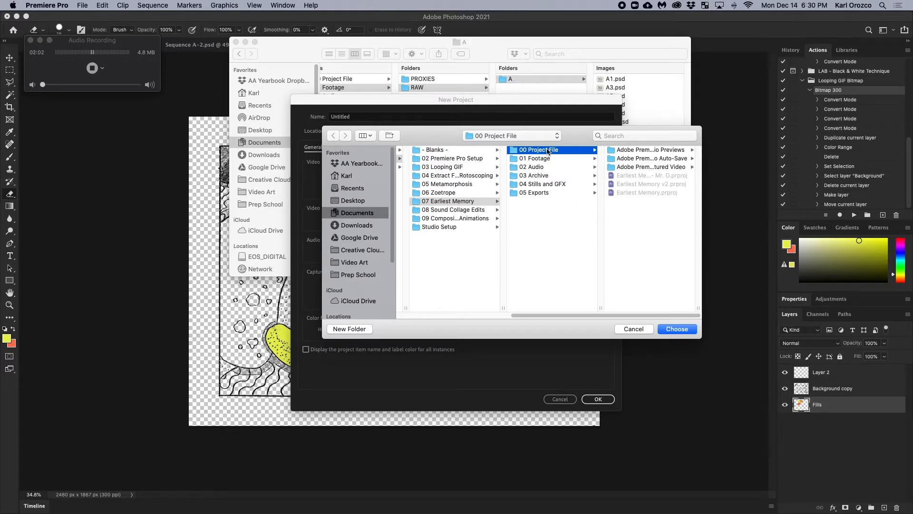
{"action": "left_click", "coordinate": [692, 330]}
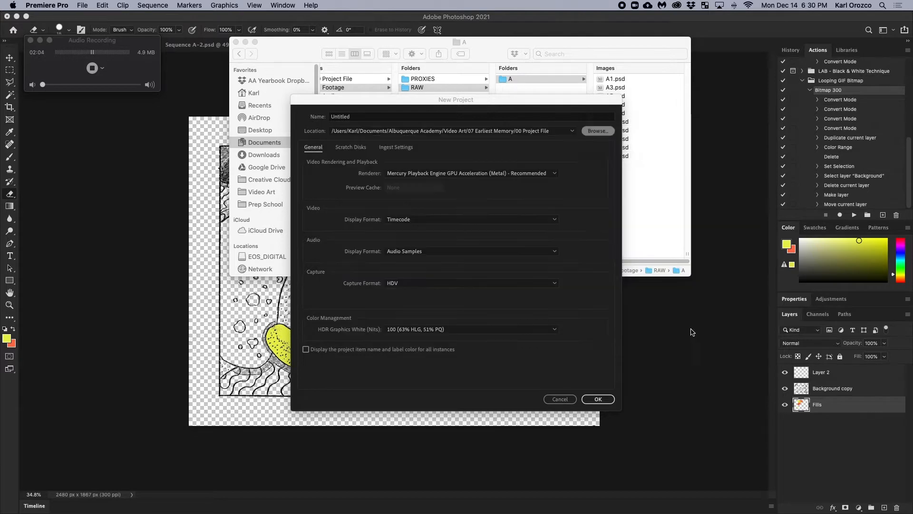
{"action": "left_click", "coordinate": [428, 117]}
{"action": "key", "text": "super+a"}
{"action": "type", "text": "Demo"}
{"action": "key", "text": "Return"}
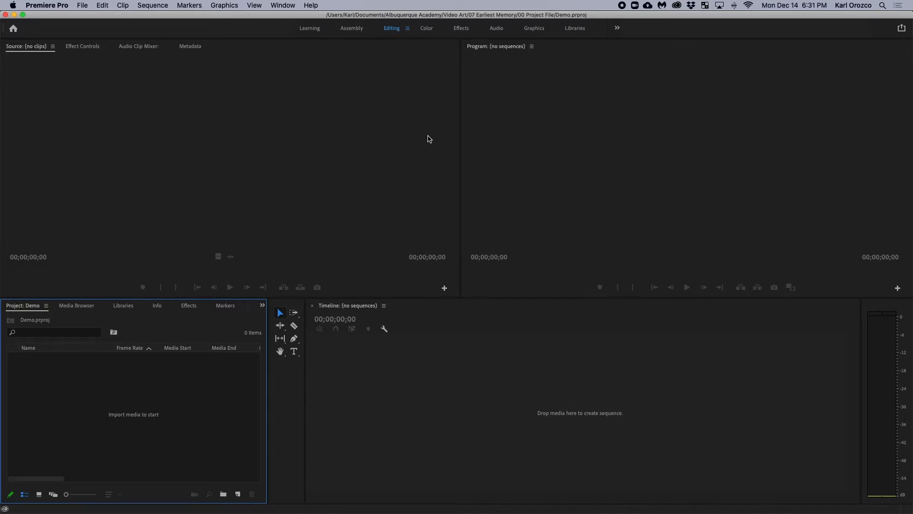
- Open the Timeline settings in the application preferences
{"action": "left_click", "coordinate": [87, 4]}
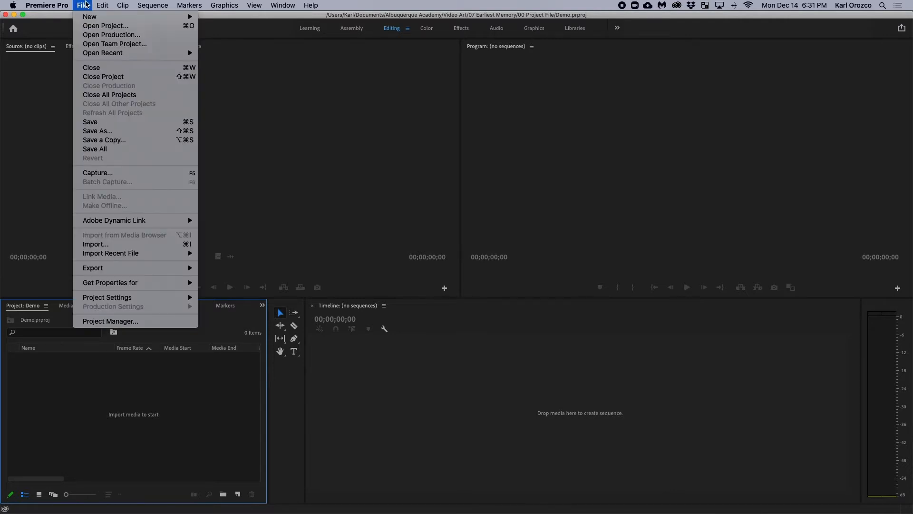
{"action": "mouse_move", "coordinate": [64, 5]}
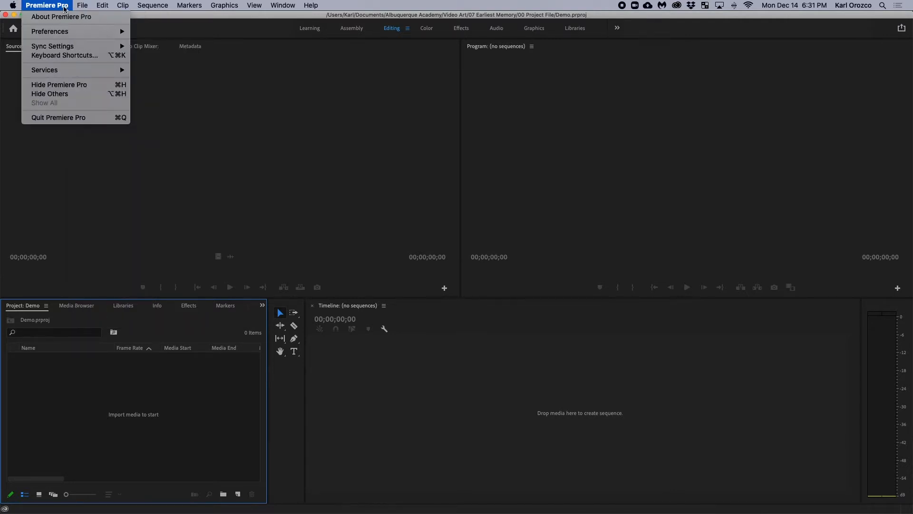
{"action": "mouse_move", "coordinate": [74, 33]}
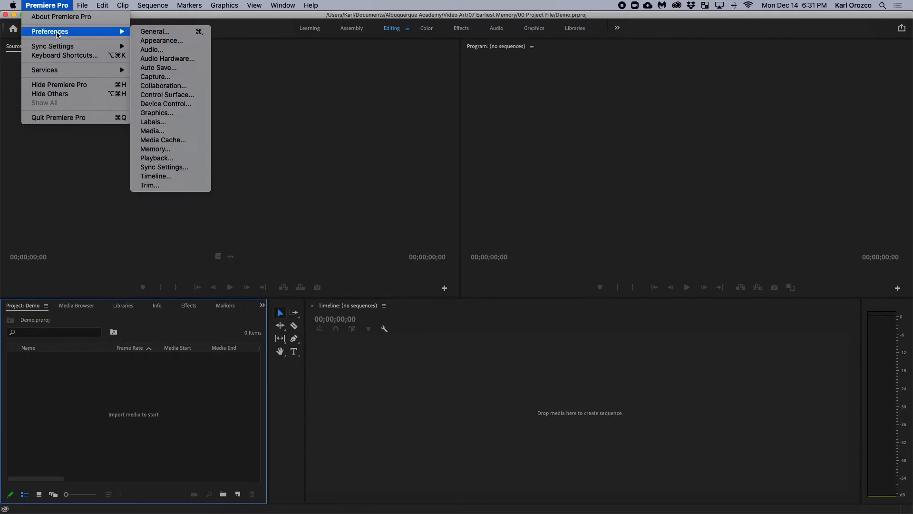
{"action": "left_click", "coordinate": [156, 32]}
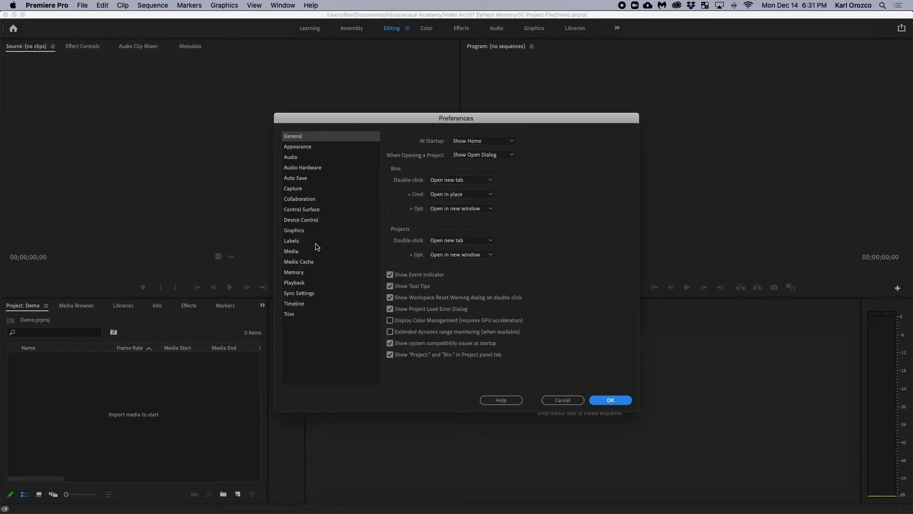
{"action": "left_click", "coordinate": [302, 305]}
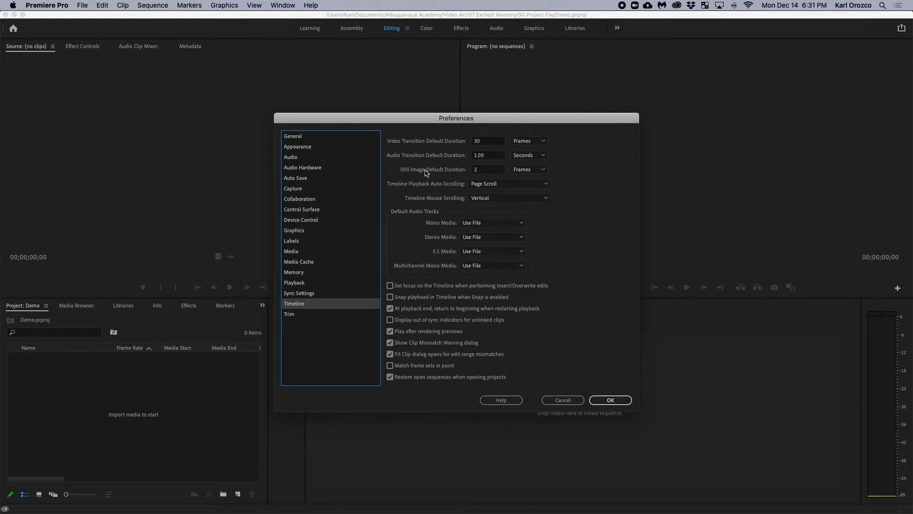
- Try a still image default duration of 150 frames
{"action": "left_click", "coordinate": [482, 171]}
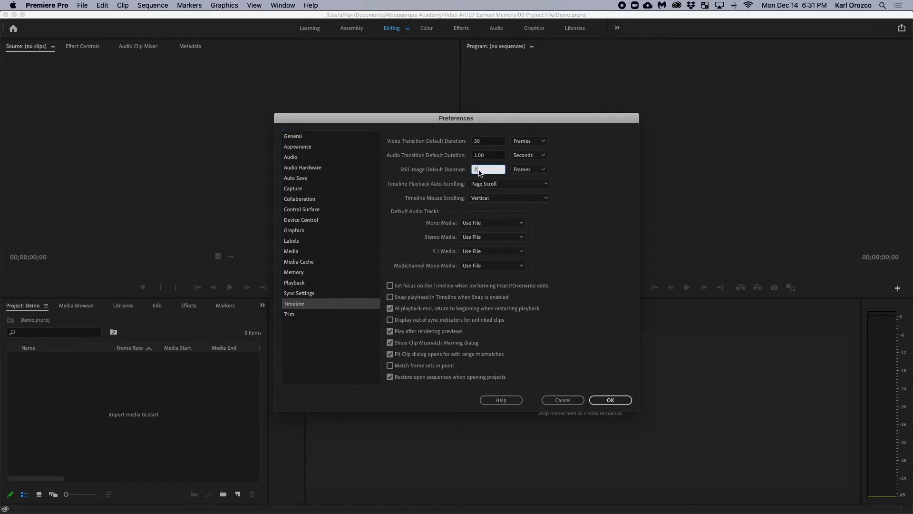
{"action": "key", "text": "BackSpace"}
{"action": "type", "text": "150"}
- Set the still image default duration to 2 frames and accept the preferences
{"action": "double_click", "coordinate": [486, 169]}
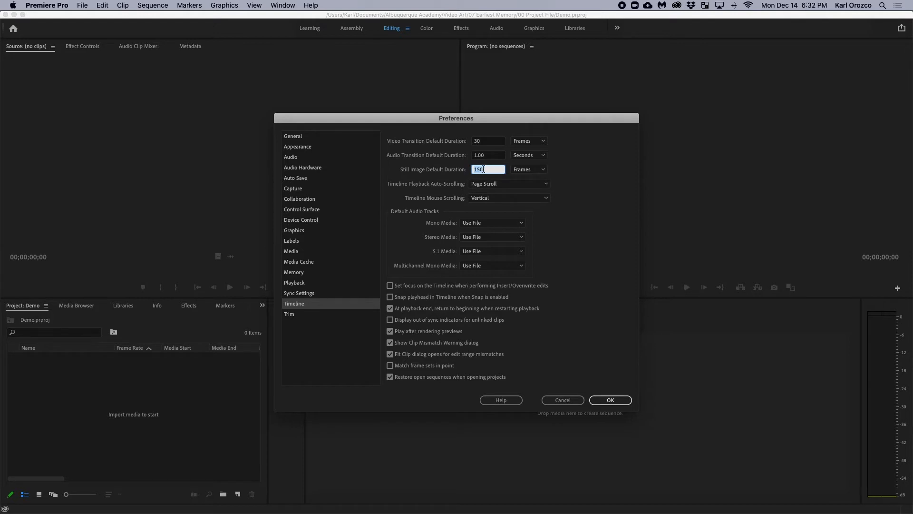
{"action": "type", "text": "2"}
{"action": "left_click", "coordinate": [610, 400]}
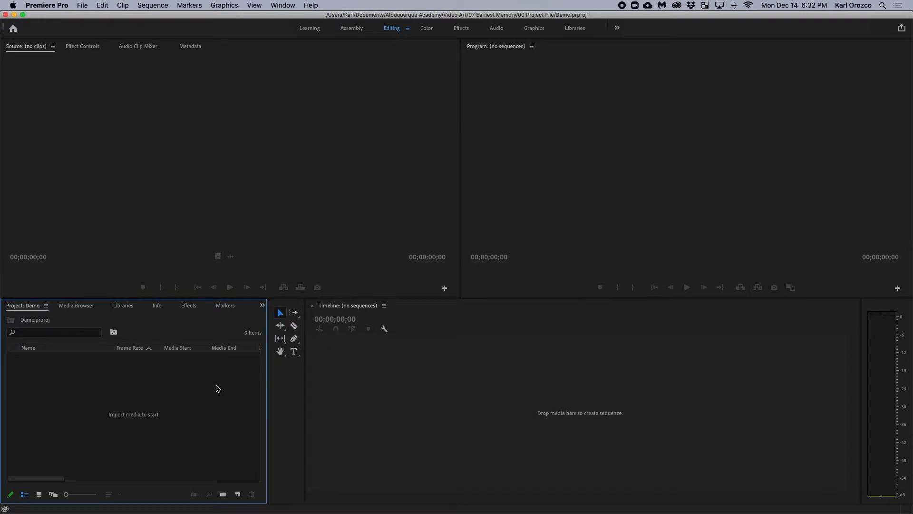
- Import Sound Collage v2.mp3 from the Music folder inside 02 Audio of 07 Earliest Memory
{"action": "double_click", "coordinate": [167, 398]}
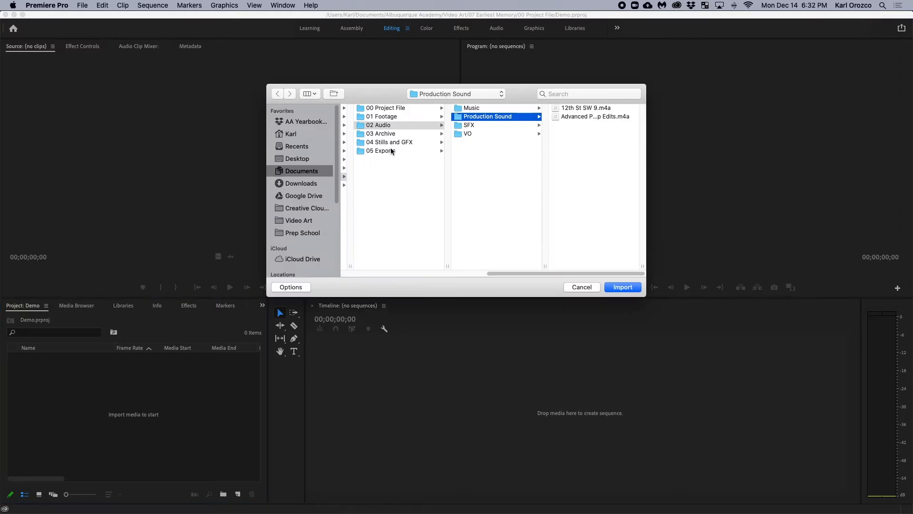
{"action": "scroll", "coordinate": [526, 274], "scroll_direction": "left", "scroll_amount": 10}
{"action": "left_click", "coordinate": [468, 160]}
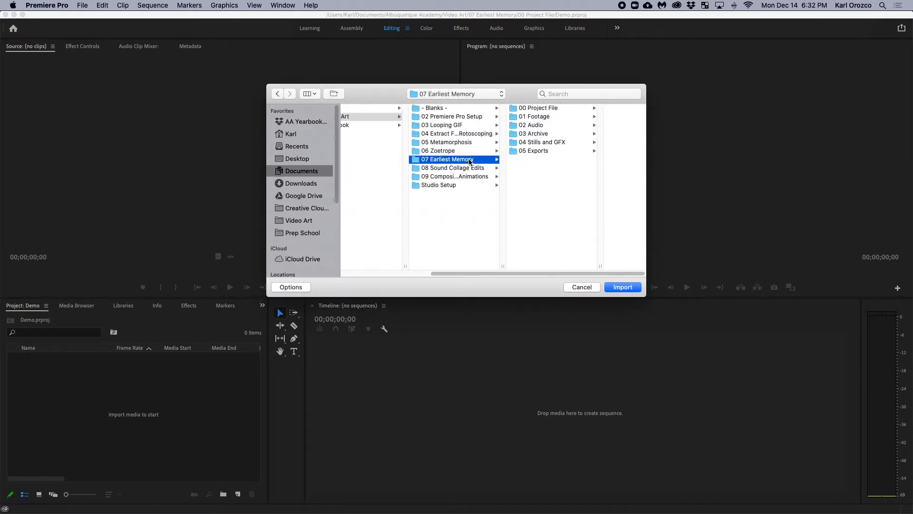
{"action": "left_click", "coordinate": [537, 125]}
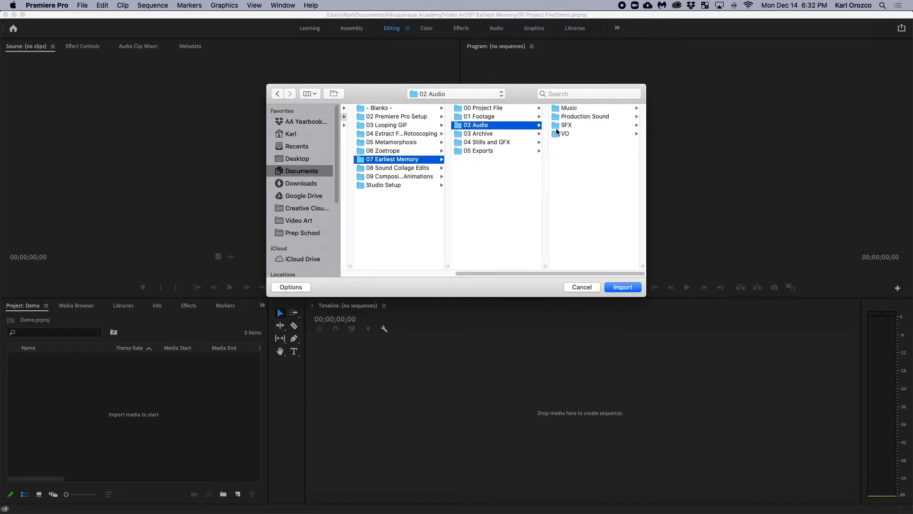
{"action": "left_click", "coordinate": [574, 108]}
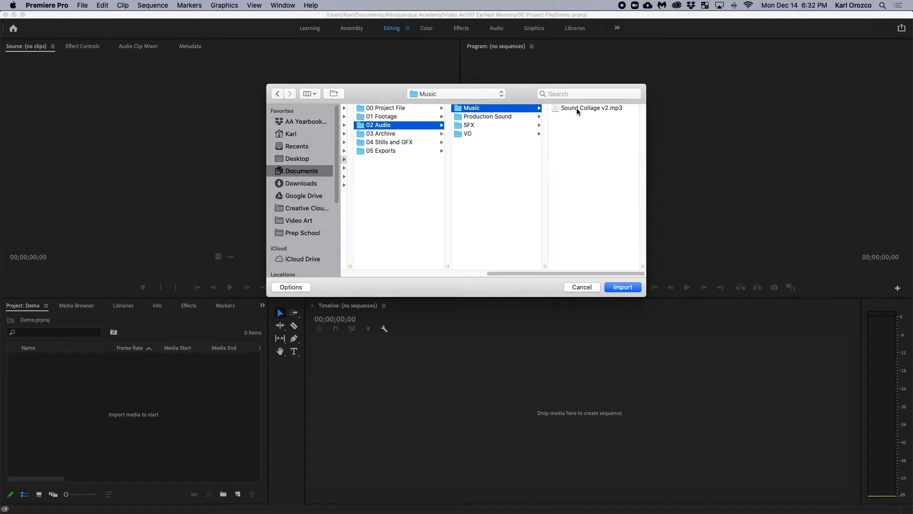
{"action": "left_click", "coordinate": [577, 108]}
{"action": "left_click", "coordinate": [622, 287]}
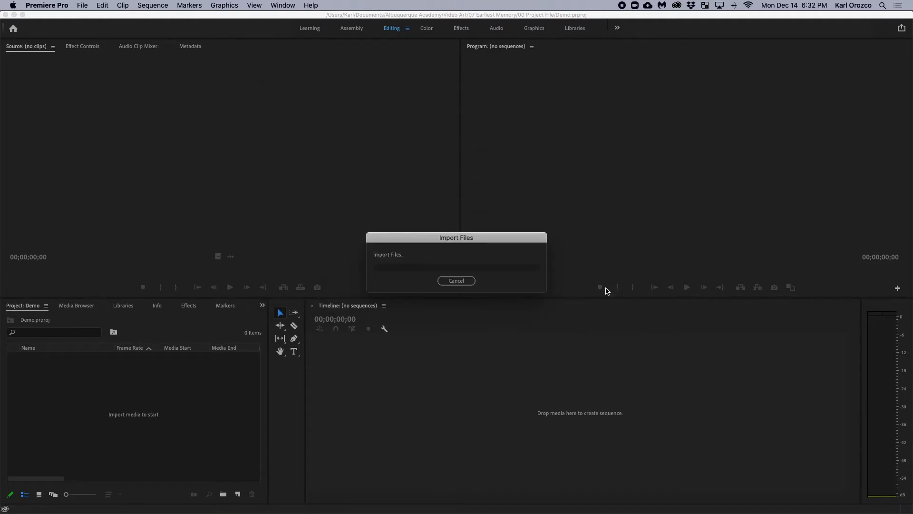
- Create a sequence from the imported Sound Collage v2.mp3 clip, with the audio starting at the beginning of the timeline
{"action": "left_click_drag", "start_coordinate": [56, 360], "coordinate": [388, 387]}
{"action": "key", "text": "="}
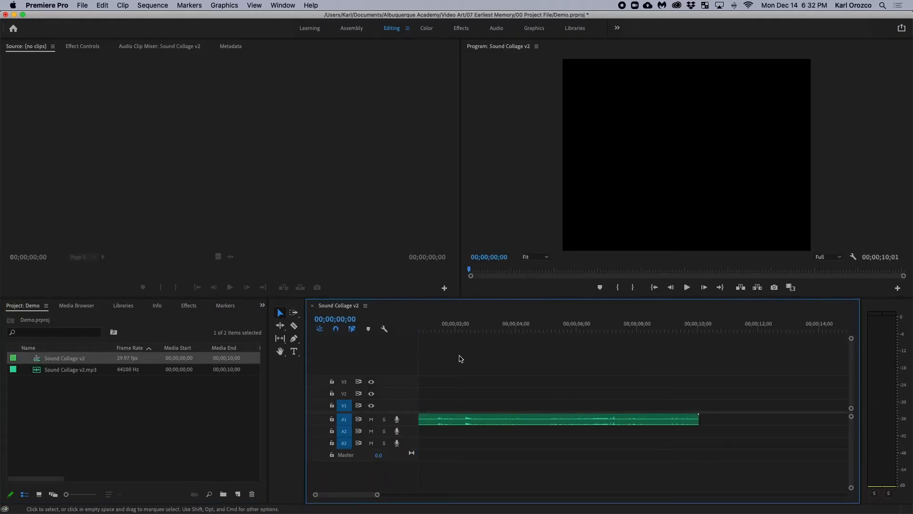
{"action": "key", "text": "-"}
{"action": "key", "text": "="}
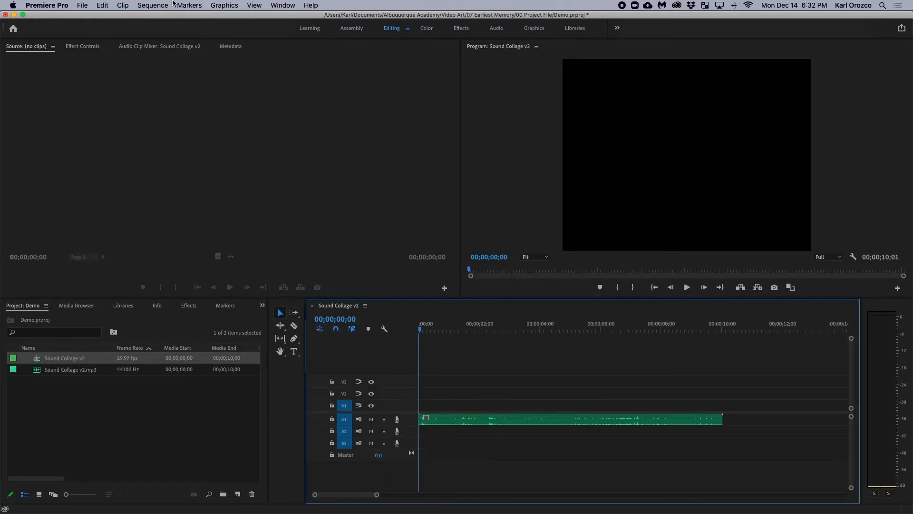
- Set the Sound Collage v2 sequence's timebase to 24.00 frames/second and accept the change
{"action": "left_click", "coordinate": [152, 6]}
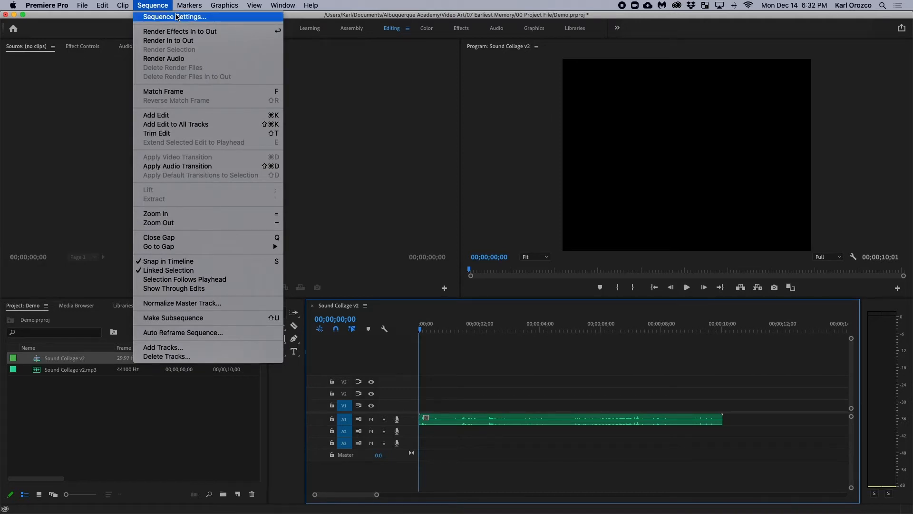
{"action": "left_click", "coordinate": [177, 17]}
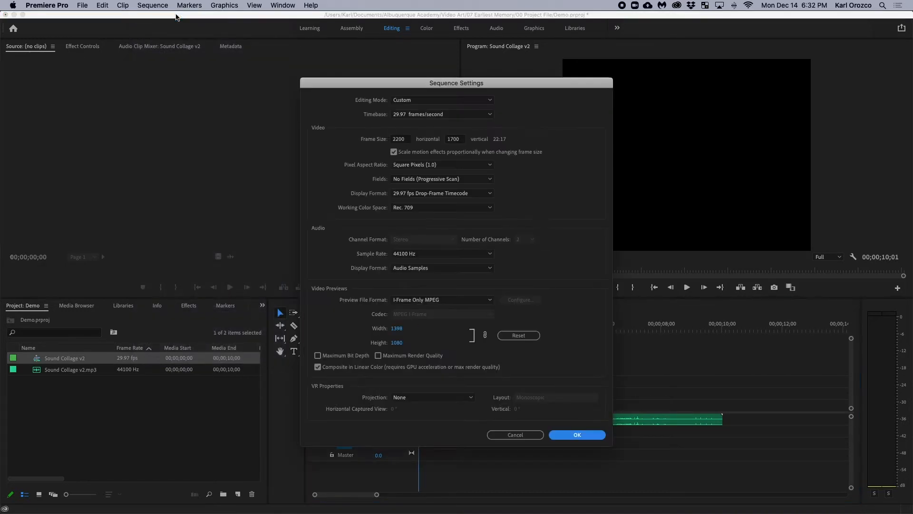
{"action": "left_click", "coordinate": [400, 119]}
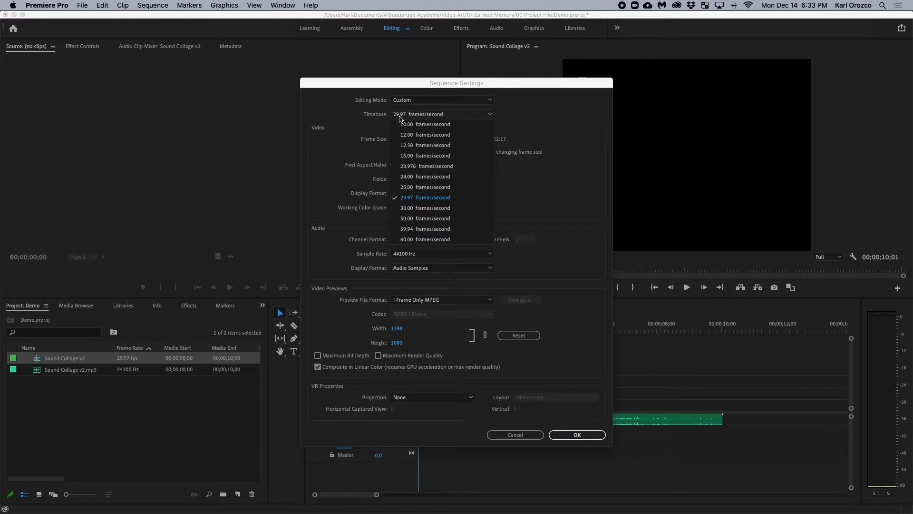
{"action": "left_click", "coordinate": [425, 179]}
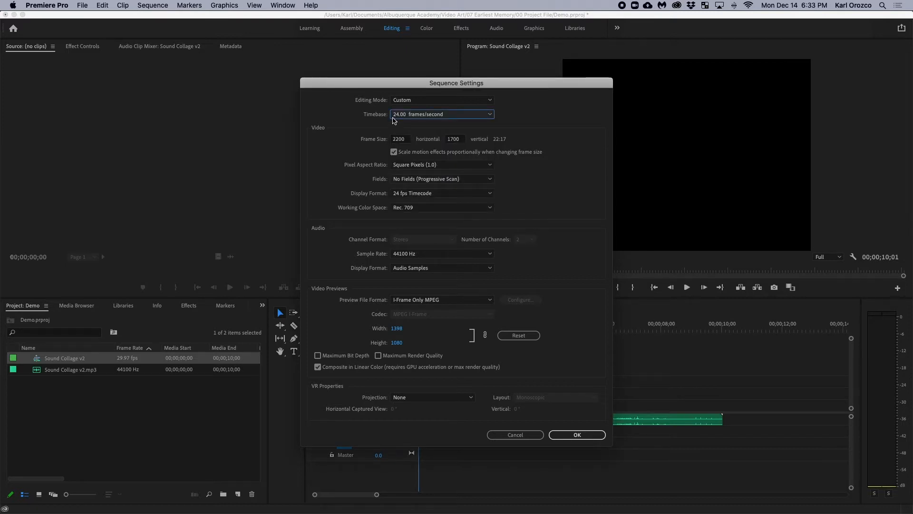
{"action": "left_click", "coordinate": [578, 434]}
{"action": "left_click", "coordinate": [585, 436]}
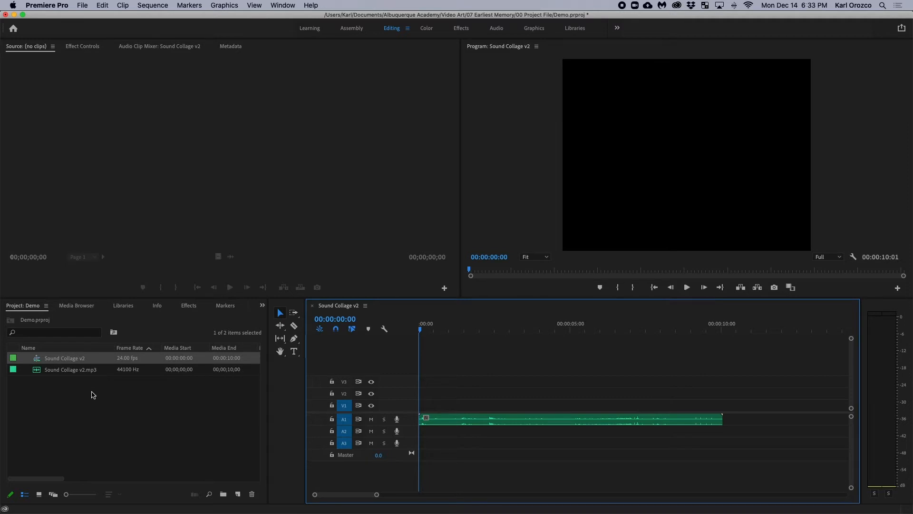
- Start importing the whole A folder of PSD frames from 01 Footage > RAW in 07 Earliest Memory
{"action": "double_click", "coordinate": [62, 417]}
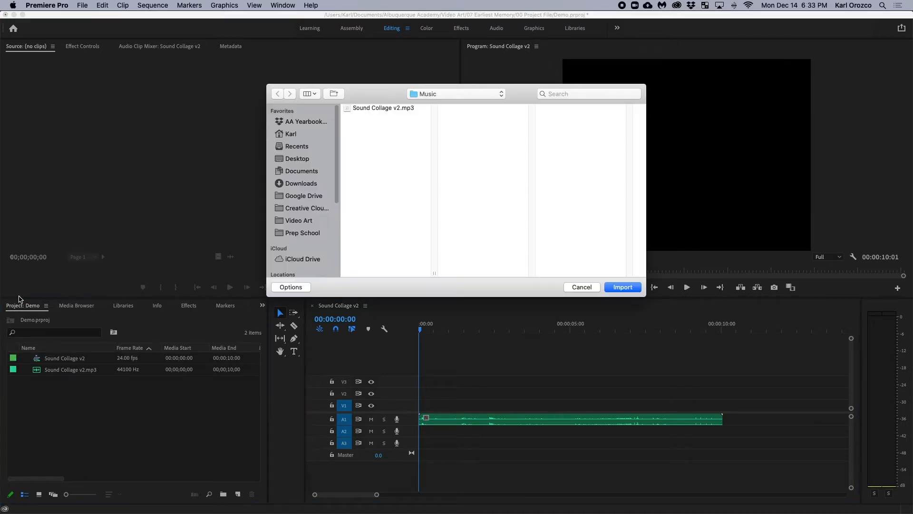
{"action": "left_click", "coordinate": [448, 94]}
{"action": "left_click", "coordinate": [455, 114]}
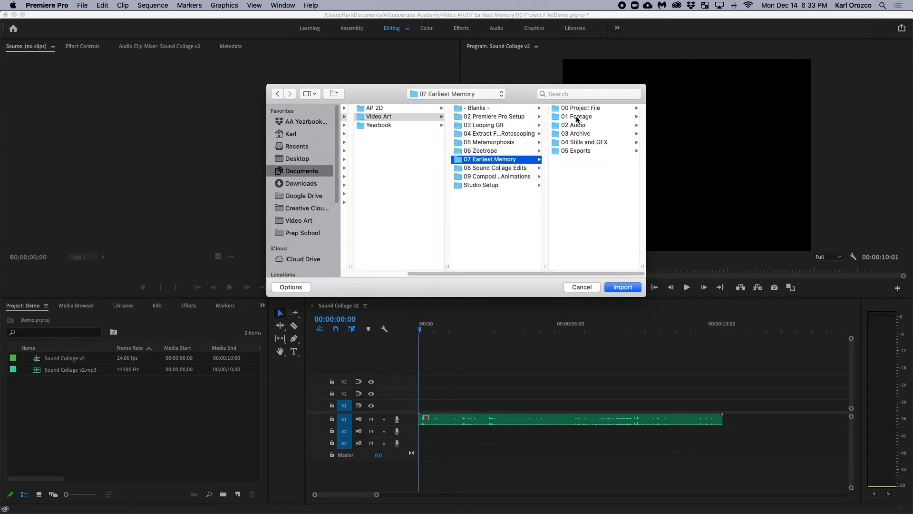
{"action": "left_click", "coordinate": [577, 118]}
{"action": "left_click", "coordinate": [575, 117]}
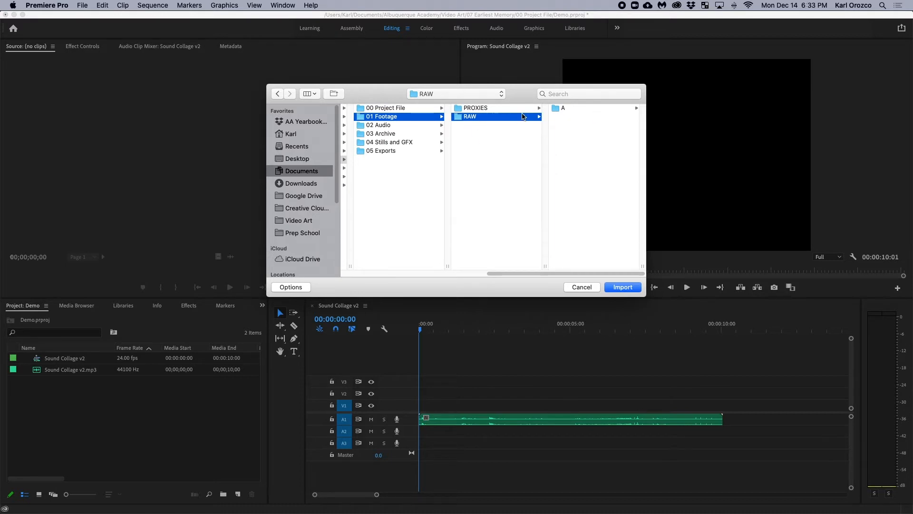
{"action": "left_click", "coordinate": [579, 107]}
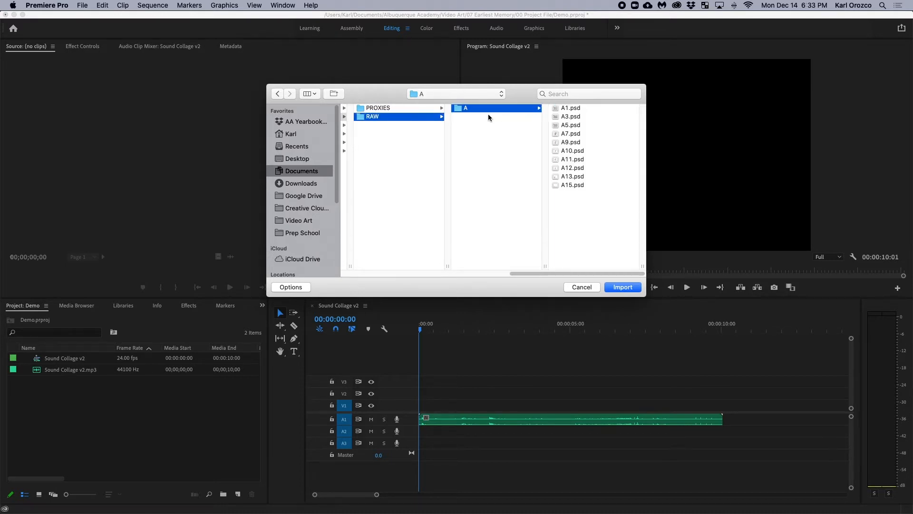
{"action": "left_click", "coordinate": [572, 116]}
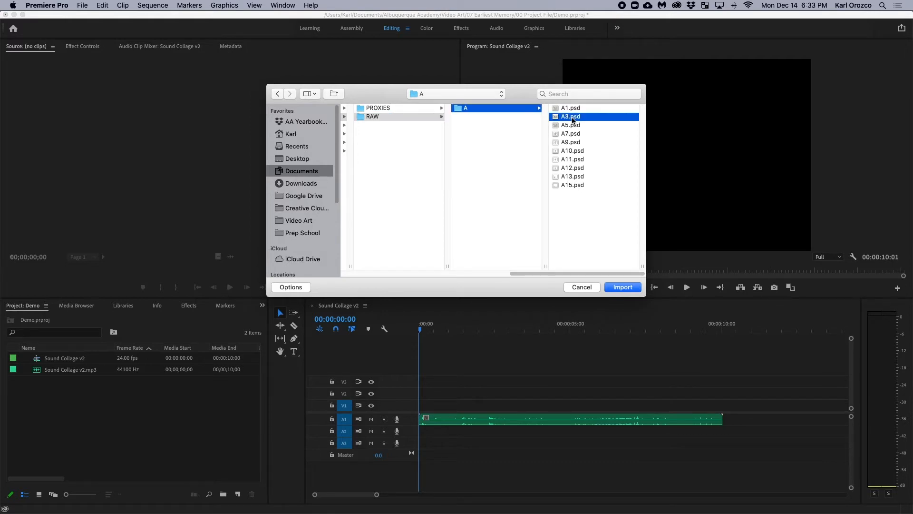
{"action": "left_click", "coordinate": [387, 108]}
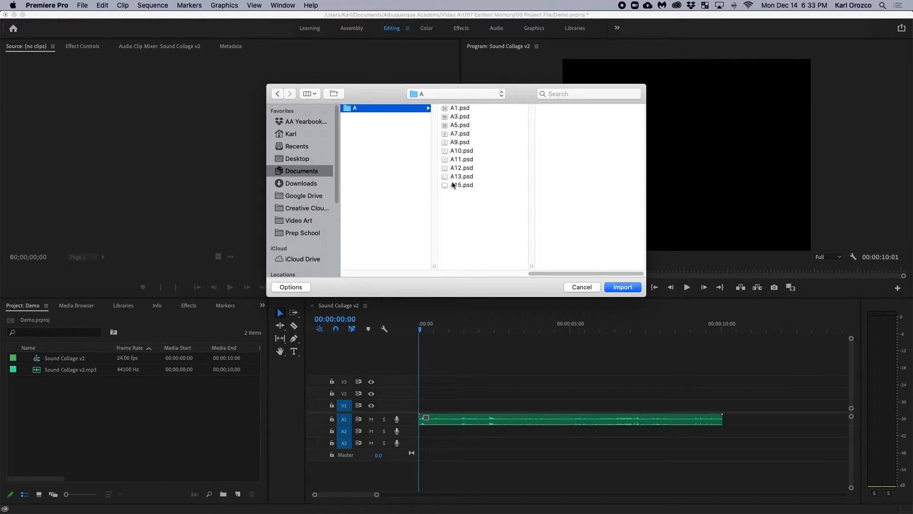
{"action": "left_click", "coordinate": [624, 287]}
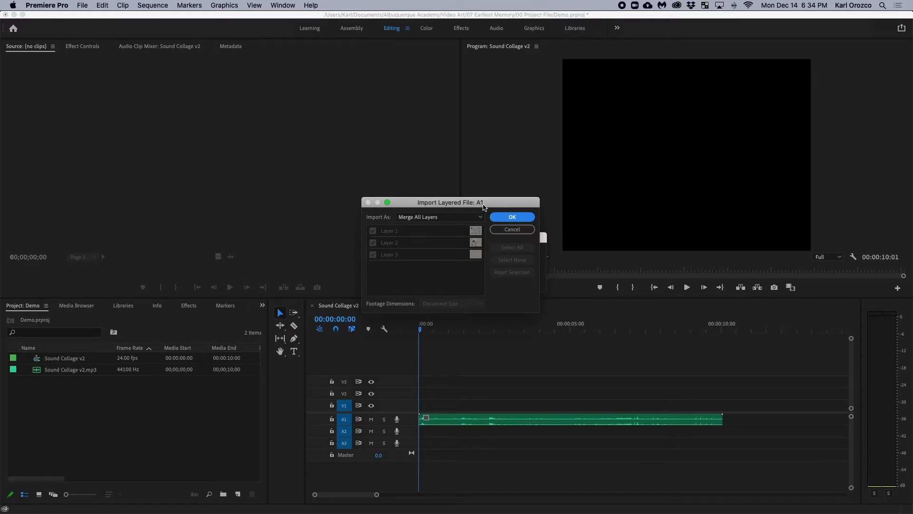
- Preview A1.psd from the RAW A folder in Finder and return to the layered file import in Premiere Pro
{"action": "mouse_move", "coordinate": [247, 508]}
{"action": "left_click", "coordinate": [108, 500]}
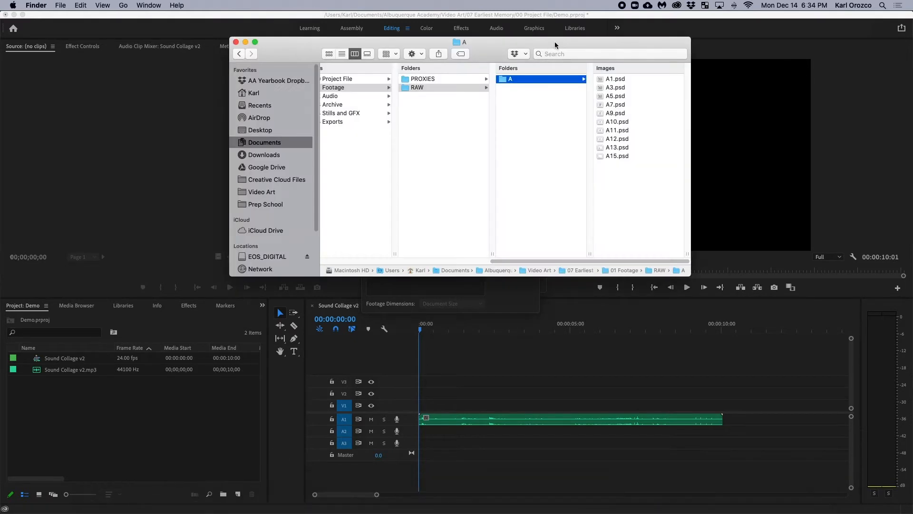
{"action": "left_click", "coordinate": [616, 77]}
{"action": "key", "text": "space"}
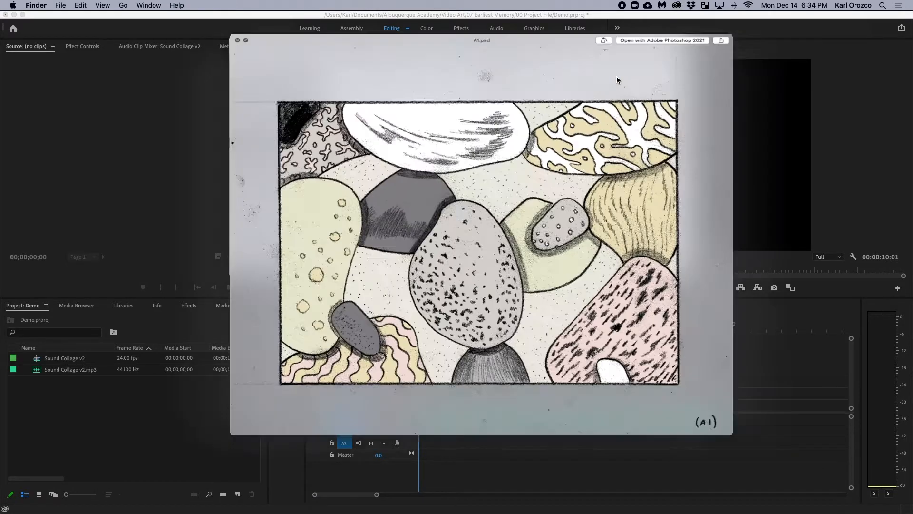
{"action": "key", "text": "space"}
{"action": "left_click_drag", "start_coordinate": [514, 79], "coordinate": [221, 161]}
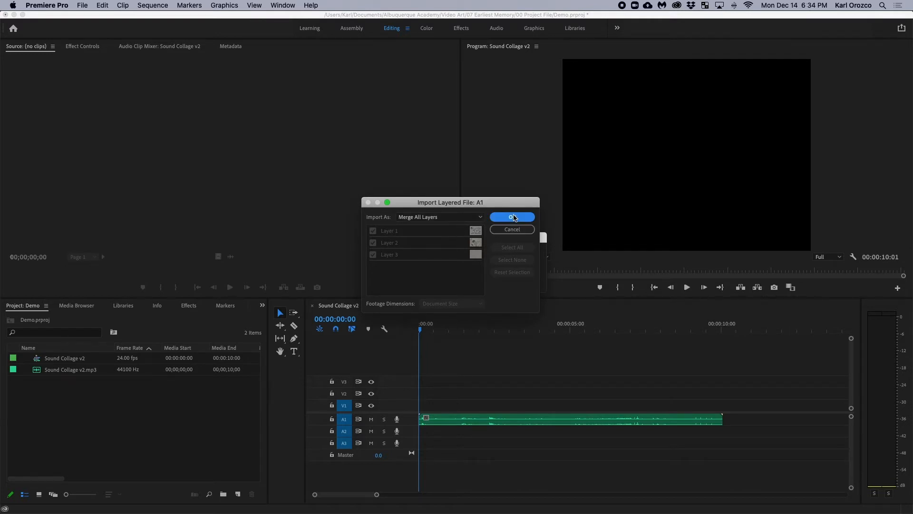
- Finish importing the A folder's layered PSD files with Merge All Layers for each file
{"action": "left_click", "coordinate": [515, 218]}
{"action": "left_click", "coordinate": [517, 219]}
{"action": "left_click", "coordinate": [517, 219]}
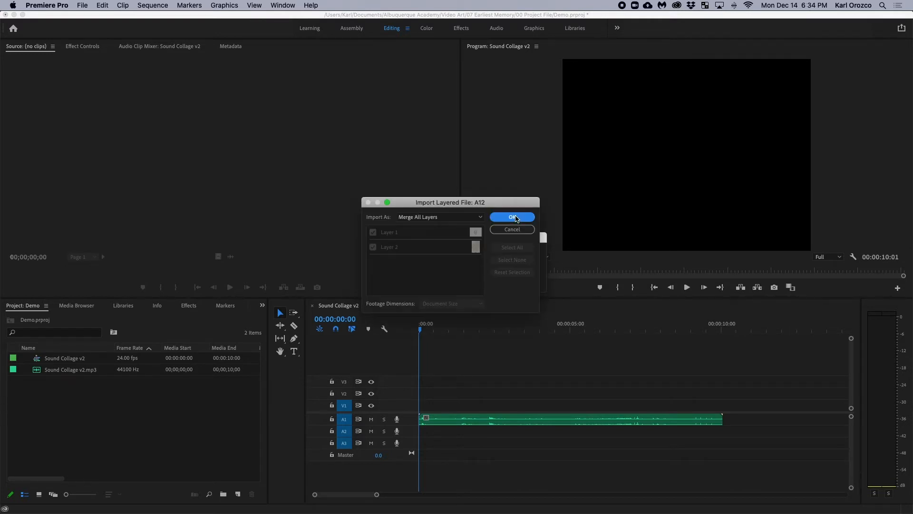
{"action": "left_click", "coordinate": [516, 218]}
{"action": "left_click", "coordinate": [517, 218]}
{"action": "left_click", "coordinate": [517, 219]}
{"action": "left_click", "coordinate": [517, 218]}
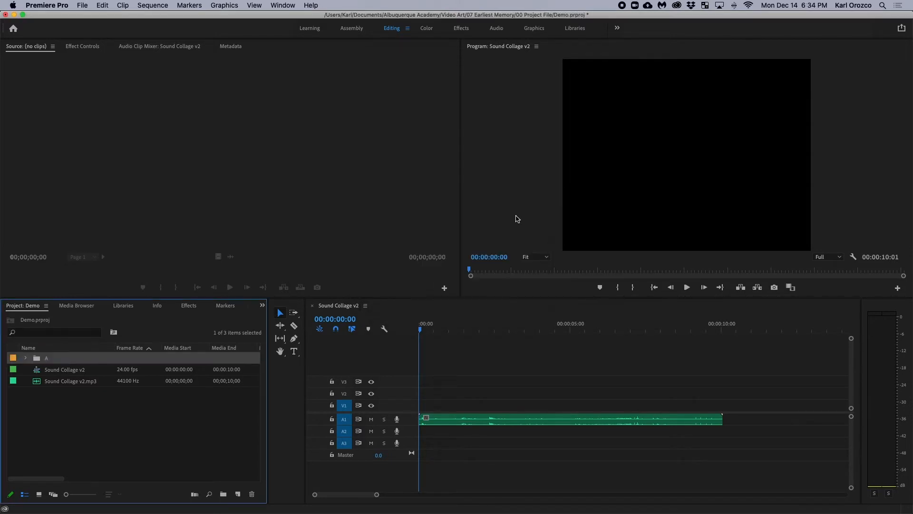
{"action": "left_click", "coordinate": [101, 450]}
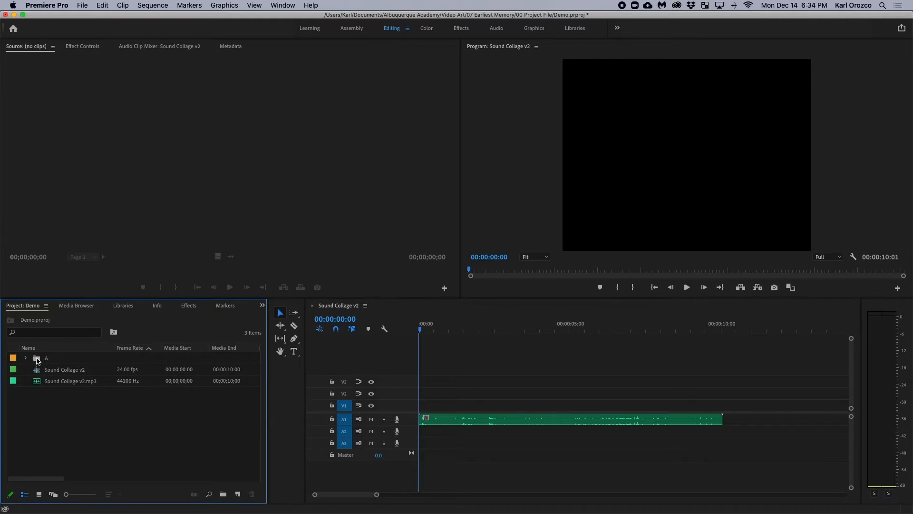
- Open the imported A bin and select A1.psd in it
{"action": "double_click", "coordinate": [37, 360]}
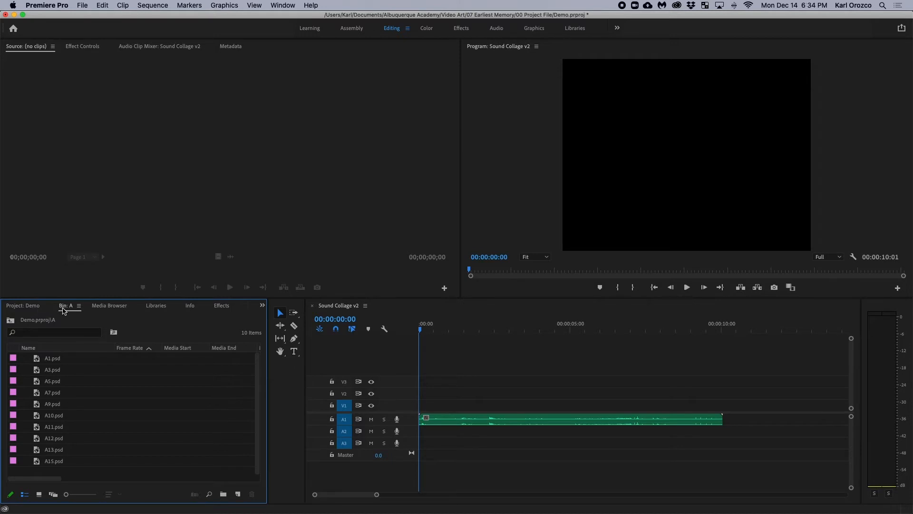
{"action": "left_click", "coordinate": [56, 436]}
{"action": "left_click", "coordinate": [69, 405]}
{"action": "left_click", "coordinate": [59, 357]}
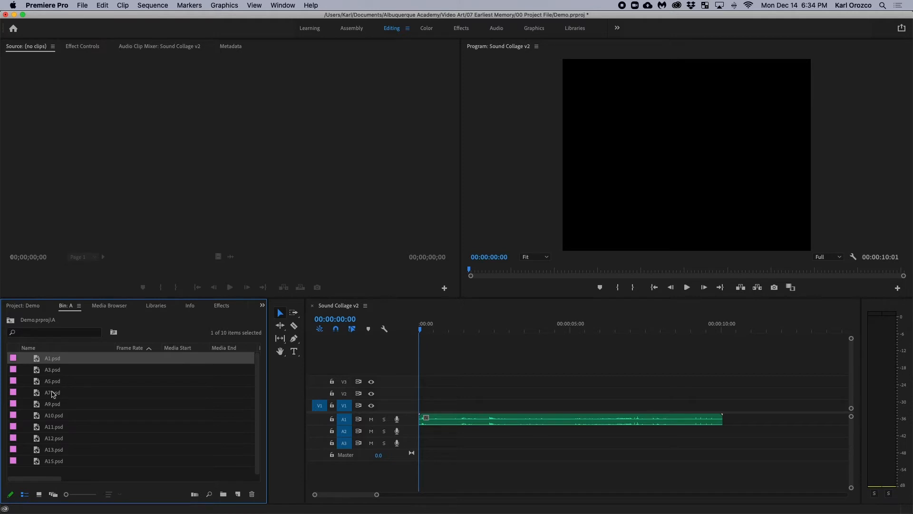
- Preview A1.psd, A3.psd and A5.psd one after another in the Source monitor
{"action": "left_click", "coordinate": [52, 359]}
{"action": "double_click", "coordinate": [128, 361]}
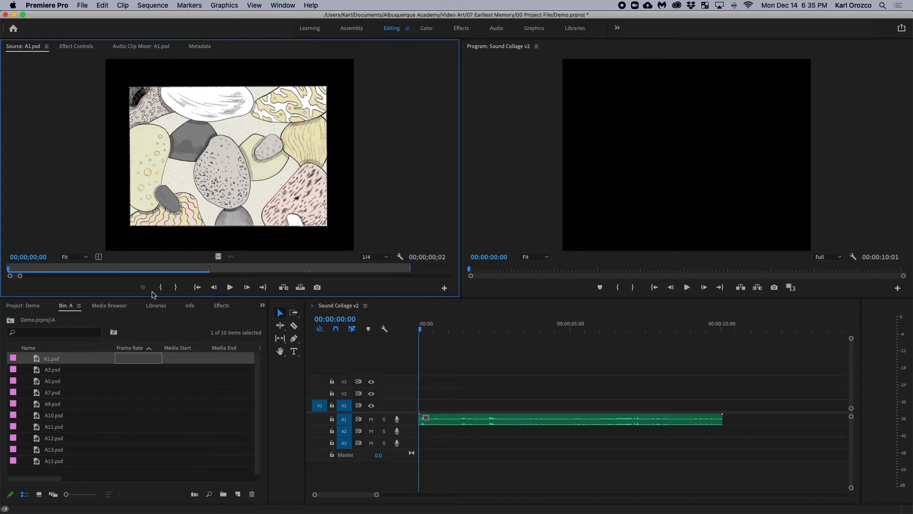
{"action": "double_click", "coordinate": [87, 370]}
{"action": "left_click", "coordinate": [88, 383]}
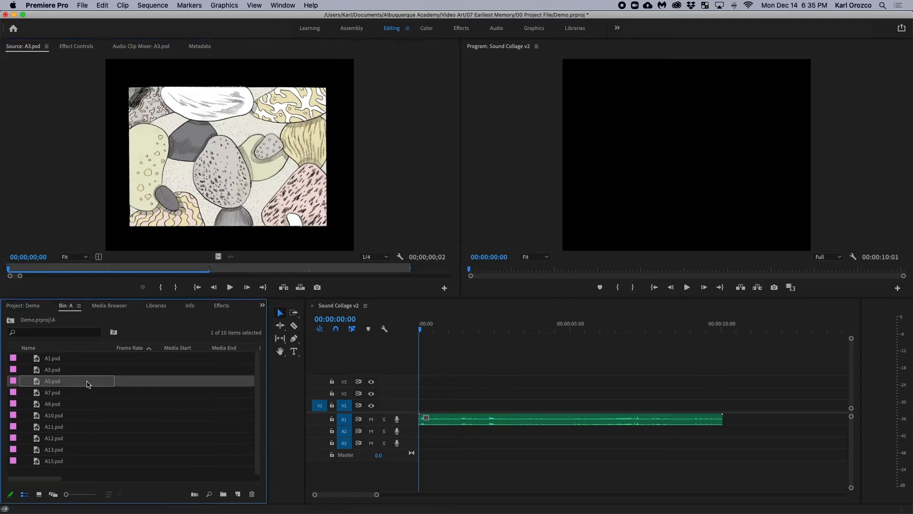
{"action": "double_click", "coordinate": [88, 383]}
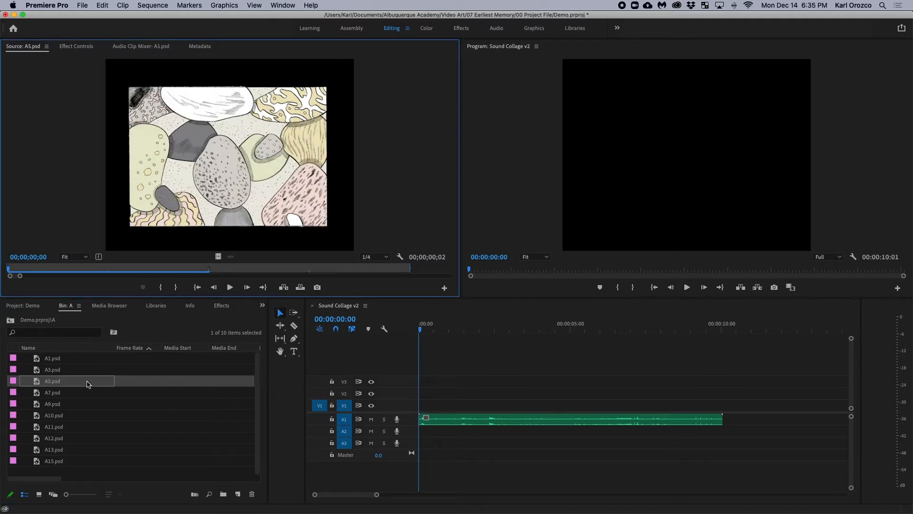
- Check the project's top level, return to the A bin, select A1.psd, and turn on targeting for video track V2
{"action": "left_click", "coordinate": [36, 308]}
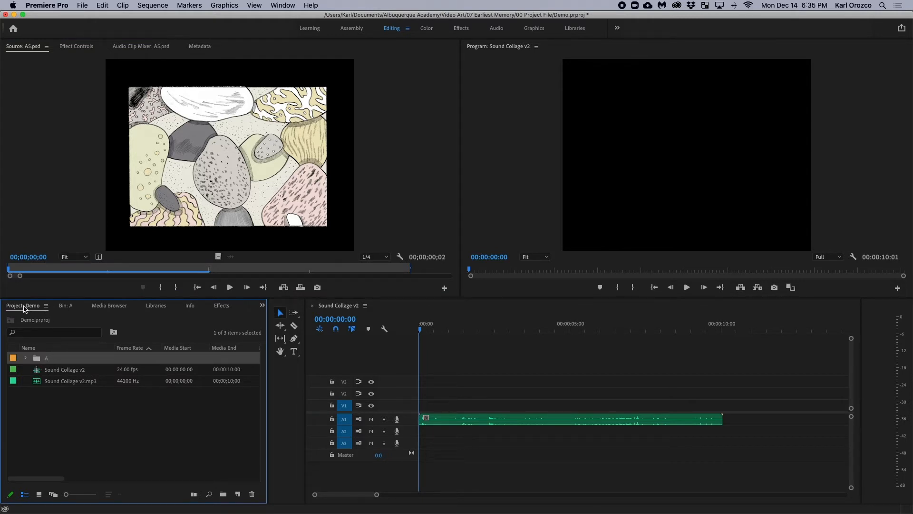
{"action": "left_click", "coordinate": [69, 307]}
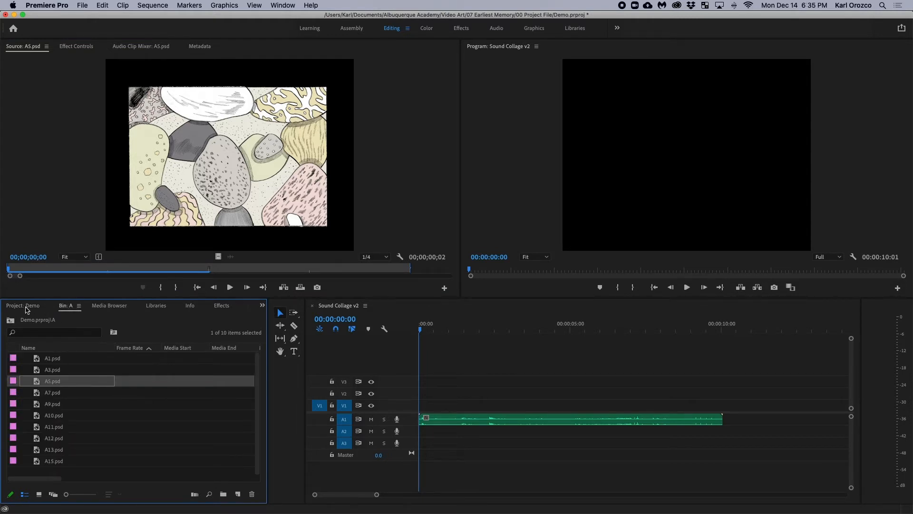
{"action": "left_click", "coordinate": [69, 370]}
{"action": "left_click", "coordinate": [65, 362]}
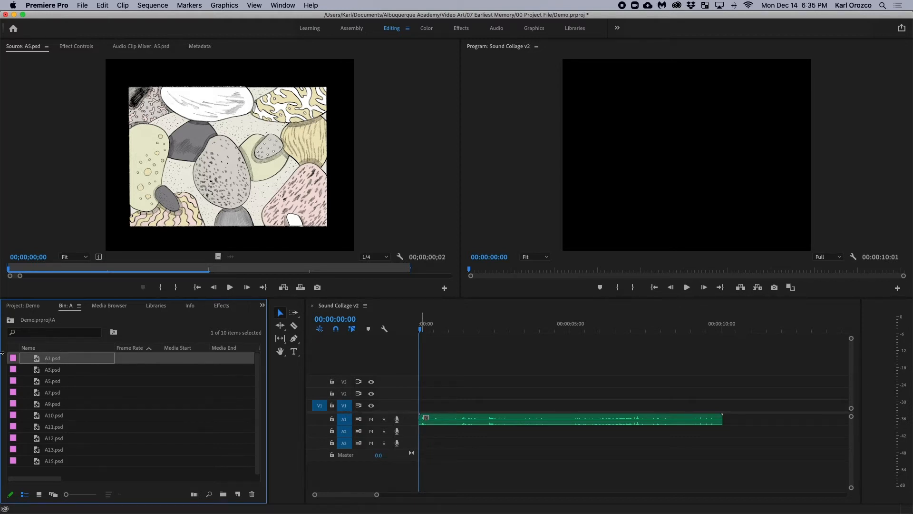
{"action": "left_click", "coordinate": [343, 393]}
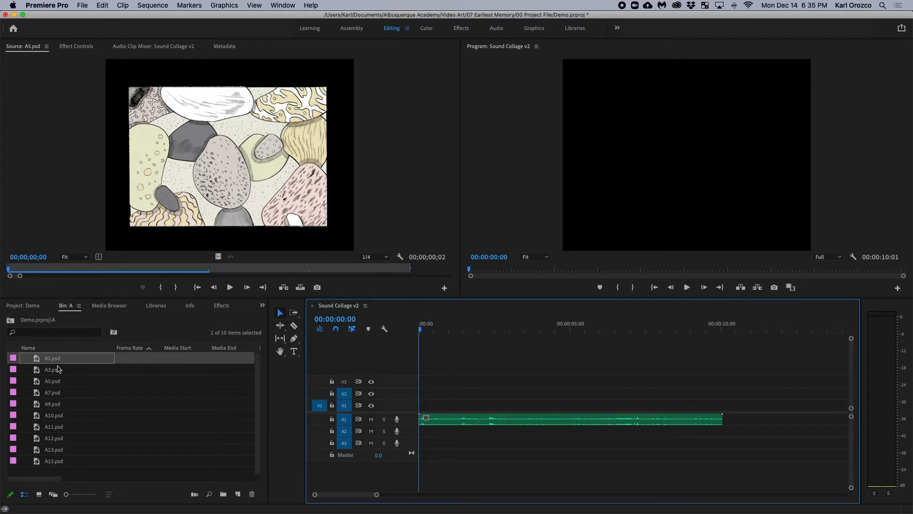
- Review A3.psd and A5.psd in the Source monitor and select A1.psd through A5.psd as one group
{"action": "double_click", "coordinate": [70, 374]}
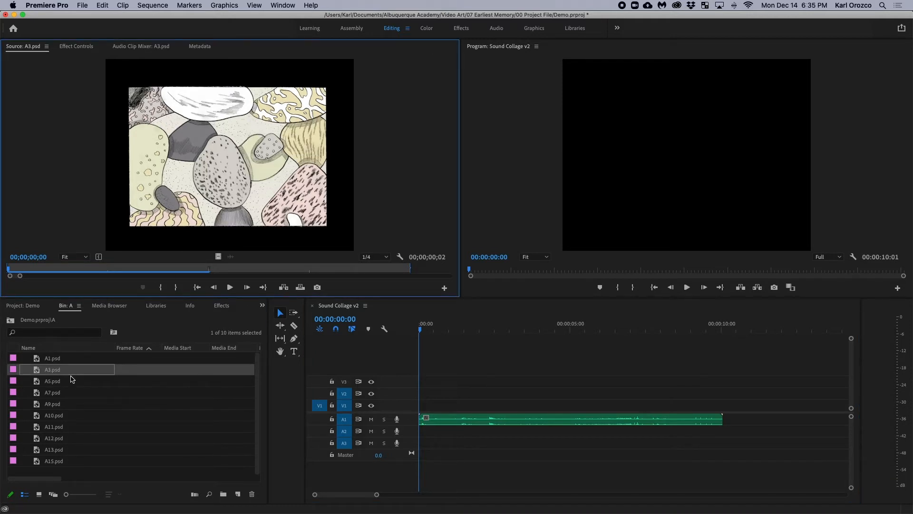
{"action": "double_click", "coordinate": [72, 381]}
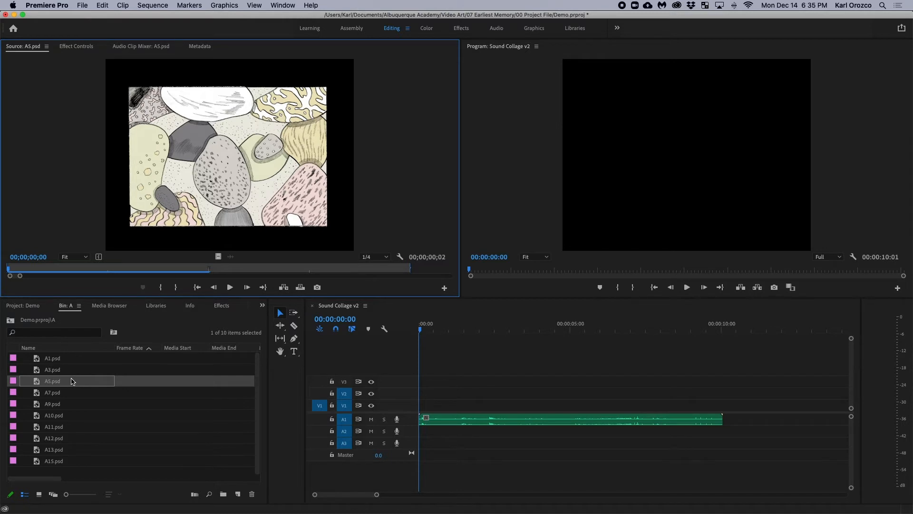
{"action": "left_click", "coordinate": [75, 361], "text": "shift"}
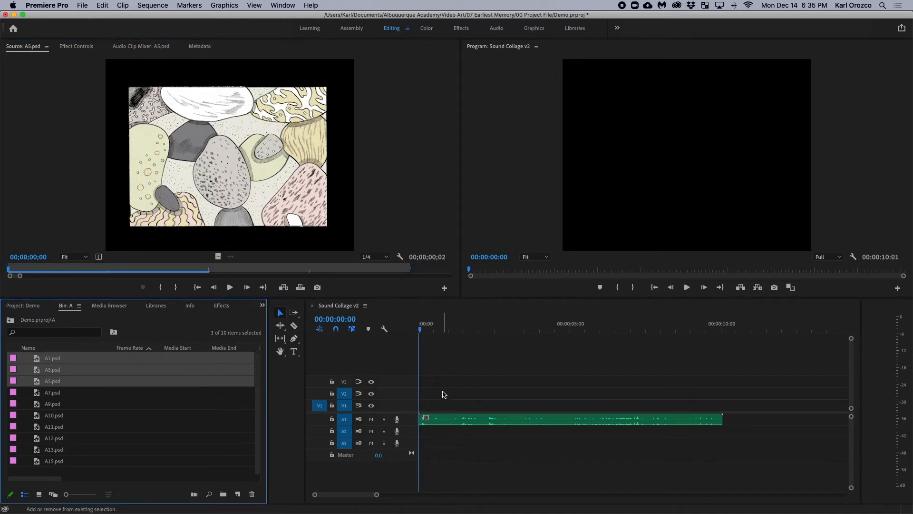
{"action": "key", "text": "="}
{"action": "key", "text": "="}
{"action": "key", "text": "="}
{"action": "key", "text": "="}
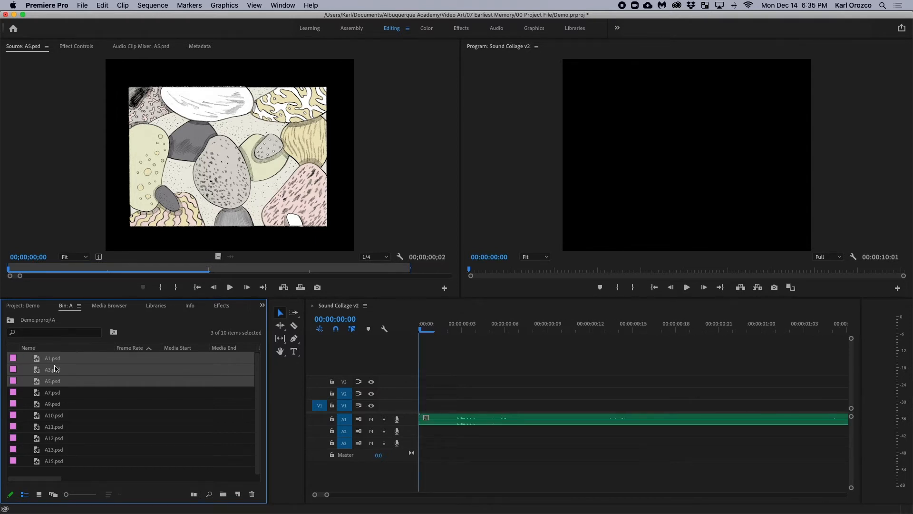
- Preview A7.psd, A9.psd, A10.psd, A11.psd and A1.psd from the A bin in the Source monitor
{"action": "left_click", "coordinate": [56, 363]}
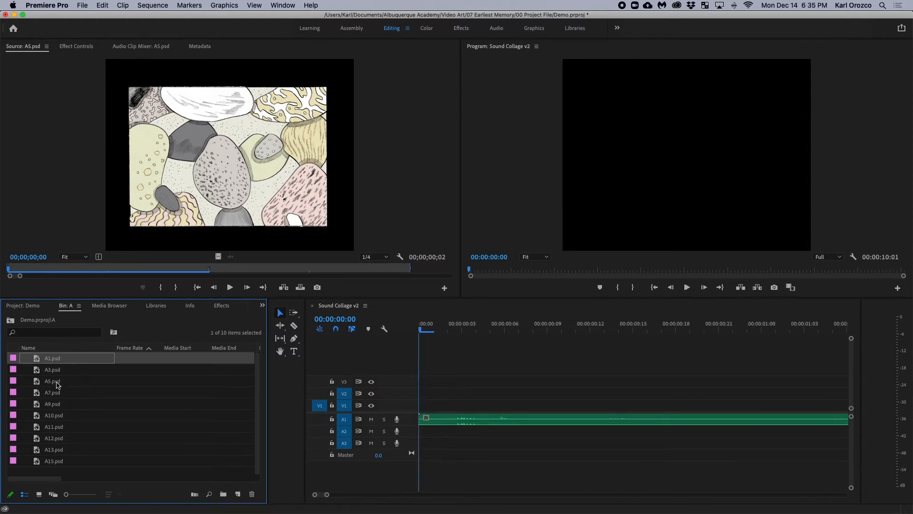
{"action": "double_click", "coordinate": [62, 393]}
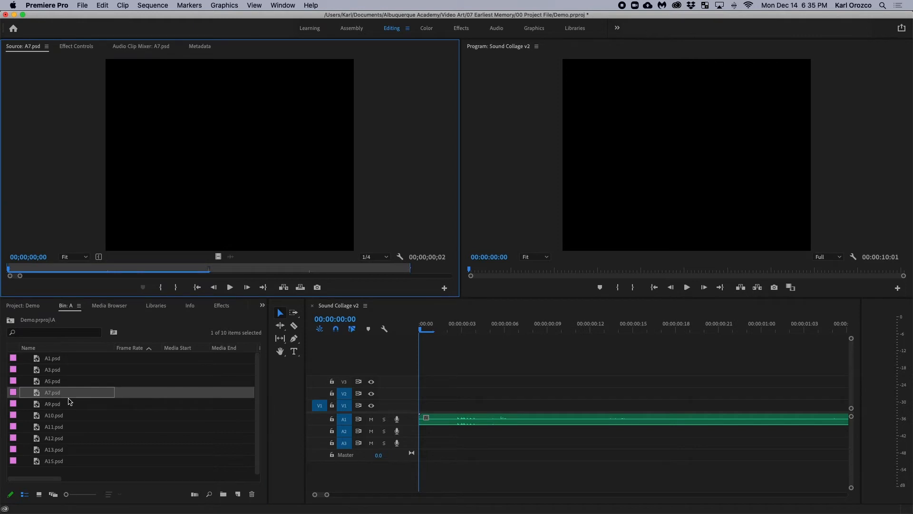
{"action": "double_click", "coordinate": [71, 404]}
{"action": "double_click", "coordinate": [77, 416]}
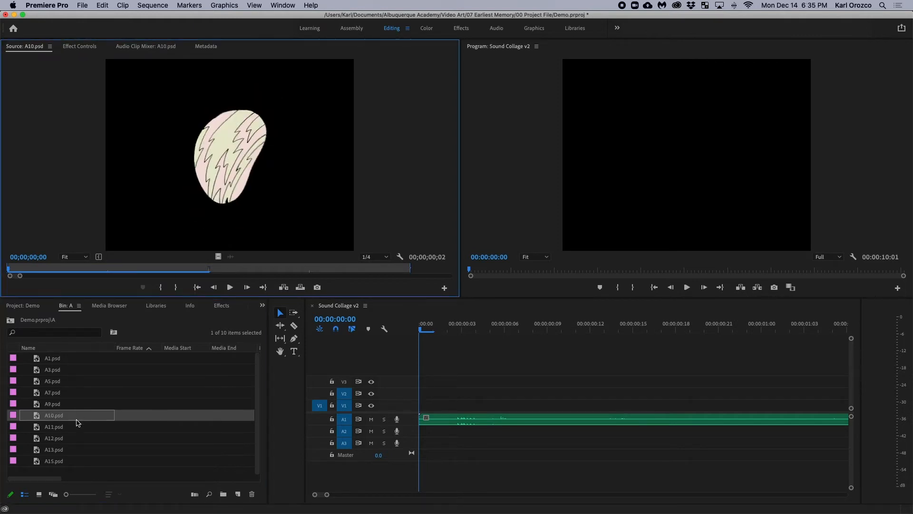
{"action": "double_click", "coordinate": [78, 426]}
{"action": "double_click", "coordinate": [70, 359]}
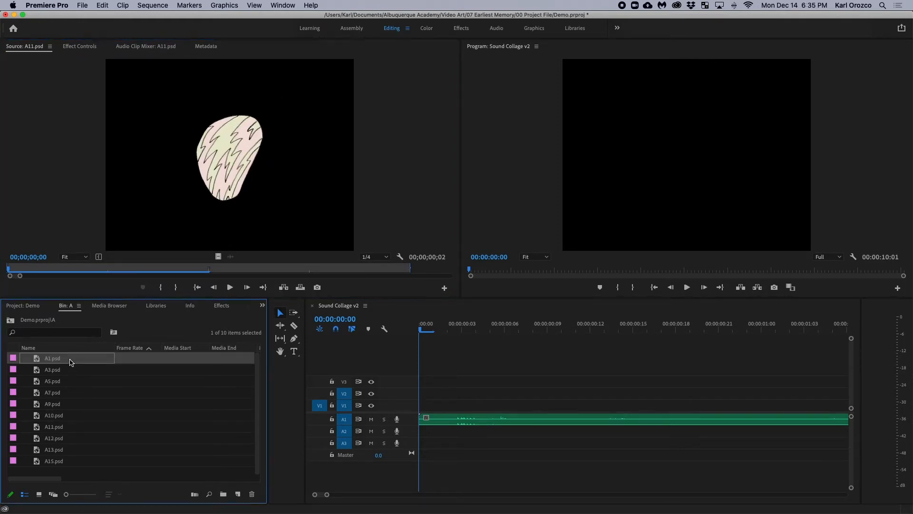
- Place A1.psd, A3.psd and A5.psd together on track V1 at the very beginning of the sequence
{"action": "left_click", "coordinate": [74, 373], "text": "shift"}
{"action": "left_click", "coordinate": [74, 380], "text": "shift"}
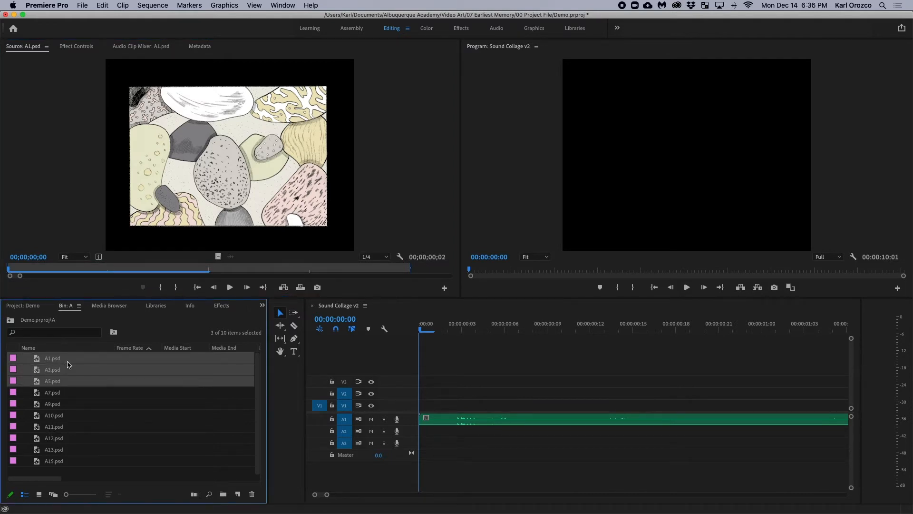
{"action": "left_click", "coordinate": [91, 380]}
{"action": "left_click", "coordinate": [92, 358]}
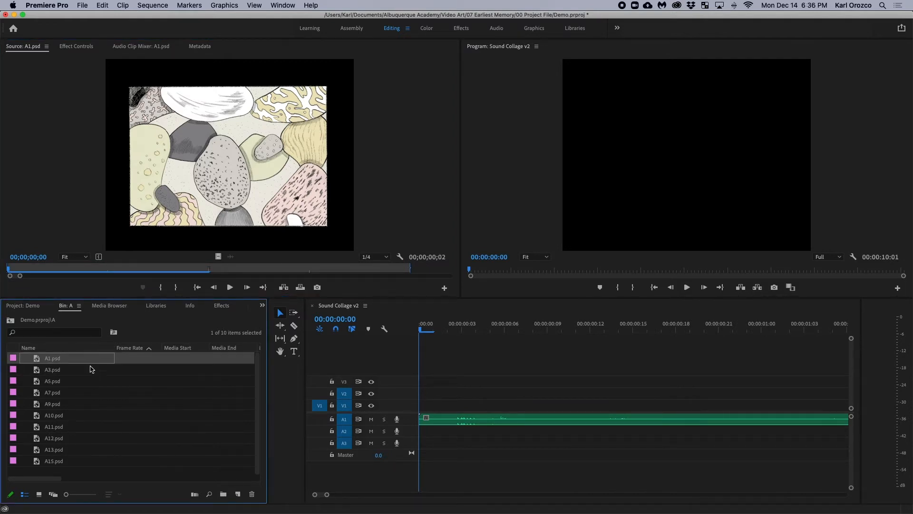
{"action": "left_click", "coordinate": [93, 370], "text": "shift"}
{"action": "left_click", "coordinate": [91, 381], "text": "shift"}
{"action": "left_click_drag", "start_coordinate": [80, 371], "coordinate": [420, 406]}
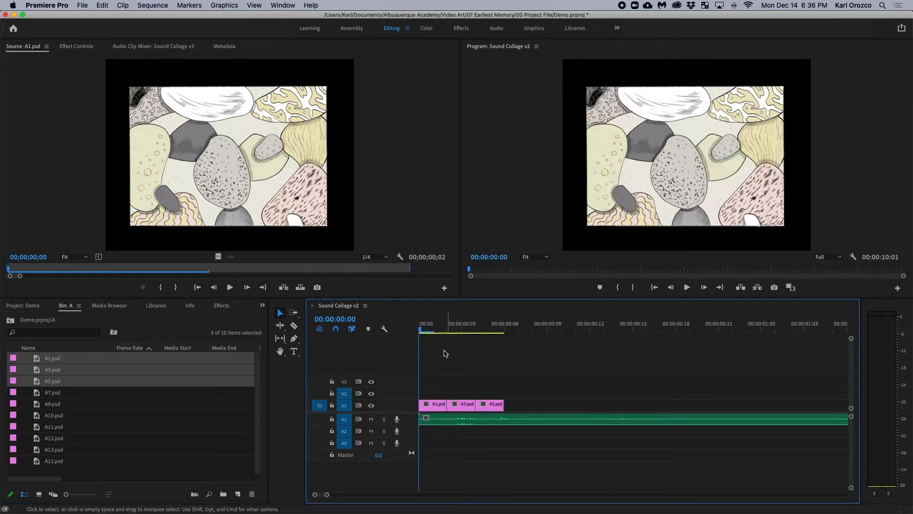
- Look closer at the three stills on V1 and select the A1.psd clip
{"action": "left_click", "coordinate": [438, 408]}
{"action": "left_click_drag", "start_coordinate": [492, 404], "coordinate": [493, 404]}
{"action": "left_click_drag", "start_coordinate": [327, 495], "coordinate": [390, 499]}
{"action": "left_click", "coordinate": [443, 406]}
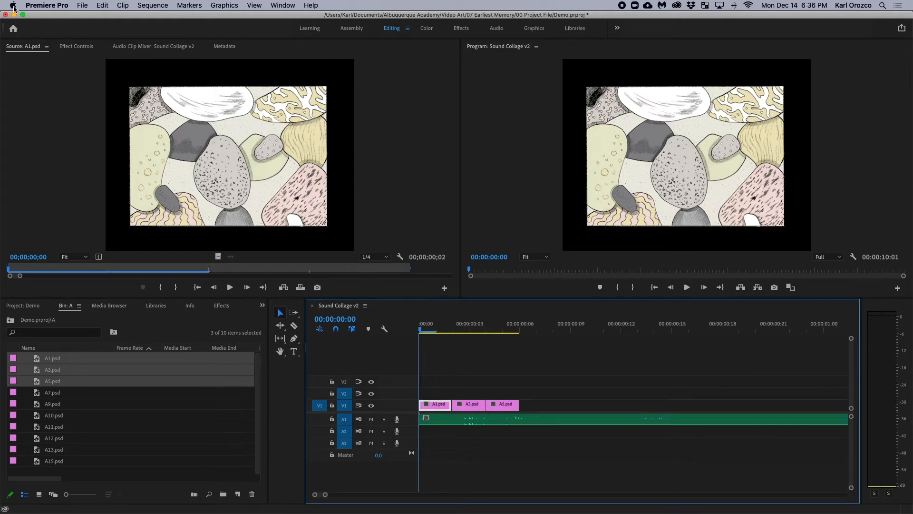
{"action": "left_click", "coordinate": [42, 5]}
{"action": "mouse_move", "coordinate": [53, 32]}
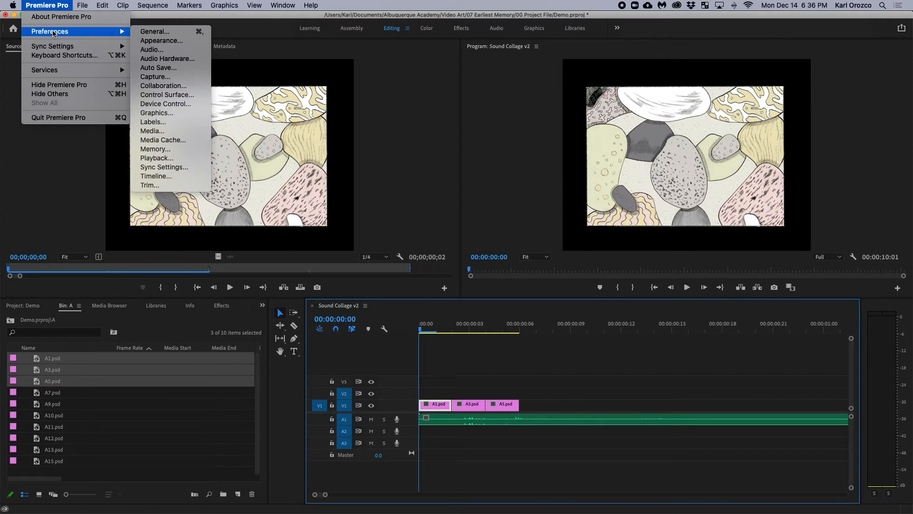
{"action": "left_click", "coordinate": [377, 172]}
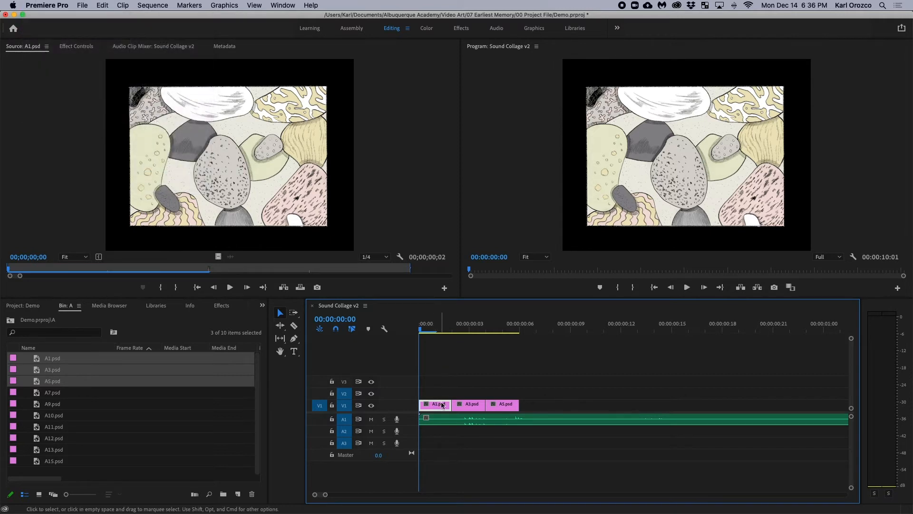
- Go through the A1.psd, A3.psd and A5.psd clips on V1 one by one to examine their order and length
{"action": "left_click", "coordinate": [474, 402]}
{"action": "left_click", "coordinate": [501, 406]}
{"action": "left_click", "coordinate": [466, 407]}
{"action": "left_click", "coordinate": [437, 406]}
{"action": "left_click", "coordinate": [470, 407]}
{"action": "left_click", "coordinate": [504, 406]}
{"action": "left_click", "coordinate": [457, 404]}
{"action": "left_click", "coordinate": [440, 405]}
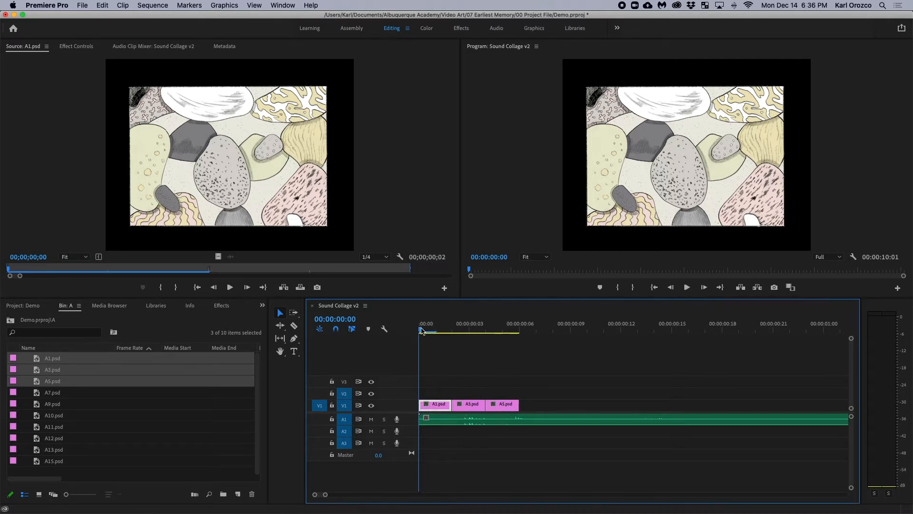
- Play the sequence from its beginning several times to check the three-frame animation with the sound
{"action": "key", "text": "space"}
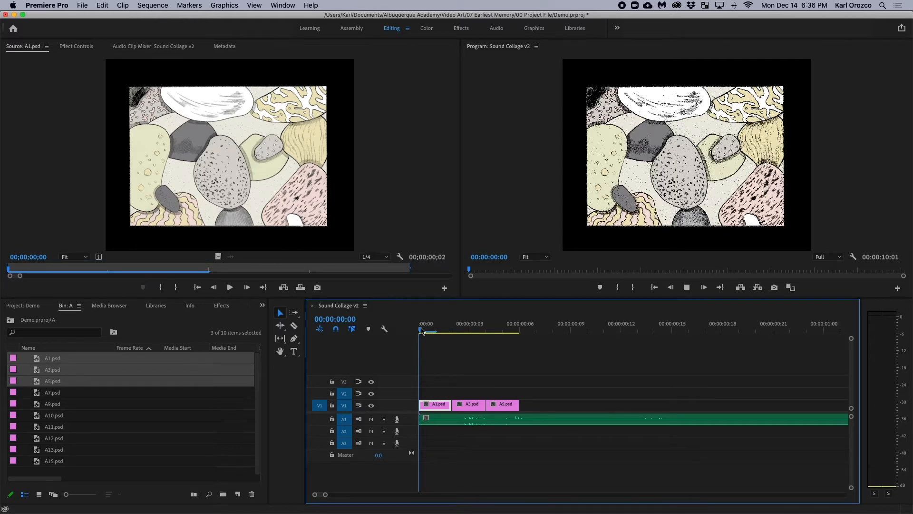
{"action": "left_click", "coordinate": [421, 330]}
{"action": "key", "text": "space"}
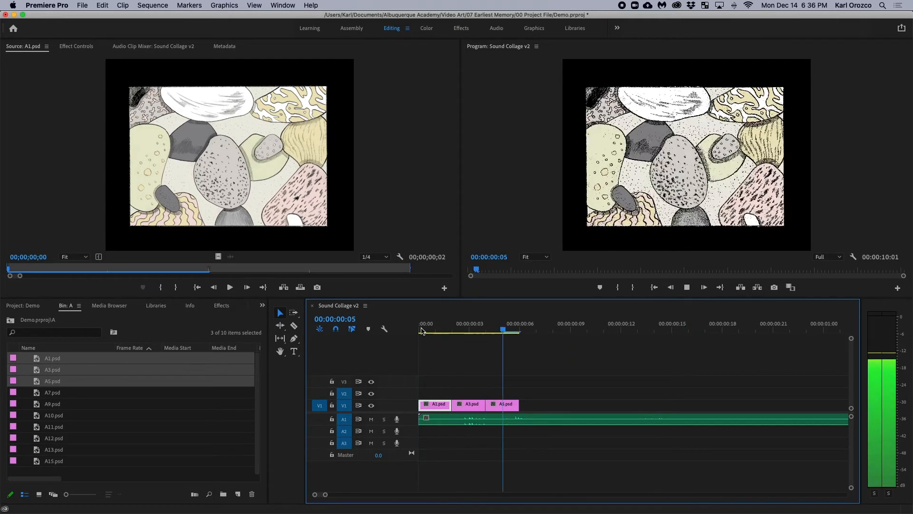
{"action": "left_click", "coordinate": [421, 329]}
{"action": "key", "text": "space"}
{"action": "key", "text": "space"}
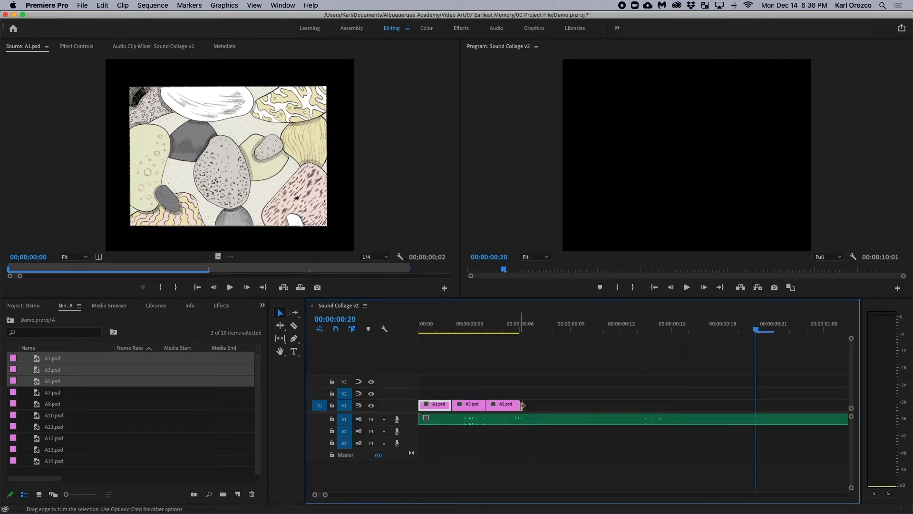
- Select all three stills on V1, move the playhead to the end of the A5.psd clip at 00:00:00:06, and activate the Selection tool
{"action": "key", "text": "minus"}
{"action": "key", "text": "minus"}
{"action": "key", "text": "minus"}
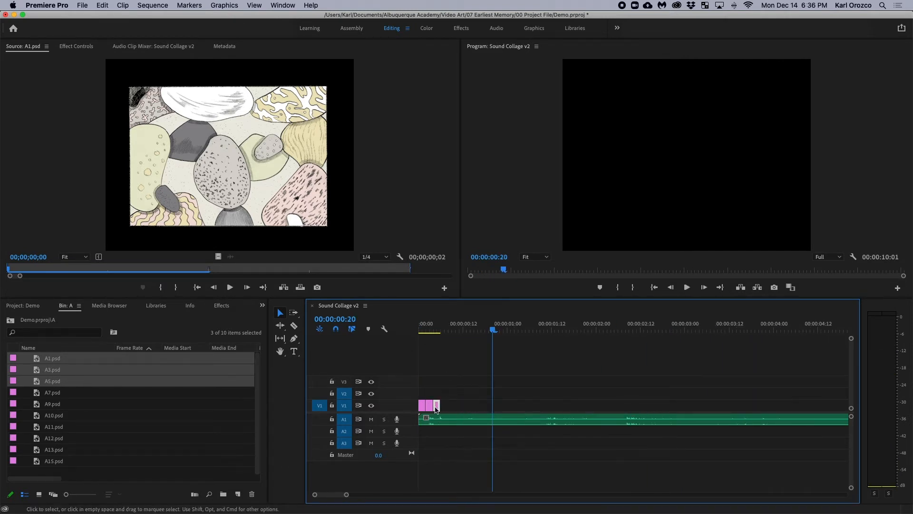
{"action": "left_click", "coordinate": [429, 405], "text": "shift"}
{"action": "left_click", "coordinate": [423, 407], "text": "shift"}
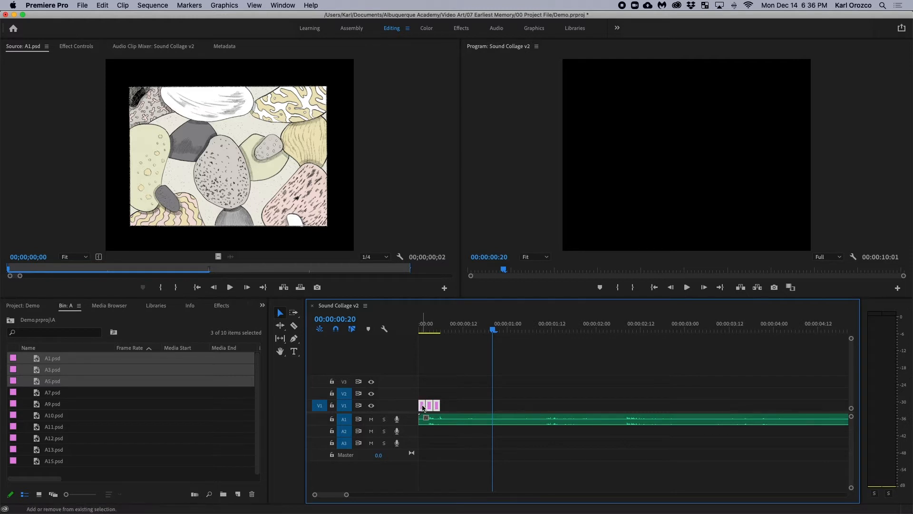
{"action": "key", "text": "equal"}
{"action": "key", "text": "equal"}
{"action": "key", "text": "equal"}
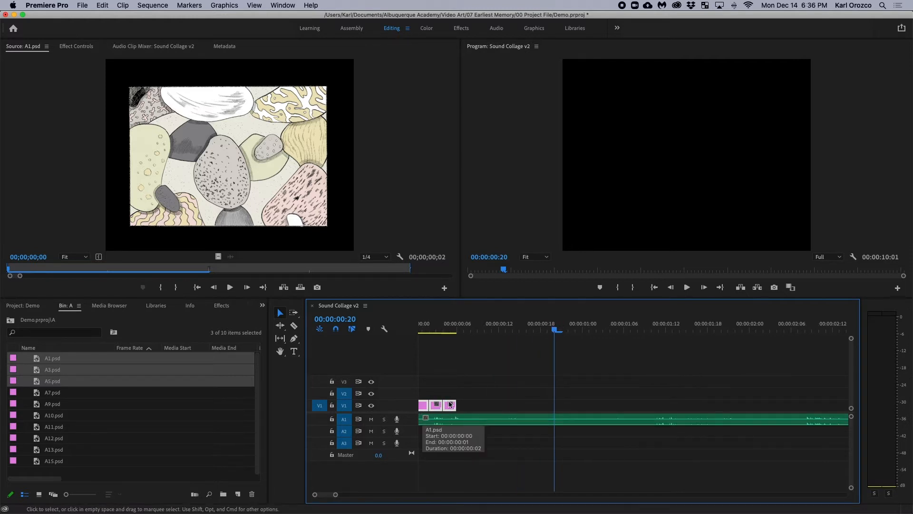
{"action": "key", "text": "Up"}
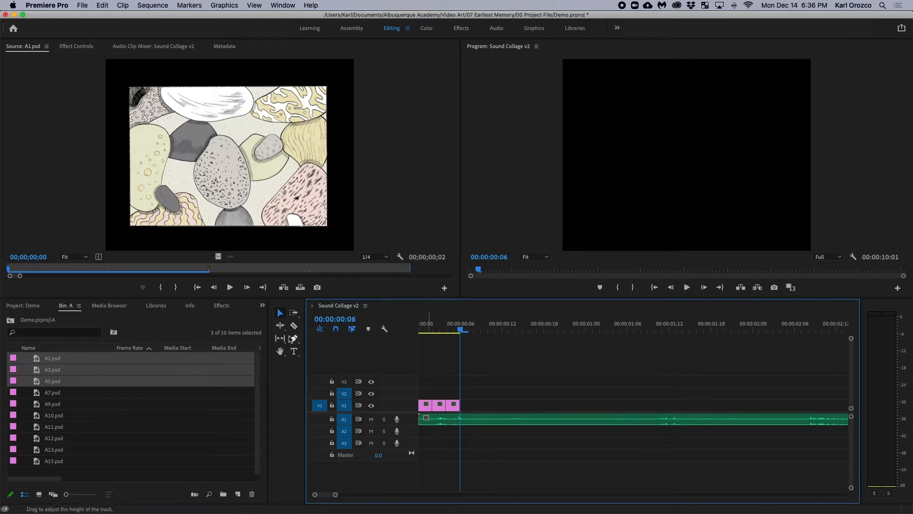
{"action": "left_click", "coordinate": [283, 315]}
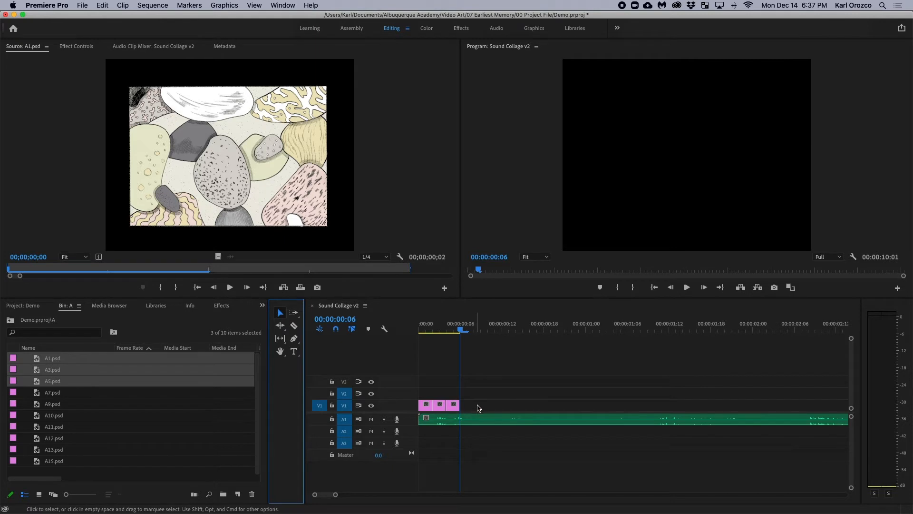
- Group the three stills on V1, try moving the group along the track, and undo that move
{"action": "left_click_drag", "start_coordinate": [483, 404], "coordinate": [426, 407]}
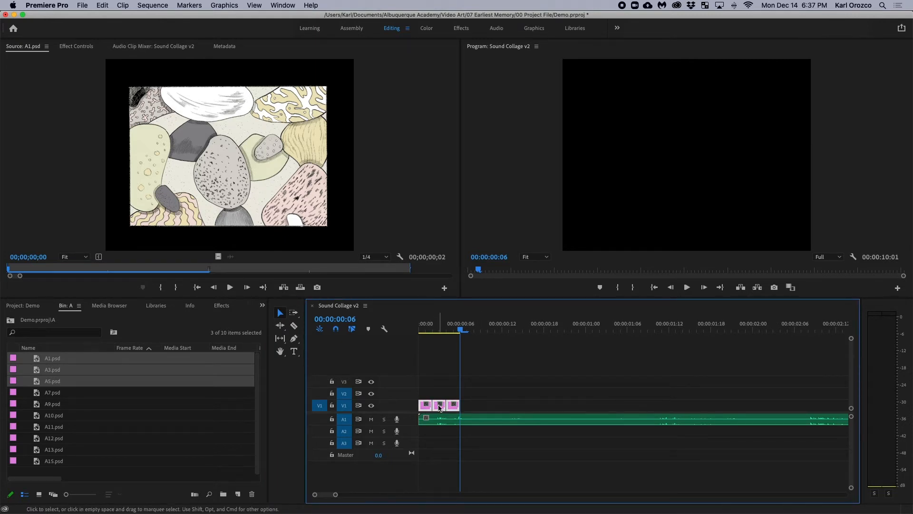
{"action": "right_click", "coordinate": [439, 408]}
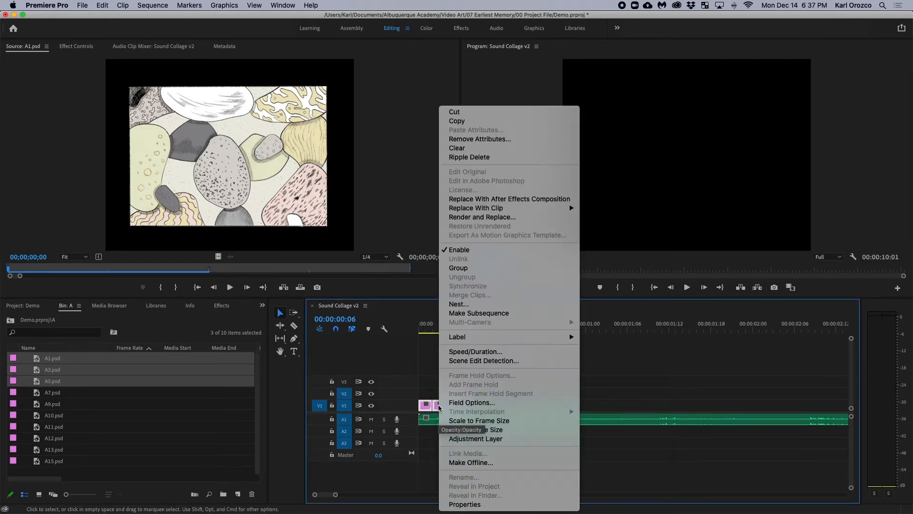
{"action": "left_click", "coordinate": [465, 270]}
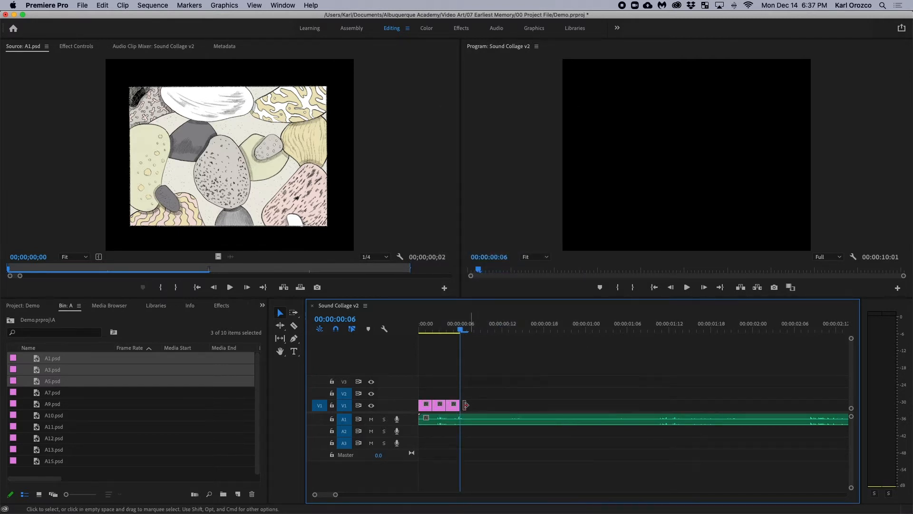
{"action": "left_click_drag", "start_coordinate": [456, 407], "coordinate": [579, 404]}
{"action": "key", "text": "super+z"}
- Copy the grouped stills and paste them end to end on V1 until the loop reaches 00:00:03:00
{"action": "left_click", "coordinate": [439, 408]}
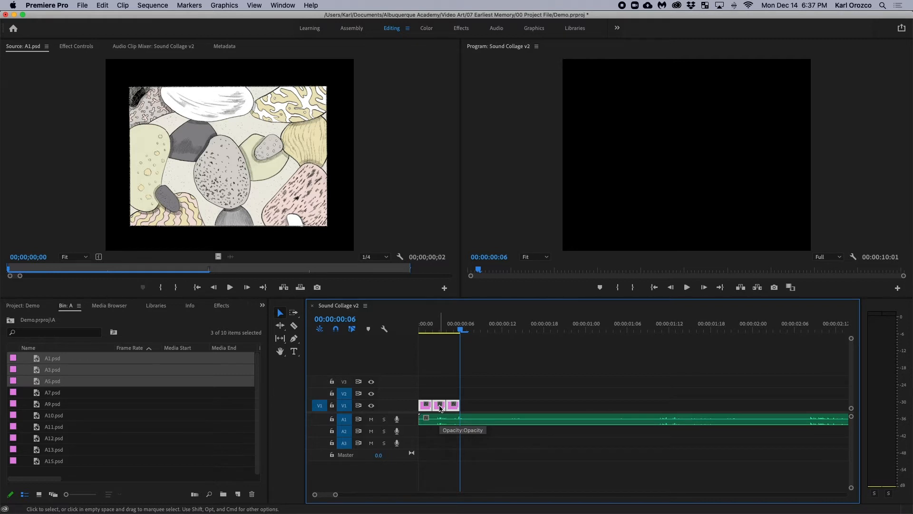
{"action": "key", "text": "super+v"}
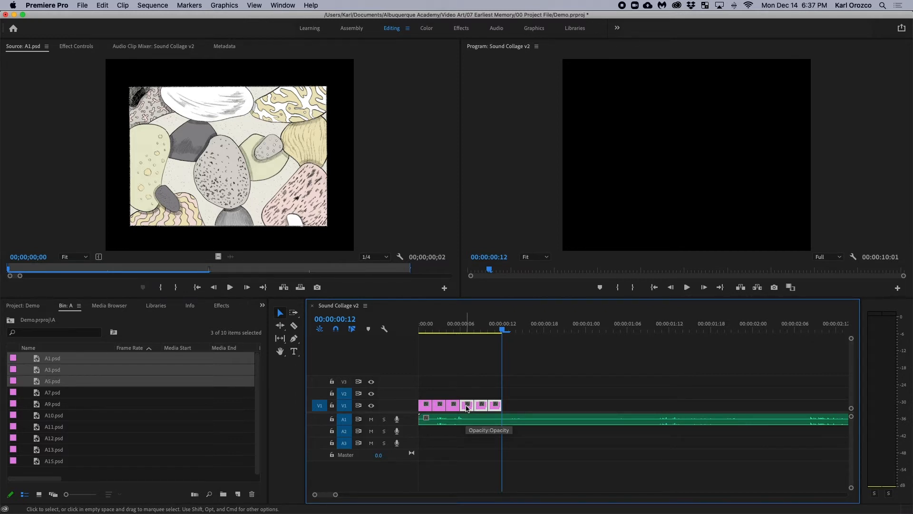
{"action": "key", "text": "super+v"}
{"action": "key", "text": "super+v"}
{"action": "key", "text": "super+v"}
{"action": "key", "text": "super+v"}
{"action": "key", "text": "super+v"}
{"action": "key", "text": "super+v"}
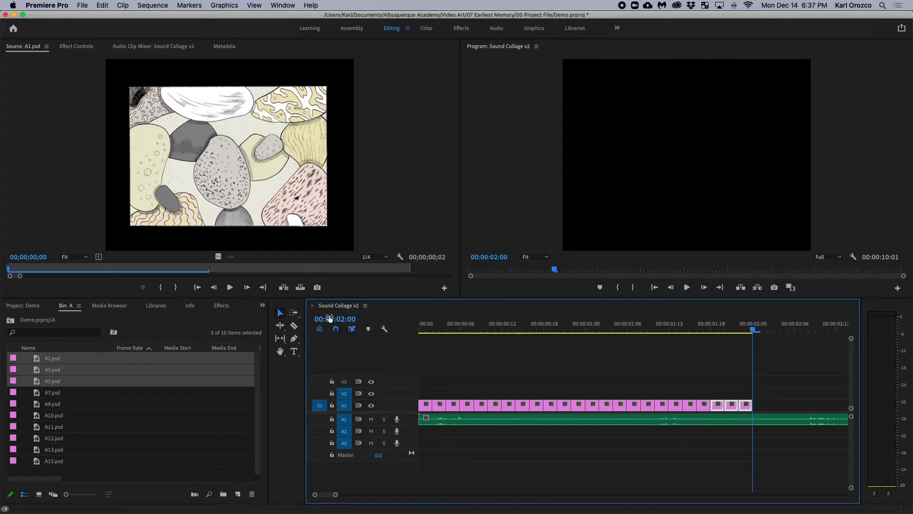
{"action": "key", "text": "space"}
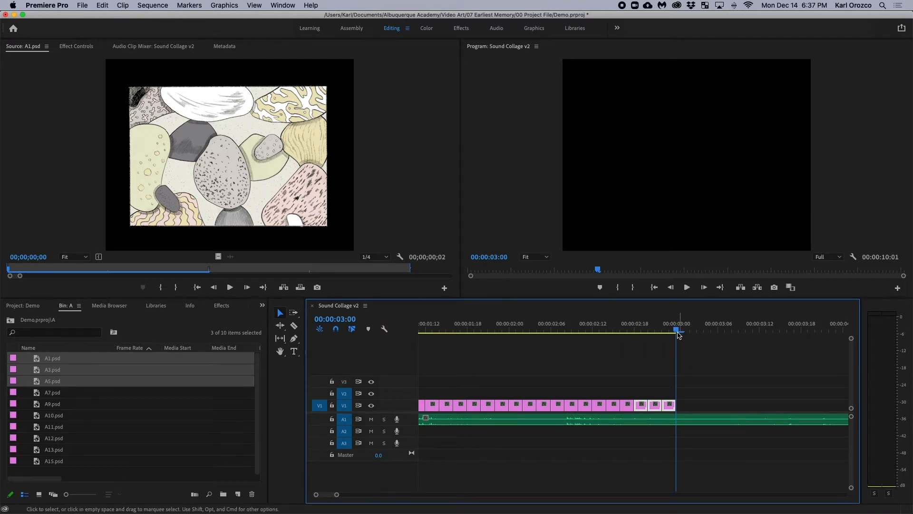
- Play the sequence from its beginning several times to check the looping three-frame animation against the sound
{"action": "left_click_drag", "start_coordinate": [676, 328], "coordinate": [574, 351]}
{"action": "key", "text": "minus"}
{"action": "key", "text": "minus"}
{"action": "key", "text": "minus"}
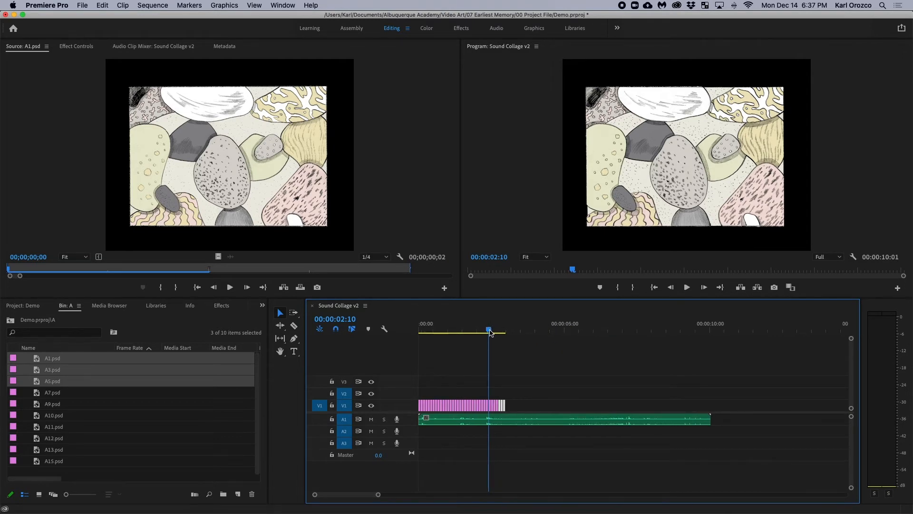
{"action": "key", "text": "Home"}
{"action": "key", "text": "space"}
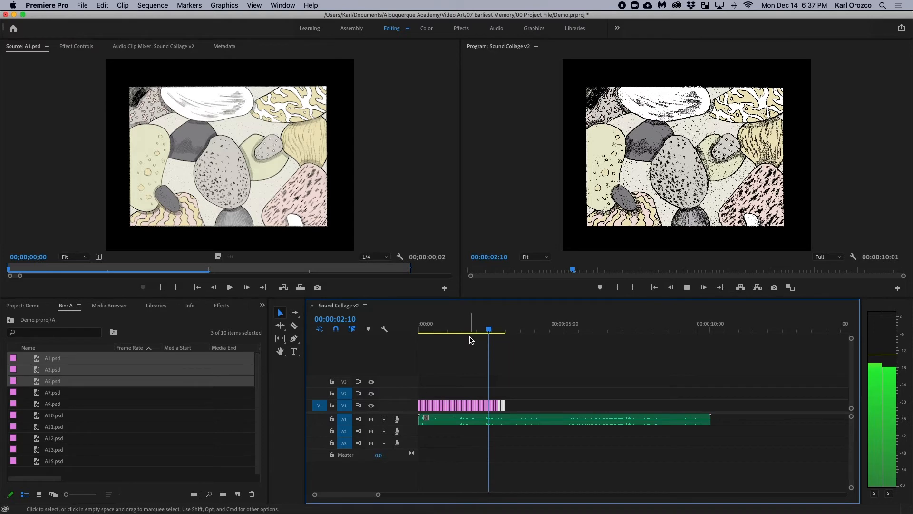
{"action": "key", "text": "space"}
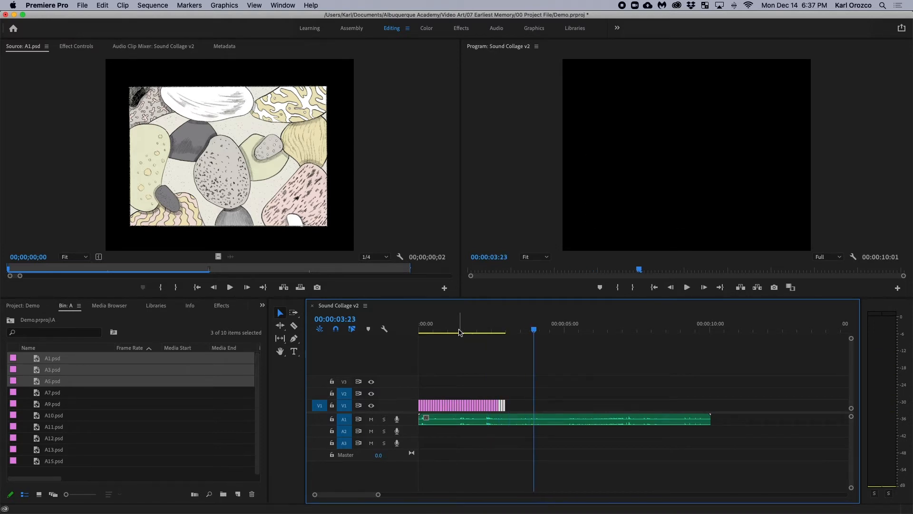
{"action": "key", "text": "Home"}
{"action": "key", "text": "space"}
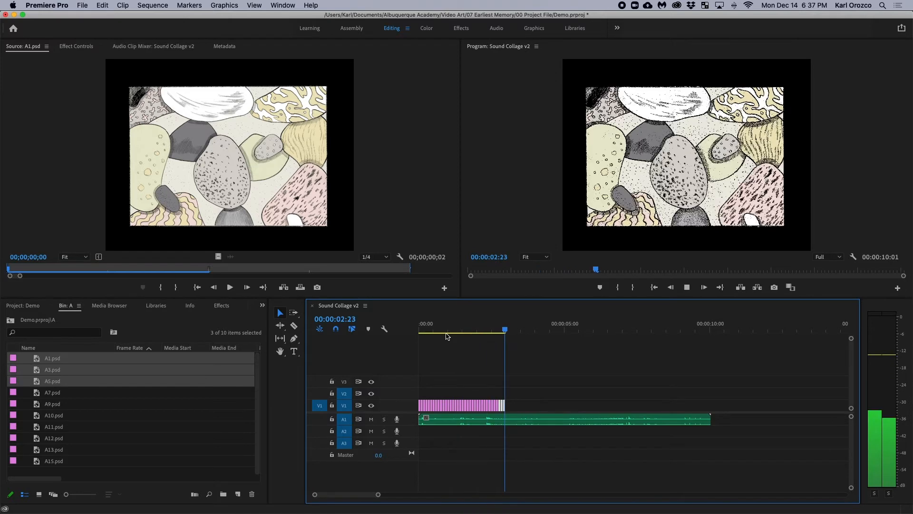
{"action": "key", "text": "space"}
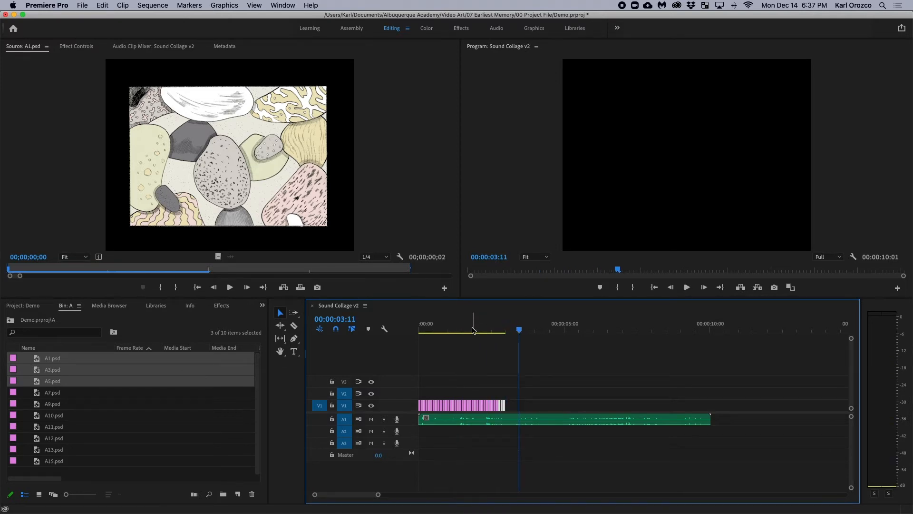
{"action": "key", "text": "Home"}
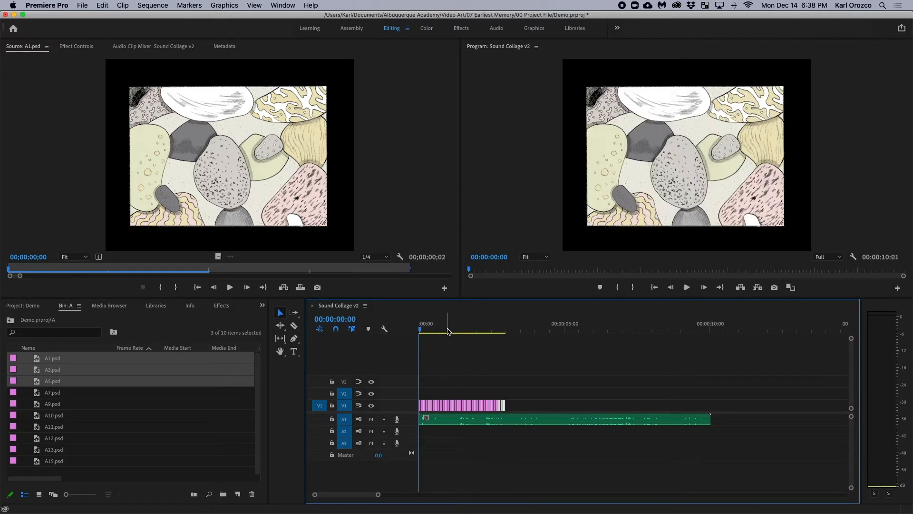
{"action": "key", "text": "space"}
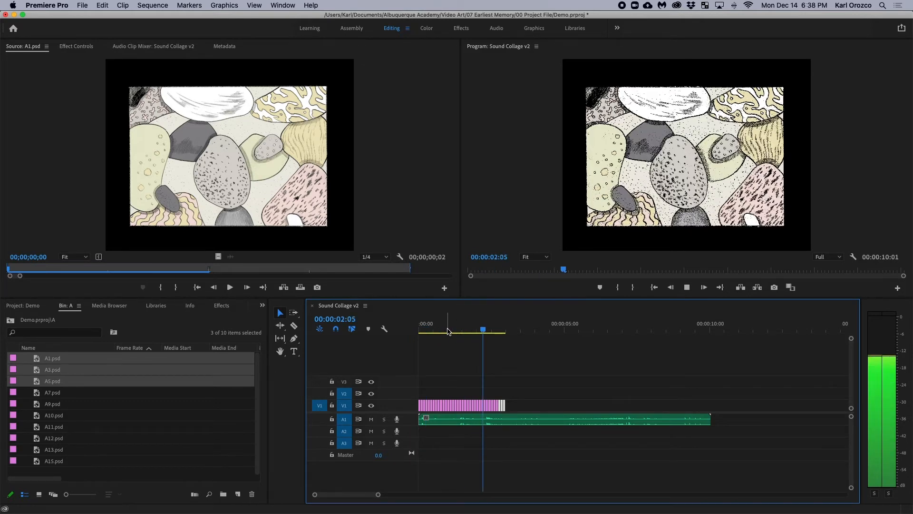
{"action": "key", "text": "space"}
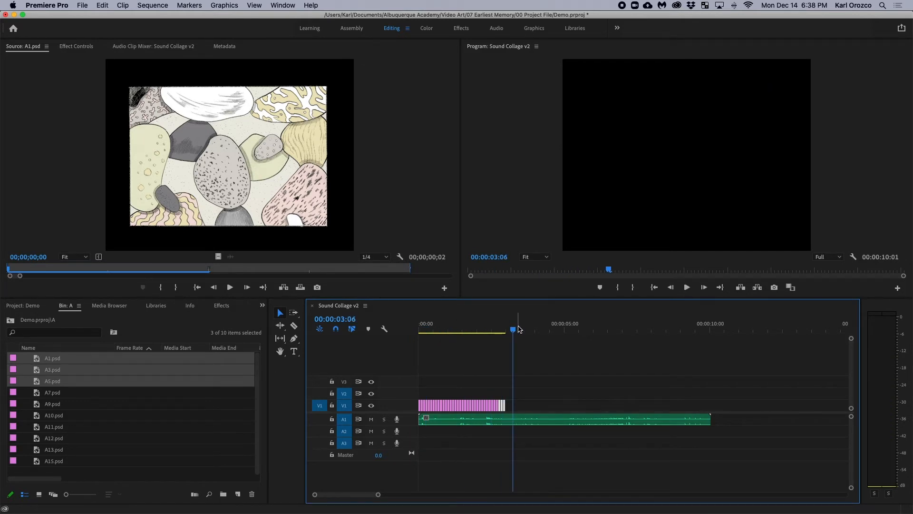
- Preview the A7.psd, A9.psd and A15.psd stills from bin A in the source monitor
{"action": "key", "text": "equal"}
{"action": "key", "text": "equal"}
{"action": "key", "text": "equal"}
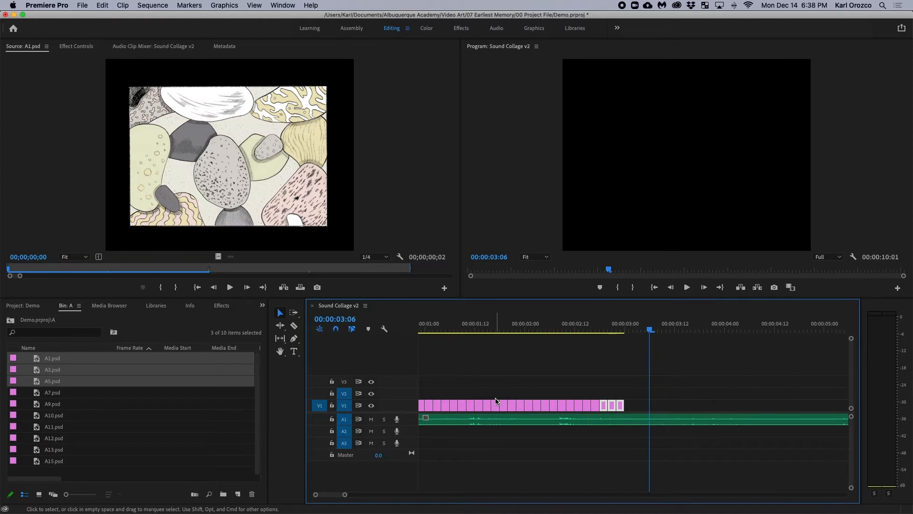
{"action": "scroll", "coordinate": [410, 423], "scroll_direction": "left", "scroll_amount": 2}
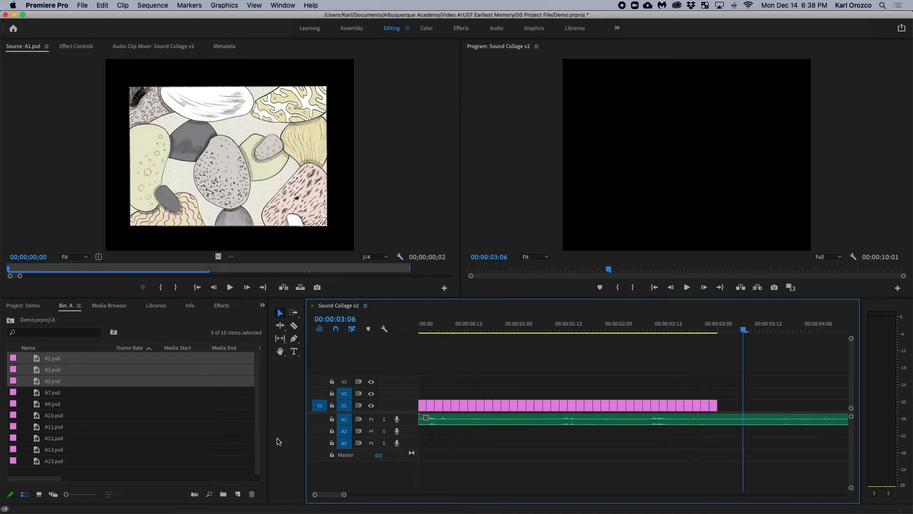
{"action": "left_click", "coordinate": [83, 394]}
{"action": "double_click", "coordinate": [79, 396]}
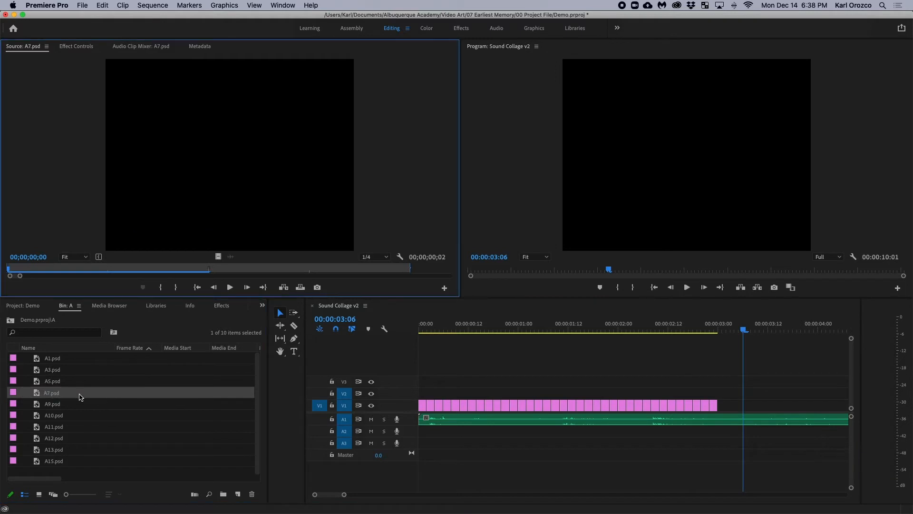
{"action": "double_click", "coordinate": [84, 404]}
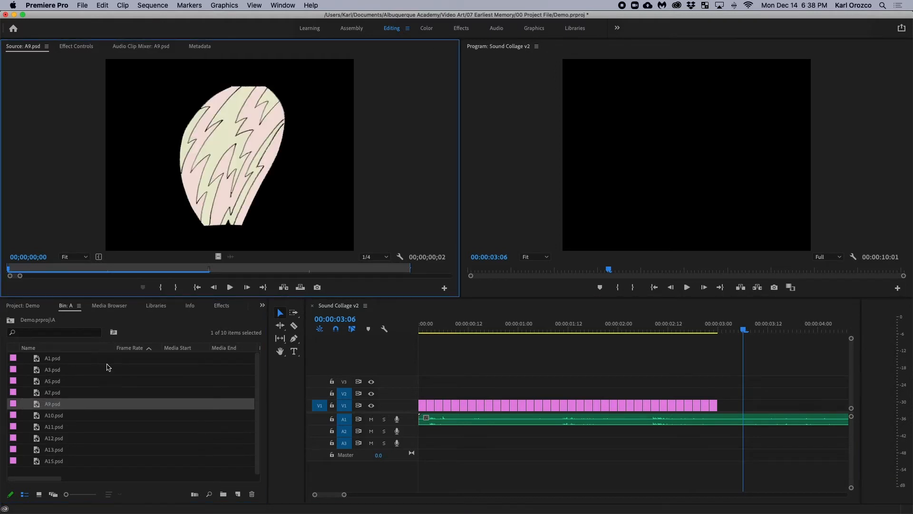
{"action": "double_click", "coordinate": [80, 462]}
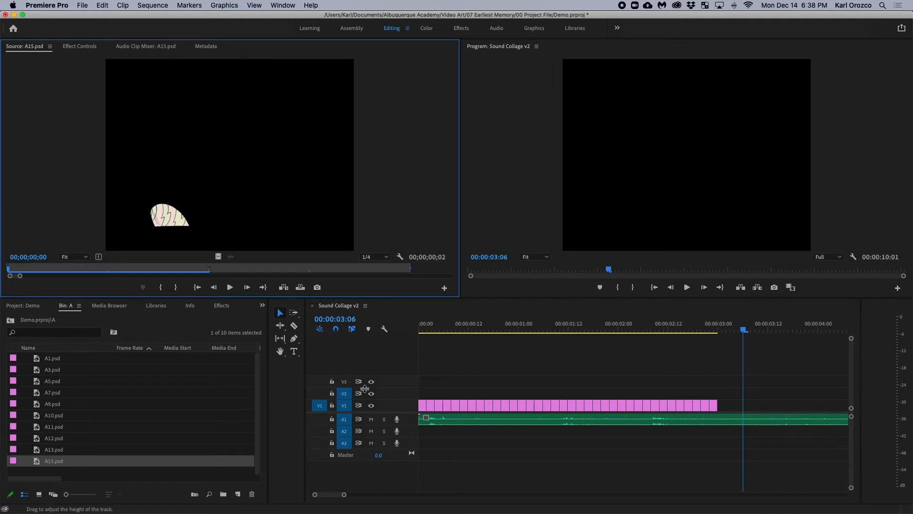
- Expand the A1 audio track and place the stills A7.psd through A15.psd on V2 from the sequence start
{"action": "double_click", "coordinate": [412, 423]}
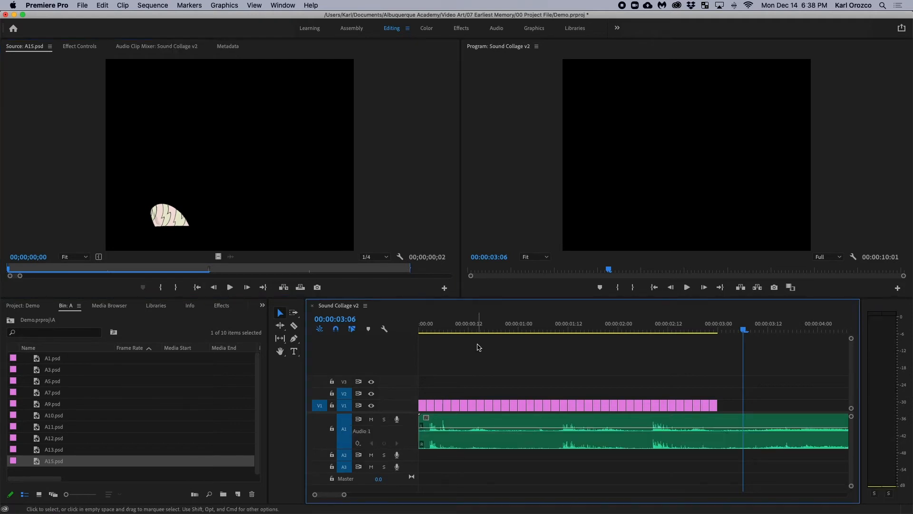
{"action": "key", "text": "Home"}
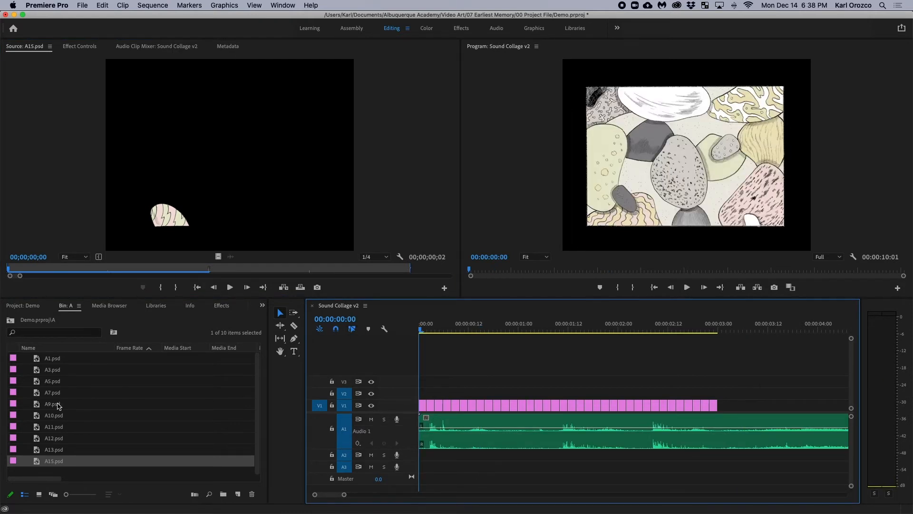
{"action": "left_click", "coordinate": [89, 394]}
{"action": "left_click", "coordinate": [87, 461], "text": "shift"}
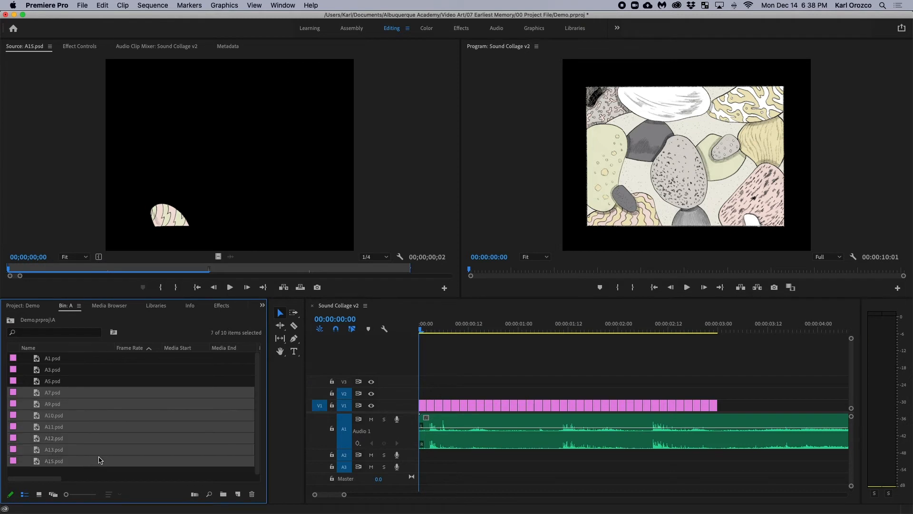
{"action": "left_click_drag", "start_coordinate": [90, 419], "coordinate": [430, 399]}
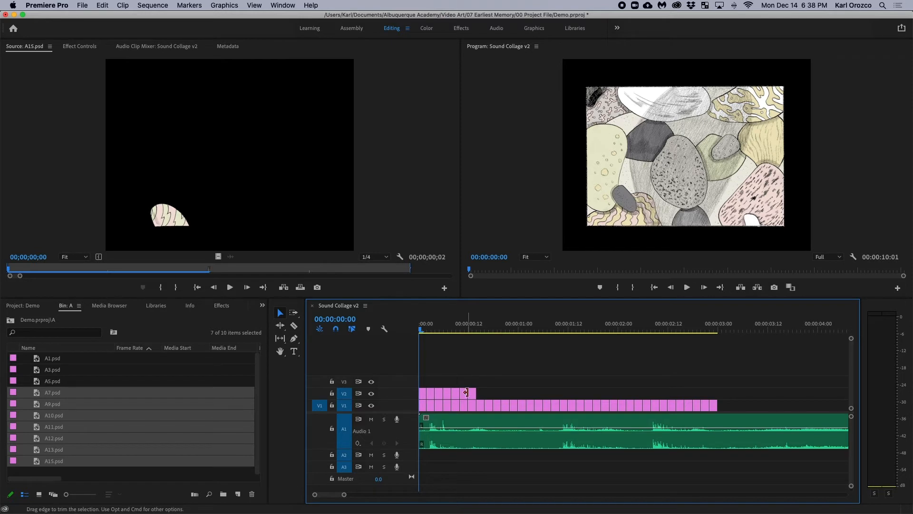
- Group the seven stills on V2, try moving the group along the track, undo that move, and select the group
{"action": "left_click_drag", "start_coordinate": [496, 395], "coordinate": [399, 394]}
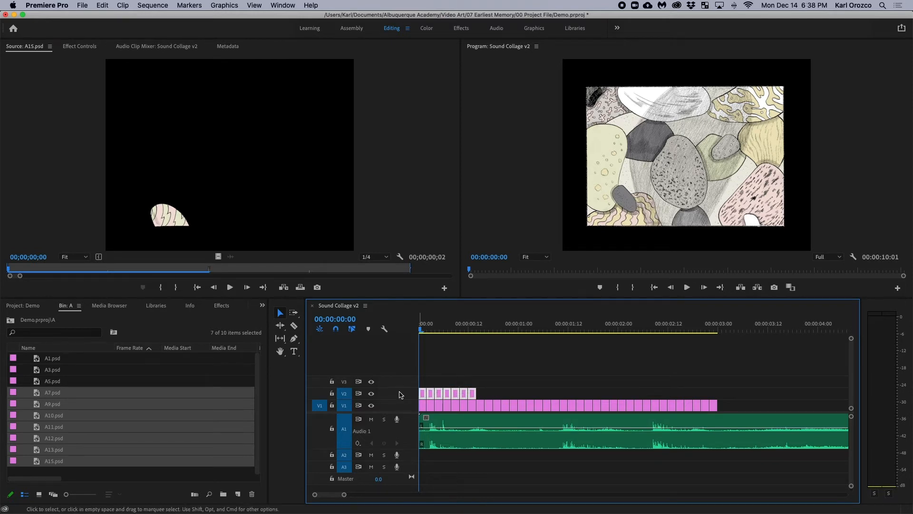
{"action": "right_click", "coordinate": [462, 395]}
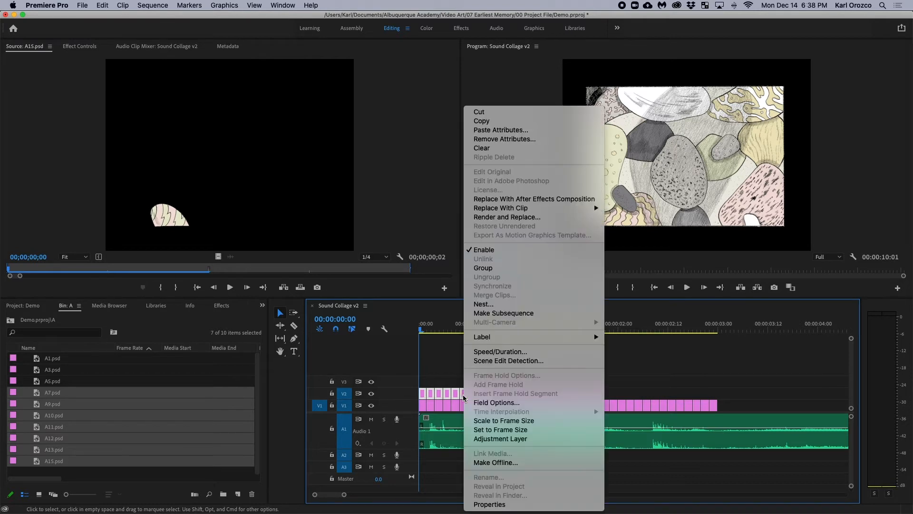
{"action": "left_click", "coordinate": [489, 269]}
{"action": "left_click_drag", "start_coordinate": [474, 394], "coordinate": [532, 394]}
{"action": "key", "text": "super+z"}
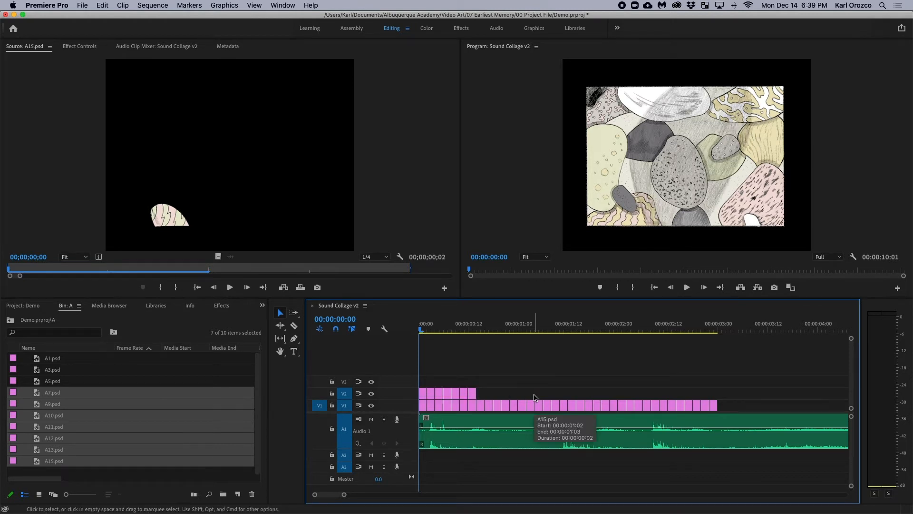
{"action": "left_click", "coordinate": [472, 393]}
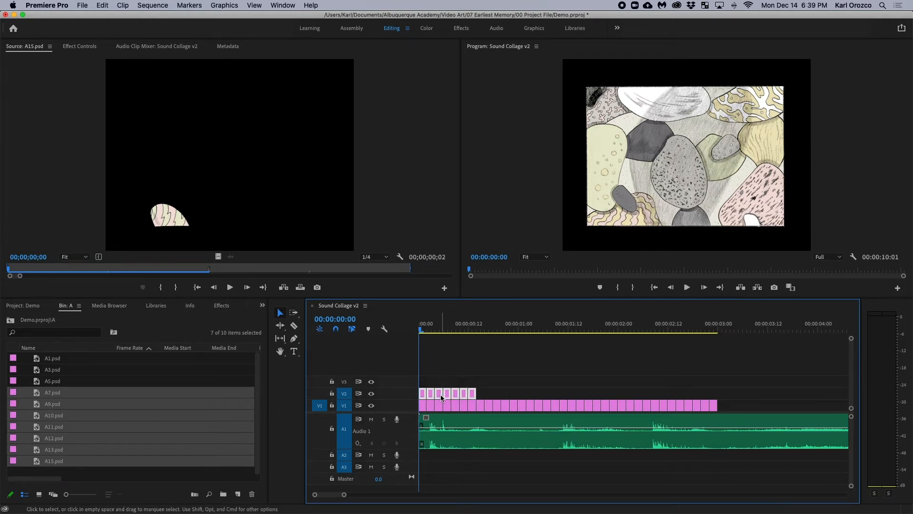
- Play the sequence from its start and around the second sound peak to find where the V2 animation should repeat
{"action": "key", "text": "space"}
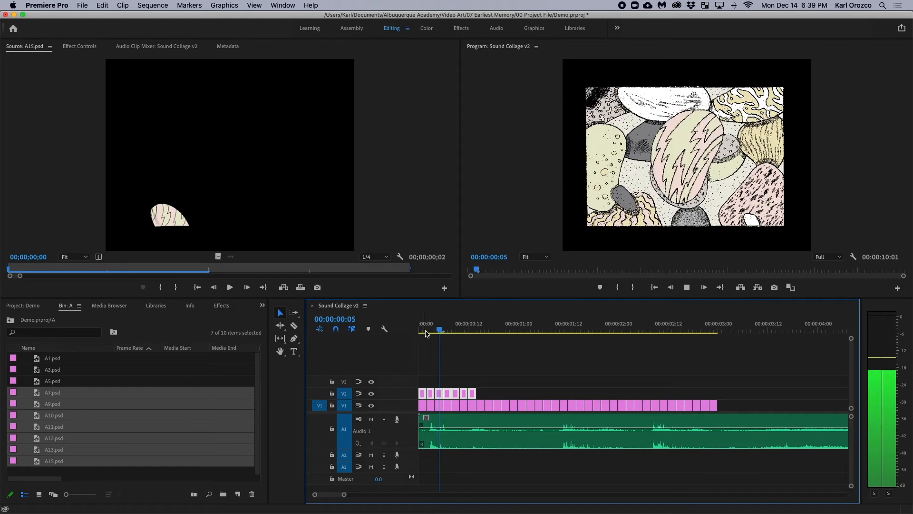
{"action": "left_click", "coordinate": [420, 331]}
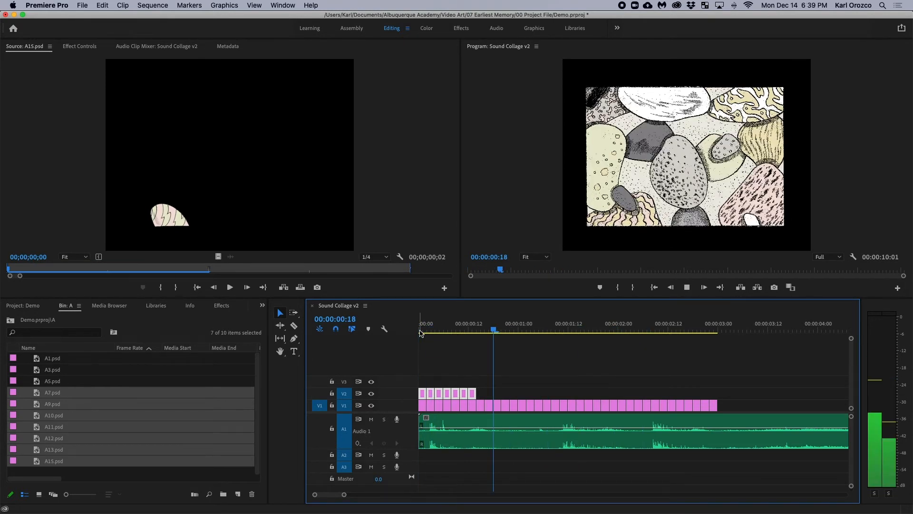
{"action": "key", "text": "space"}
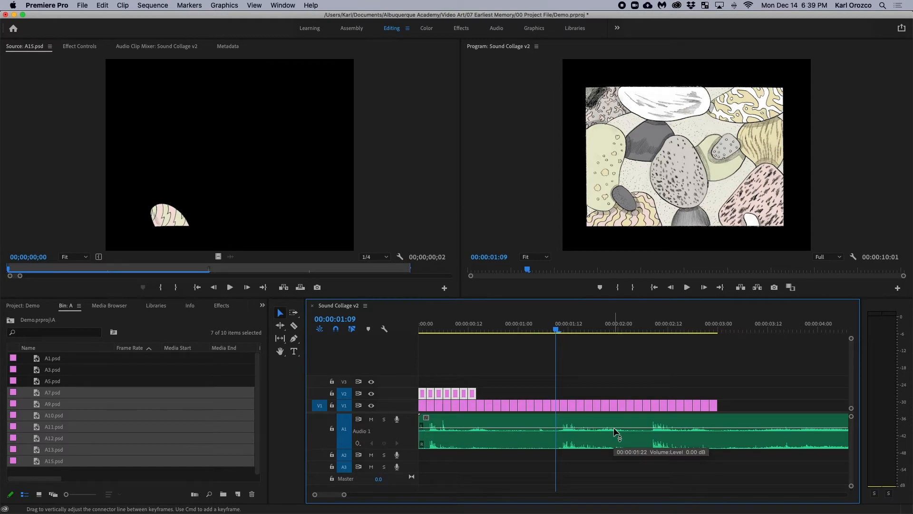
{"action": "left_click", "coordinate": [469, 332]}
{"action": "key", "text": "space"}
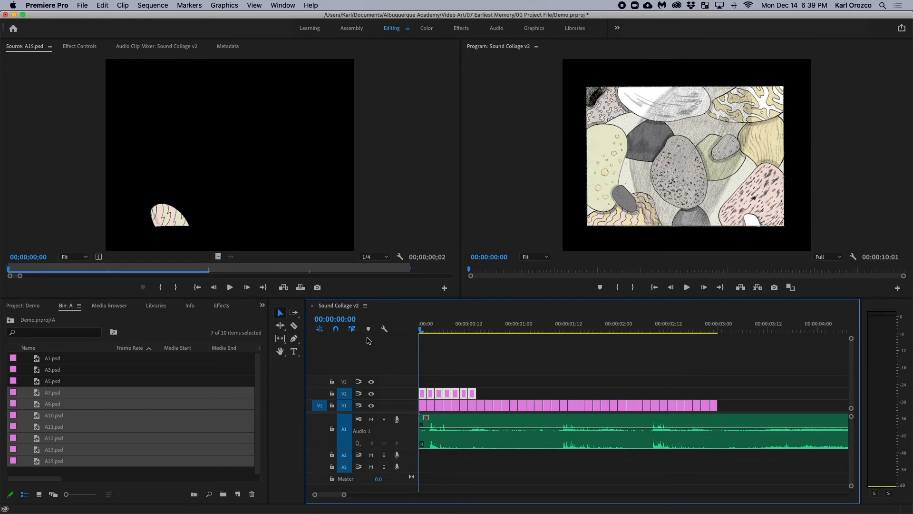
{"action": "key", "text": "space"}
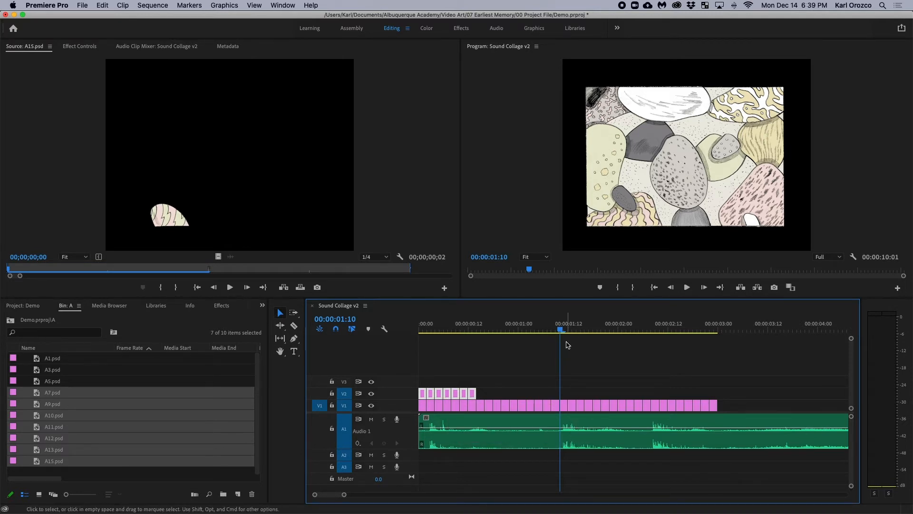
{"action": "left_click_drag", "start_coordinate": [559, 330], "coordinate": [535, 330]}
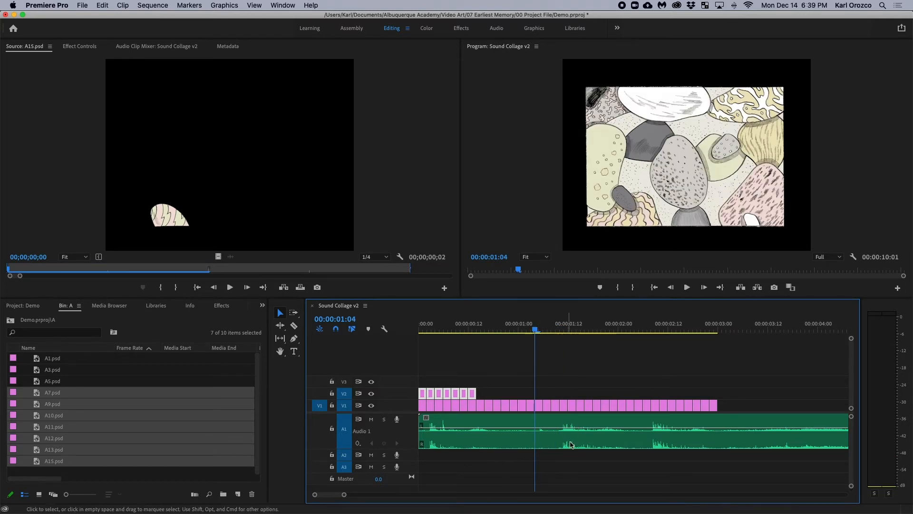
{"action": "key", "text": "space"}
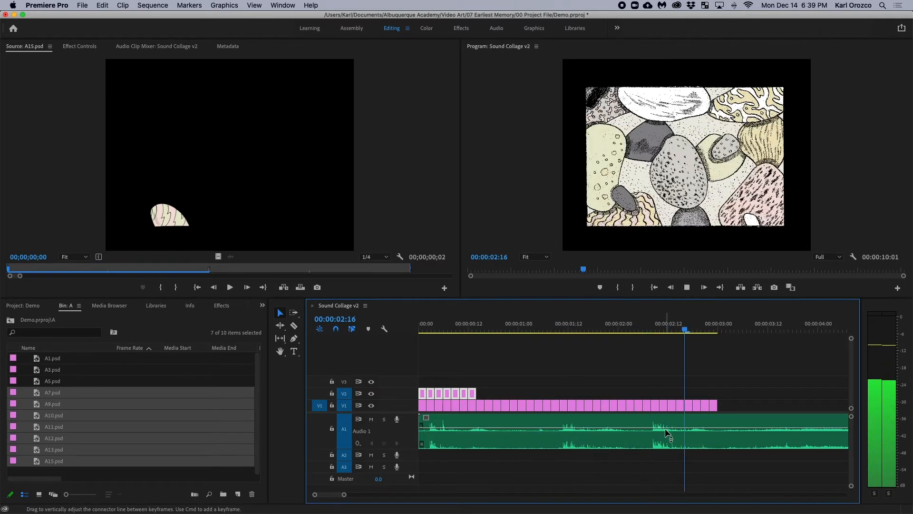
{"action": "key", "text": "space"}
{"action": "left_click_drag", "start_coordinate": [573, 331], "coordinate": [540, 333]}
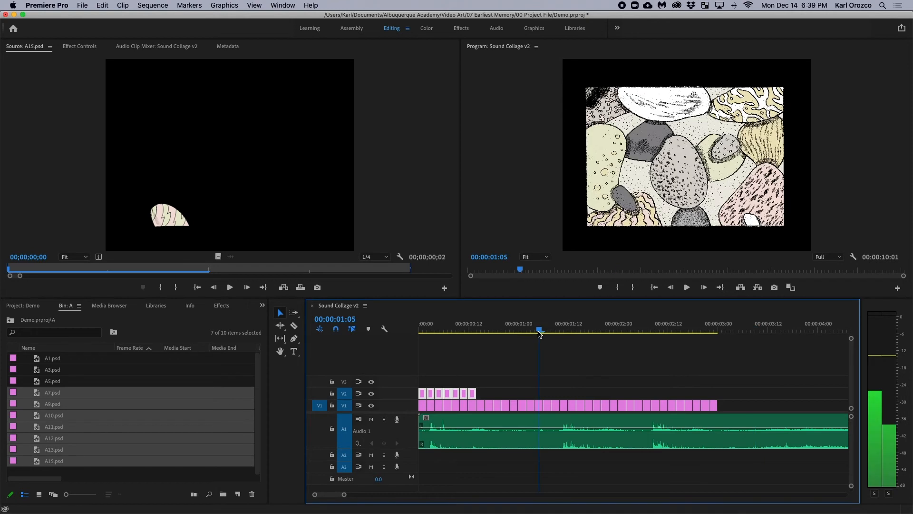
- Copy the grouped stills on V2, paste them at 00:00:01:06 with V1 still targeted, and play the result
{"action": "right_click", "coordinate": [457, 396]}
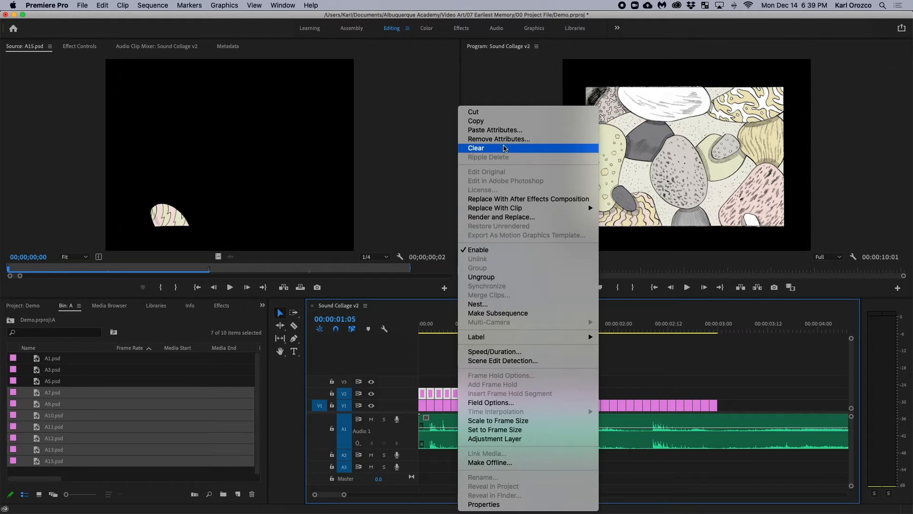
{"action": "left_click", "coordinate": [504, 122]}
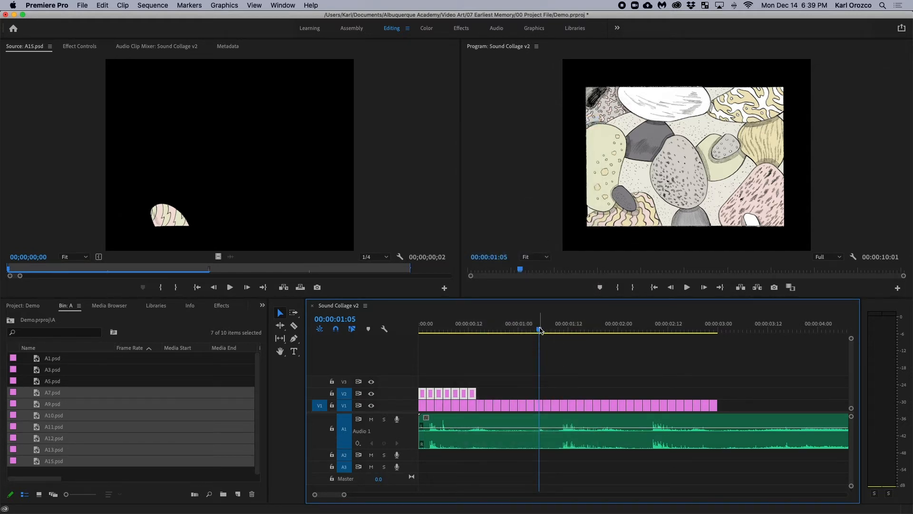
{"action": "left_click_drag", "start_coordinate": [543, 330], "coordinate": [546, 331]}
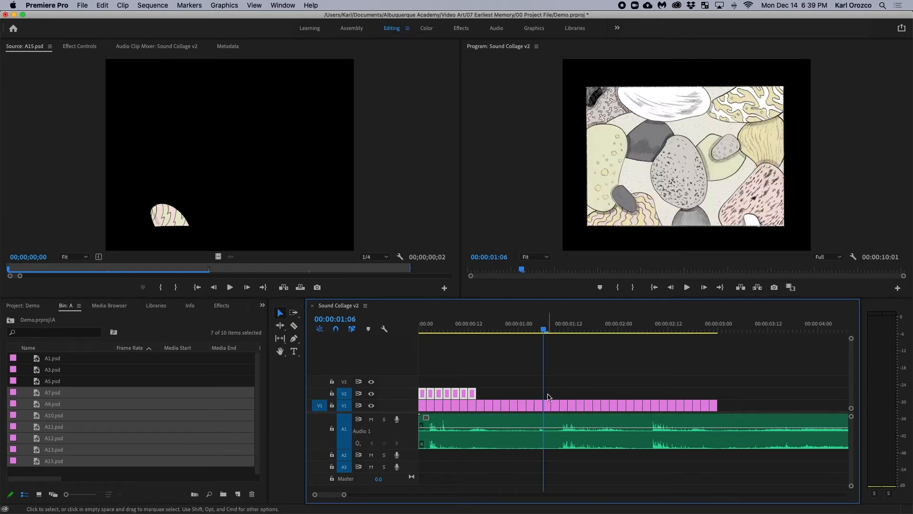
{"action": "left_click", "coordinate": [109, 7]}
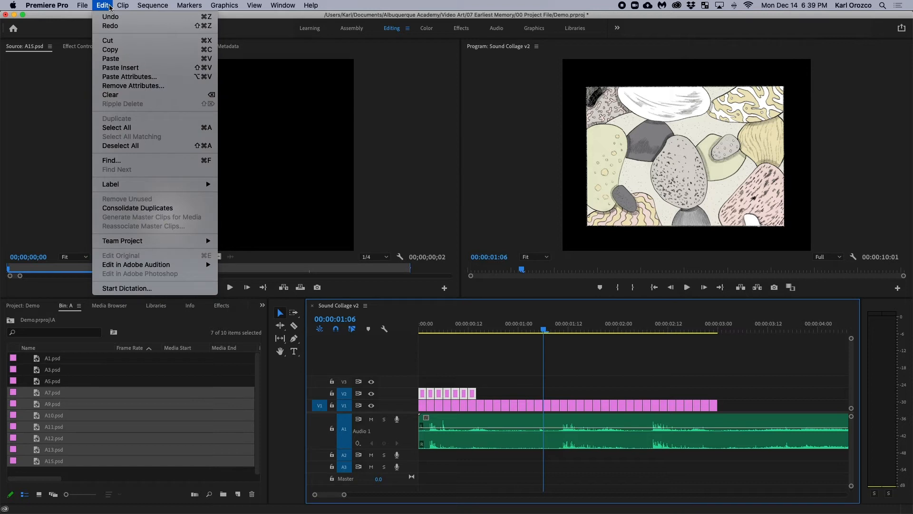
{"action": "left_click", "coordinate": [131, 62]}
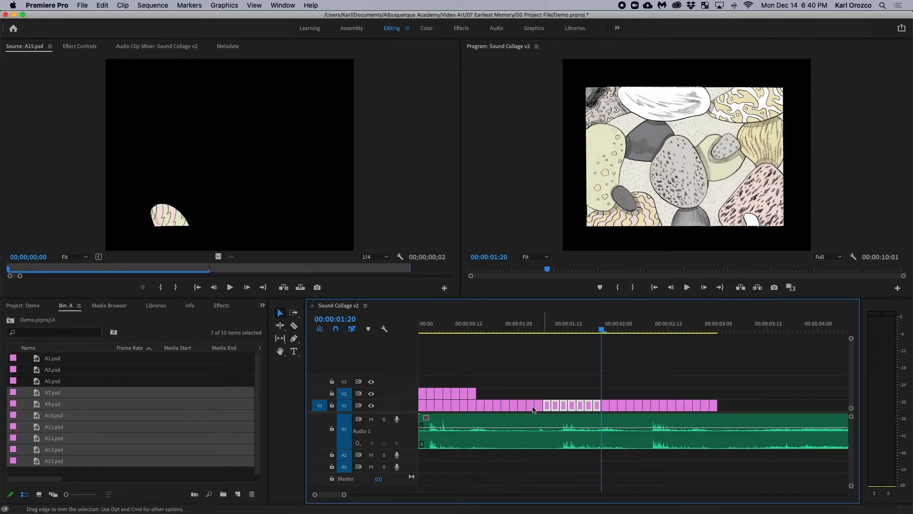
{"action": "left_click_drag", "start_coordinate": [542, 333], "coordinate": [483, 334]}
{"action": "key", "text": "space"}
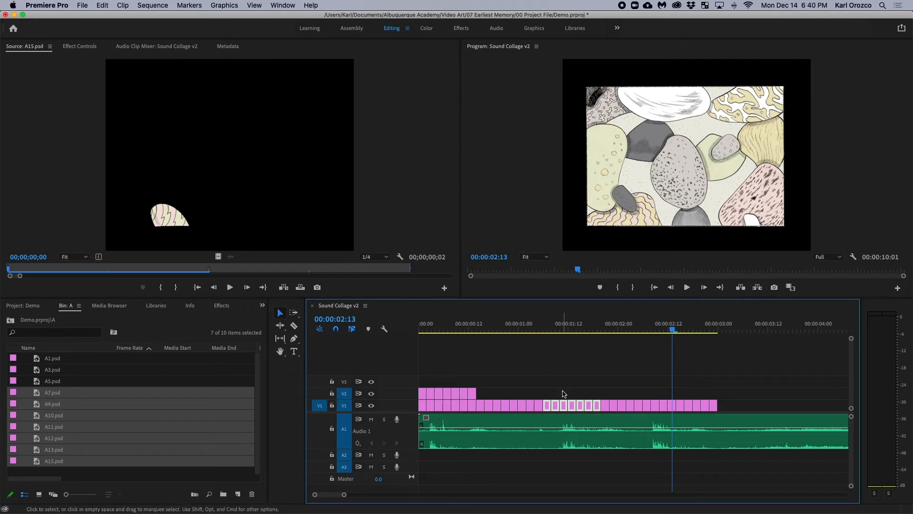
- Move the pasted group from V1 up to V2, preview the section, and undo both the move and the paste
{"action": "left_click_drag", "start_coordinate": [550, 405], "coordinate": [552, 392]}
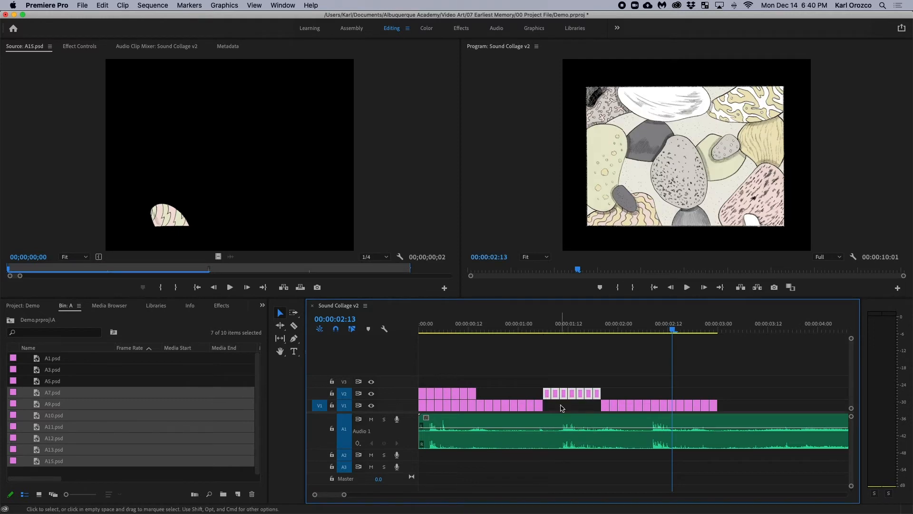
{"action": "left_click", "coordinate": [503, 330]}
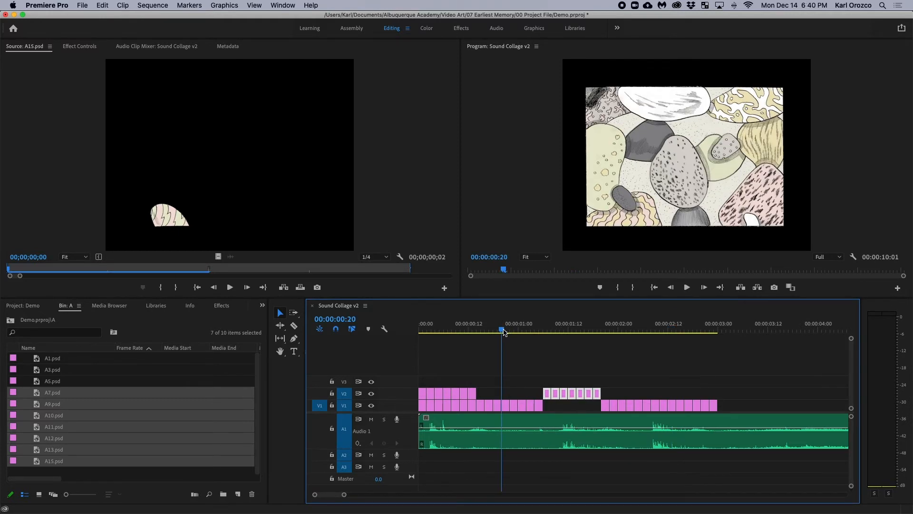
{"action": "key", "text": "space"}
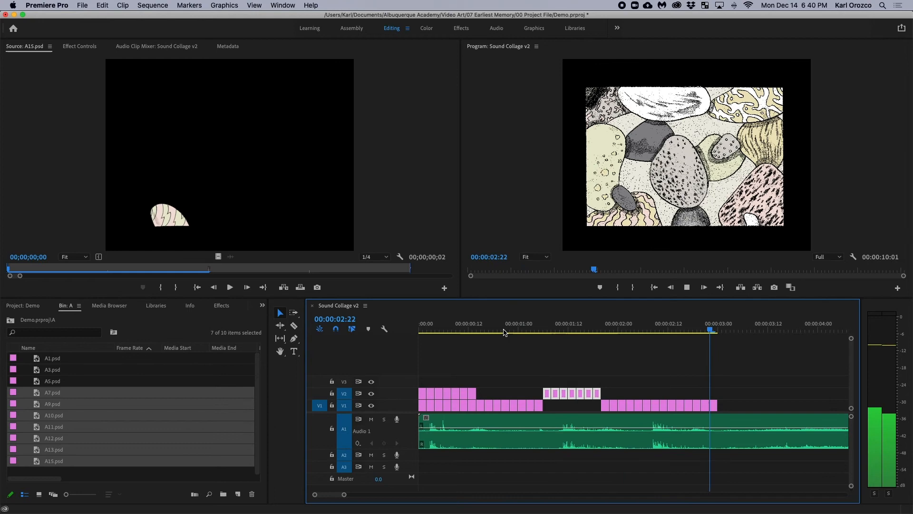
{"action": "left_click", "coordinate": [504, 330]}
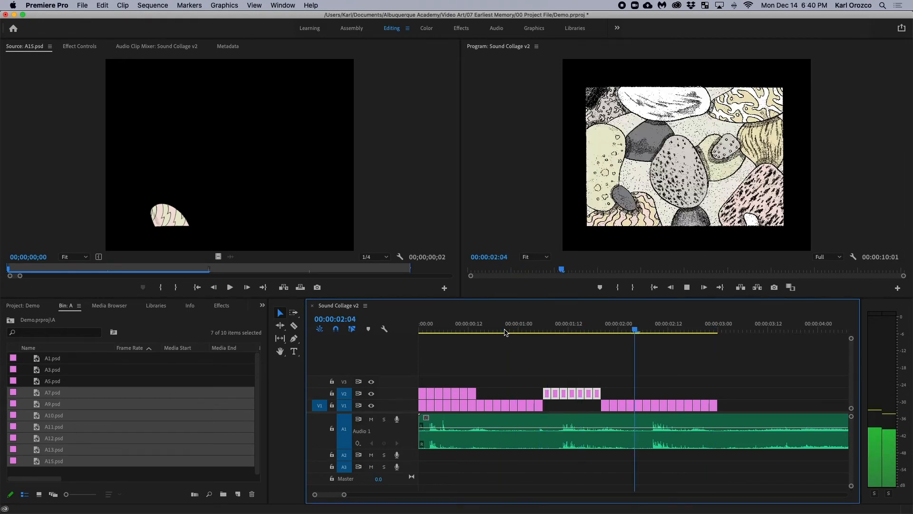
{"action": "key", "text": "space"}
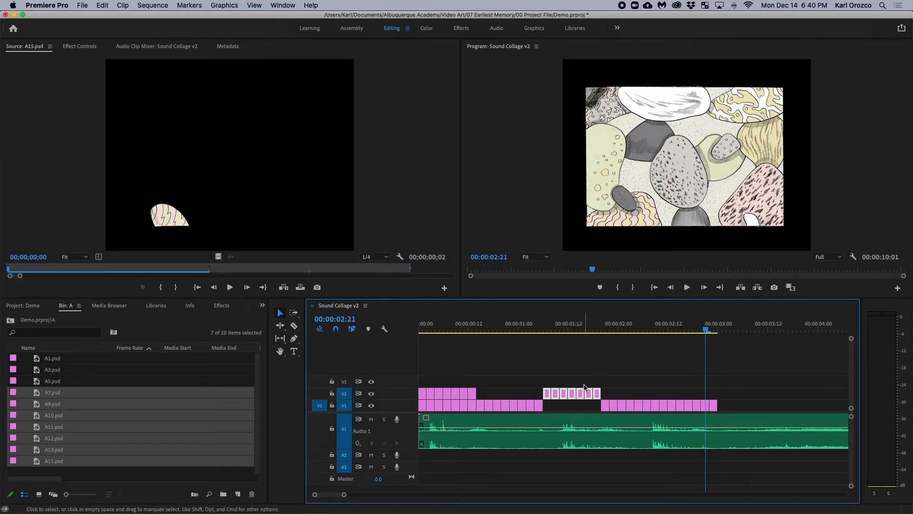
{"action": "left_click_drag", "start_coordinate": [561, 337], "coordinate": [501, 333]}
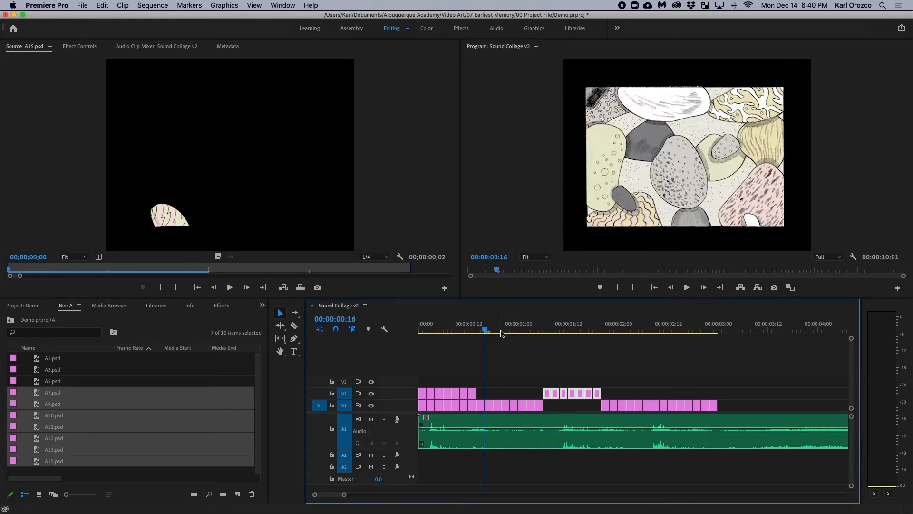
{"action": "key", "text": "alt+Down"}
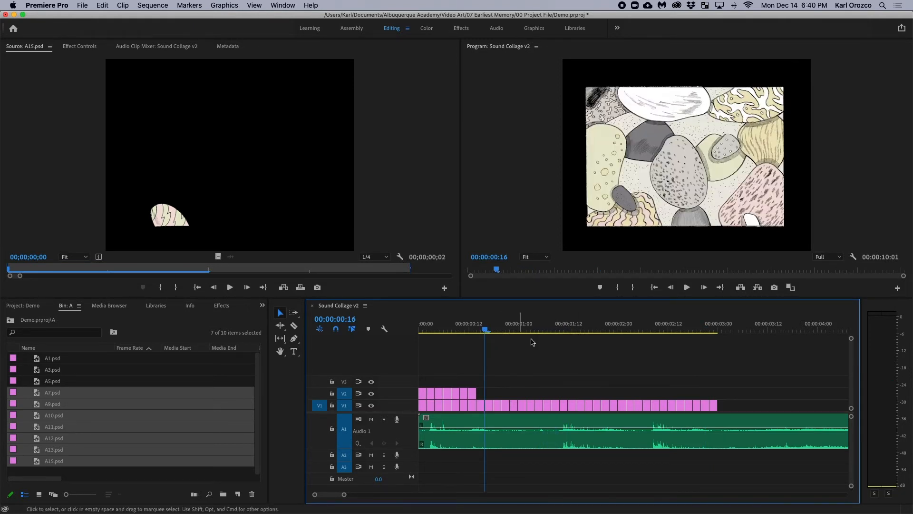
- Copy the grouped stills on V2, turn off V1 targeting and source patching, and paste the group on V2 at 00:00:01:06 and about 00:00:02:06
{"action": "left_click", "coordinate": [544, 332]}
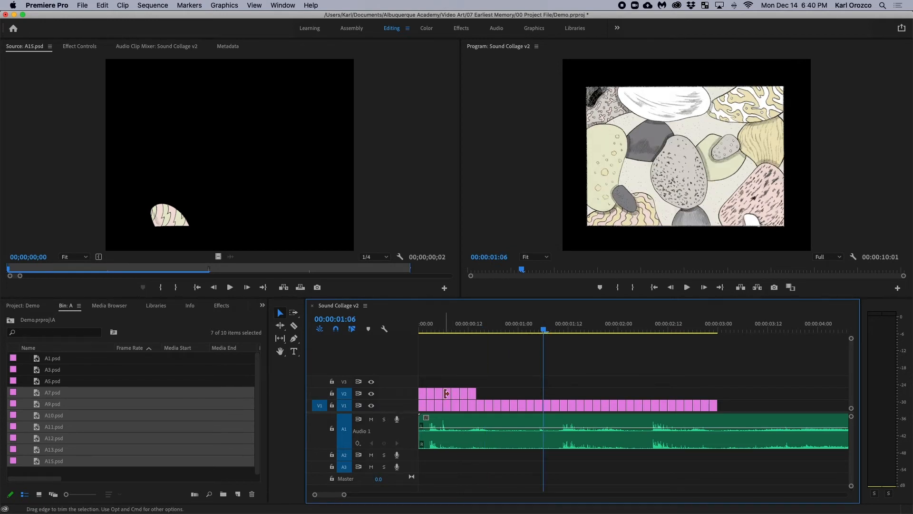
{"action": "left_click", "coordinate": [446, 395]}
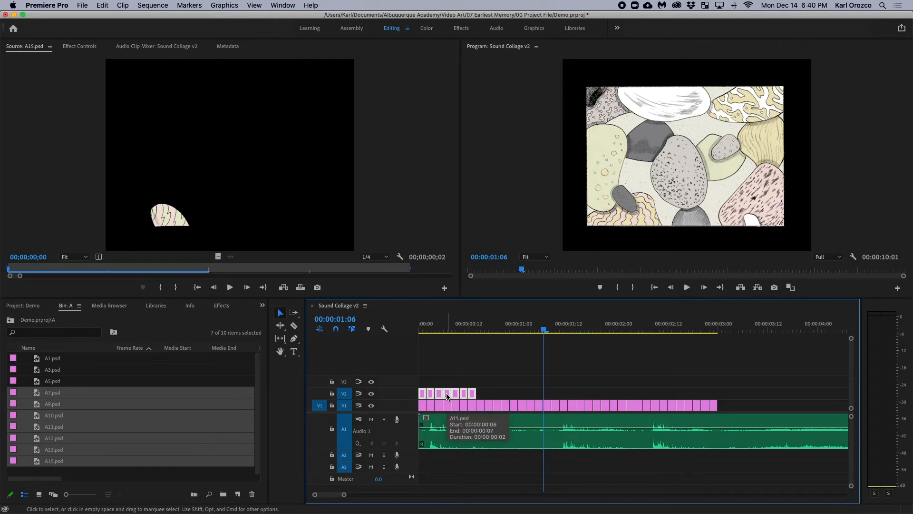
{"action": "right_click", "coordinate": [447, 396]}
{"action": "left_click", "coordinate": [485, 124]}
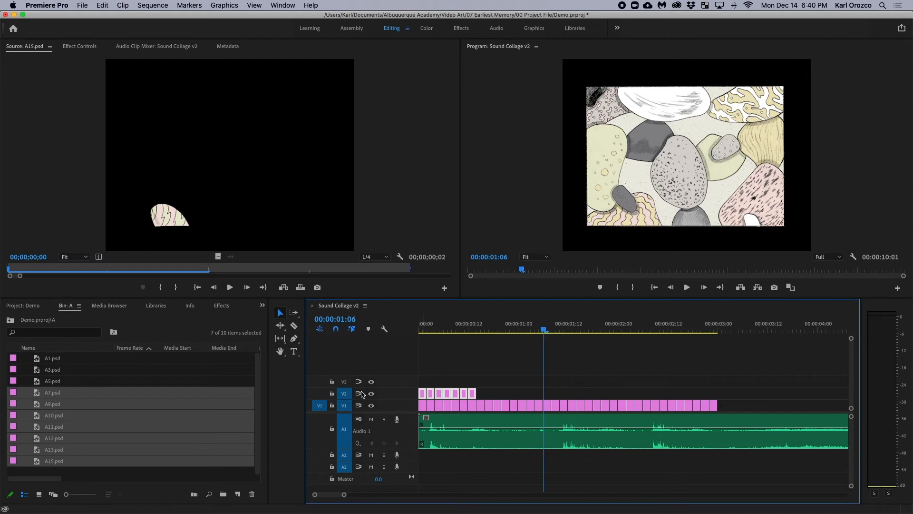
{"action": "left_click", "coordinate": [344, 407]}
{"action": "left_click", "coordinate": [320, 408]}
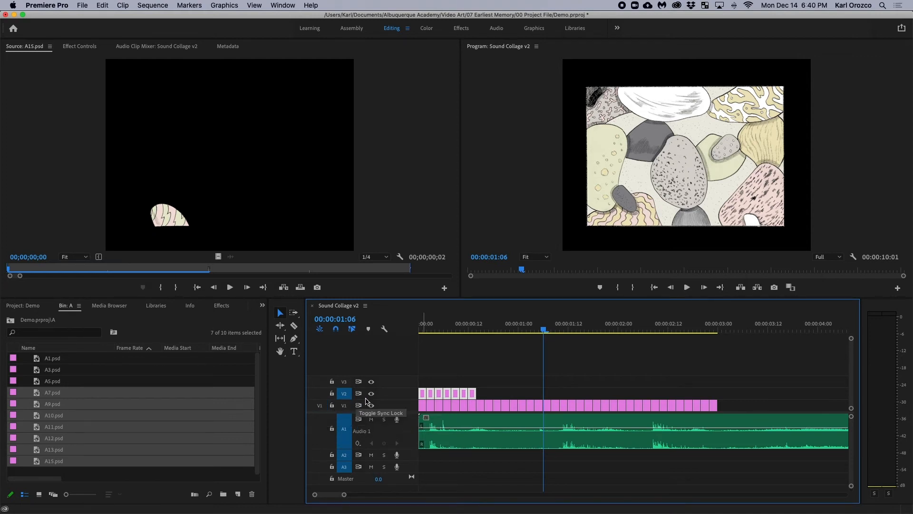
{"action": "key", "text": "super+v"}
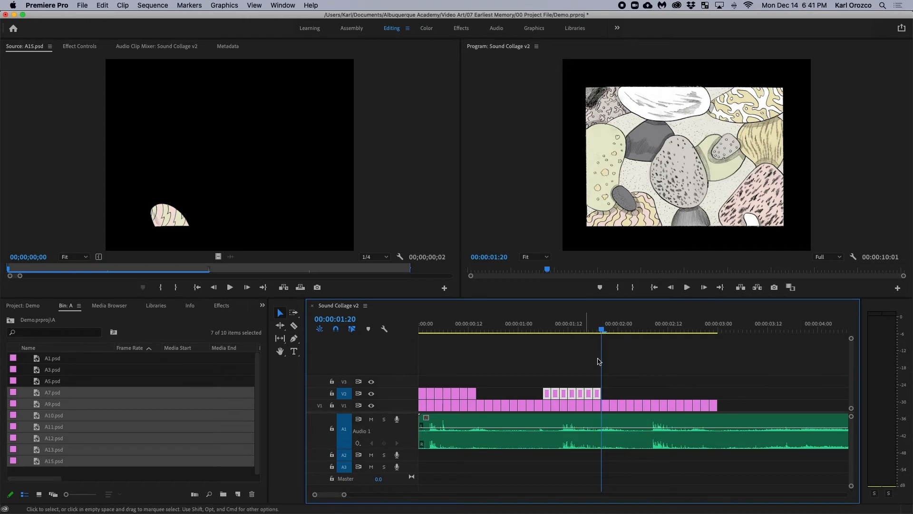
{"action": "left_click_drag", "start_coordinate": [605, 333], "coordinate": [647, 338]}
{"action": "key", "text": "super+v"}
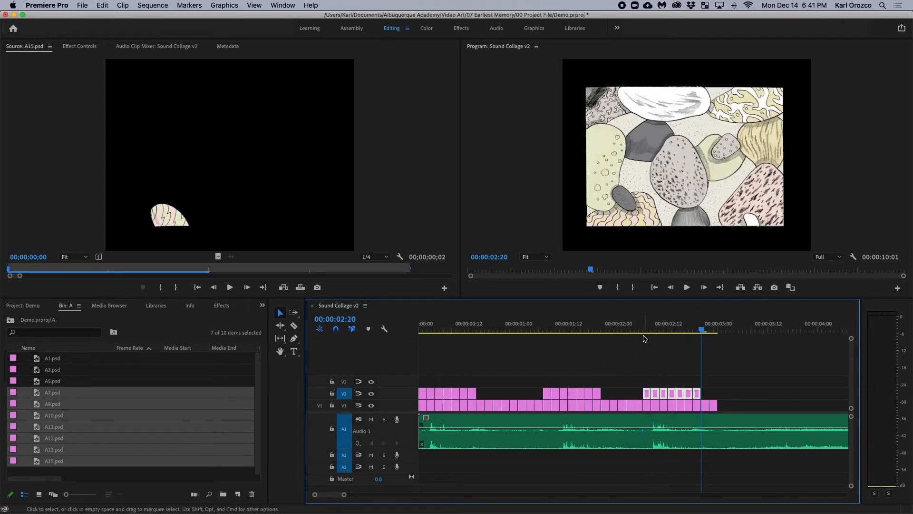
- Play the sequence from its start several times to check the three V2 animation groups against the sound peaks
{"action": "key", "text": "Home"}
{"action": "key", "text": "space"}
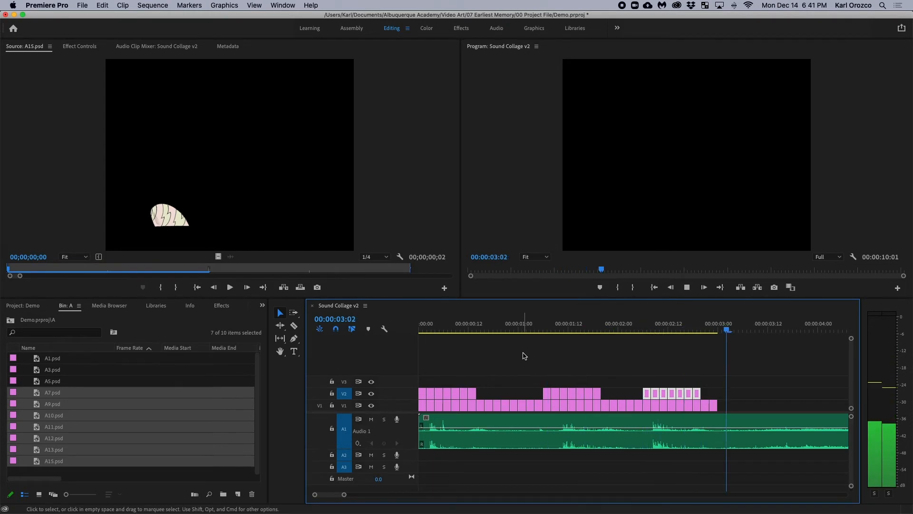
{"action": "key", "text": "space"}
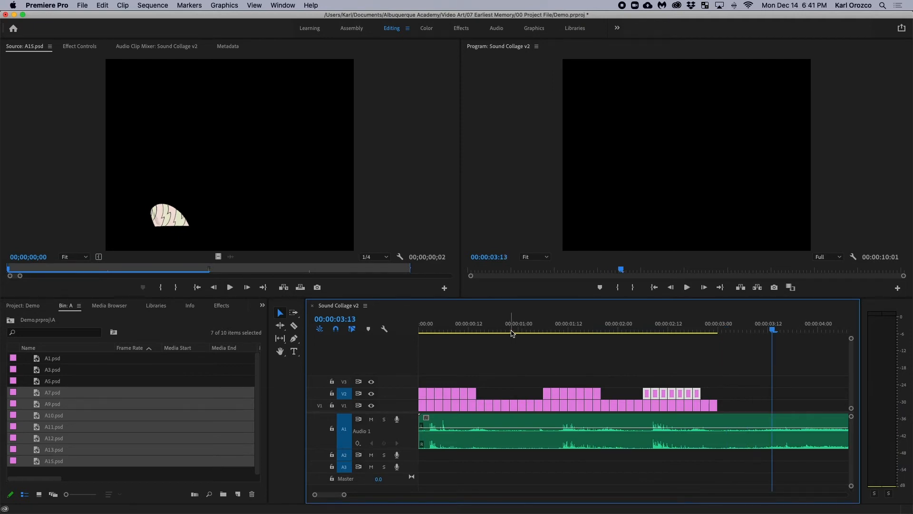
{"action": "key", "text": "Home"}
{"action": "key", "text": "space"}
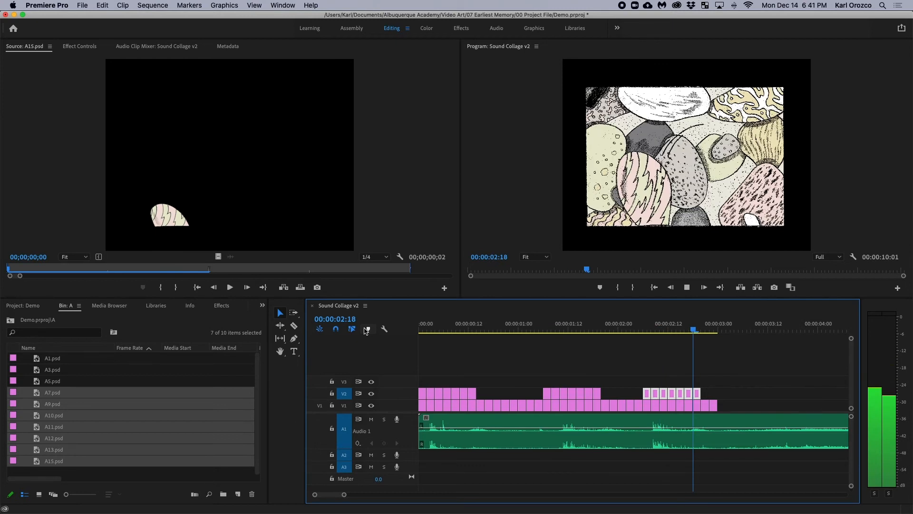
{"action": "key", "text": "space"}
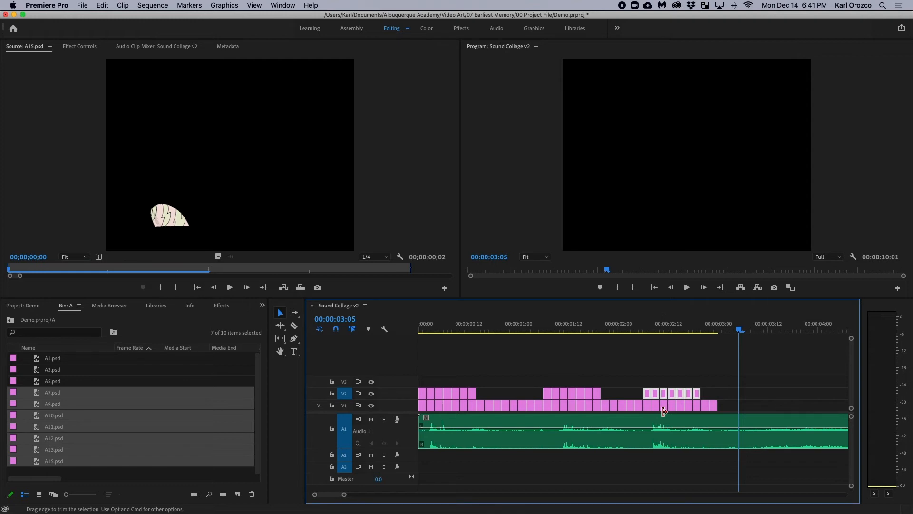
{"action": "left_click_drag", "start_coordinate": [648, 327], "coordinate": [377, 334]}
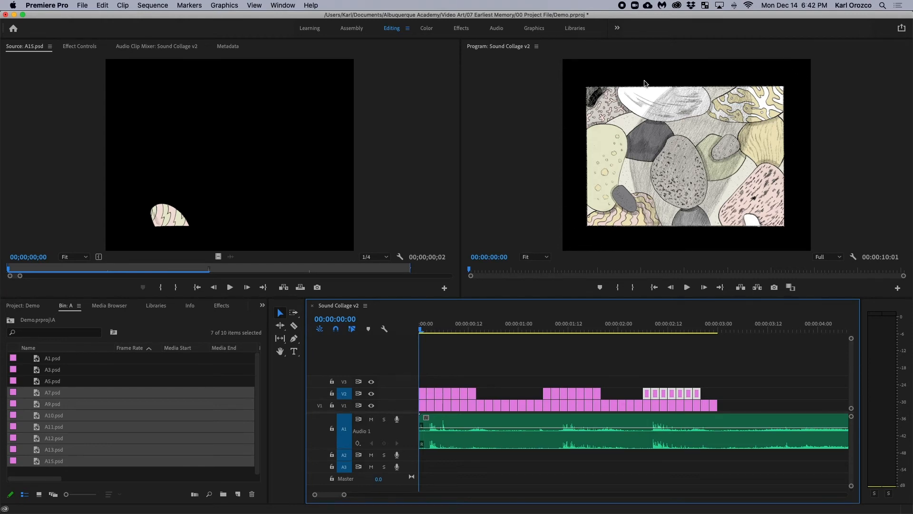
{"action": "key", "text": "space"}
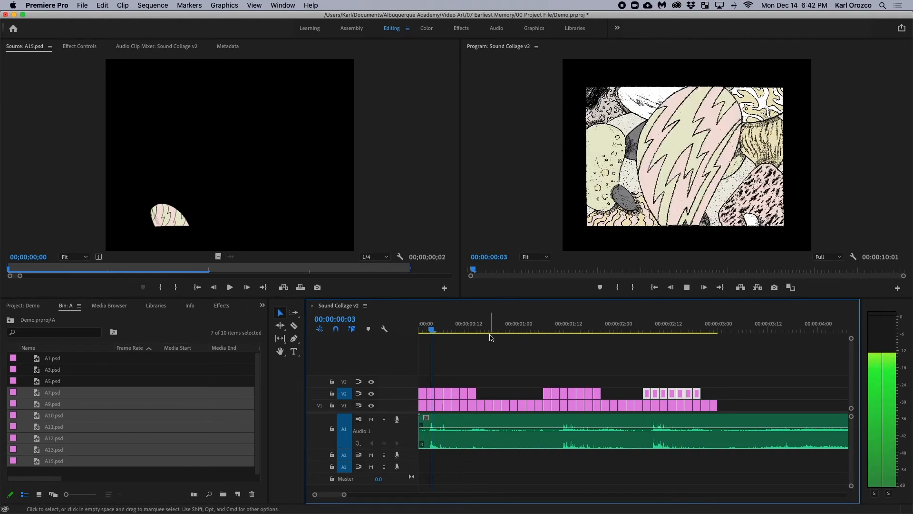
{"action": "key", "text": "space"}
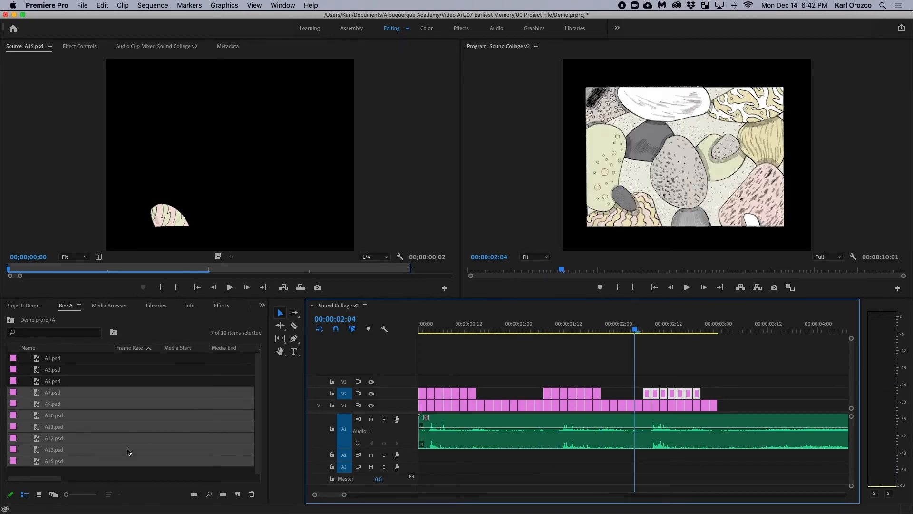
{"action": "key", "text": "Home"}
{"action": "key", "text": "space"}
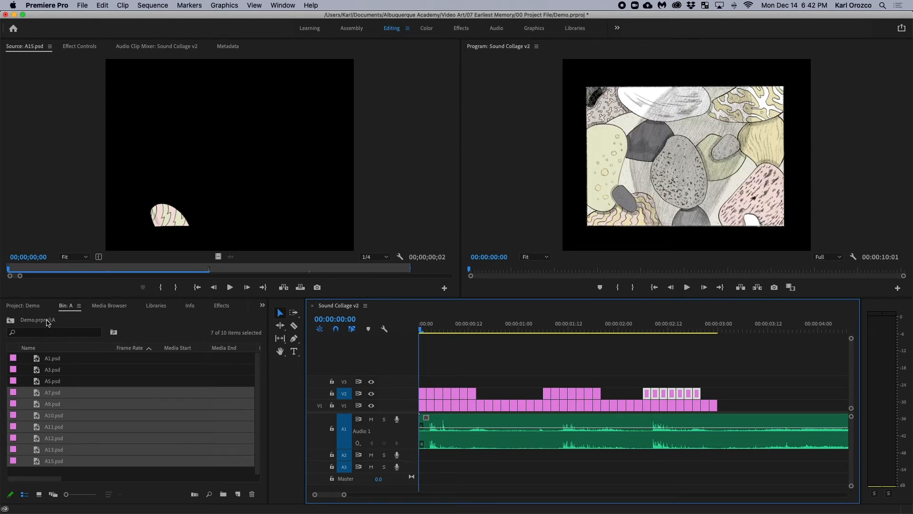
- Create a new color matte in the project's root at 2200 × 1700, 24.00 fps, with square pixels
{"action": "left_click", "coordinate": [30, 308]}
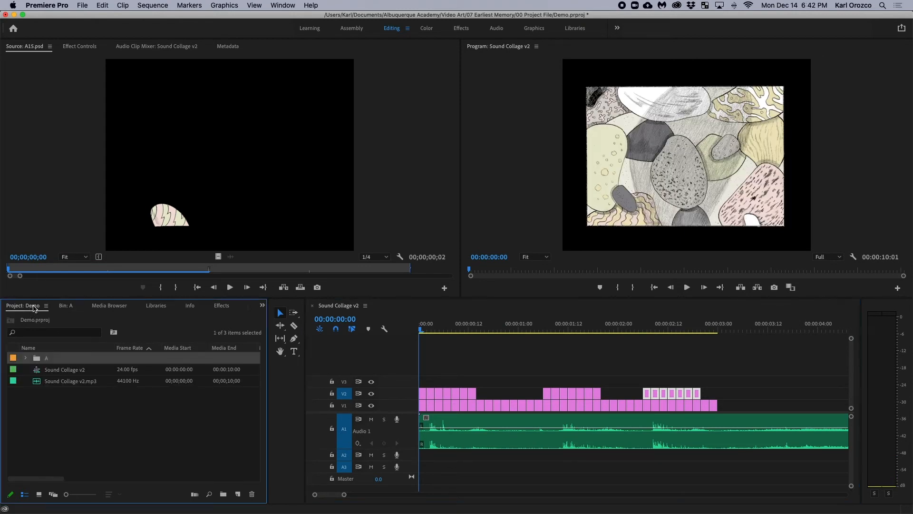
{"action": "left_click", "coordinate": [57, 307]}
{"action": "left_click", "coordinate": [13, 307]}
{"action": "right_click", "coordinate": [63, 412]}
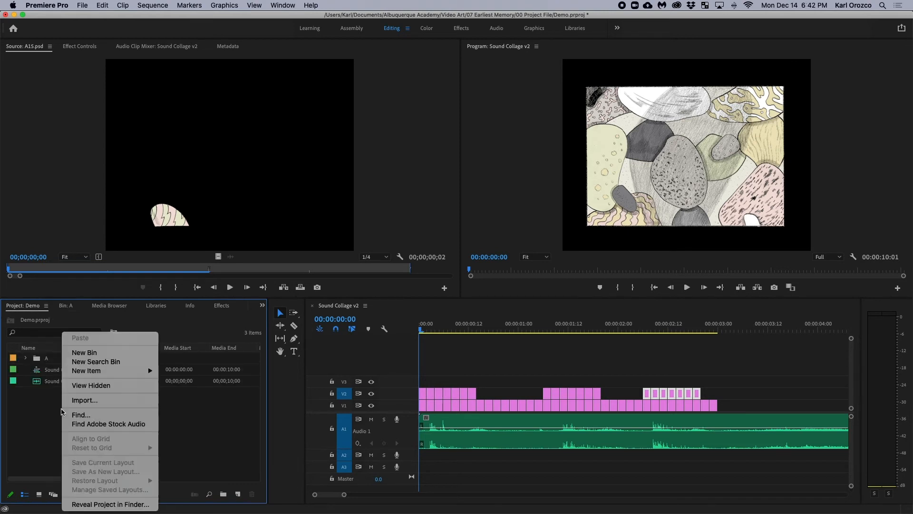
{"action": "mouse_move", "coordinate": [97, 372]}
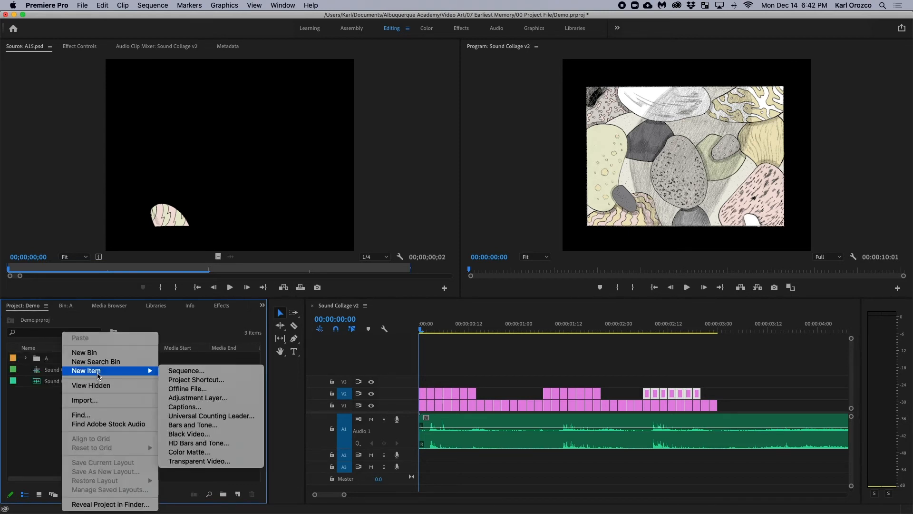
{"action": "left_click", "coordinate": [210, 453]}
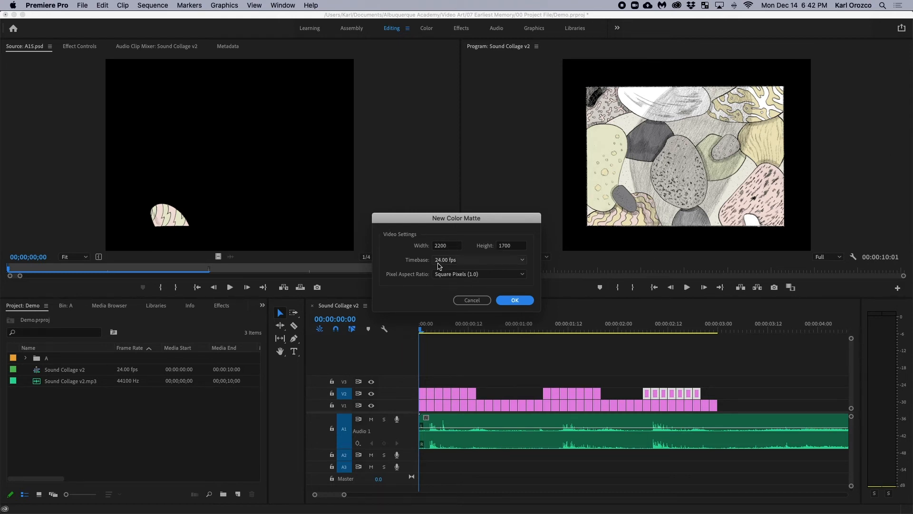
{"action": "left_click", "coordinate": [508, 304]}
- Choose a muted brown, hex 7C5F50, for the color matte and name it Brick Matte
{"action": "mouse_move", "coordinate": [415, 289]}
{"action": "left_mouse_down"}
{"action": "mouse_move", "coordinate": [434, 272]}
{"action": "mouse_move", "coordinate": [416, 272]}
{"action": "mouse_move", "coordinate": [410, 258]}
{"action": "mouse_move", "coordinate": [435, 261]}
{"action": "mouse_move", "coordinate": [442, 252]}
{"action": "mouse_move", "coordinate": [378, 271]}
{"action": "mouse_move", "coordinate": [398, 280]}
{"action": "left_mouse_up"}
{"action": "left_click", "coordinate": [478, 303]}
{"action": "mouse_move", "coordinate": [478, 304]}
{"action": "left_mouse_down"}
{"action": "mouse_move", "coordinate": [478, 287]}
{"action": "mouse_move", "coordinate": [410, 276]}
{"action": "left_mouse_up"}
{"action": "left_click", "coordinate": [436, 271]}
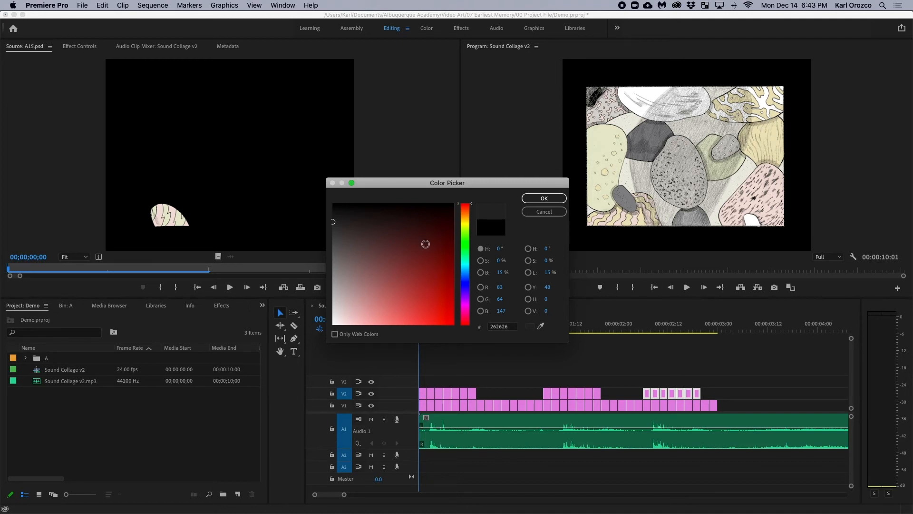
{"action": "left_click", "coordinate": [466, 267]}
{"action": "left_click_drag", "start_coordinate": [394, 257], "coordinate": [382, 260]}
{"action": "left_click", "coordinate": [466, 226]}
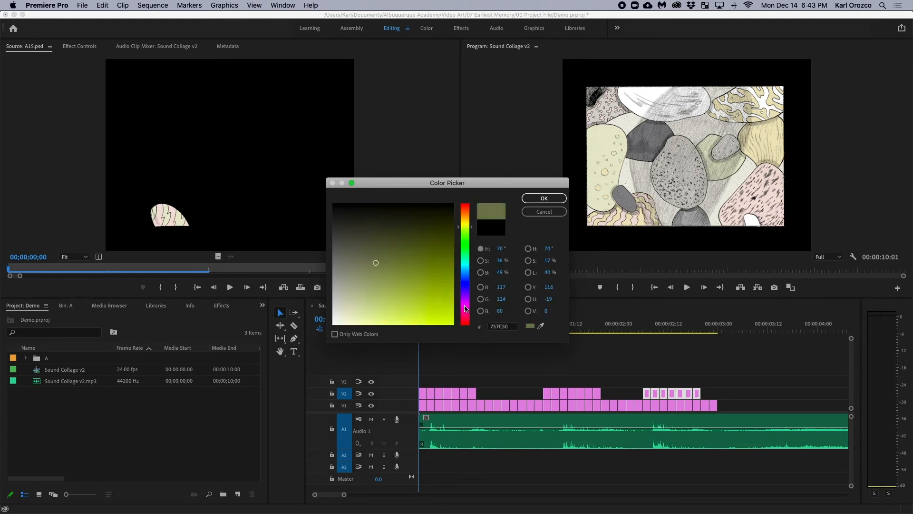
{"action": "left_click_drag", "start_coordinate": [466, 228], "coordinate": [473, 211]}
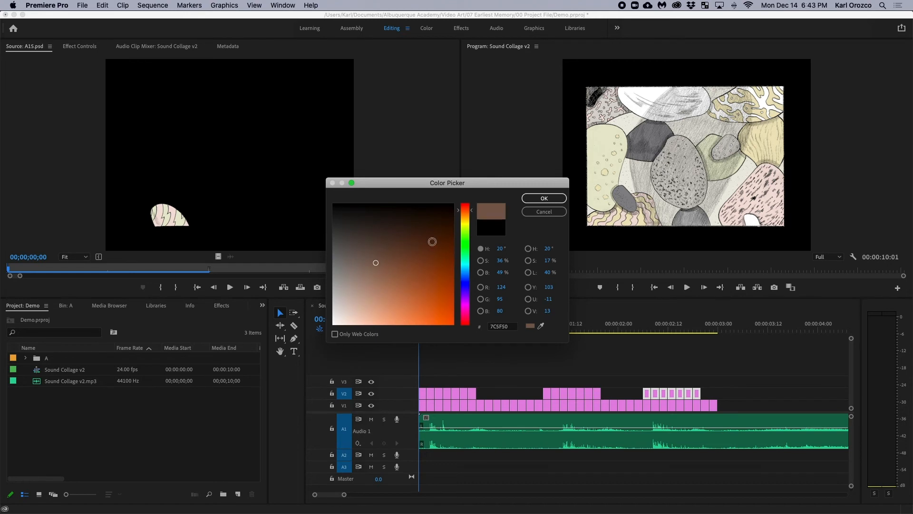
{"action": "left_click", "coordinate": [535, 202]}
{"action": "left_click", "coordinate": [535, 201]}
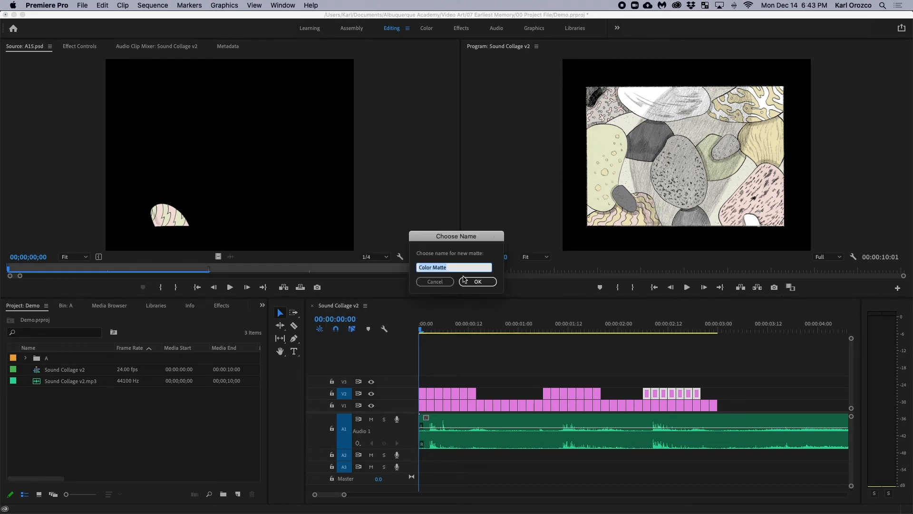
{"action": "type", "text": "Brick"}
{"action": "key", "text": "Return"}
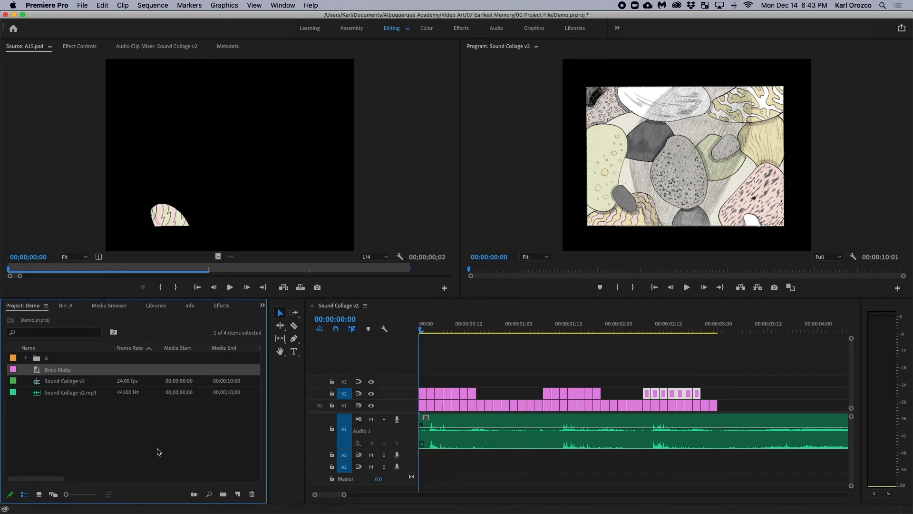
- Try the Brick Matte on V3 above the artwork at the sequence start, and delete it from the sequence
{"action": "left_click_drag", "start_coordinate": [44, 371], "coordinate": [424, 385]}
{"action": "left_click", "coordinate": [423, 384]}
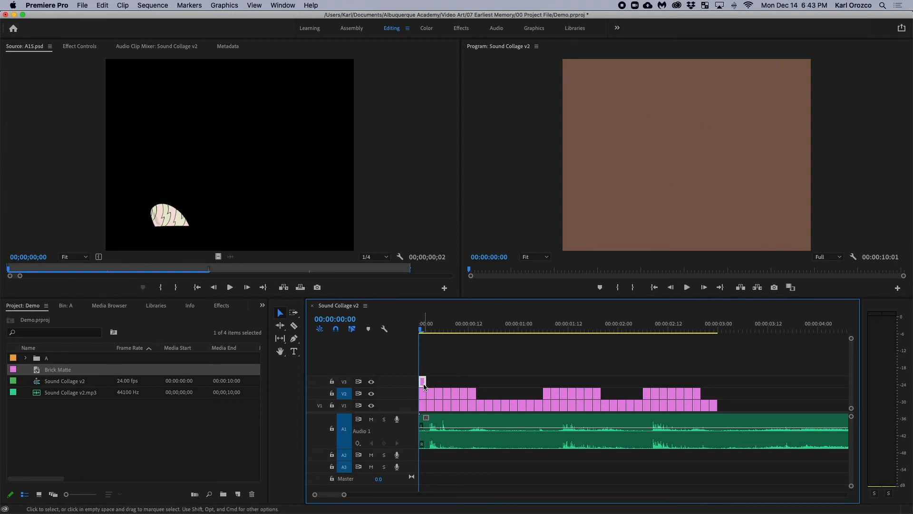
{"action": "left_click_drag", "start_coordinate": [426, 381], "coordinate": [431, 383]}
{"action": "key", "text": "BackSpace"}
- Move all stills on V1 and V2 up one track to V2 and V3, keeping their timing
{"action": "left_click", "coordinate": [438, 398]}
{"action": "left_click", "coordinate": [440, 406], "text": "shift"}
{"action": "left_click_drag", "start_coordinate": [730, 410], "coordinate": [429, 381]}
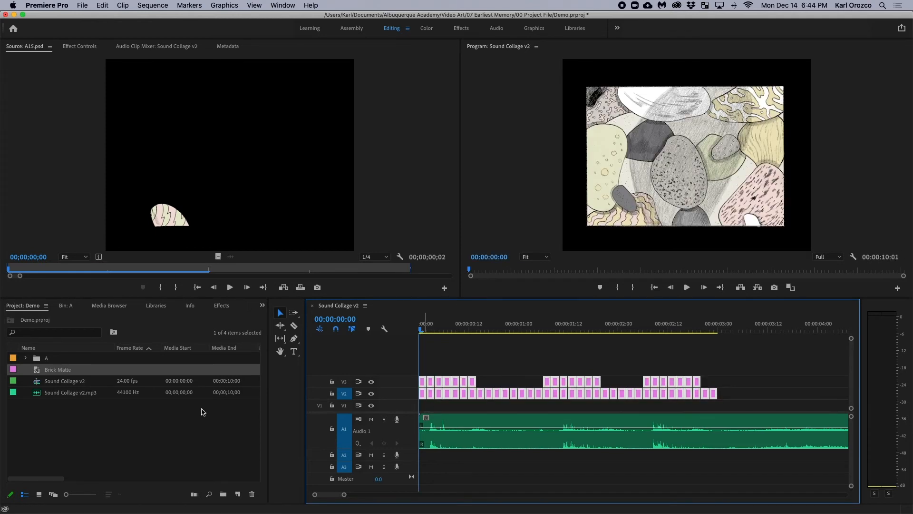
- Place the Brick Matte on V1 at the sequence start and extend it to the end of the stills on V2
{"action": "left_click", "coordinate": [167, 451]}
{"action": "left_click_drag", "start_coordinate": [53, 375], "coordinate": [717, 409]}
{"action": "left_click", "coordinate": [425, 407]}
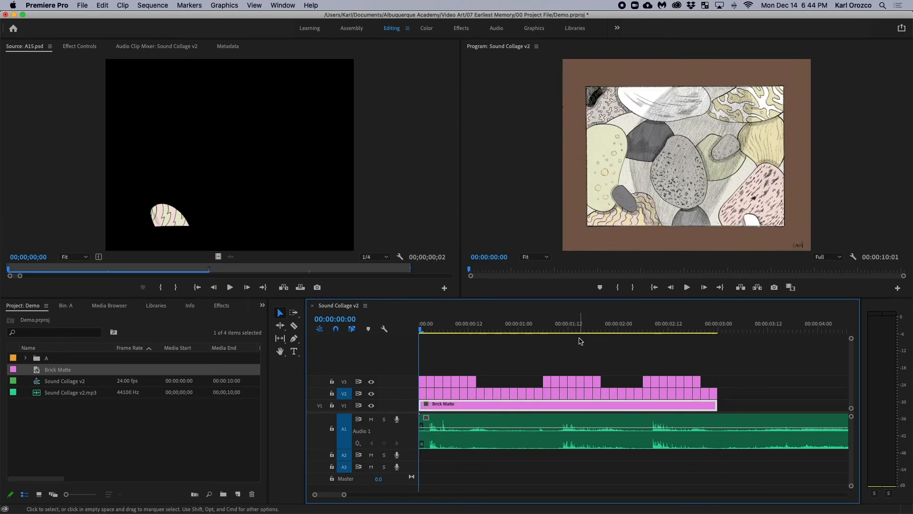
- Play the sequence repeatedly to check the animation over the brown matte
{"action": "key", "text": "space"}
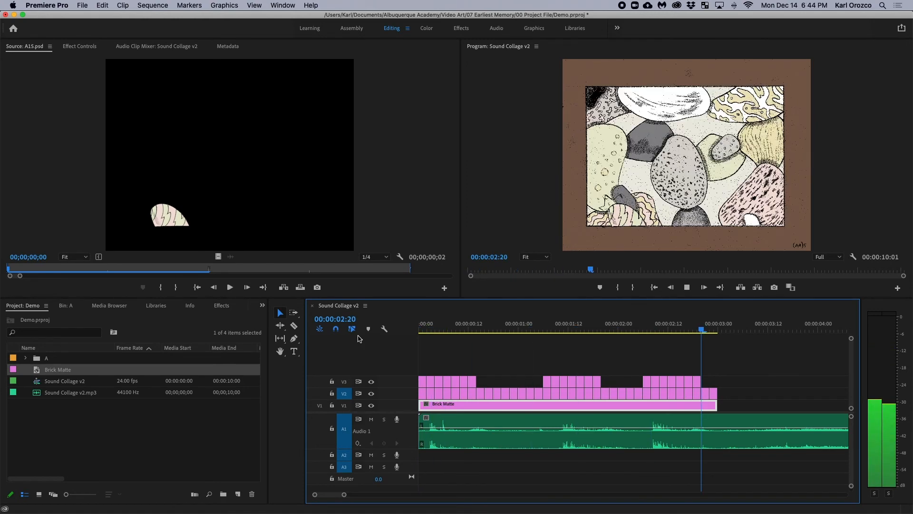
{"action": "key", "text": "space"}
{"action": "left_click_drag", "start_coordinate": [469, 332], "coordinate": [347, 333]}
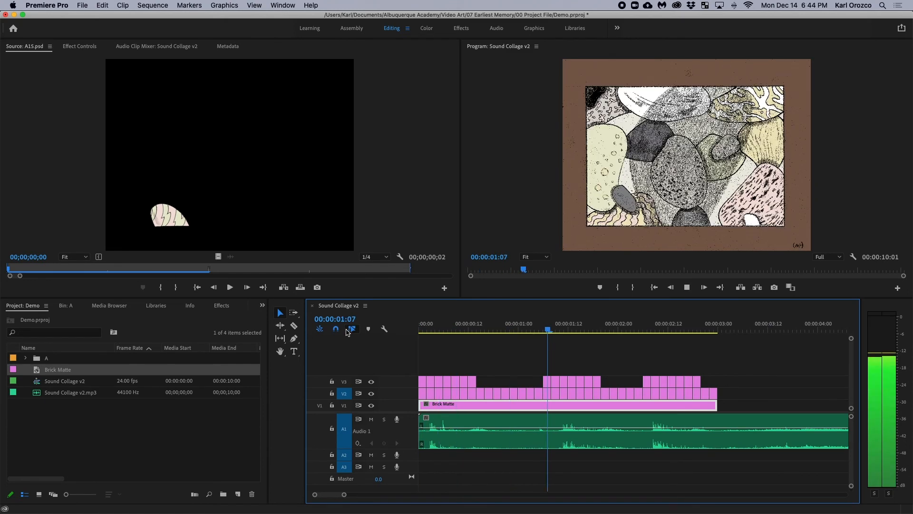
{"action": "key", "text": "space"}
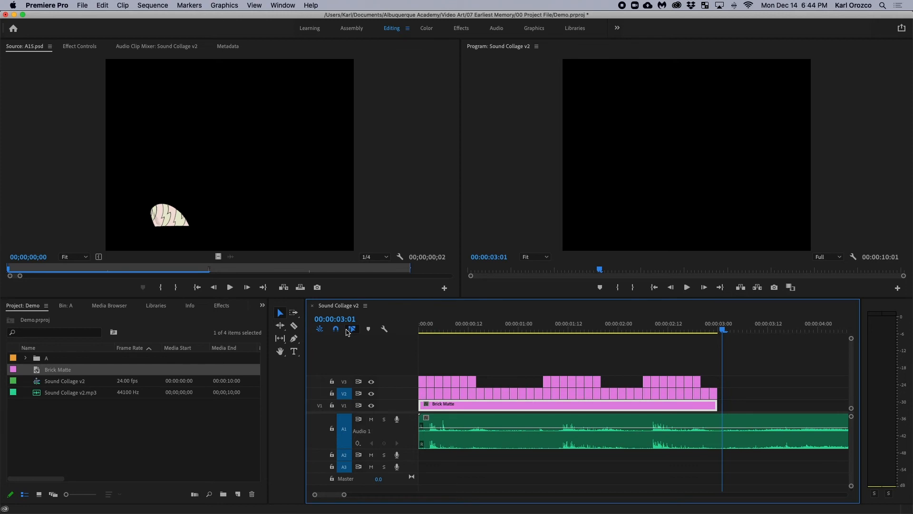
{"action": "left_click_drag", "start_coordinate": [455, 331], "coordinate": [535, 336]}
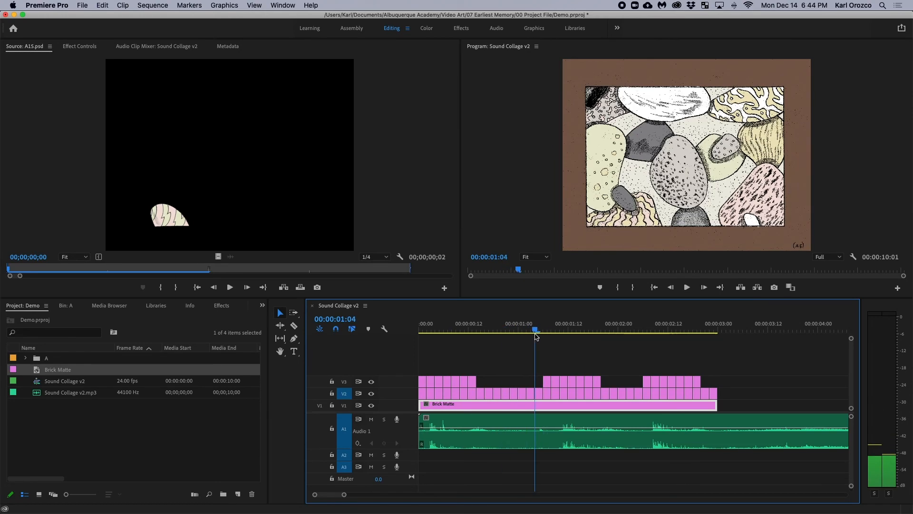
{"action": "key", "text": "space"}
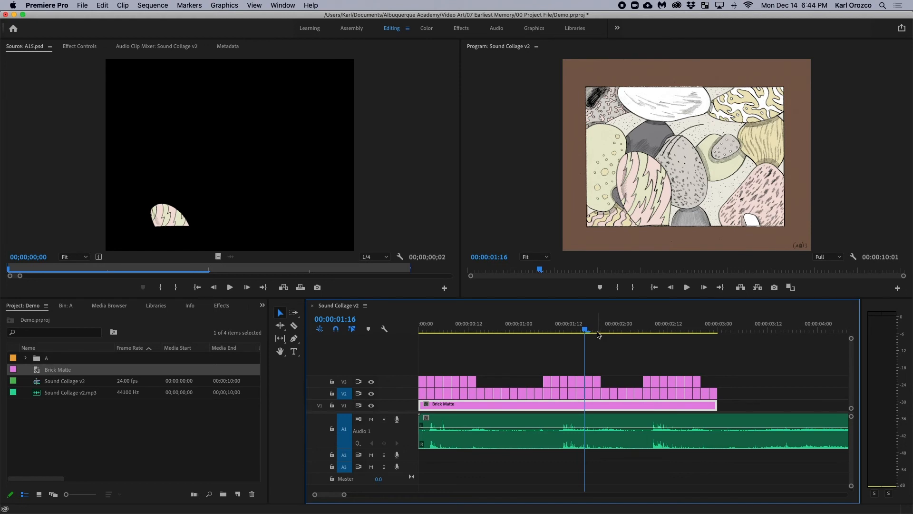
- Switch to Finder, preview Earliest Memory v1.mp4 from the 05 Exports folder, and return to Premiere Pro
{"action": "mouse_move", "coordinate": [119, 511]}
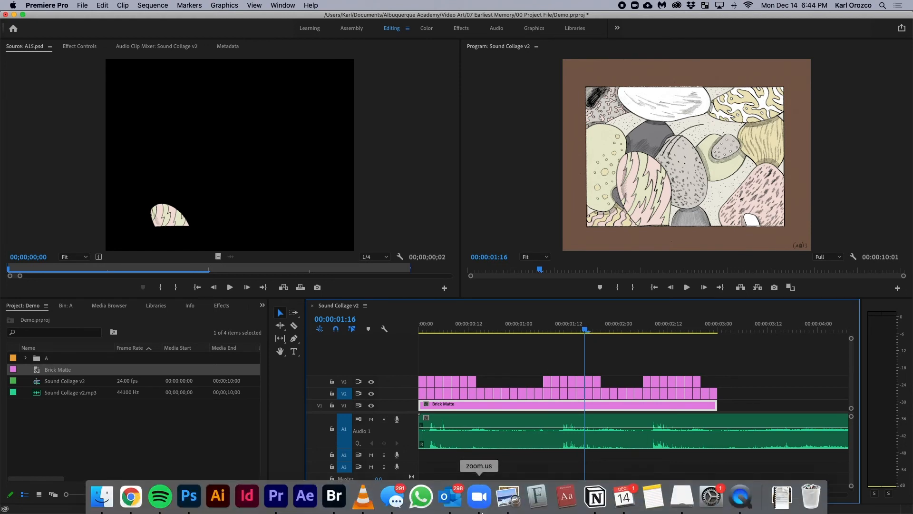
{"action": "left_click", "coordinate": [102, 497]}
{"action": "scroll", "coordinate": [523, 259], "scroll_direction": "left", "scroll_amount": 10}
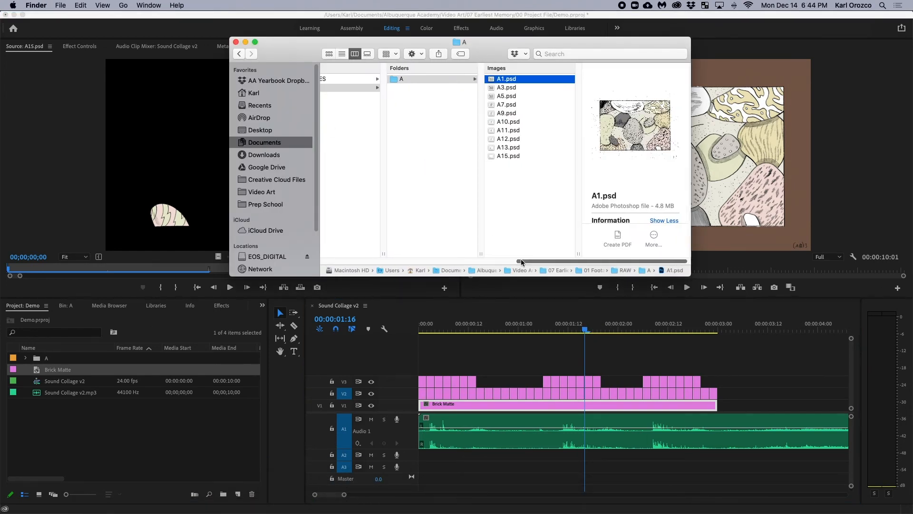
{"action": "left_click", "coordinate": [474, 121]}
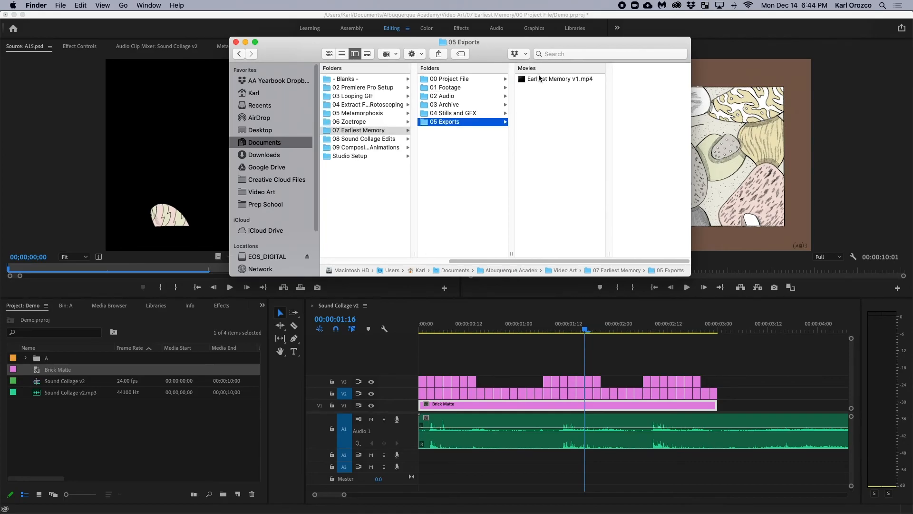
{"action": "left_click", "coordinate": [540, 78]}
{"action": "key", "text": "space"}
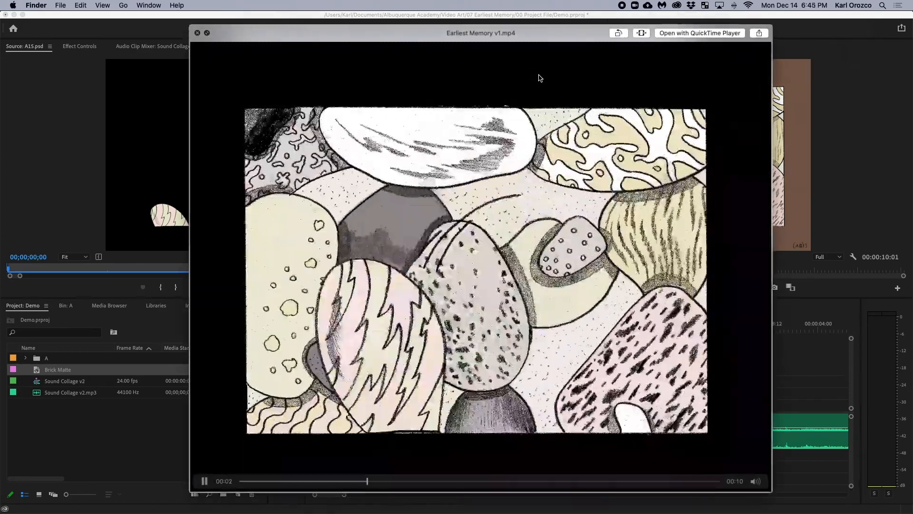
{"action": "key", "text": "space"}
{"action": "left_click", "coordinate": [774, 57]}
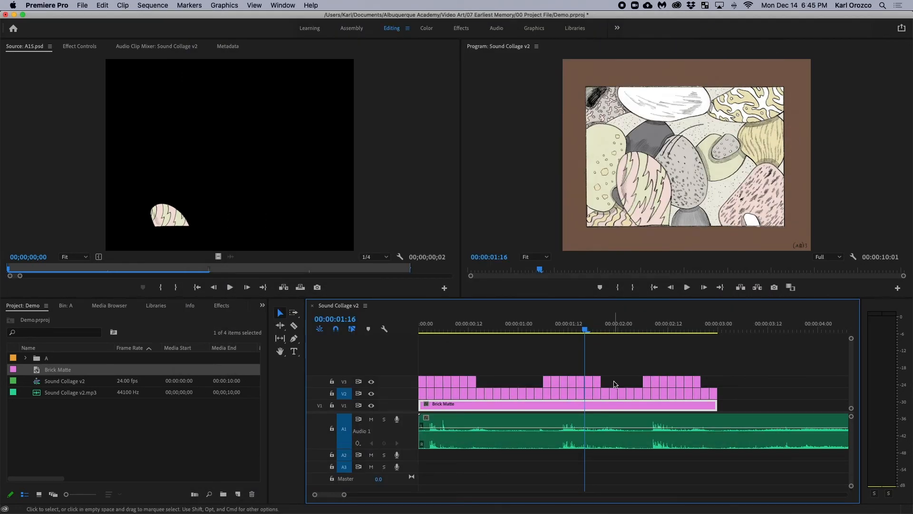
- Play the sequence from its start and open bin A to show its PSD frames
{"action": "left_click_drag", "start_coordinate": [585, 329], "coordinate": [377, 353]}
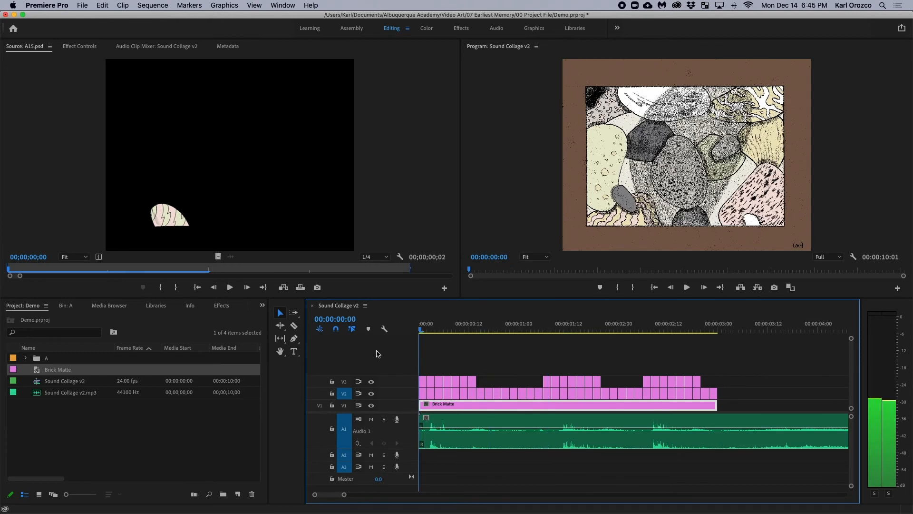
{"action": "left_click", "coordinate": [47, 362]}
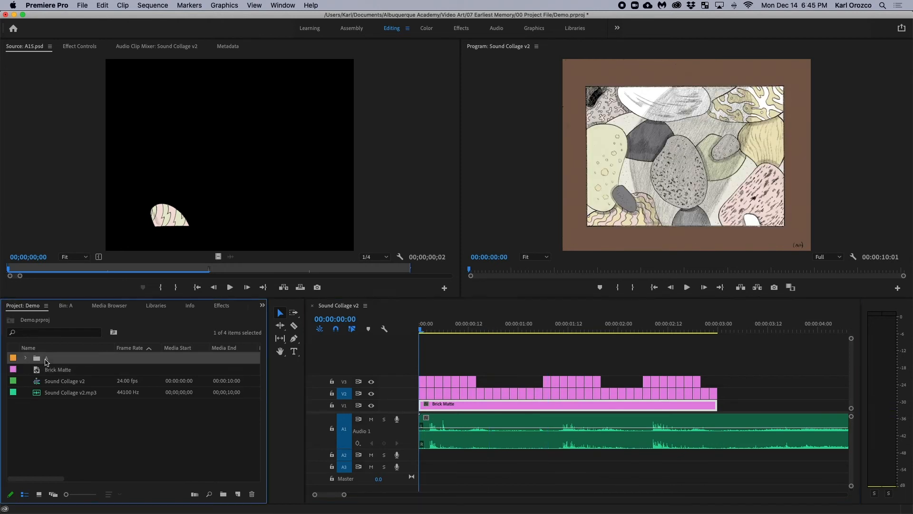
{"action": "double_click", "coordinate": [42, 360]}
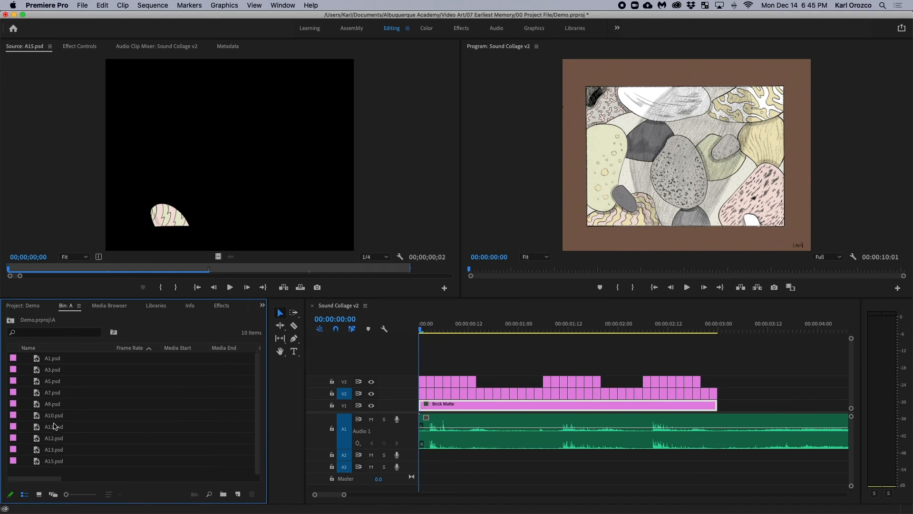
- Isolate the V3 frame at 00:00:01:09 by turning off track output for V2 and V1
{"action": "left_click_drag", "start_coordinate": [485, 333], "coordinate": [560, 333]}
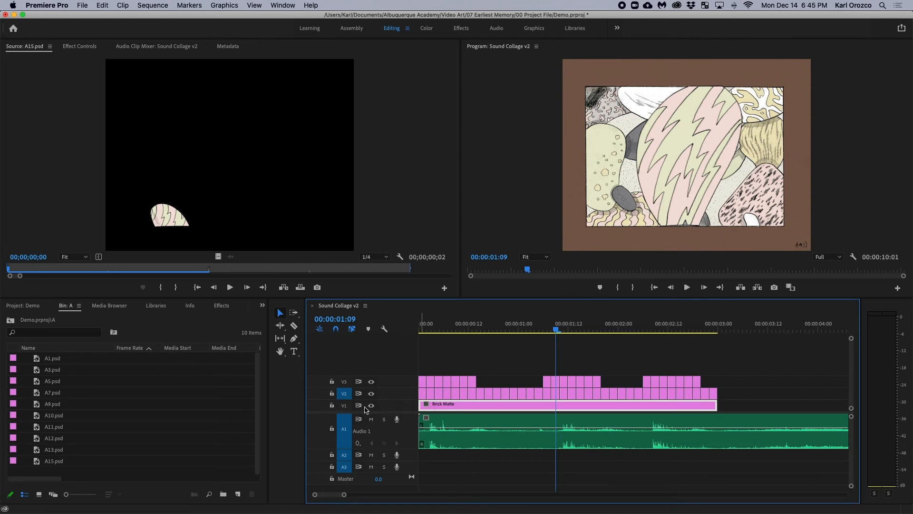
{"action": "left_click", "coordinate": [372, 394]}
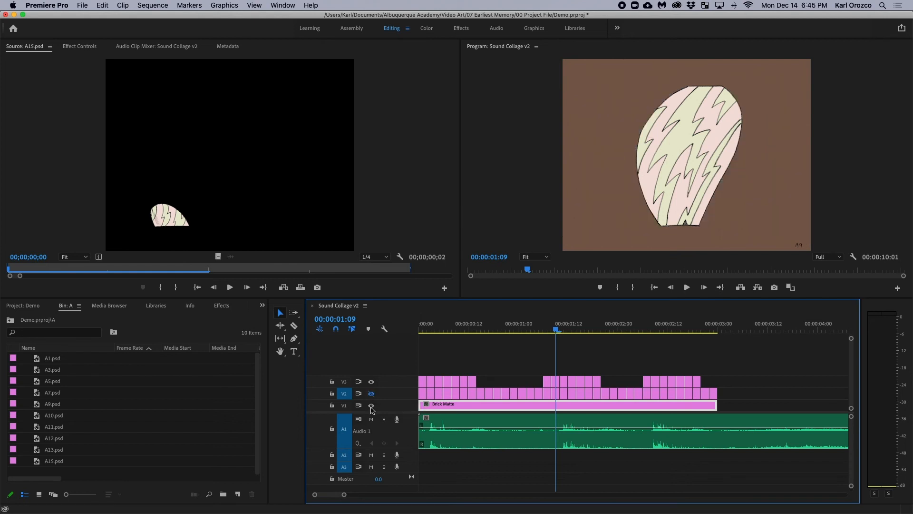
{"action": "left_click", "coordinate": [372, 405]}
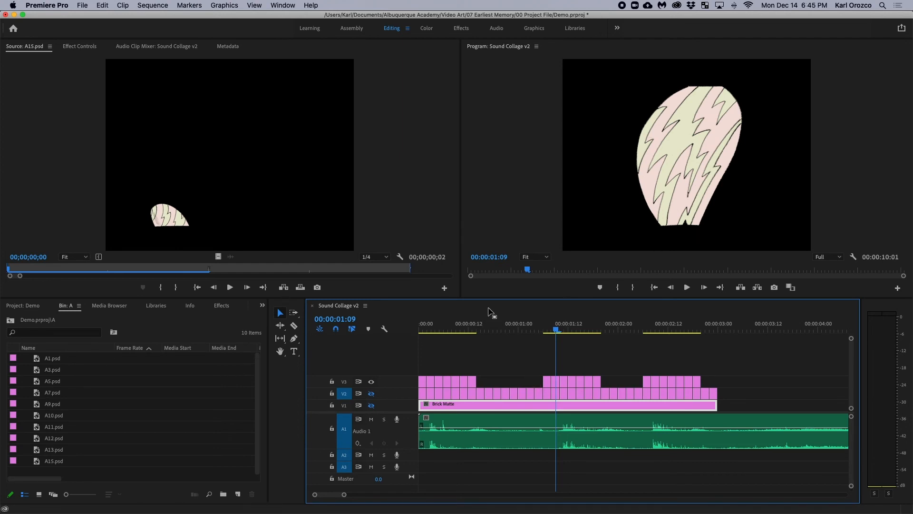
- Identify the V3 still at 00:00:01:09, open its source A9.psd from bin A in Adobe Photoshop, and inspect the striped shape
{"action": "left_click", "coordinate": [557, 383]}
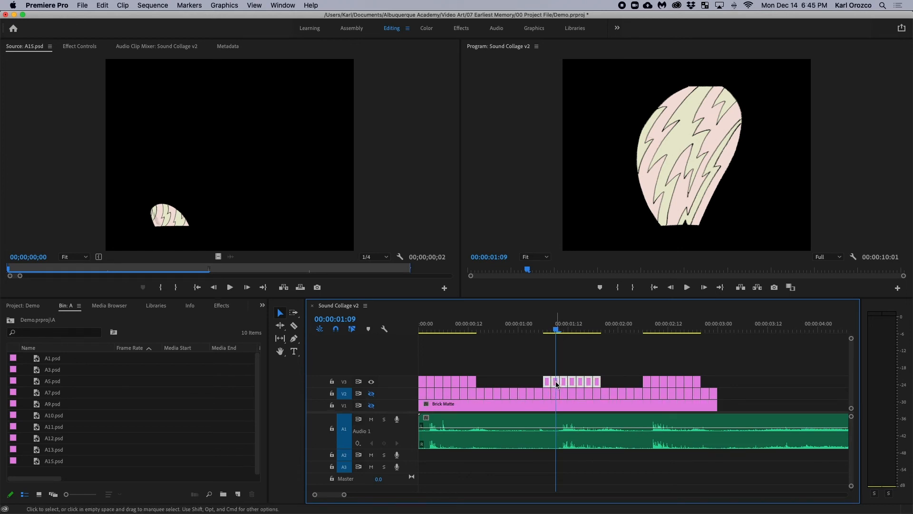
{"action": "double_click", "coordinate": [557, 385]}
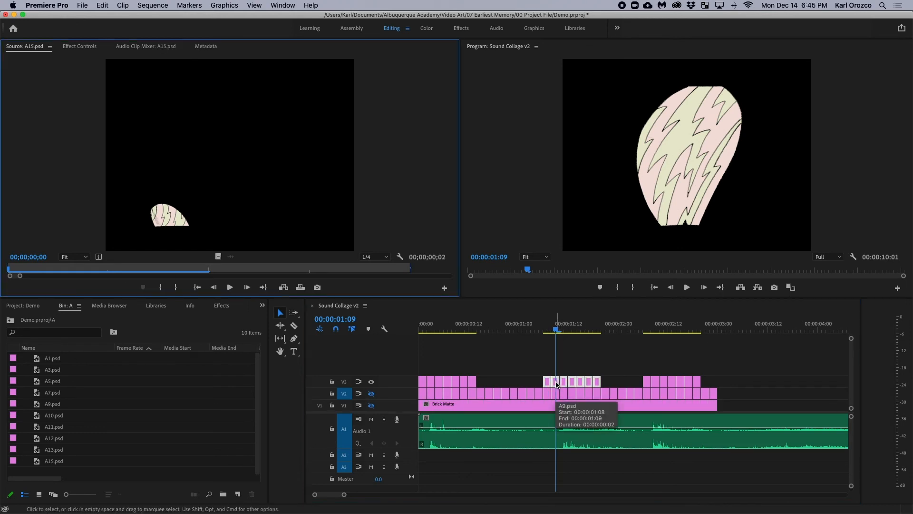
{"action": "left_click", "coordinate": [48, 407]}
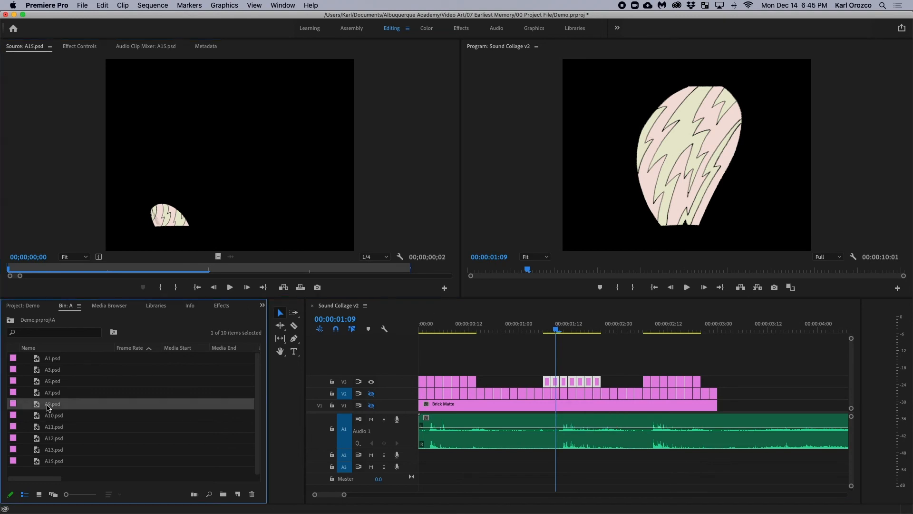
{"action": "right_click", "coordinate": [48, 406]}
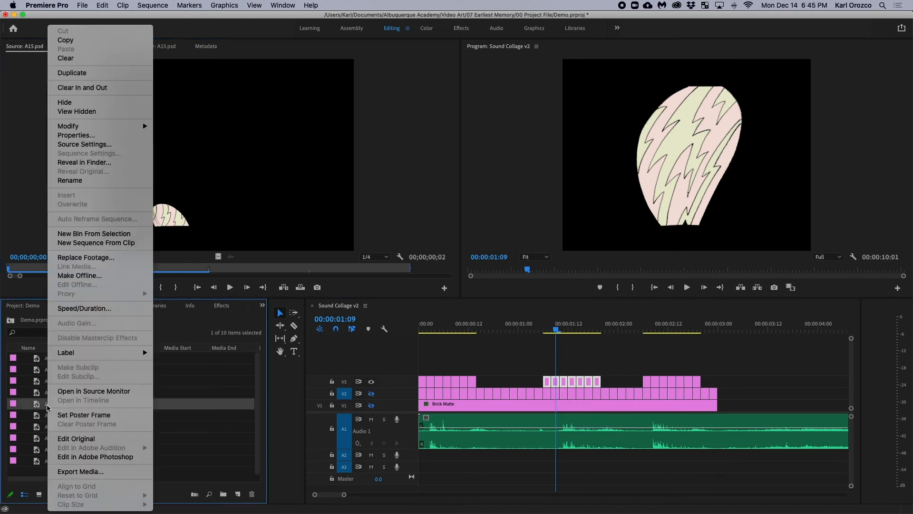
{"action": "left_click", "coordinate": [90, 457]}
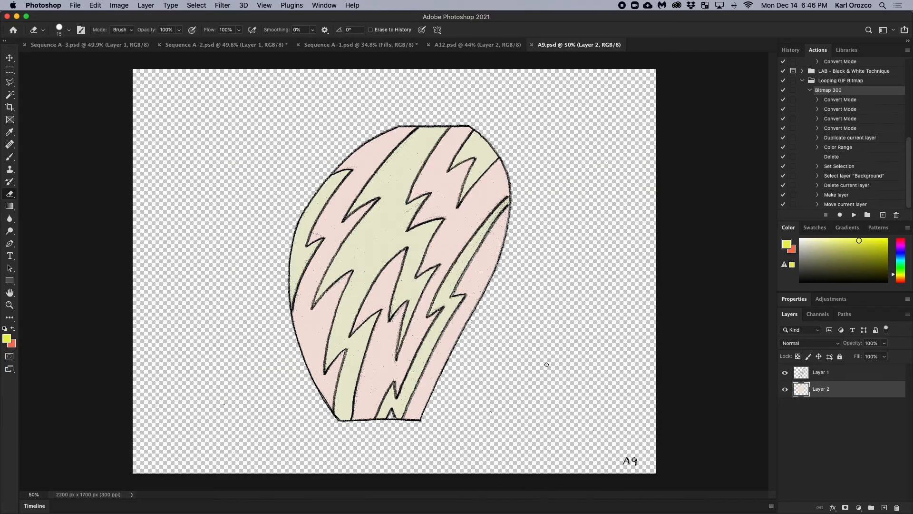
{"action": "scroll", "coordinate": [418, 413], "scroll_direction": "up", "scroll_amount": 2}
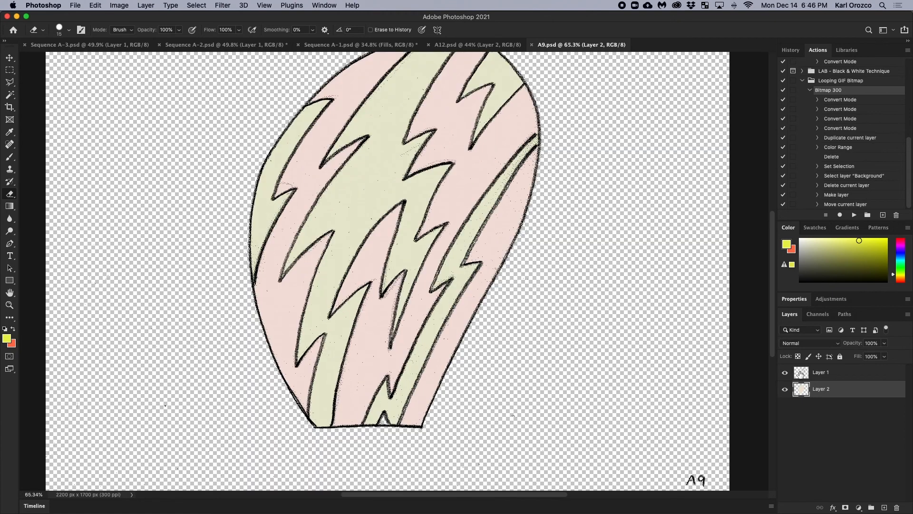
{"action": "scroll", "coordinate": [802, 383], "scroll_direction": "up", "scroll_amount": 5}
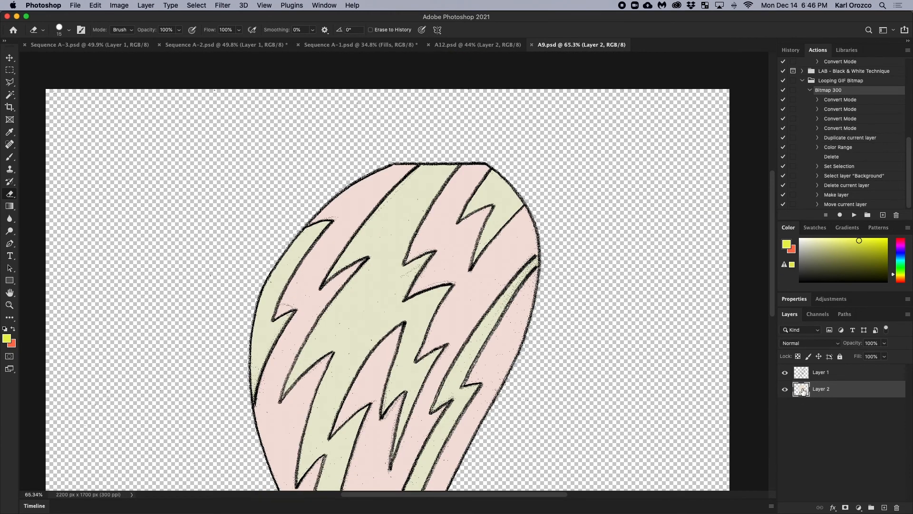
- Fill the small transparent triangle at the striped shape's lower edge on Layer 2 with the shape's sampled pink and save A9.psd
{"action": "left_click", "coordinate": [785, 389]}
{"action": "key", "text": "super+z"}
{"action": "scroll", "coordinate": [364, 378], "scroll_direction": "down", "scroll_amount": 3}
{"action": "scroll", "coordinate": [365, 378], "scroll_direction": "up", "scroll_amount": 15}
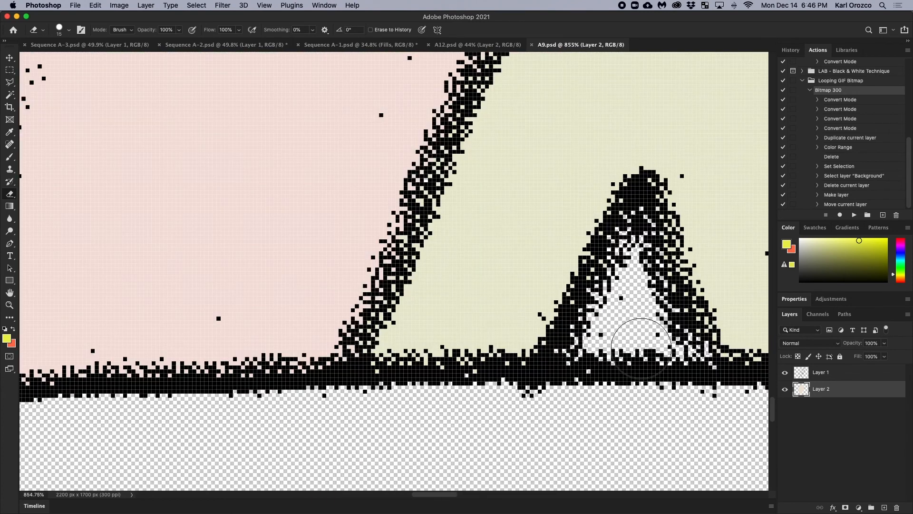
{"action": "key", "text": "i"}
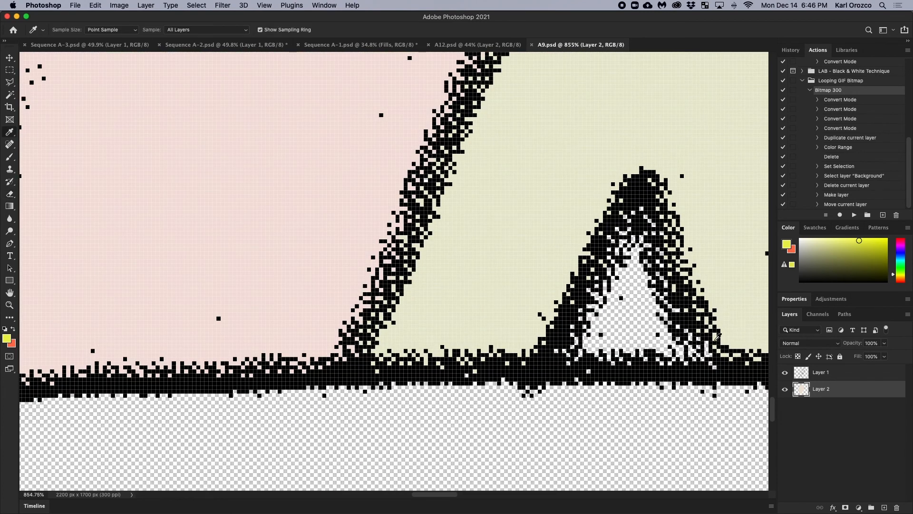
{"action": "left_click", "coordinate": [332, 223]}
{"action": "key", "text": "b"}
{"action": "mouse_move", "coordinate": [664, 337]}
{"action": "left_mouse_down"}
{"action": "mouse_move", "coordinate": [644, 309]}
{"action": "mouse_move", "coordinate": [635, 248]}
{"action": "mouse_move", "coordinate": [596, 339]}
{"action": "mouse_move", "coordinate": [642, 335]}
{"action": "mouse_move", "coordinate": [613, 338]}
{"action": "mouse_move", "coordinate": [663, 338]}
{"action": "mouse_move", "coordinate": [696, 351]}
{"action": "mouse_move", "coordinate": [581, 349]}
{"action": "left_mouse_up"}
{"action": "scroll", "coordinate": [586, 348], "scroll_direction": "down", "scroll_amount": 10}
{"action": "scroll", "coordinate": [590, 343], "scroll_direction": "down", "scroll_amount": 5}
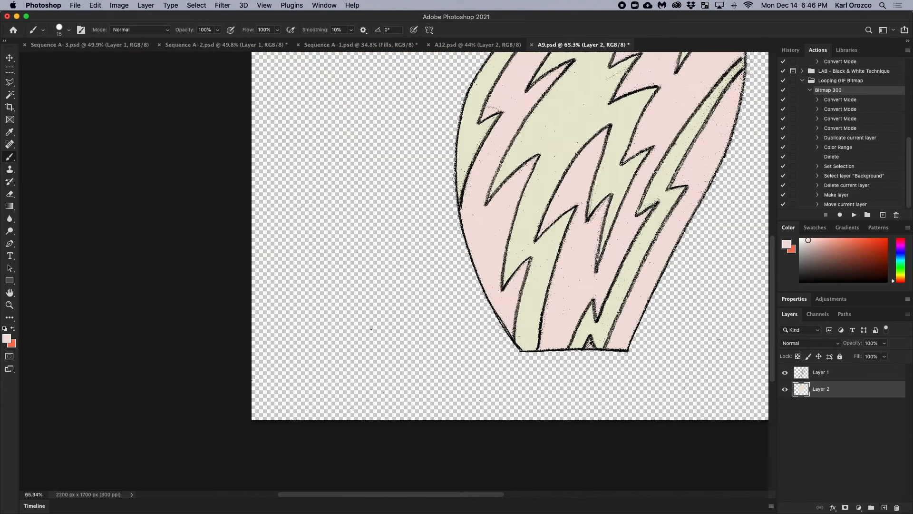
{"action": "scroll", "coordinate": [590, 353], "scroll_direction": "down", "scroll_amount": 2}
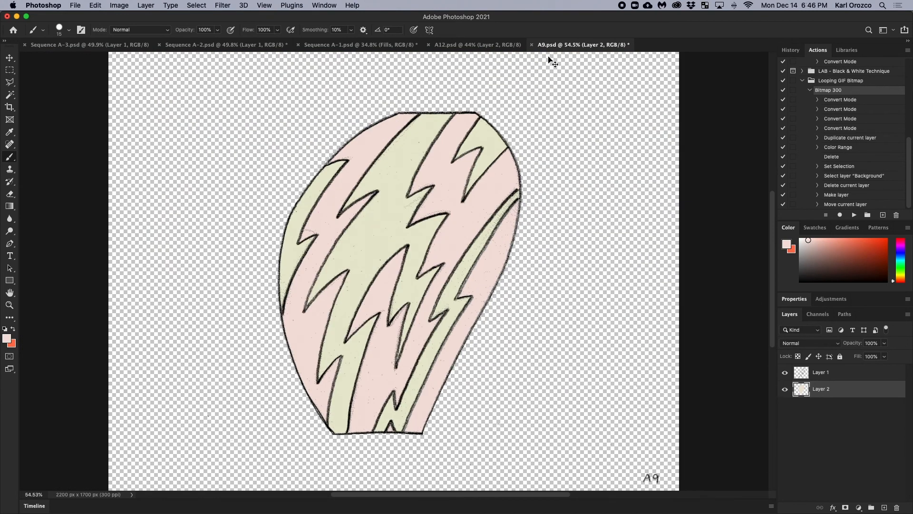
{"action": "key", "text": "super+s"}
- Switch to Premiere Pro, play the sequence, and check the V3 frames around 00:00:01:09 and 00:00:02:07
{"action": "key", "text": "super+Tab"}
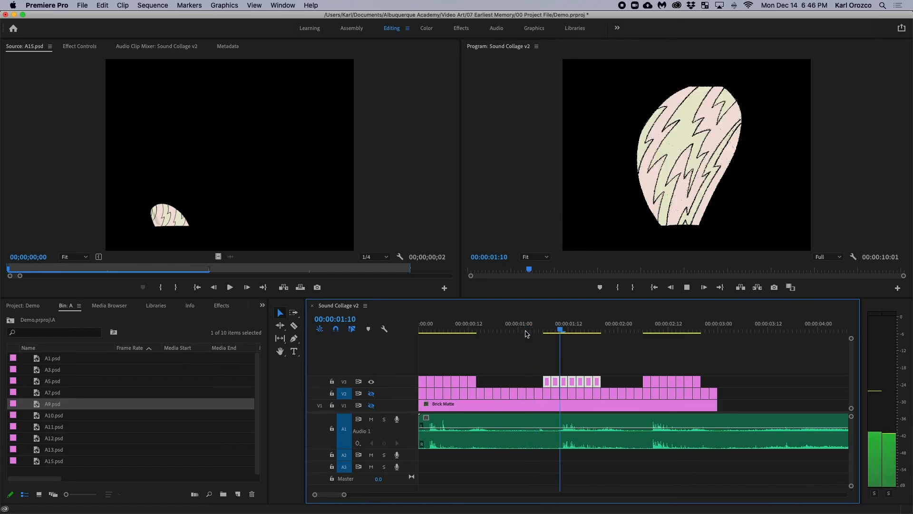
{"action": "key", "text": "space"}
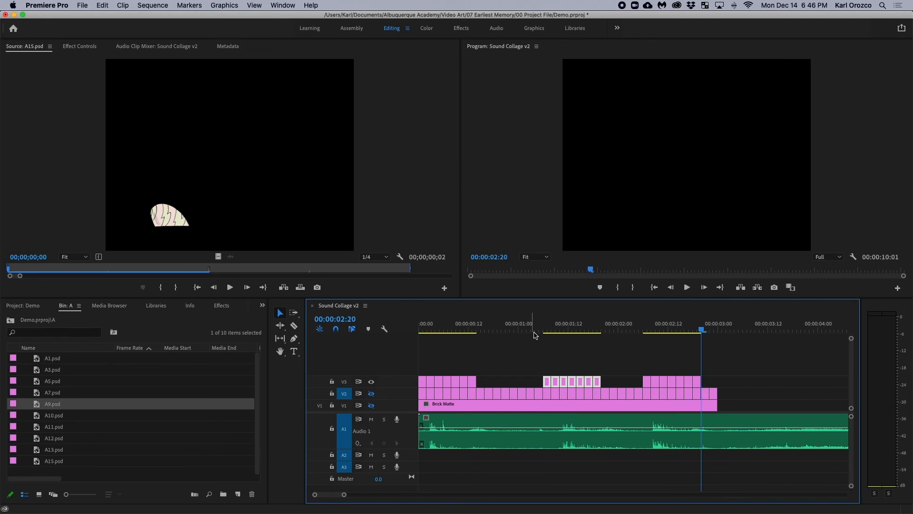
{"action": "left_click_drag", "start_coordinate": [537, 333], "coordinate": [556, 333]}
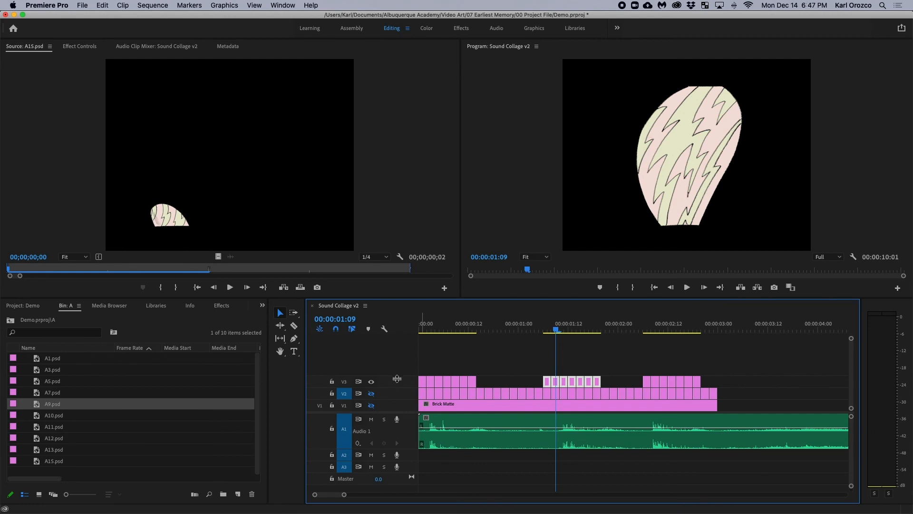
{"action": "left_click_drag", "start_coordinate": [546, 330], "coordinate": [523, 333]}
{"action": "left_click_drag", "start_coordinate": [648, 328], "coordinate": [628, 327]}
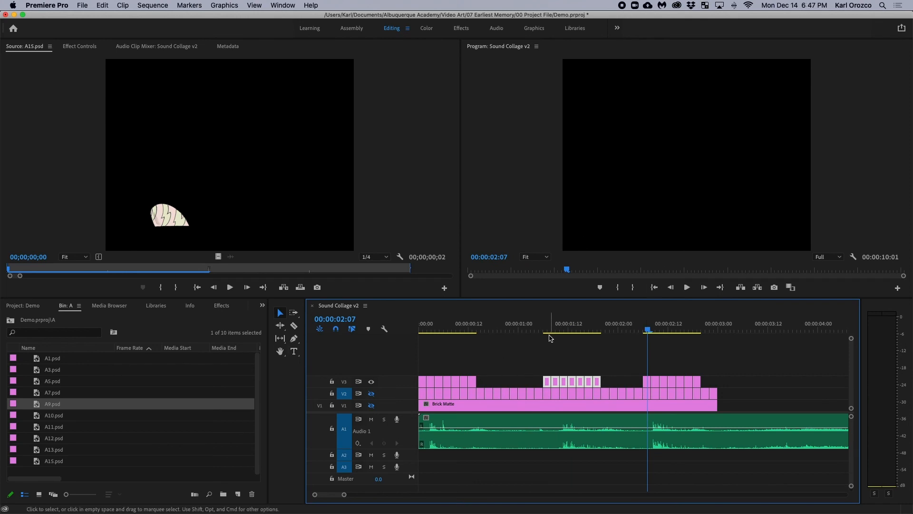
{"action": "left_click_drag", "start_coordinate": [548, 327], "coordinate": [506, 327]}
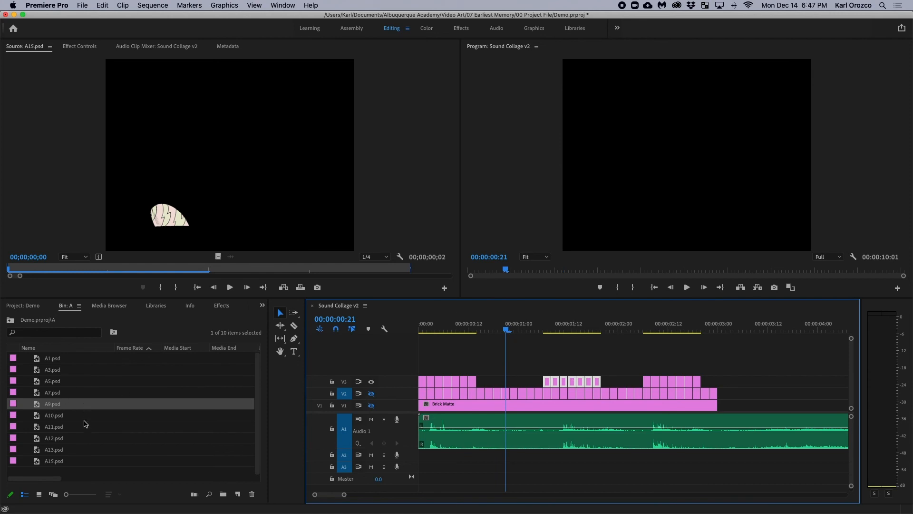
- Delete A9.psd from bin A together with all its clip references in the sequence
{"action": "left_click", "coordinate": [71, 408]}
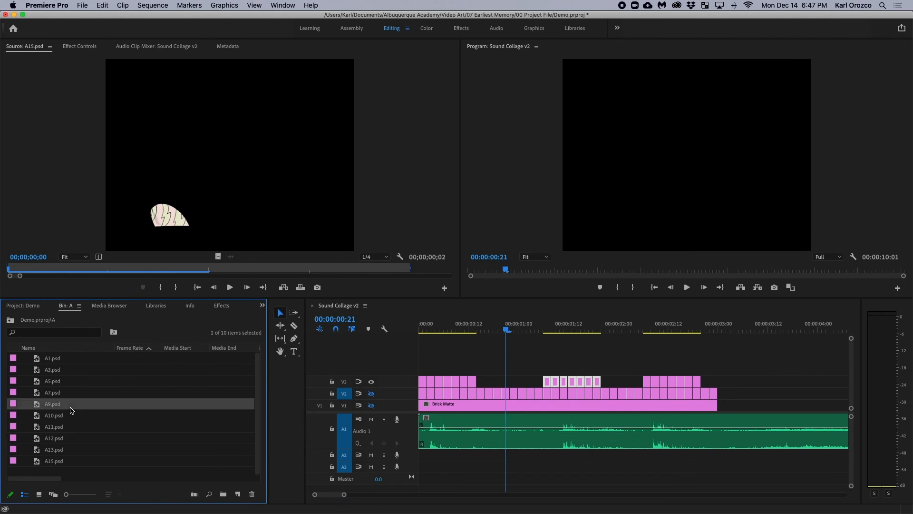
{"action": "key", "text": "Delete"}
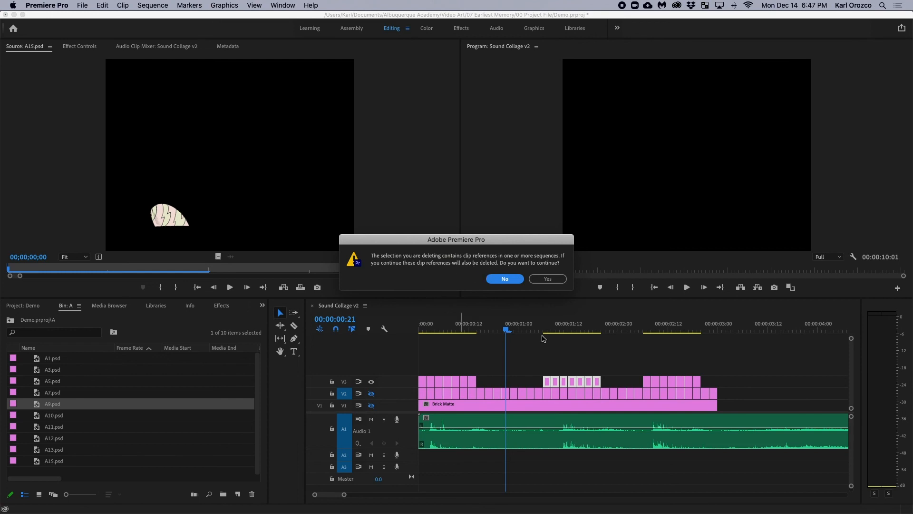
{"action": "left_click", "coordinate": [560, 280]}
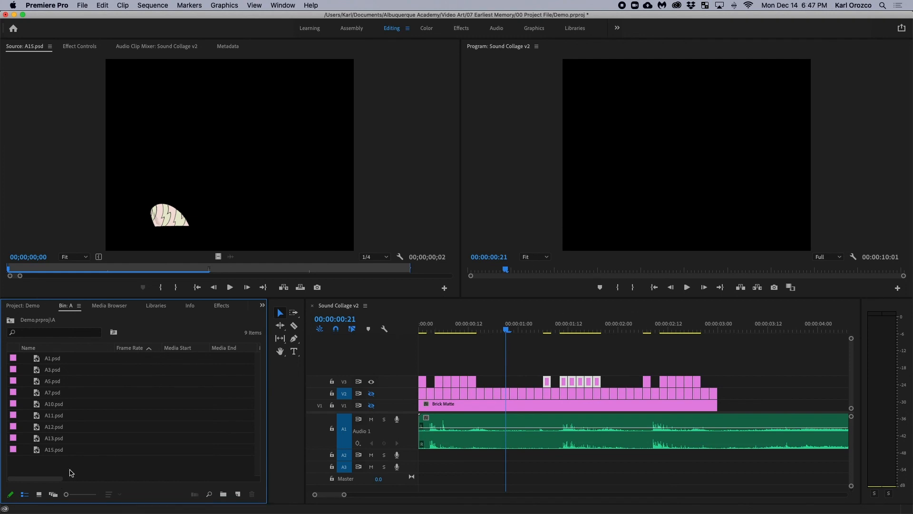
- Re-import A9.psd from folder A into bin A and place it in the empty A9 gaps on track V3
{"action": "double_click", "coordinate": [68, 470]}
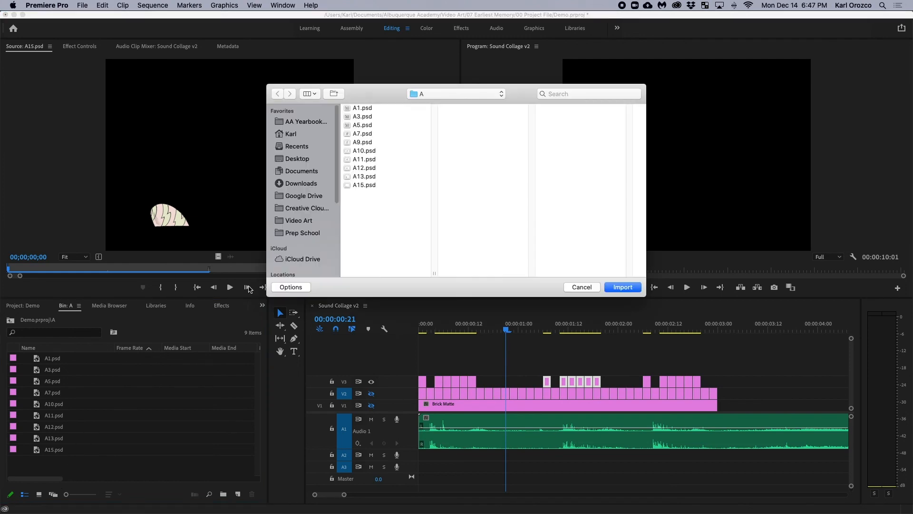
{"action": "left_click", "coordinate": [373, 142]}
{"action": "left_click", "coordinate": [514, 217]}
{"action": "left_click_drag", "start_coordinate": [53, 404], "coordinate": [431, 381]}
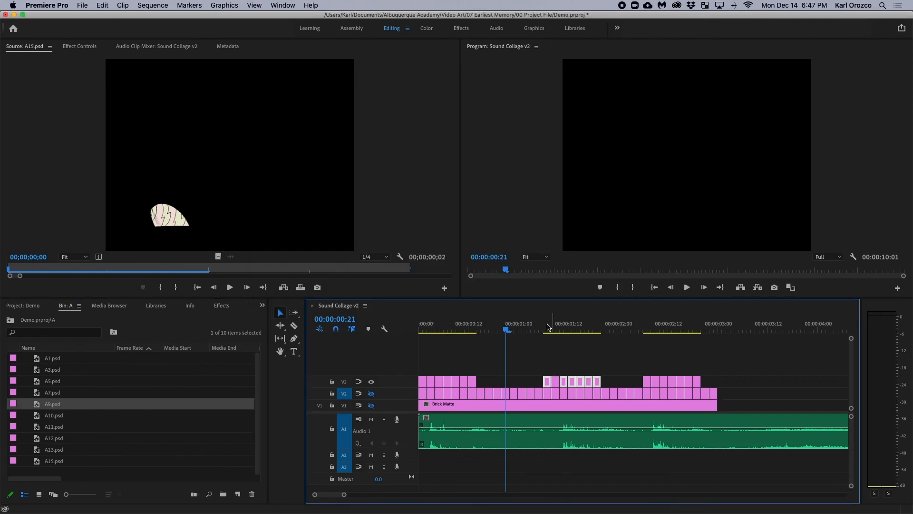
- Play the sequence from its start to review the V3 frames with the replaced A9 stills
{"action": "left_click_drag", "start_coordinate": [507, 330], "coordinate": [309, 333]}
{"action": "key", "text": "space"}
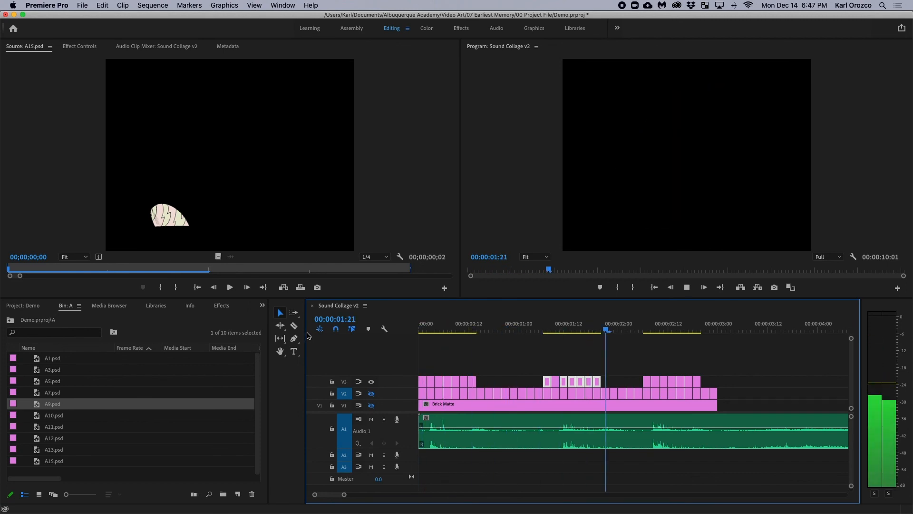
{"action": "key", "text": "space"}
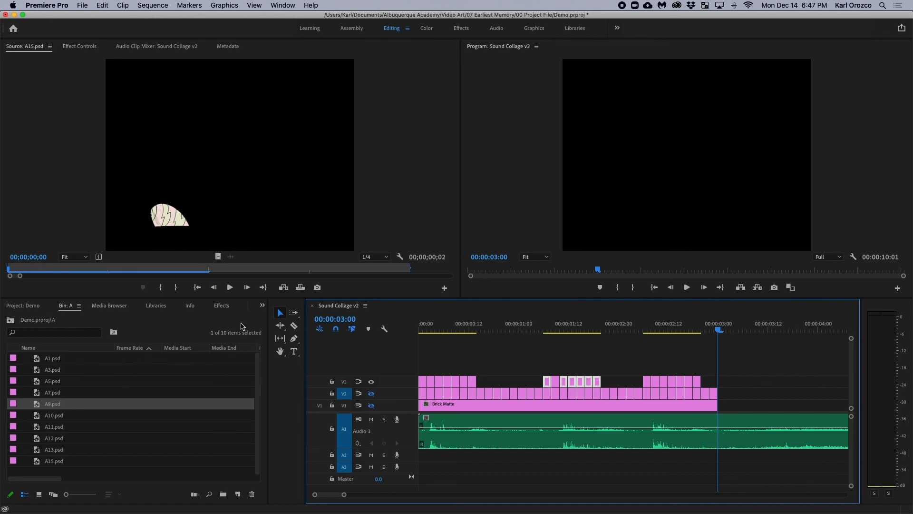
- Move the playhead to the start of the third V3 clip group at 00:00:02:06 and select A3.psd in bin A
{"action": "scroll", "coordinate": [674, 380], "scroll_direction": "up", "scroll_amount": 6, "text": "alt"}
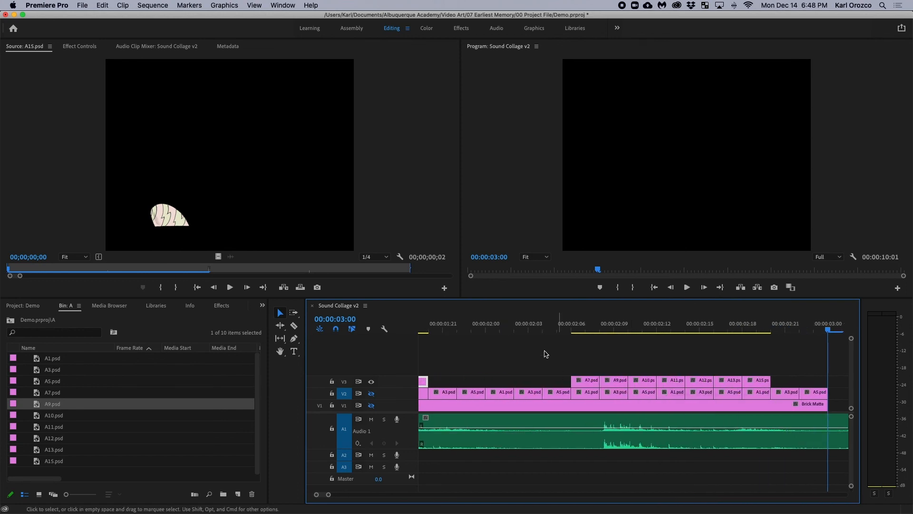
{"action": "left_click", "coordinate": [571, 331]}
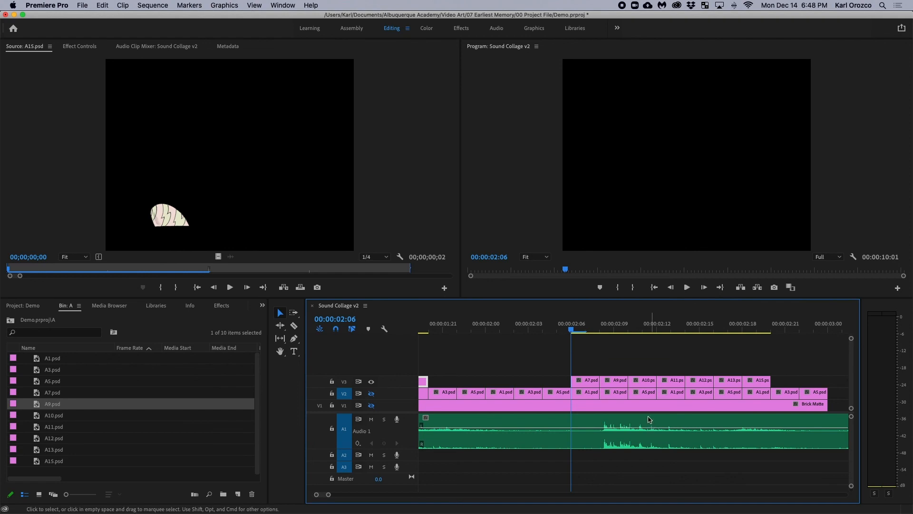
{"action": "left_click", "coordinate": [55, 361]}
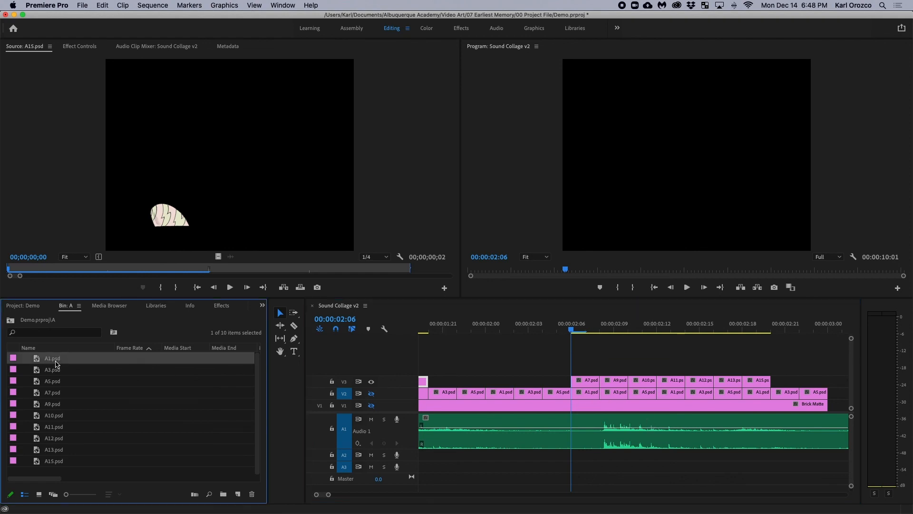
{"action": "left_click", "coordinate": [53, 372]}
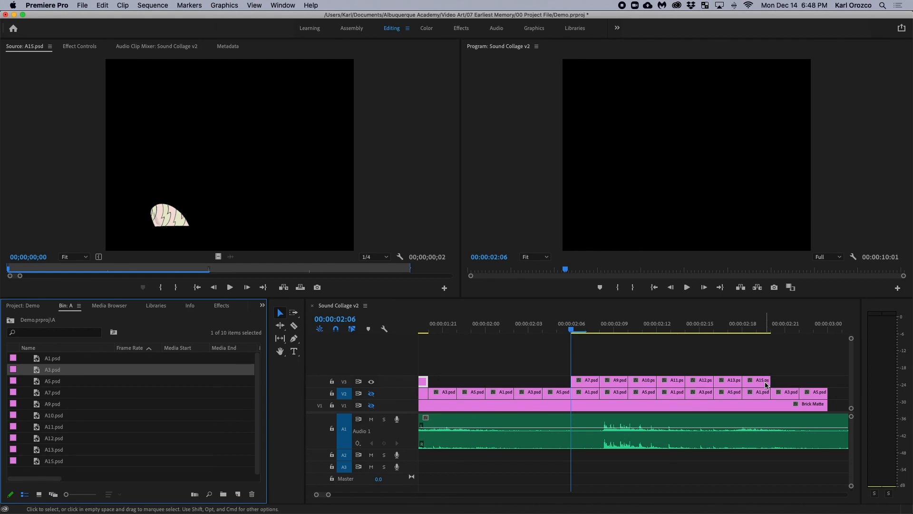
{"action": "key", "text": "backslash"}
{"action": "key", "text": "minus"}
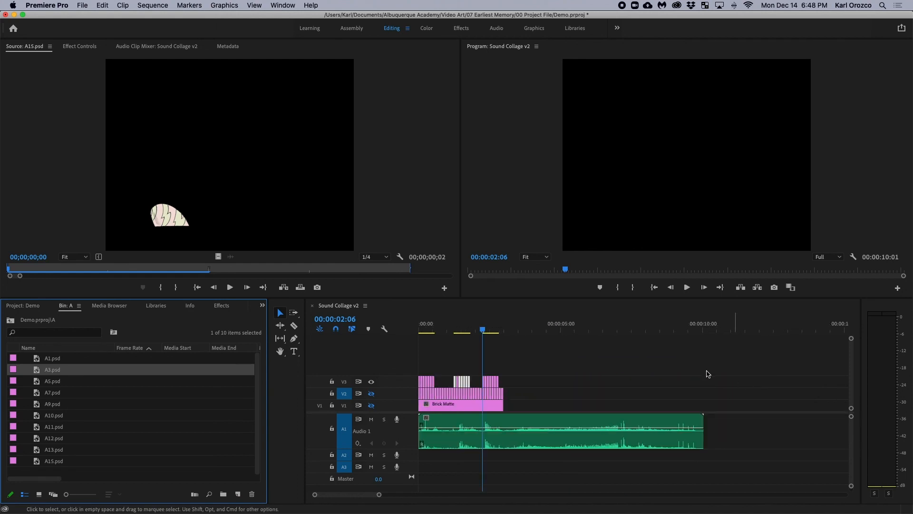
{"action": "right_click", "coordinate": [361, 368]}
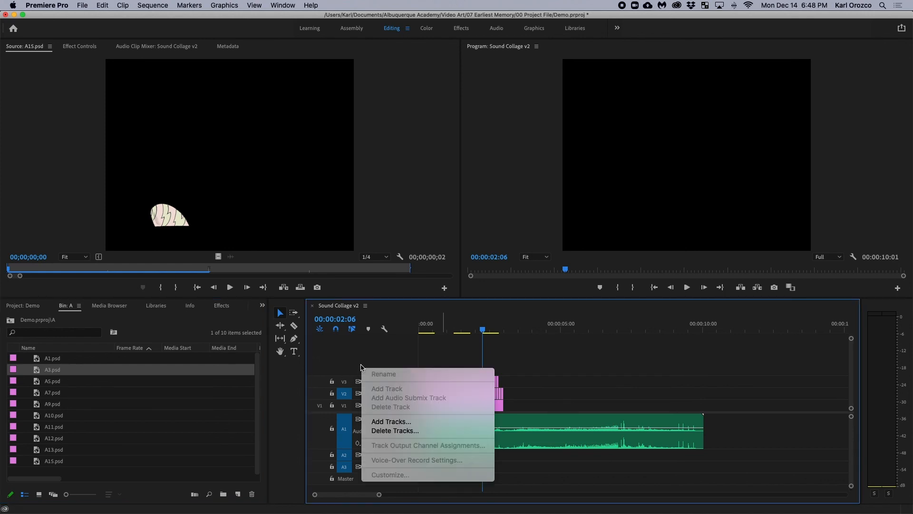
{"action": "left_click", "coordinate": [356, 356]}
{"action": "right_click", "coordinate": [361, 364]}
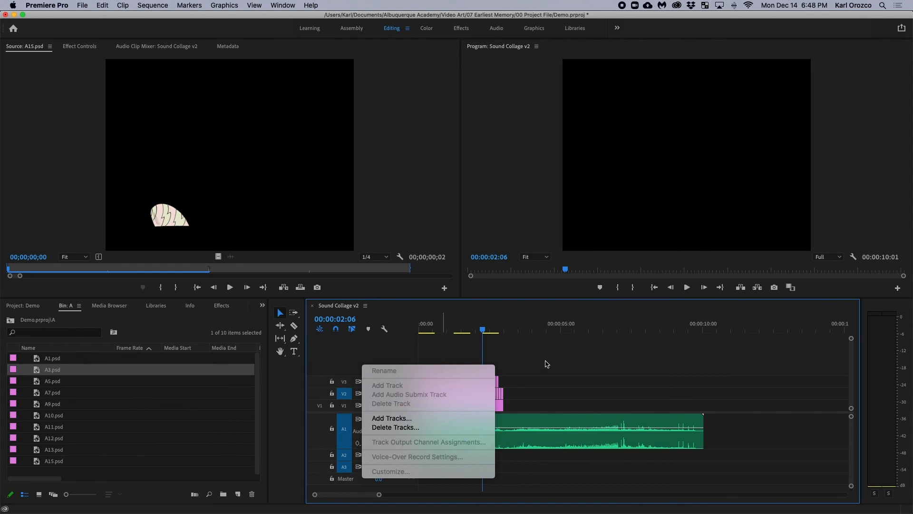
{"action": "left_click", "coordinate": [544, 361]}
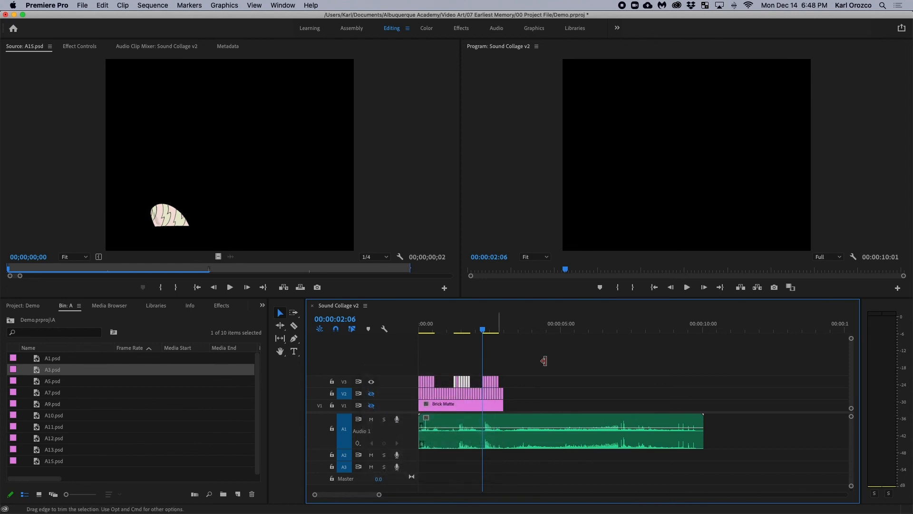